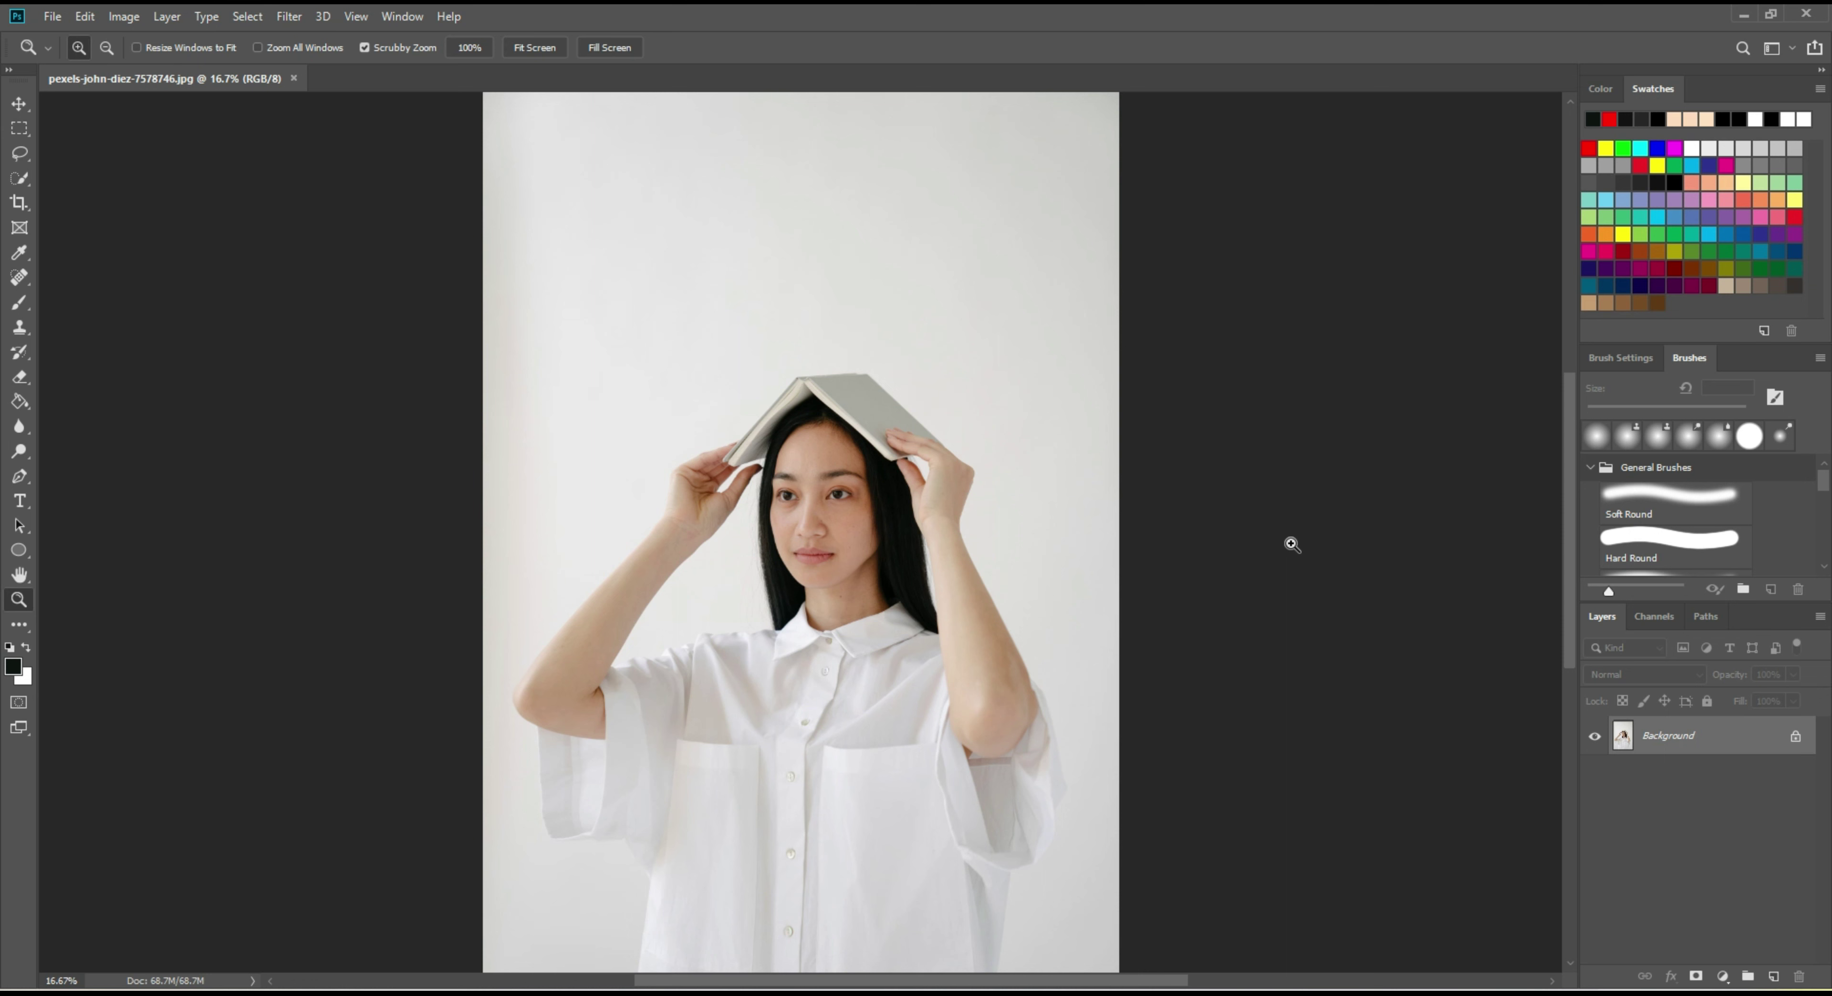
Fit the portrait on screen, zoom in to 25%, and open the Filter menu
{"action": "scroll", "coordinate": [1066, 513], "scroll_direction": "down", "scroll_amount": 3}
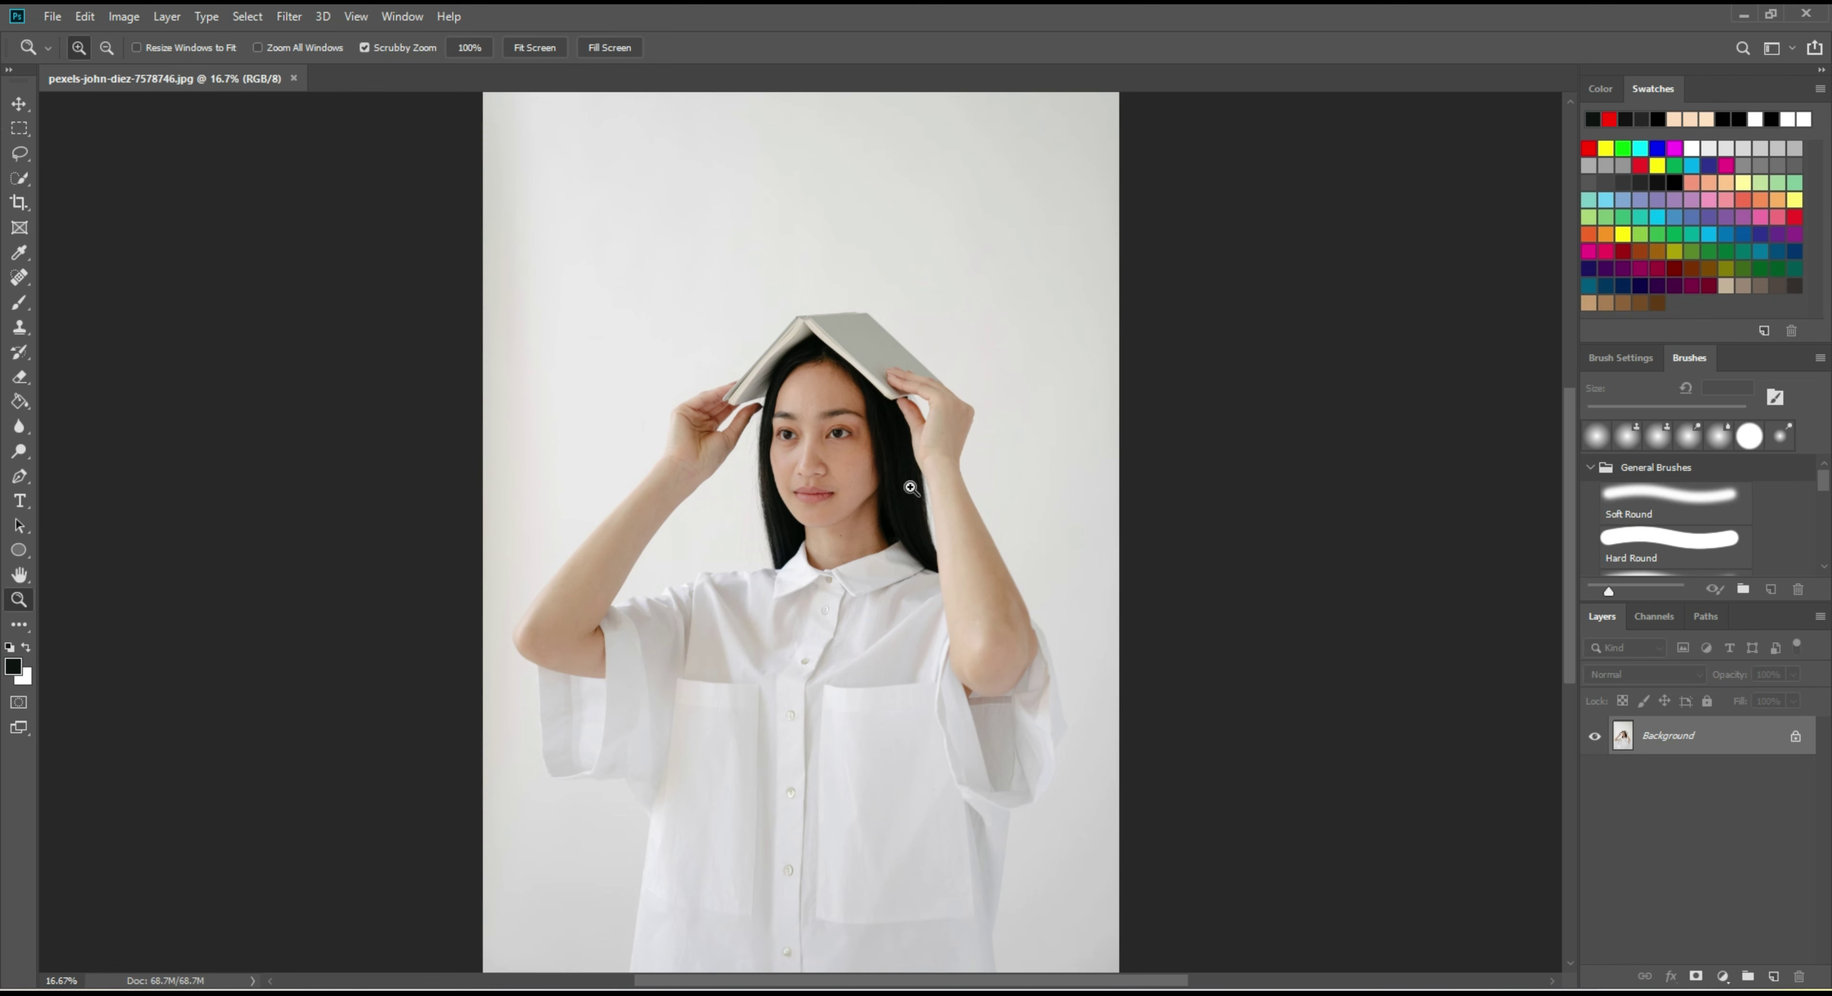
{"action": "right_click", "coordinate": [927, 458]}
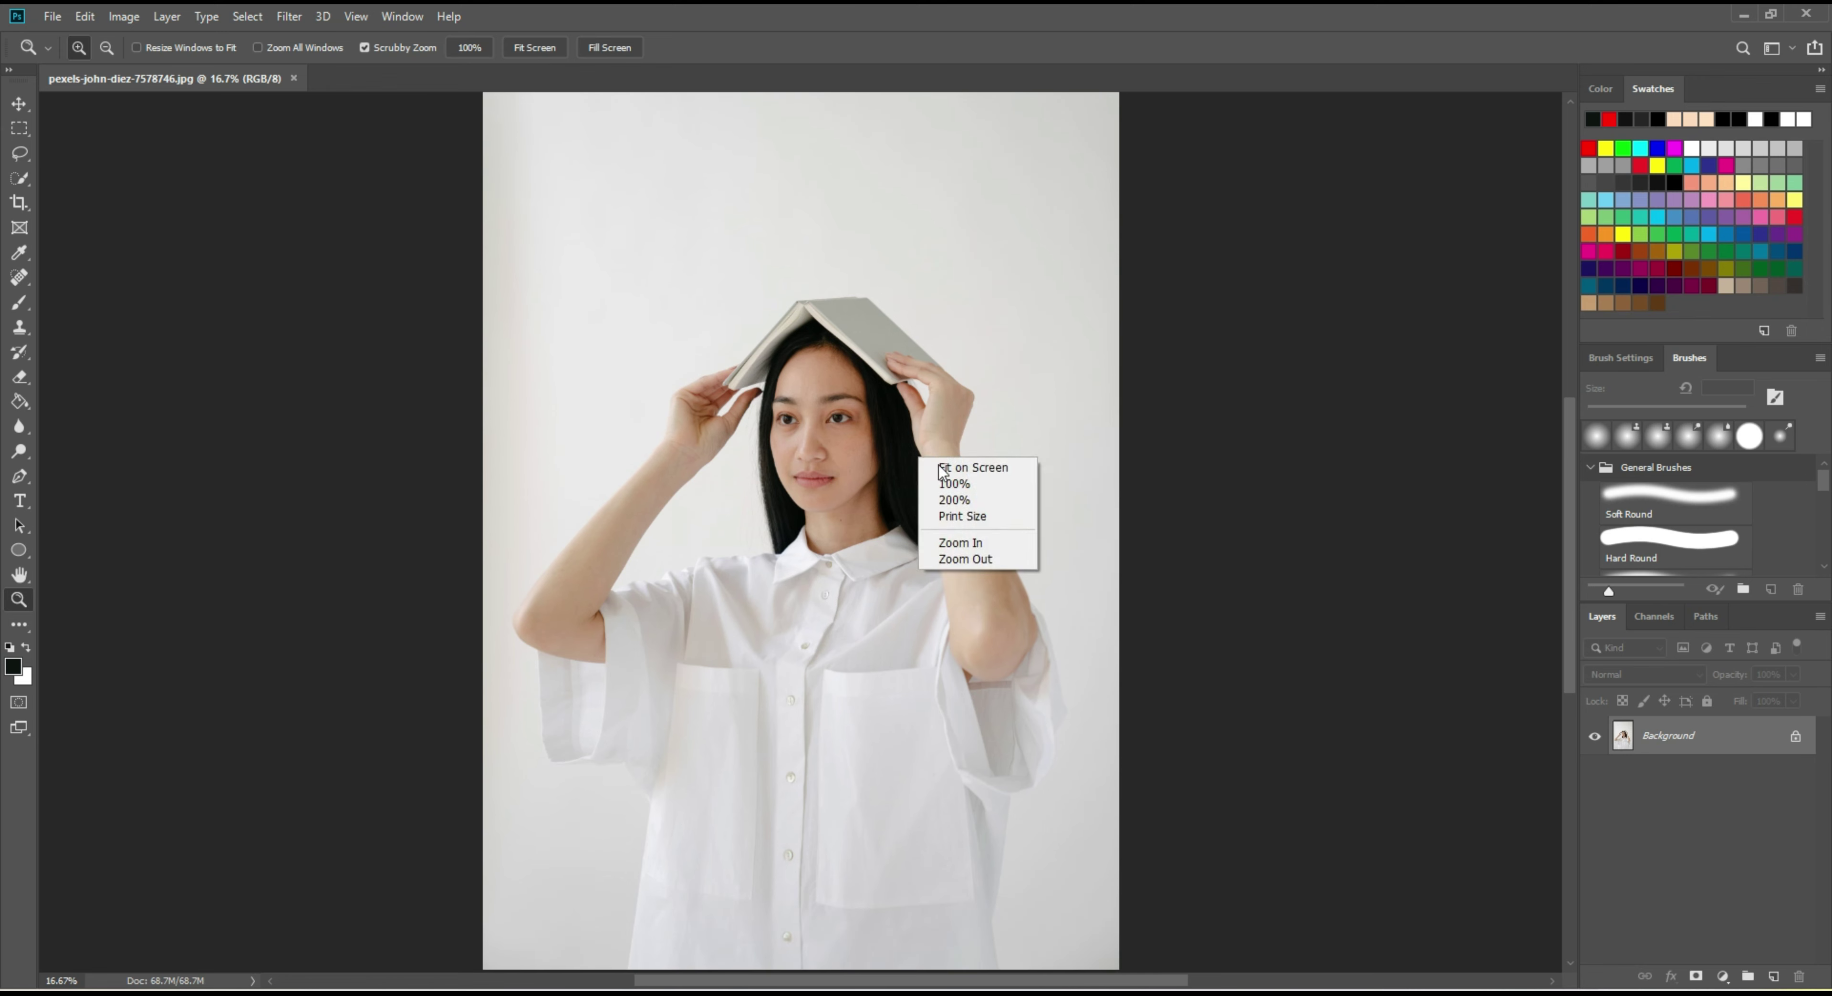
{"action": "left_click", "coordinate": [938, 467]}
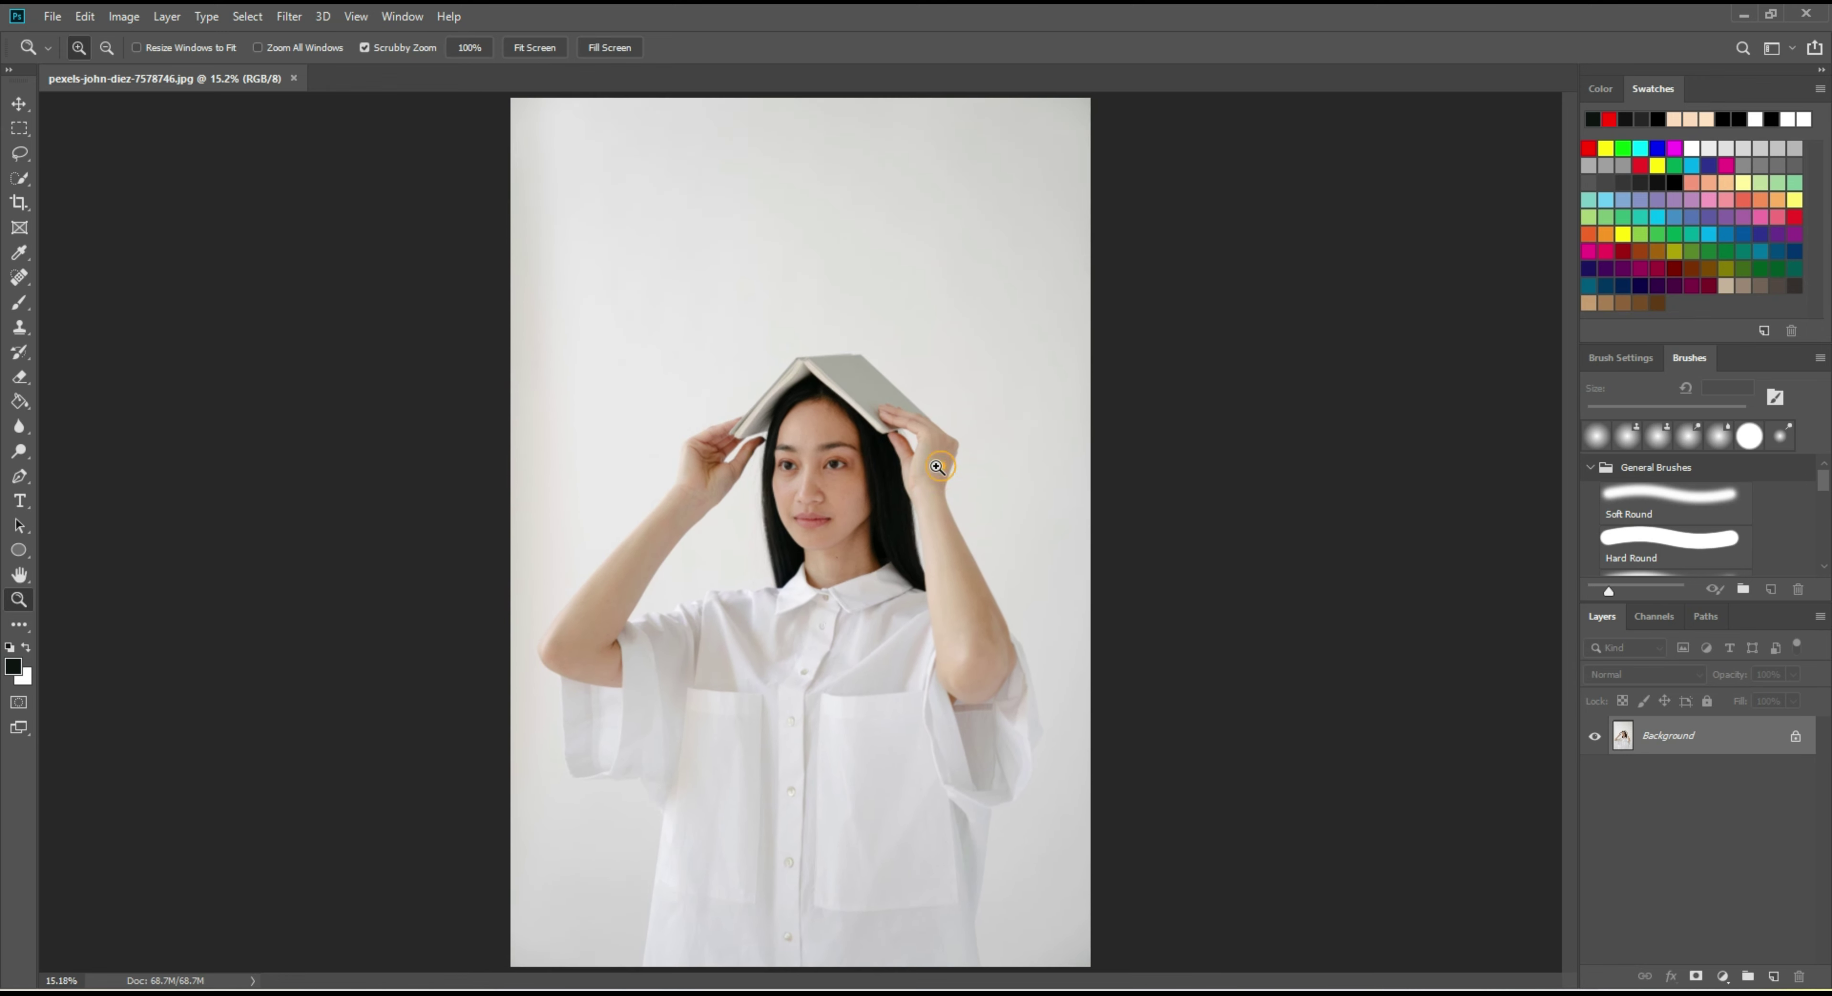
{"action": "left_click", "coordinate": [939, 523]}
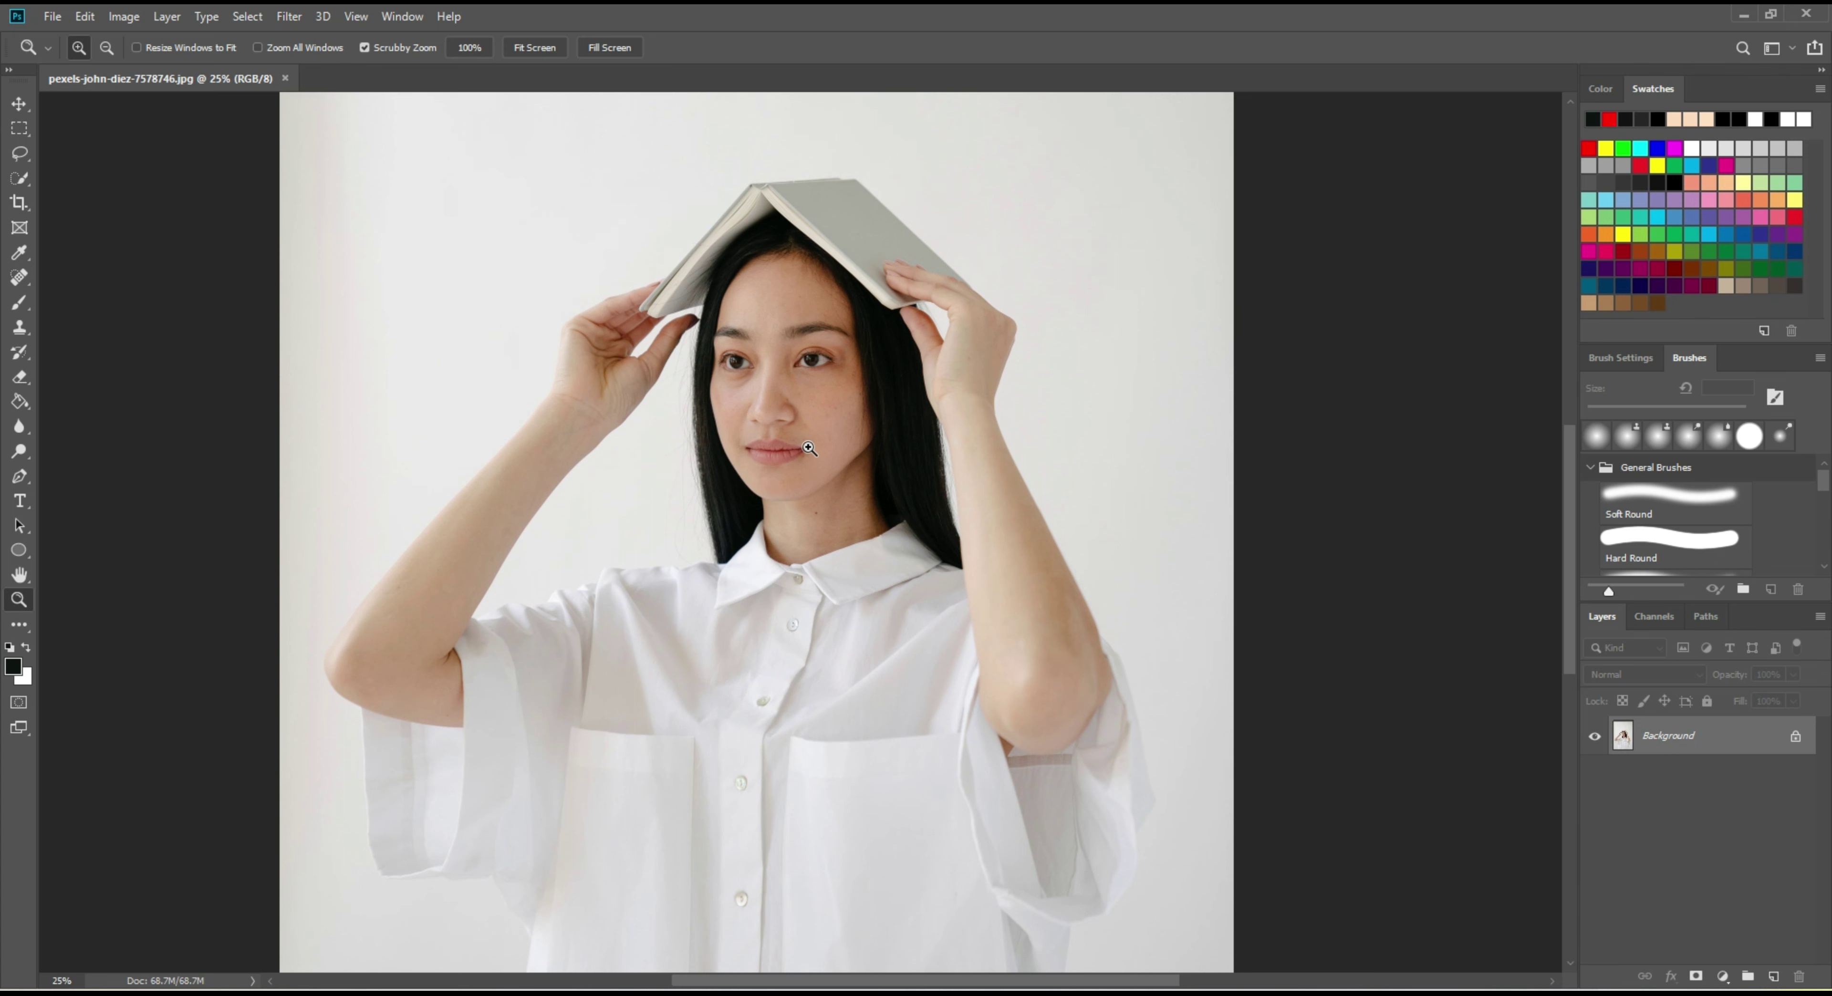
{"action": "right_click", "coordinate": [759, 279]}
{"action": "left_click", "coordinate": [769, 286]}
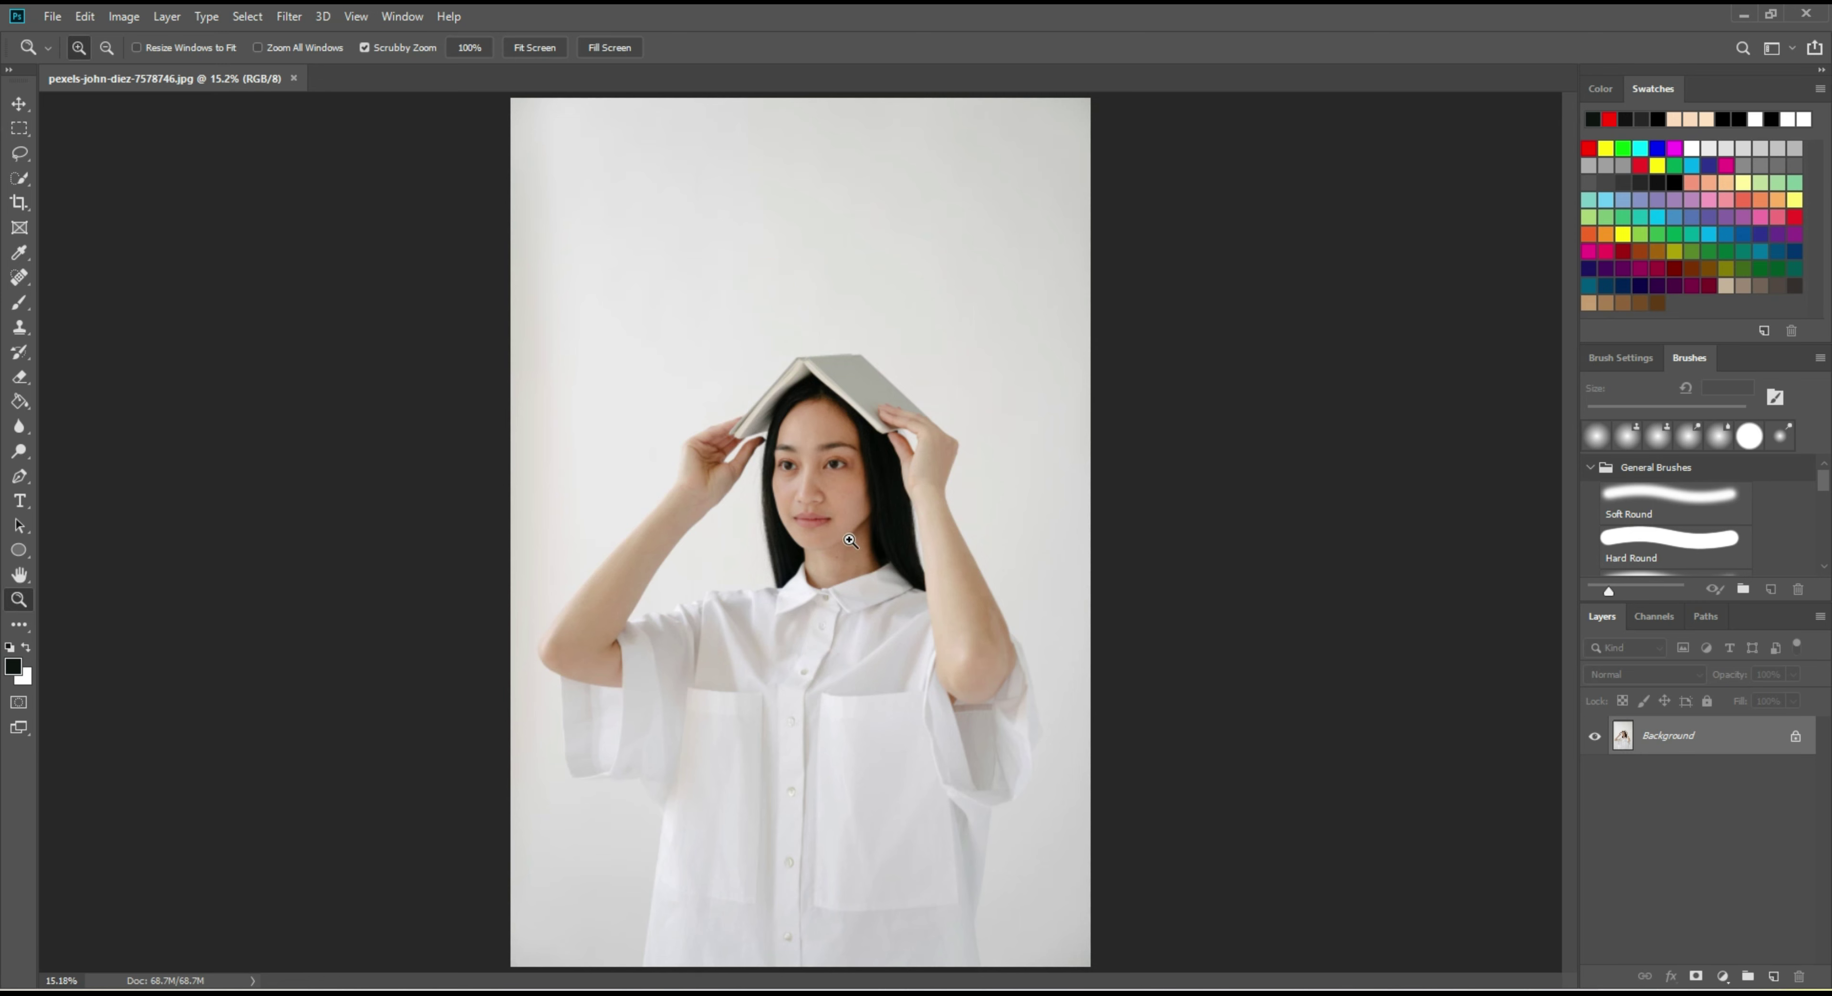
{"action": "left_click", "coordinate": [855, 489]}
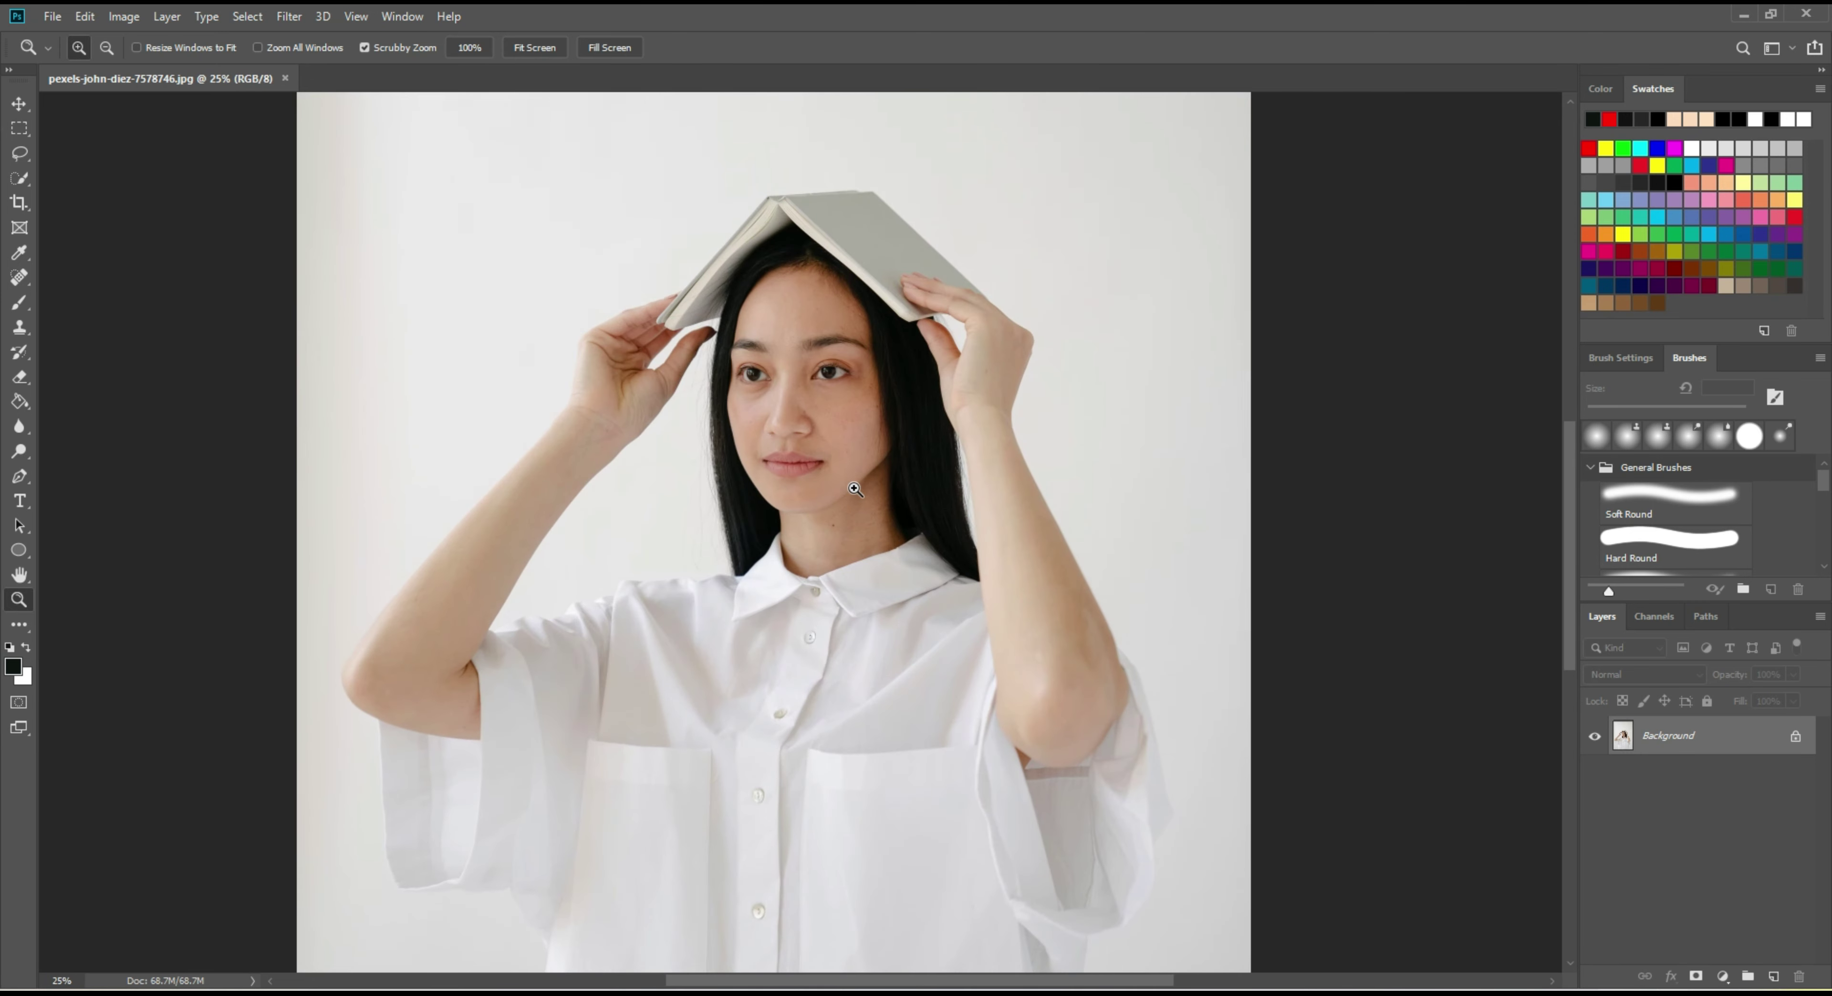
{"action": "left_click", "coordinate": [290, 15]}
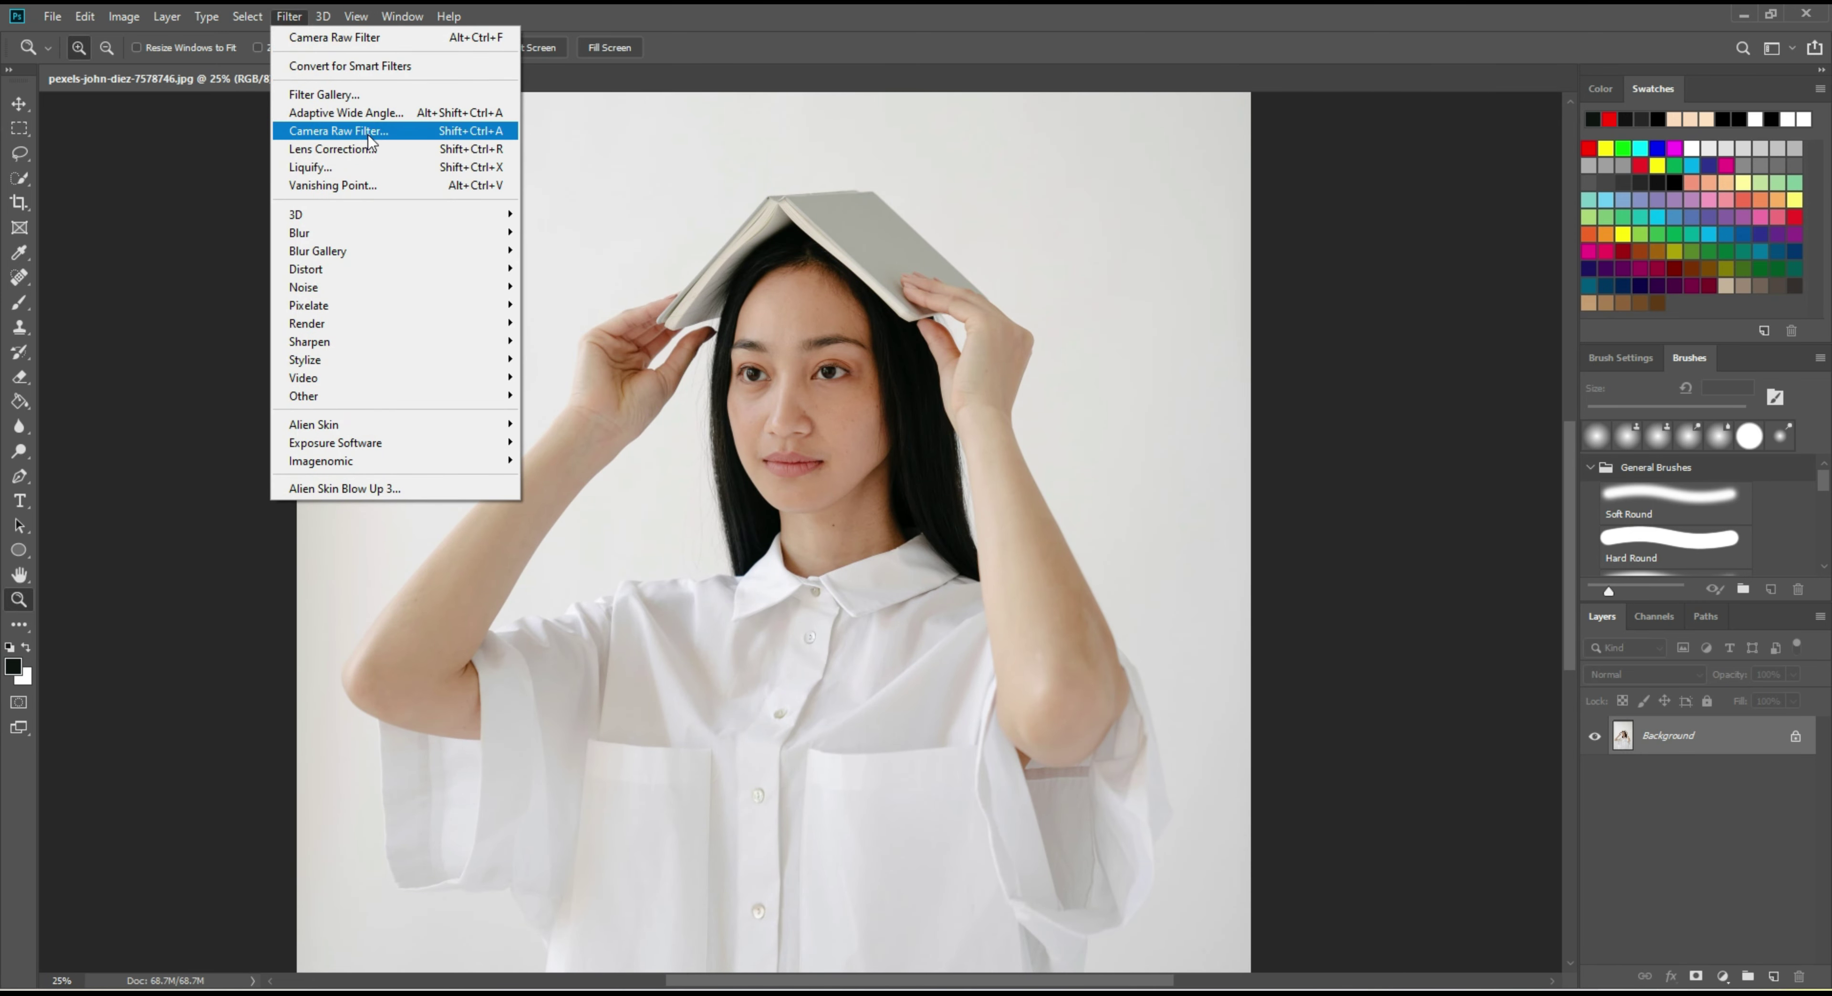
Launch Camera Raw Filter on the portrait in full screen and zoom to 100% on the face
{"action": "left_click", "coordinate": [339, 130]}
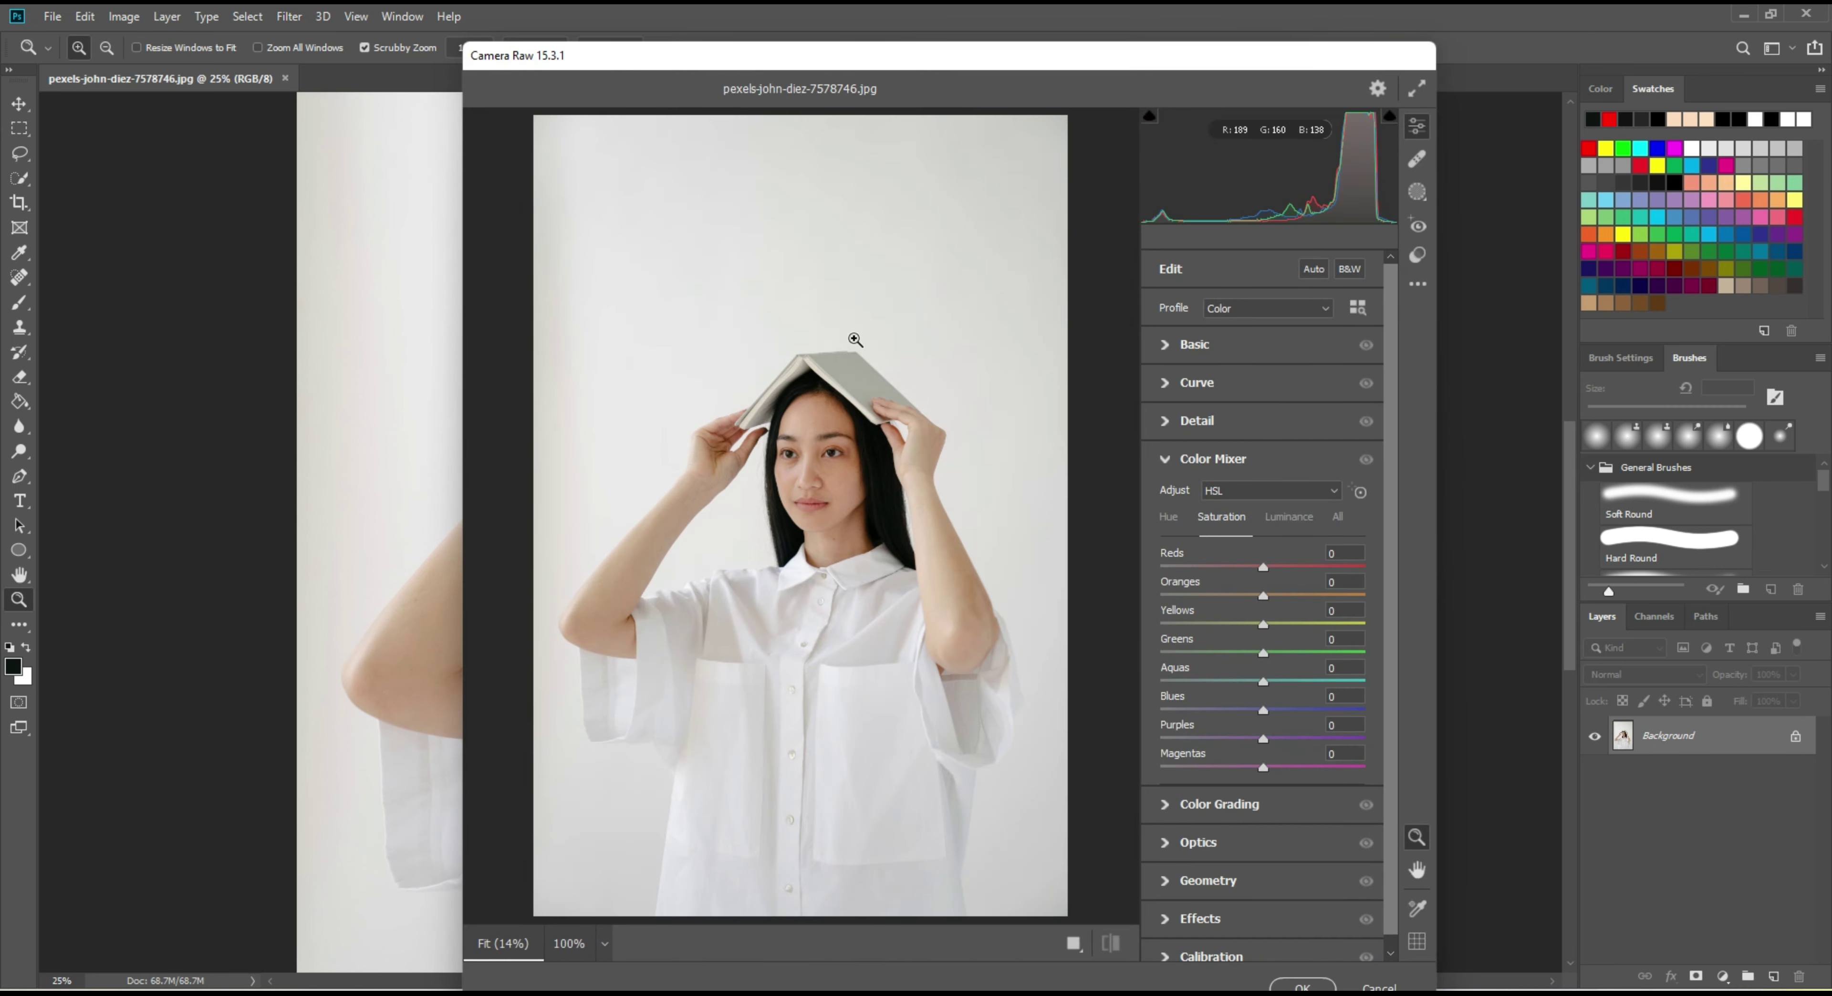
{"action": "left_click", "coordinate": [1417, 88]}
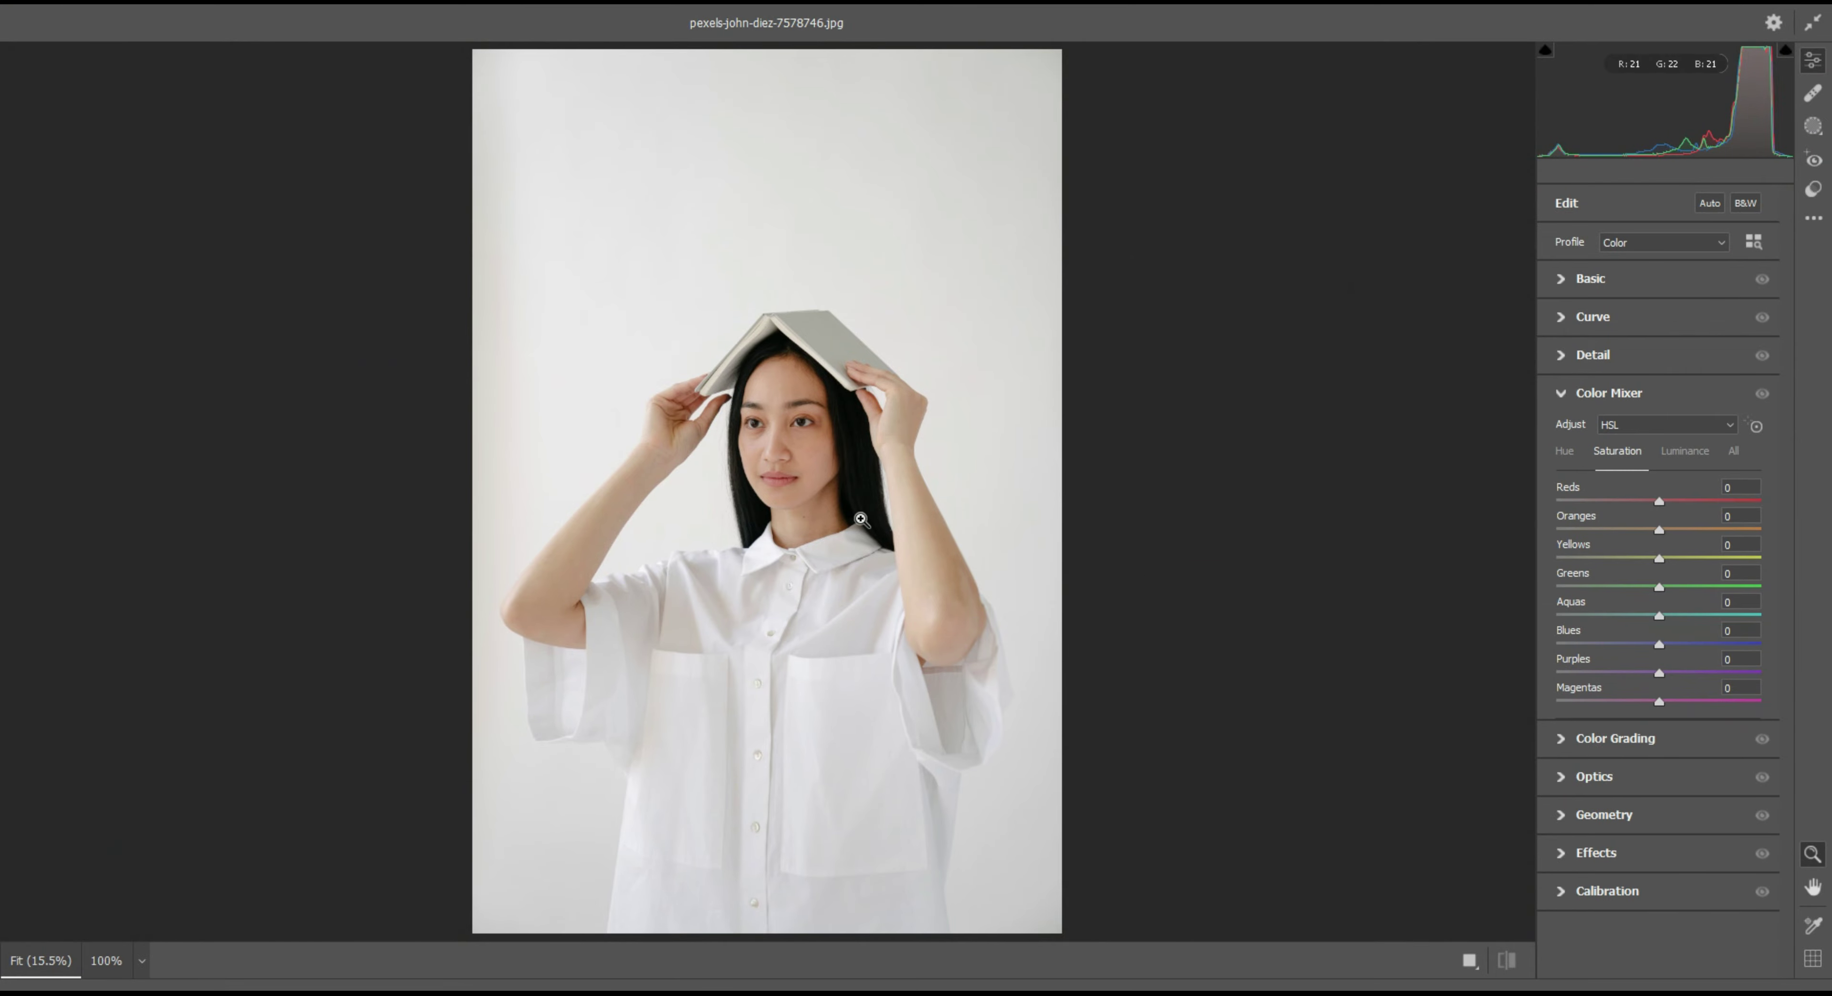
{"action": "left_click", "coordinate": [835, 537]}
{"action": "scroll", "coordinate": [777, 421], "scroll_direction": "up", "scroll_amount": 5}
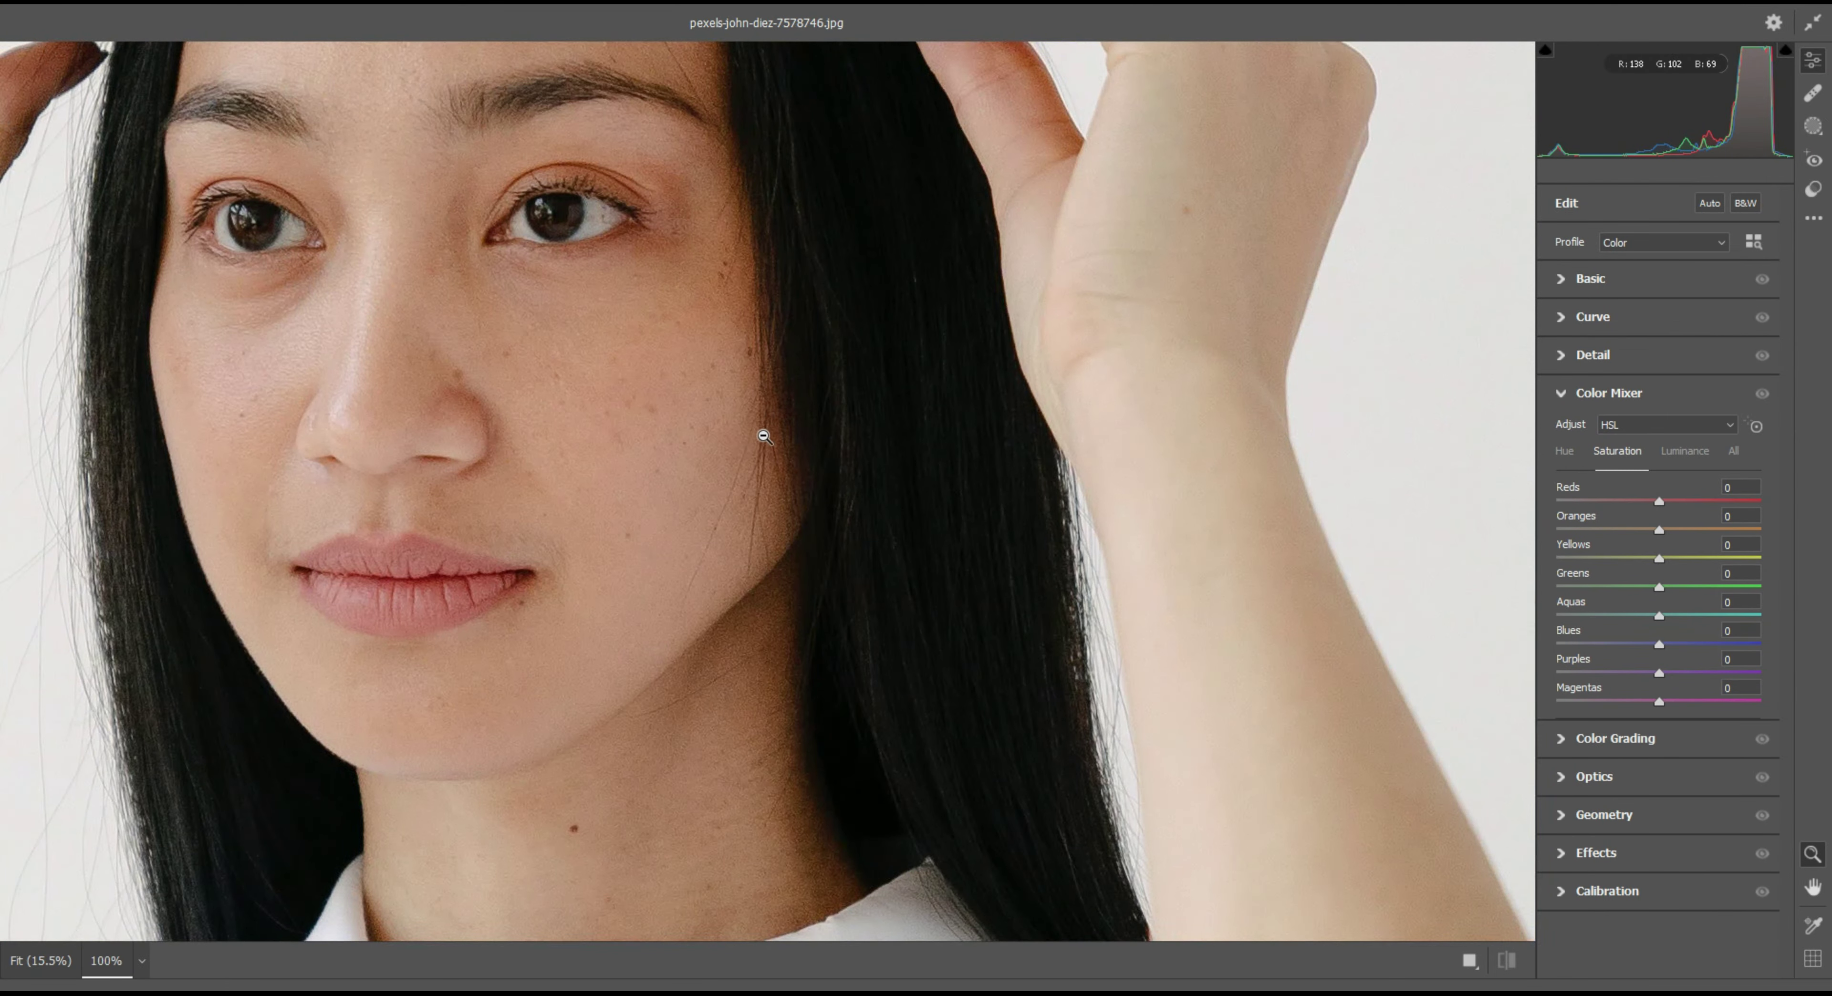
{"action": "left_click_drag", "start_coordinate": [576, 420], "coordinate": [810, 483]}
Inspect the forehead and chin at 100%, then return the view to Fit in View
{"action": "key", "text": "h"}
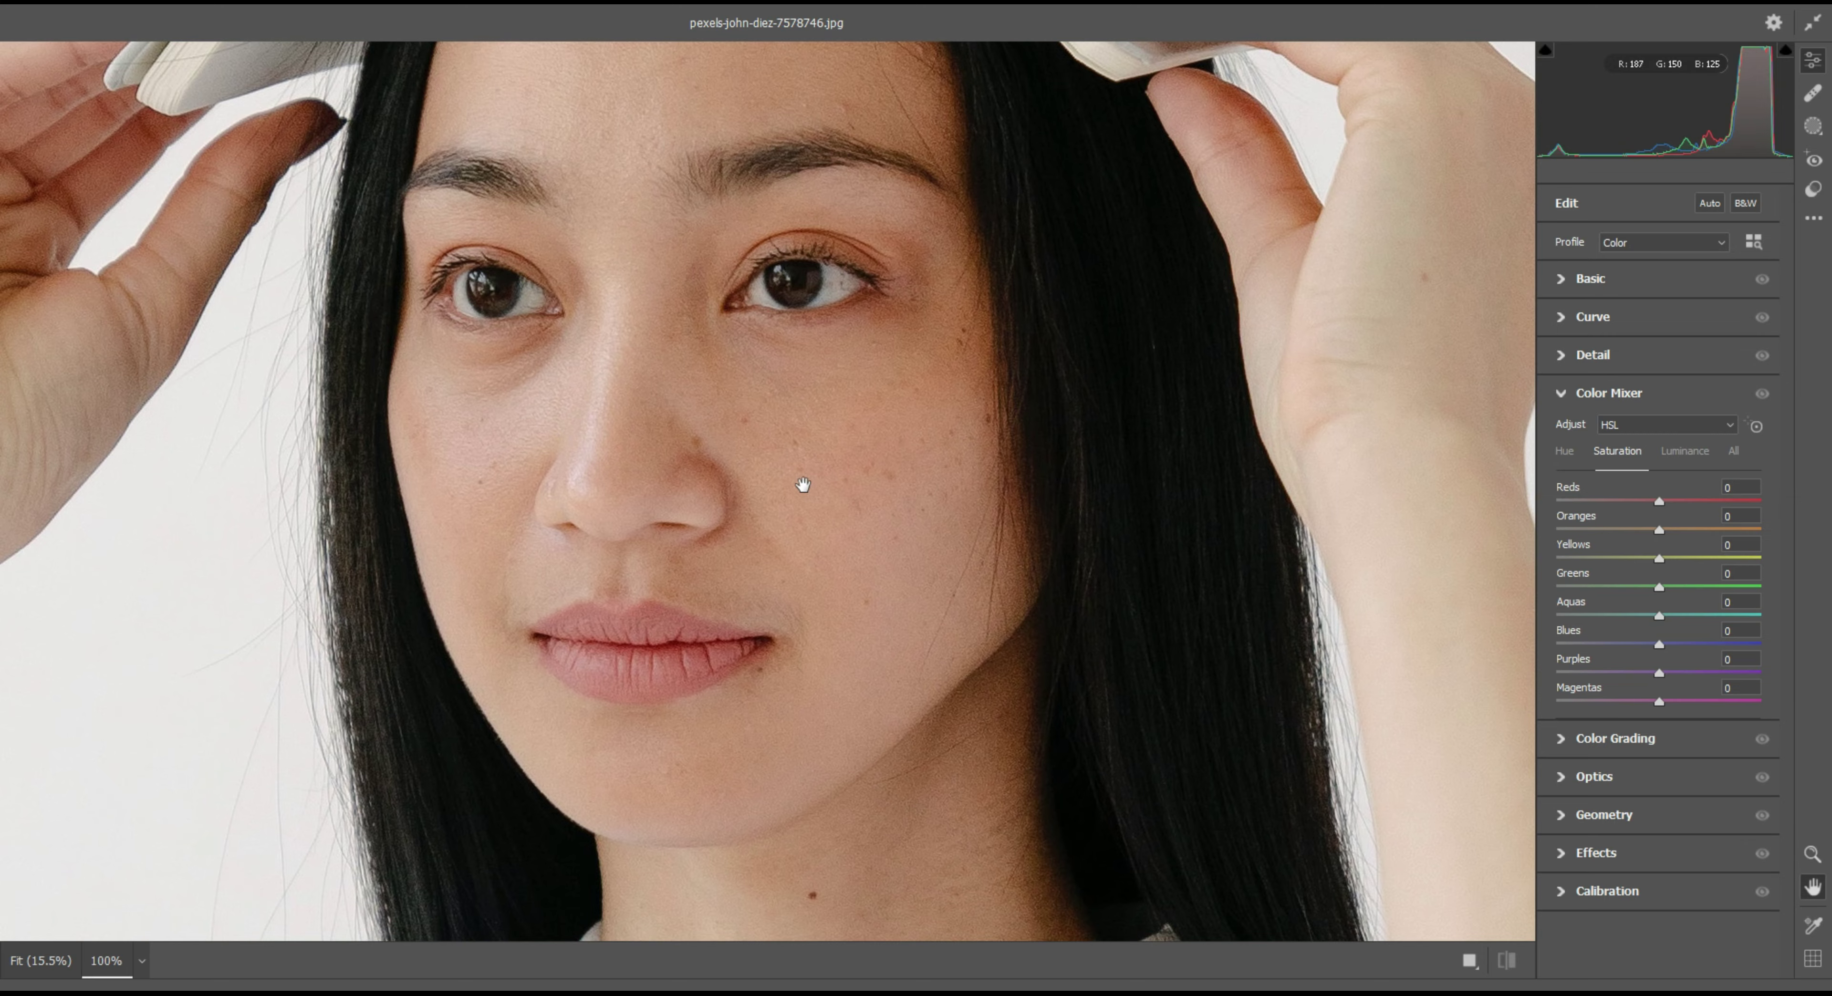
{"action": "left_click", "coordinate": [862, 497]}
{"action": "left_click", "coordinate": [830, 205]}
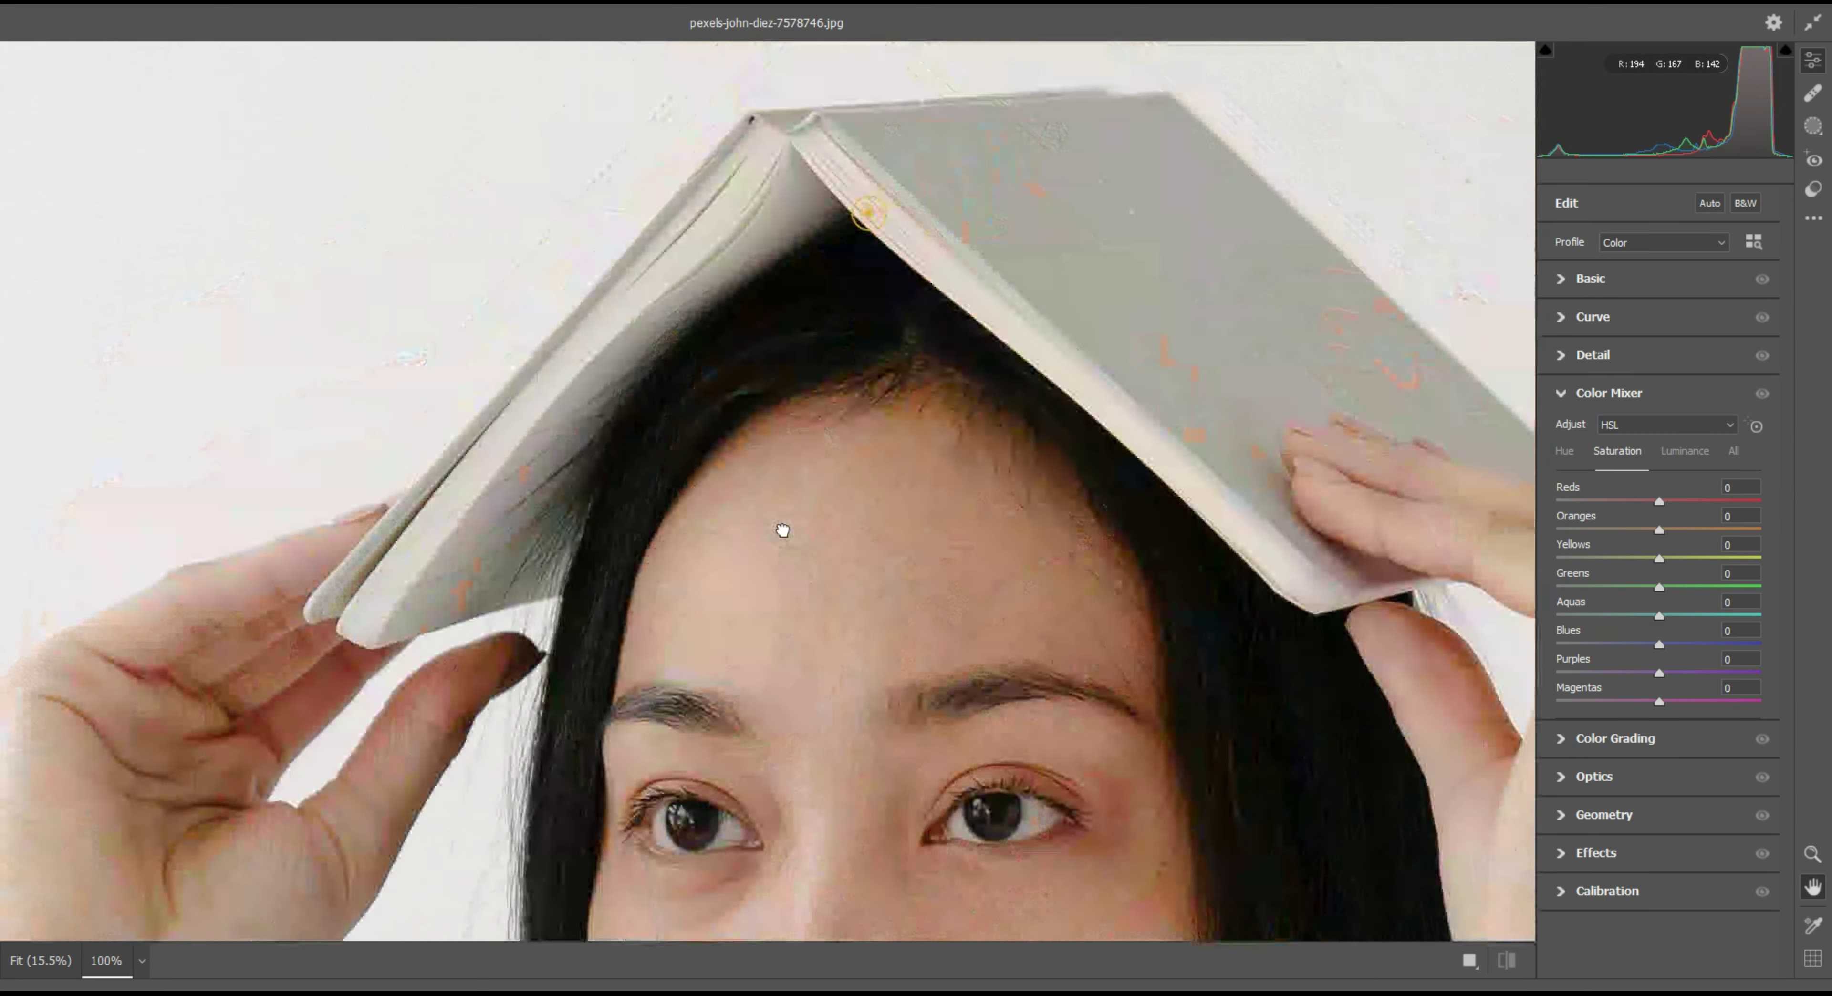
{"action": "scroll", "coordinate": [740, 311], "scroll_direction": "down", "scroll_amount": 4}
{"action": "scroll", "coordinate": [680, 184], "scroll_direction": "down", "scroll_amount": 3}
{"action": "scroll", "coordinate": [834, 529], "scroll_direction": "down", "scroll_amount": 3}
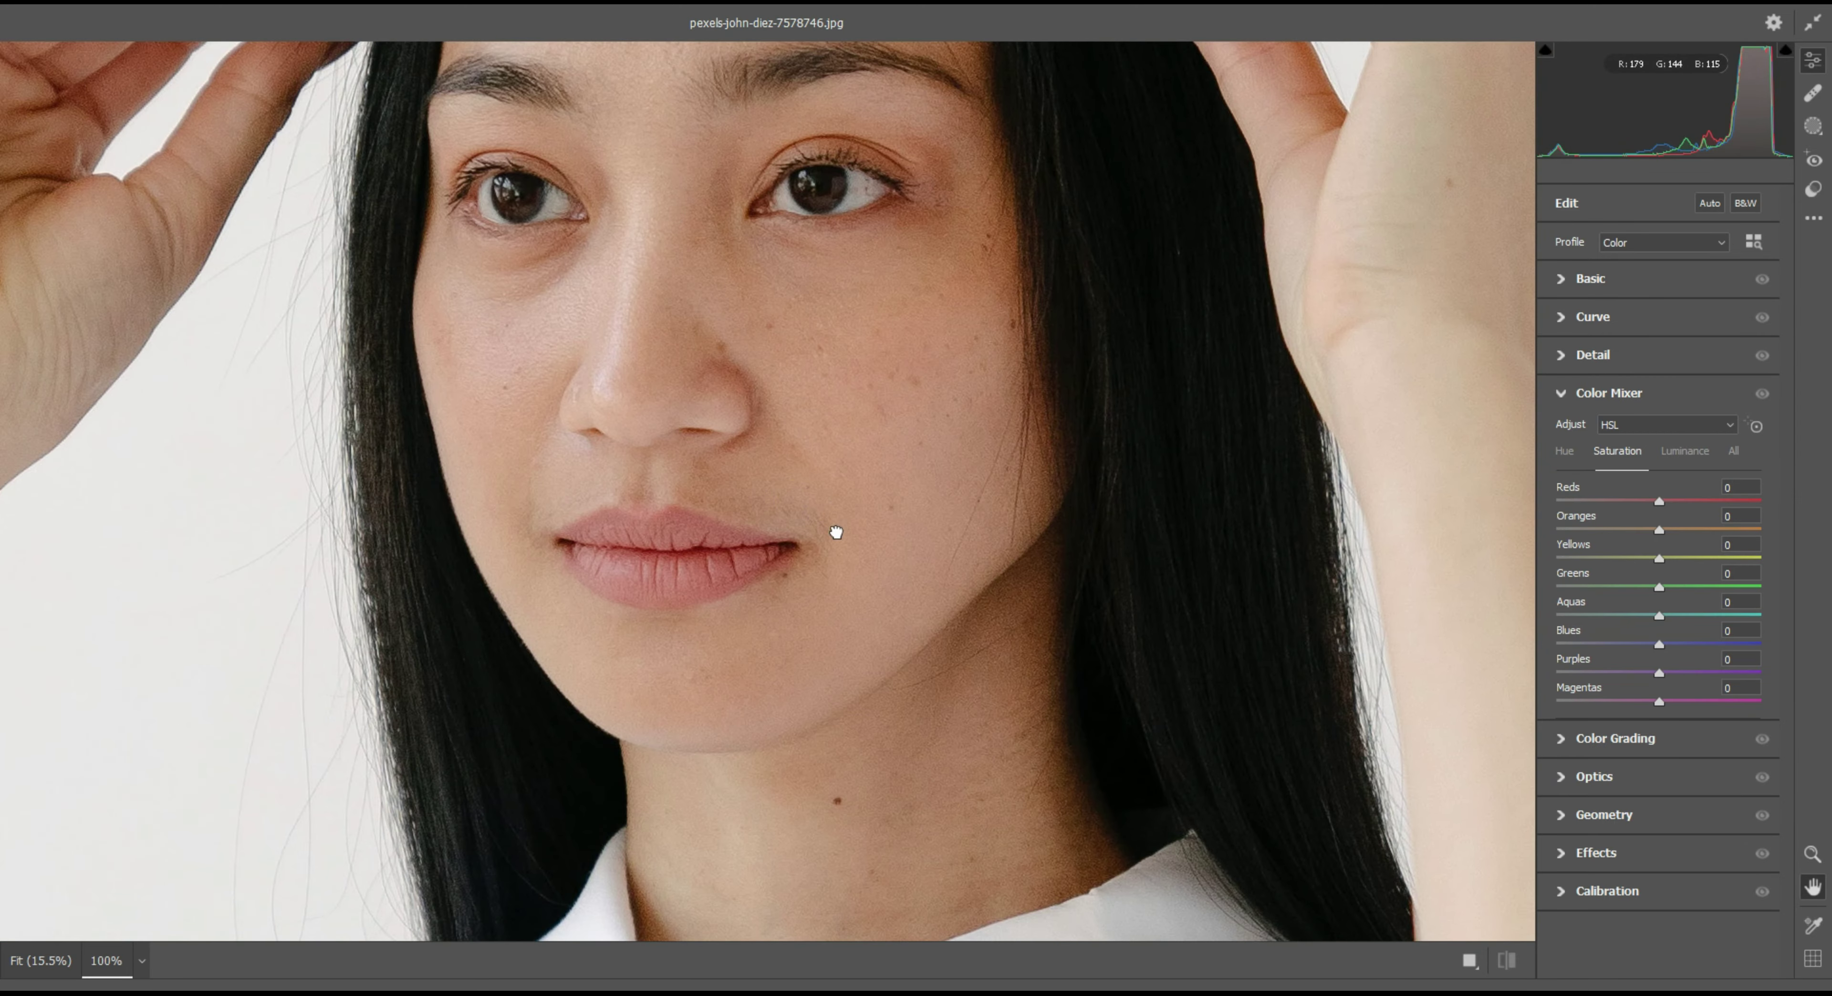
{"action": "scroll", "coordinate": [717, 310], "scroll_direction": "down", "scroll_amount": 3}
{"action": "left_click_drag", "start_coordinate": [806, 512], "coordinate": [761, 321]}
{"action": "right_click", "coordinate": [770, 189]}
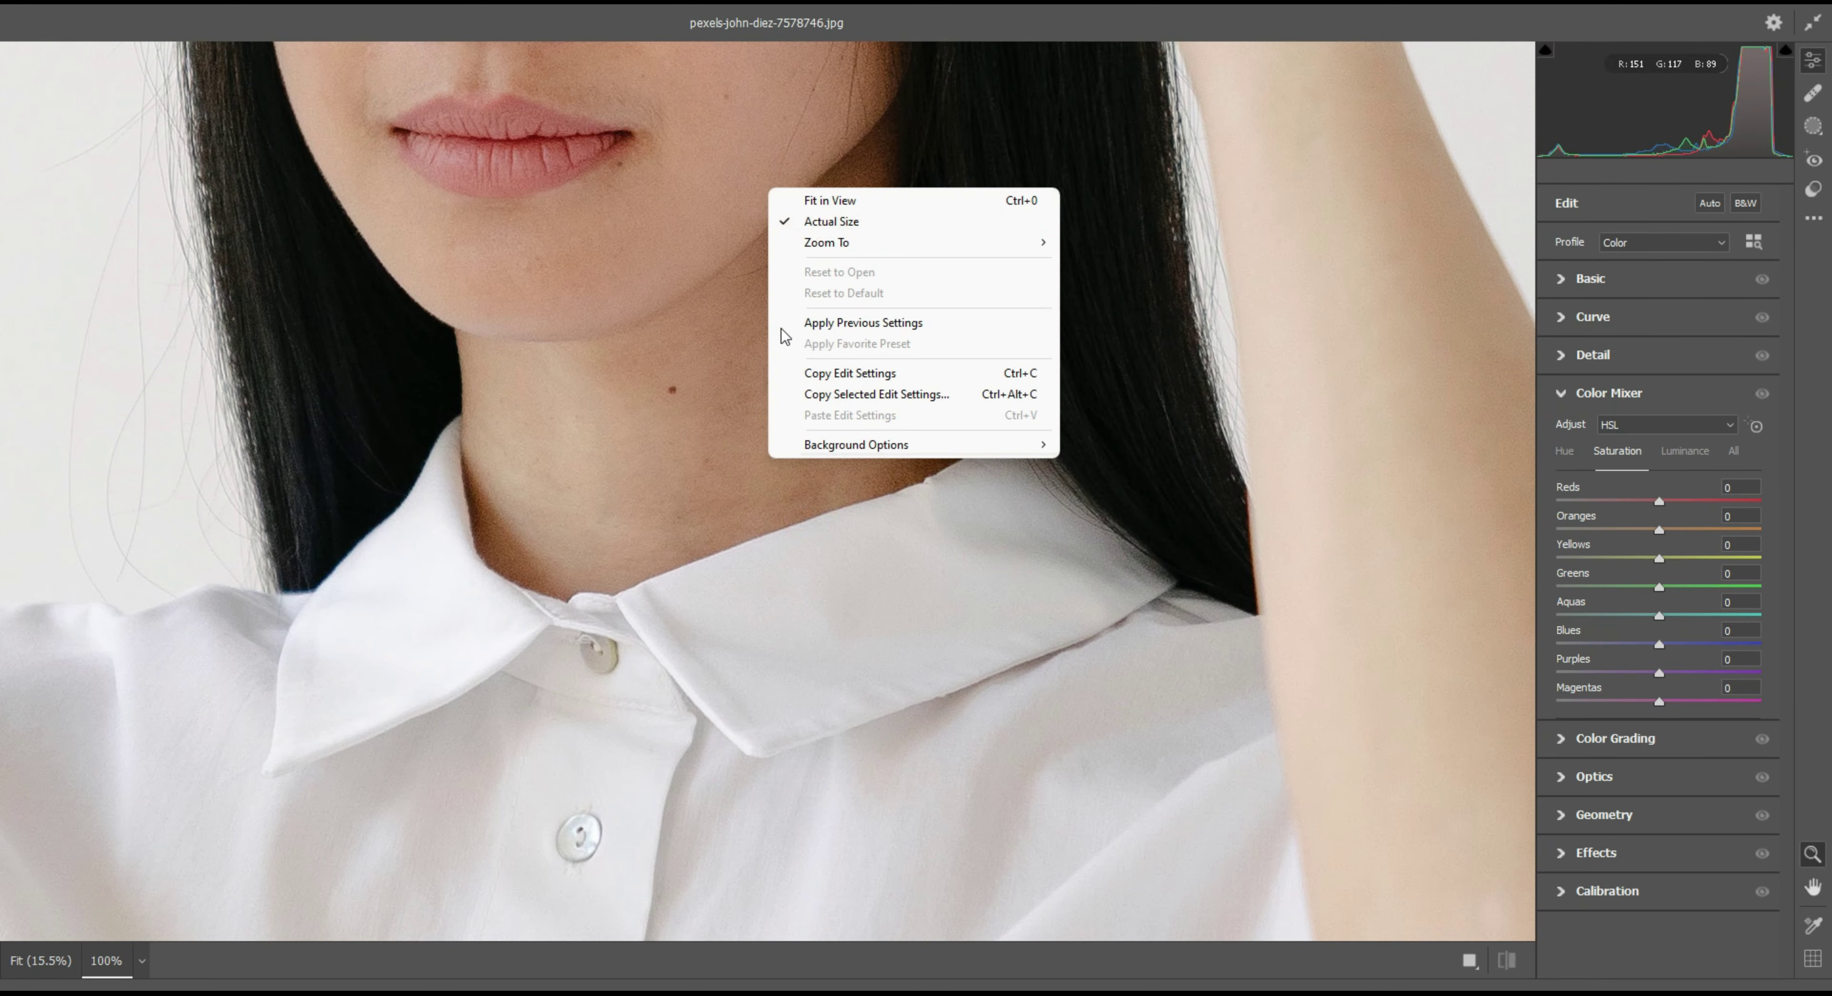
{"action": "left_click", "coordinate": [840, 204]}
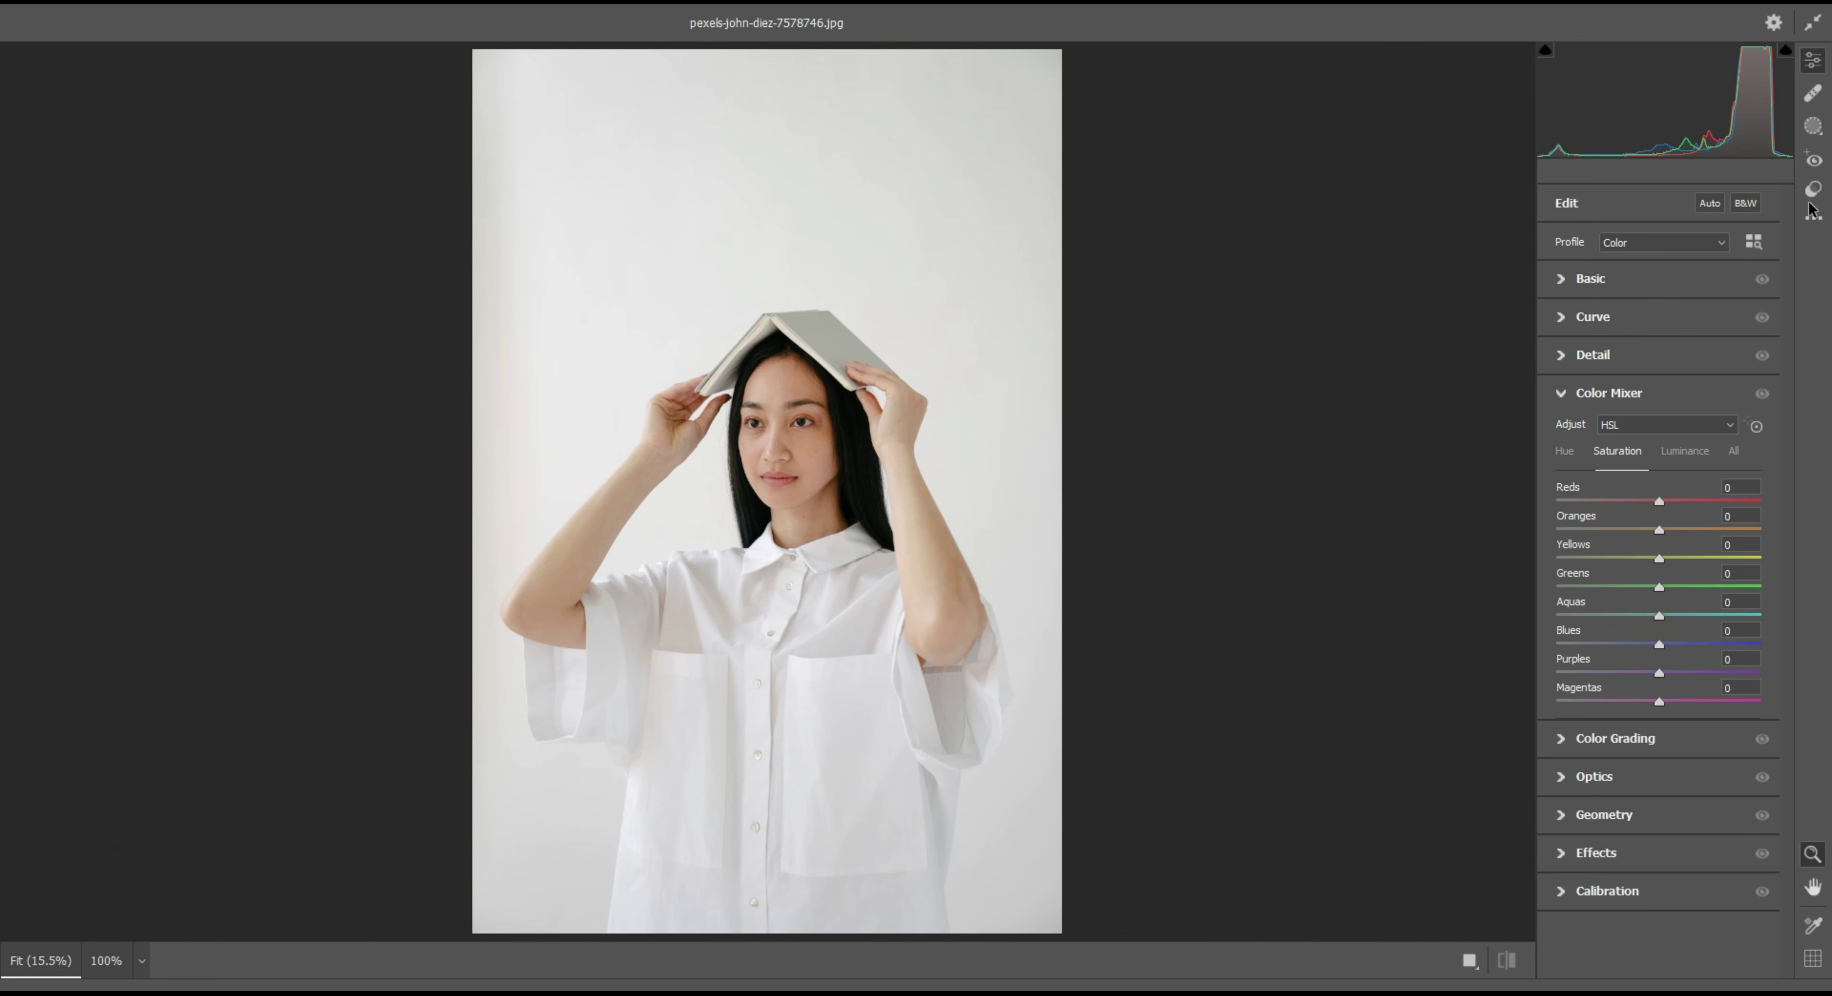
Open Masking and select the detected Person 1 under People
{"action": "left_click", "coordinate": [1813, 126]}
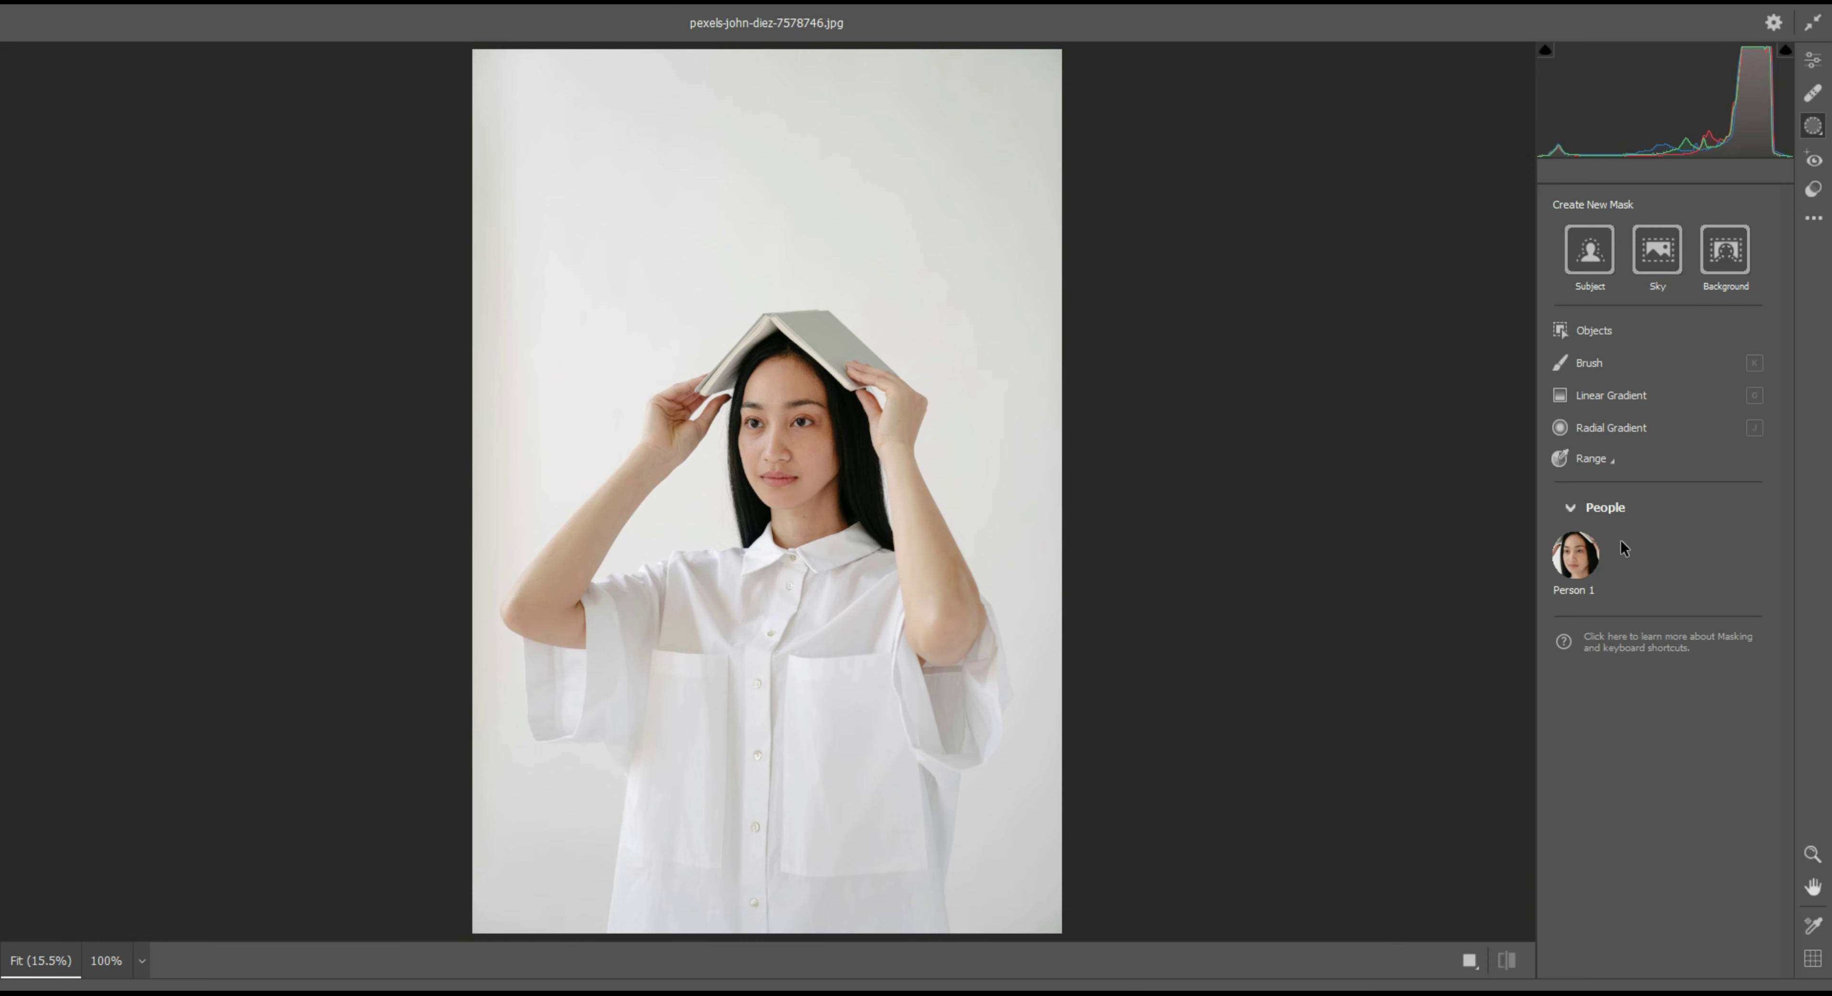
{"action": "mouse_move", "coordinate": [1574, 554]}
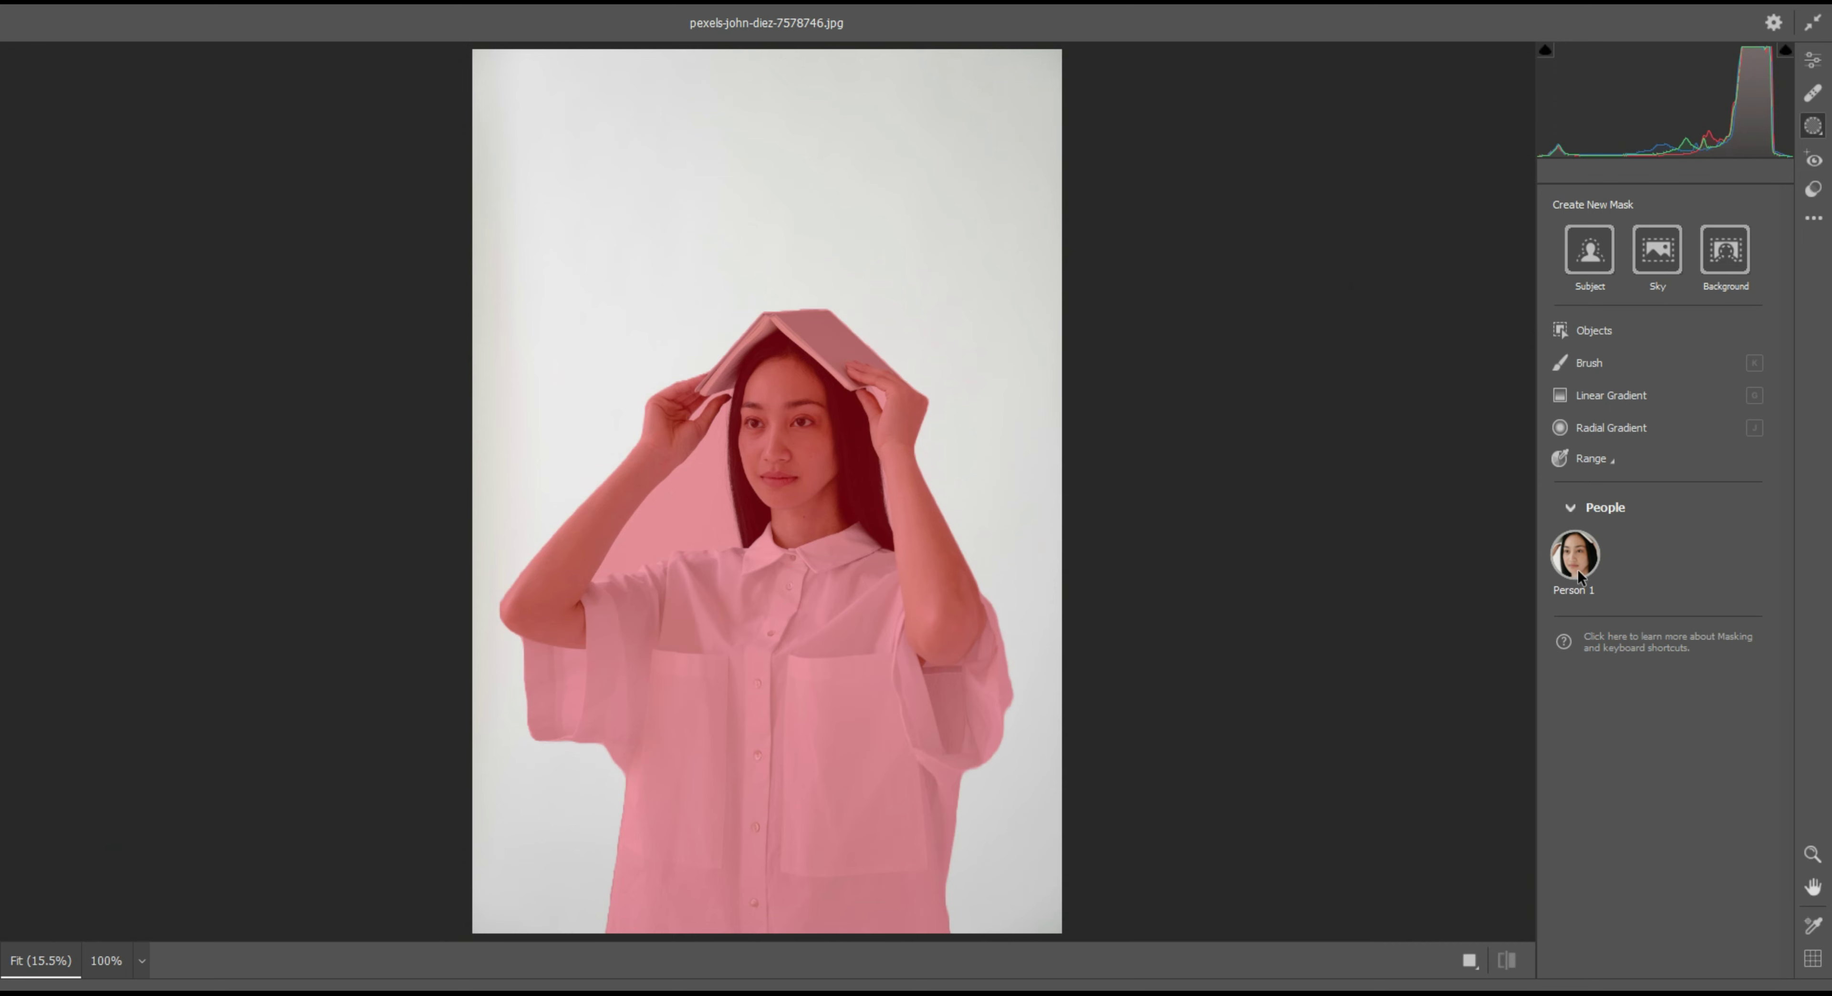
{"action": "left_click", "coordinate": [1579, 559]}
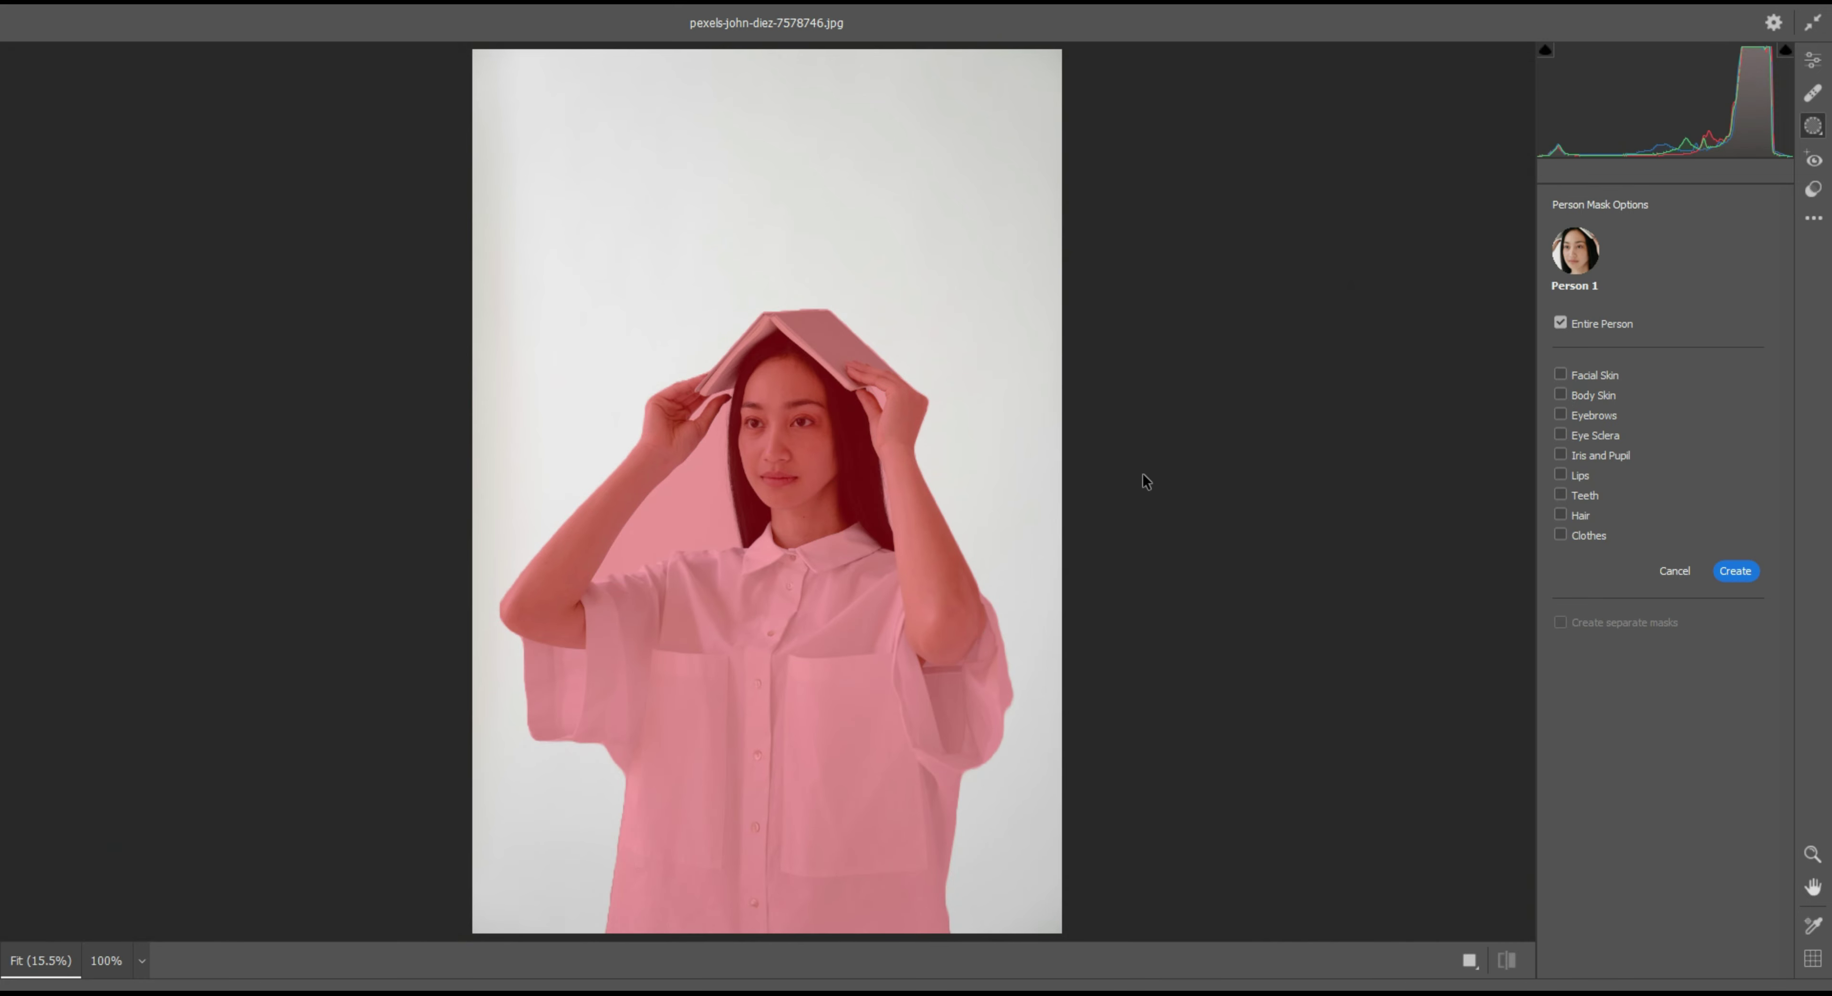
Reset the view zoom to 25% with Ctrl+minus and Ctrl+plus
{"action": "key", "text": "ctrl+minus"}
{"action": "key", "text": "ctrl+plus"}
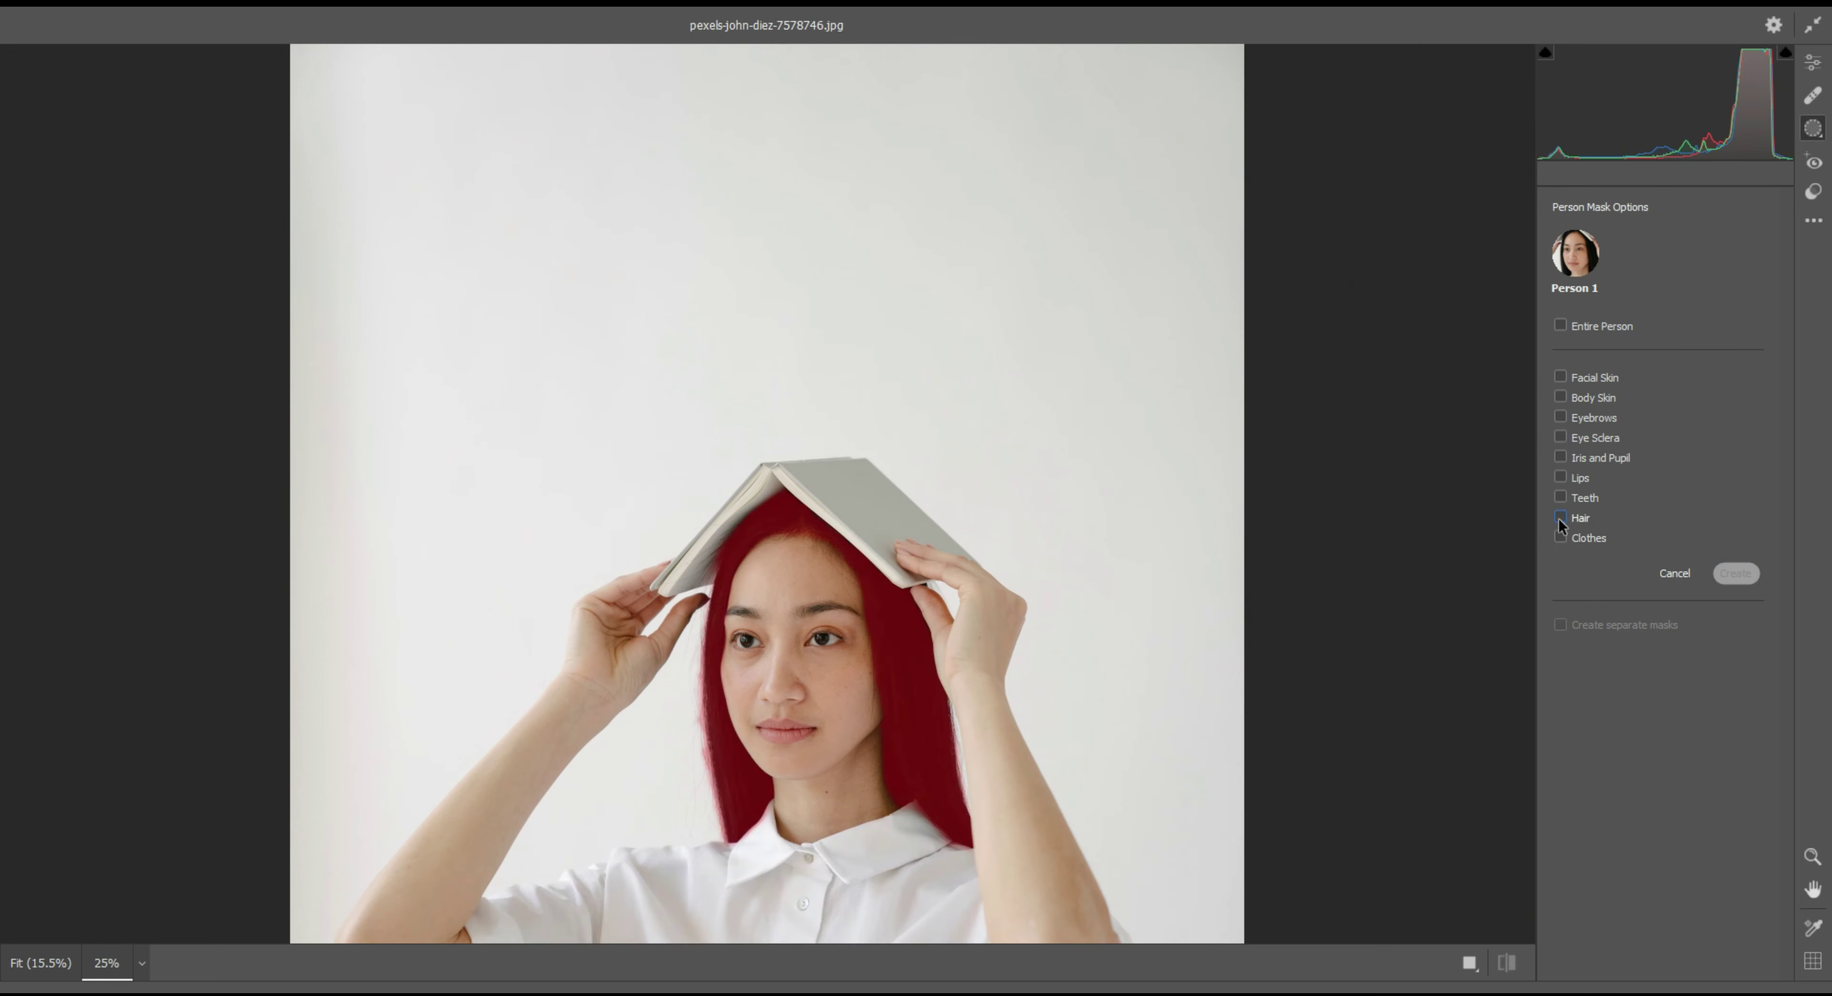
Check only Clothes for Person 1 and zoom around to review the shirt overlay
{"action": "left_click", "coordinate": [1561, 537]}
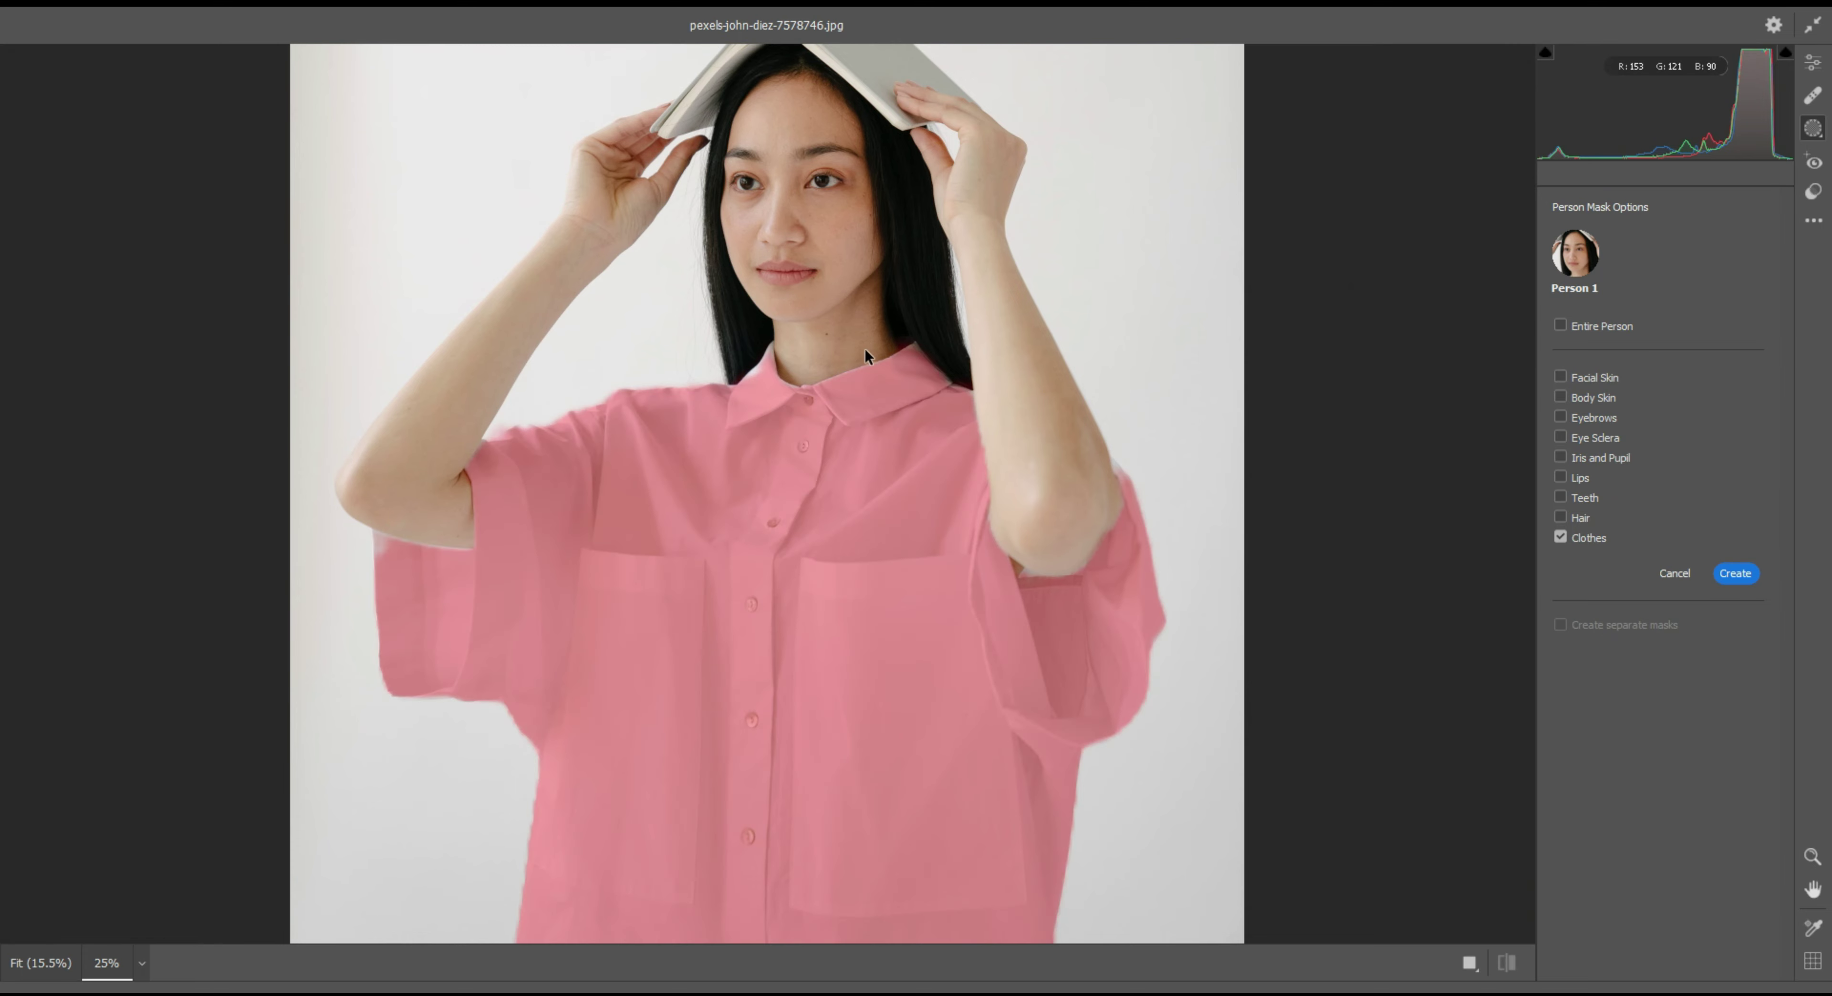
{"action": "key", "text": "ctrl+plus"}
{"action": "key", "text": "ctrl+minus"}
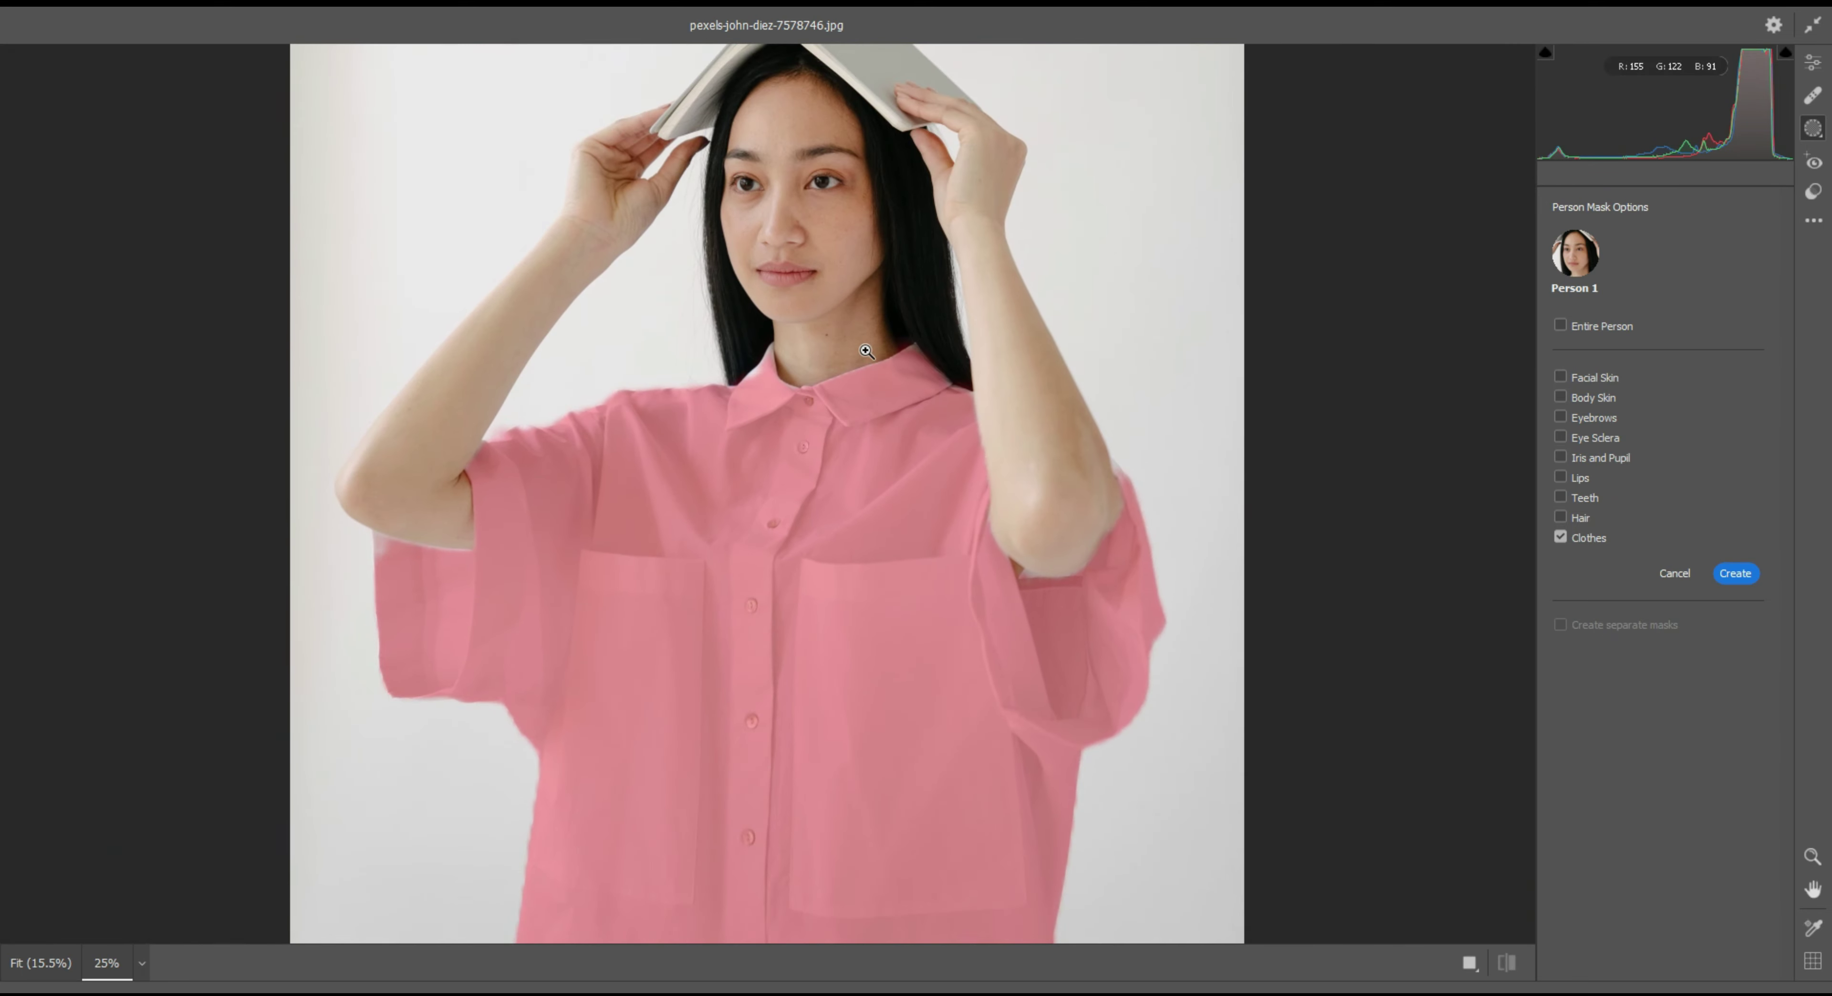
{"action": "key", "text": "ctrl+minus"}
{"action": "key", "text": "ctrl+plus"}
{"action": "key", "text": "ctrl+minus"}
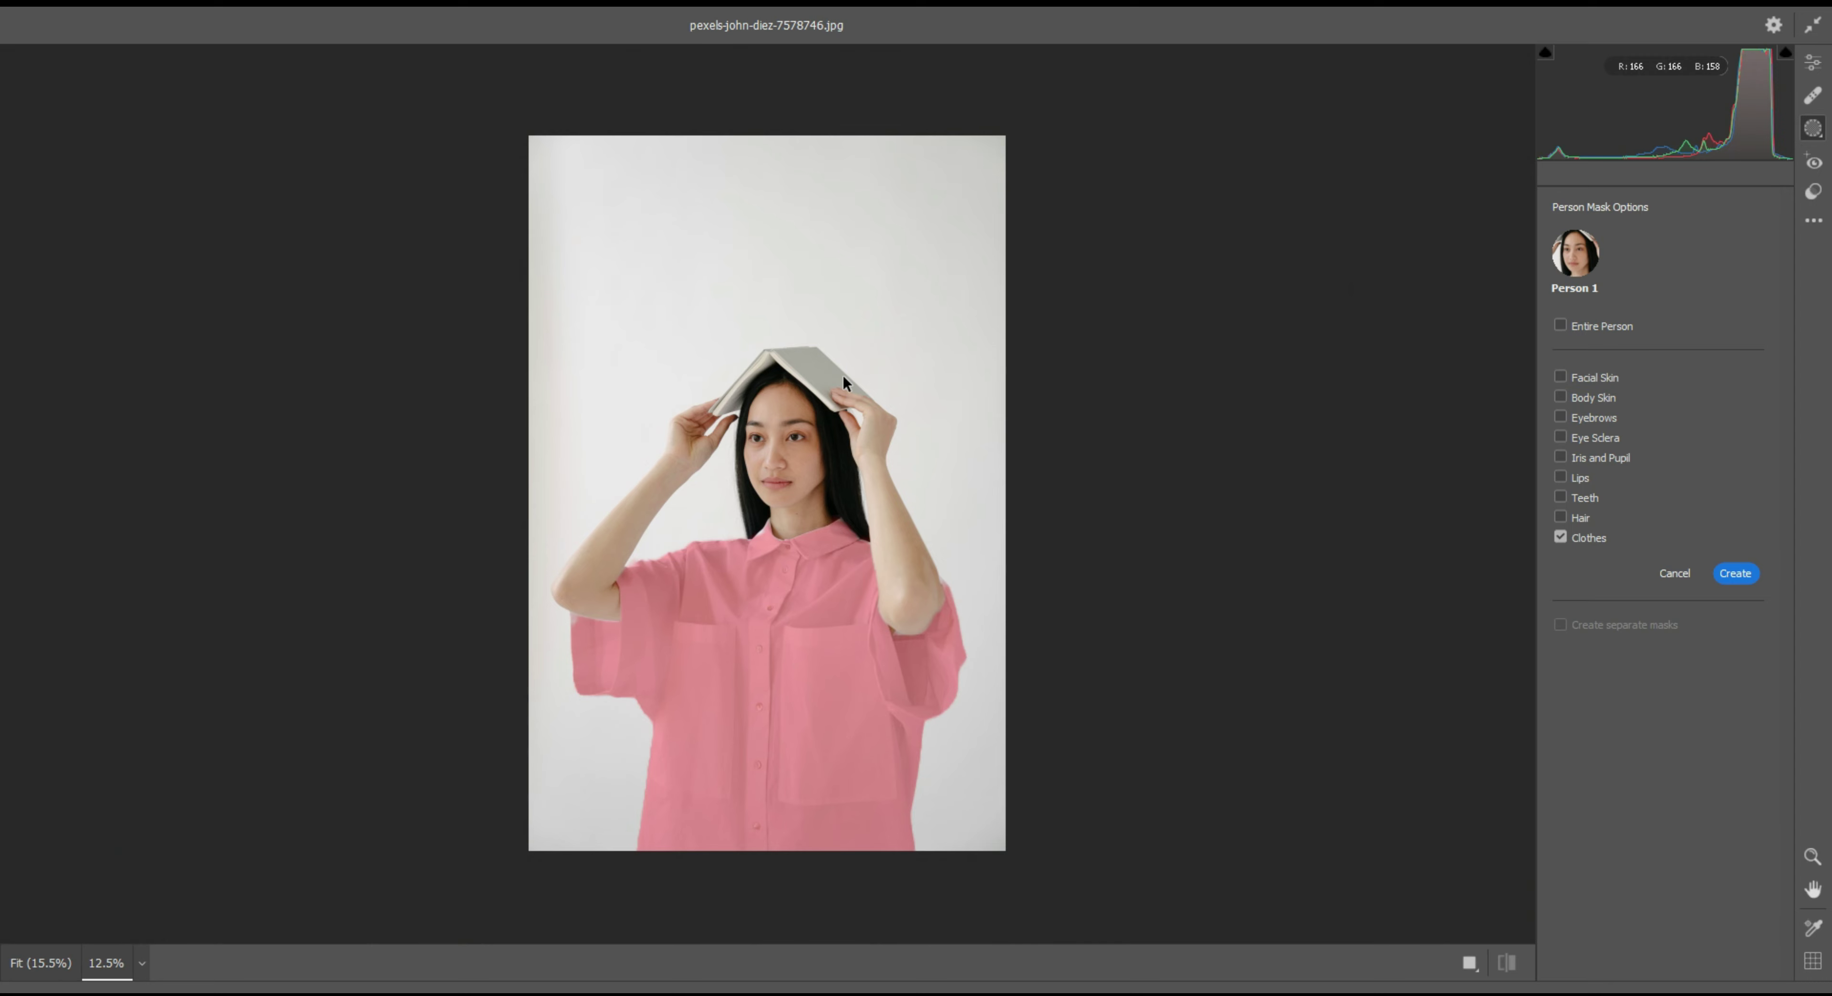
{"action": "key", "text": "z"}
{"action": "left_click", "coordinate": [842, 380], "text": "alt"}
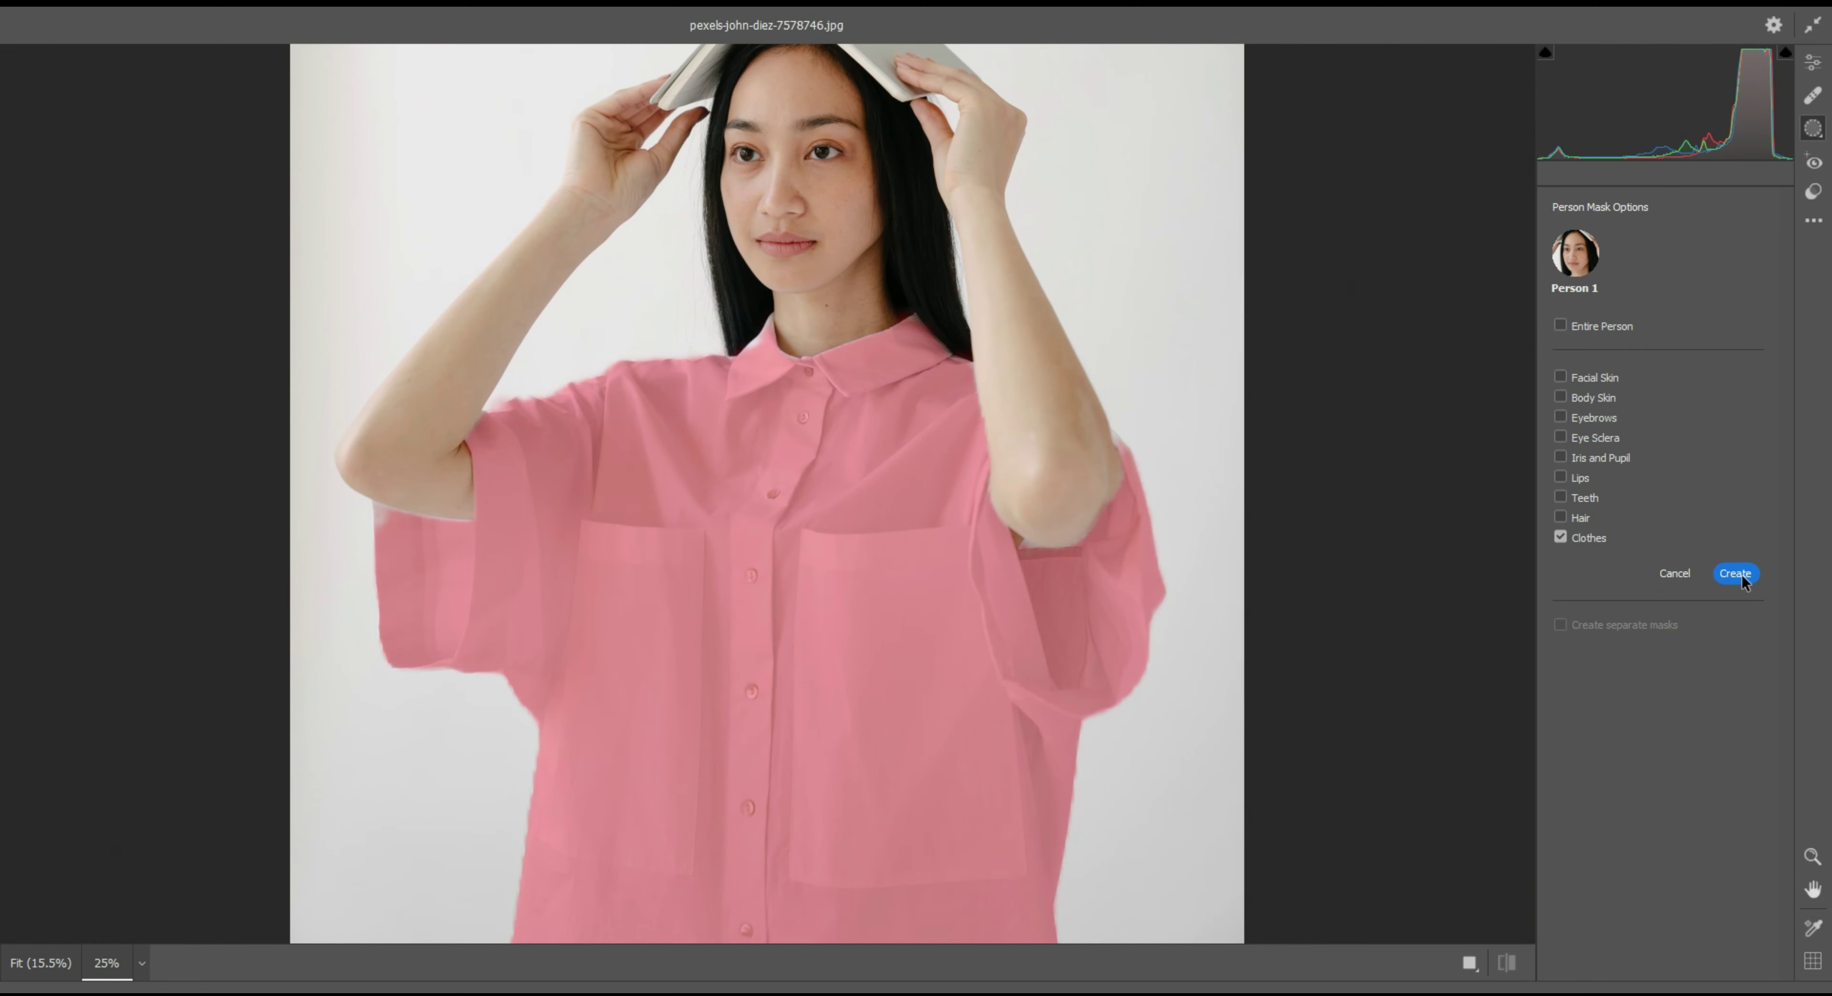
Create the Person 1 - Clothes mask and set Temperature -72, Hue -9.3 for a light-blue shirt
{"action": "left_click", "coordinate": [1739, 574]}
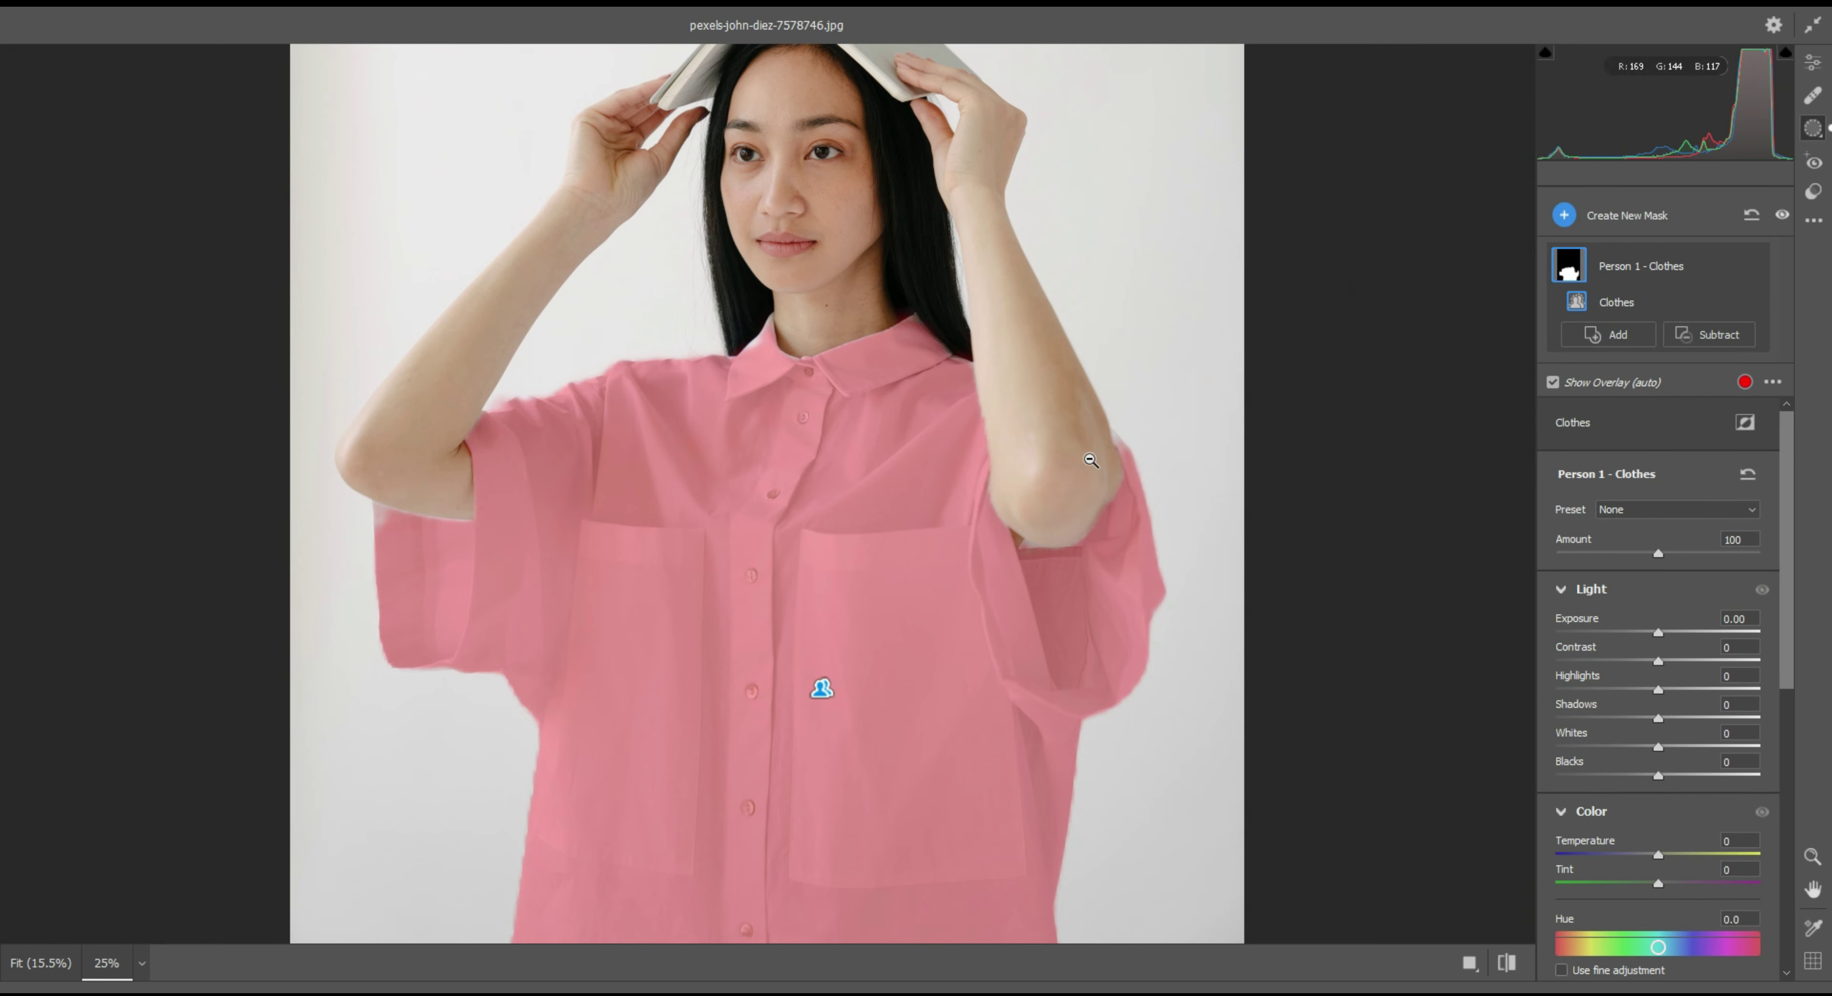
{"action": "key", "text": "ctrl+plus"}
{"action": "key", "text": "ctrl+minus"}
{"action": "key", "text": "ctrl+minus"}
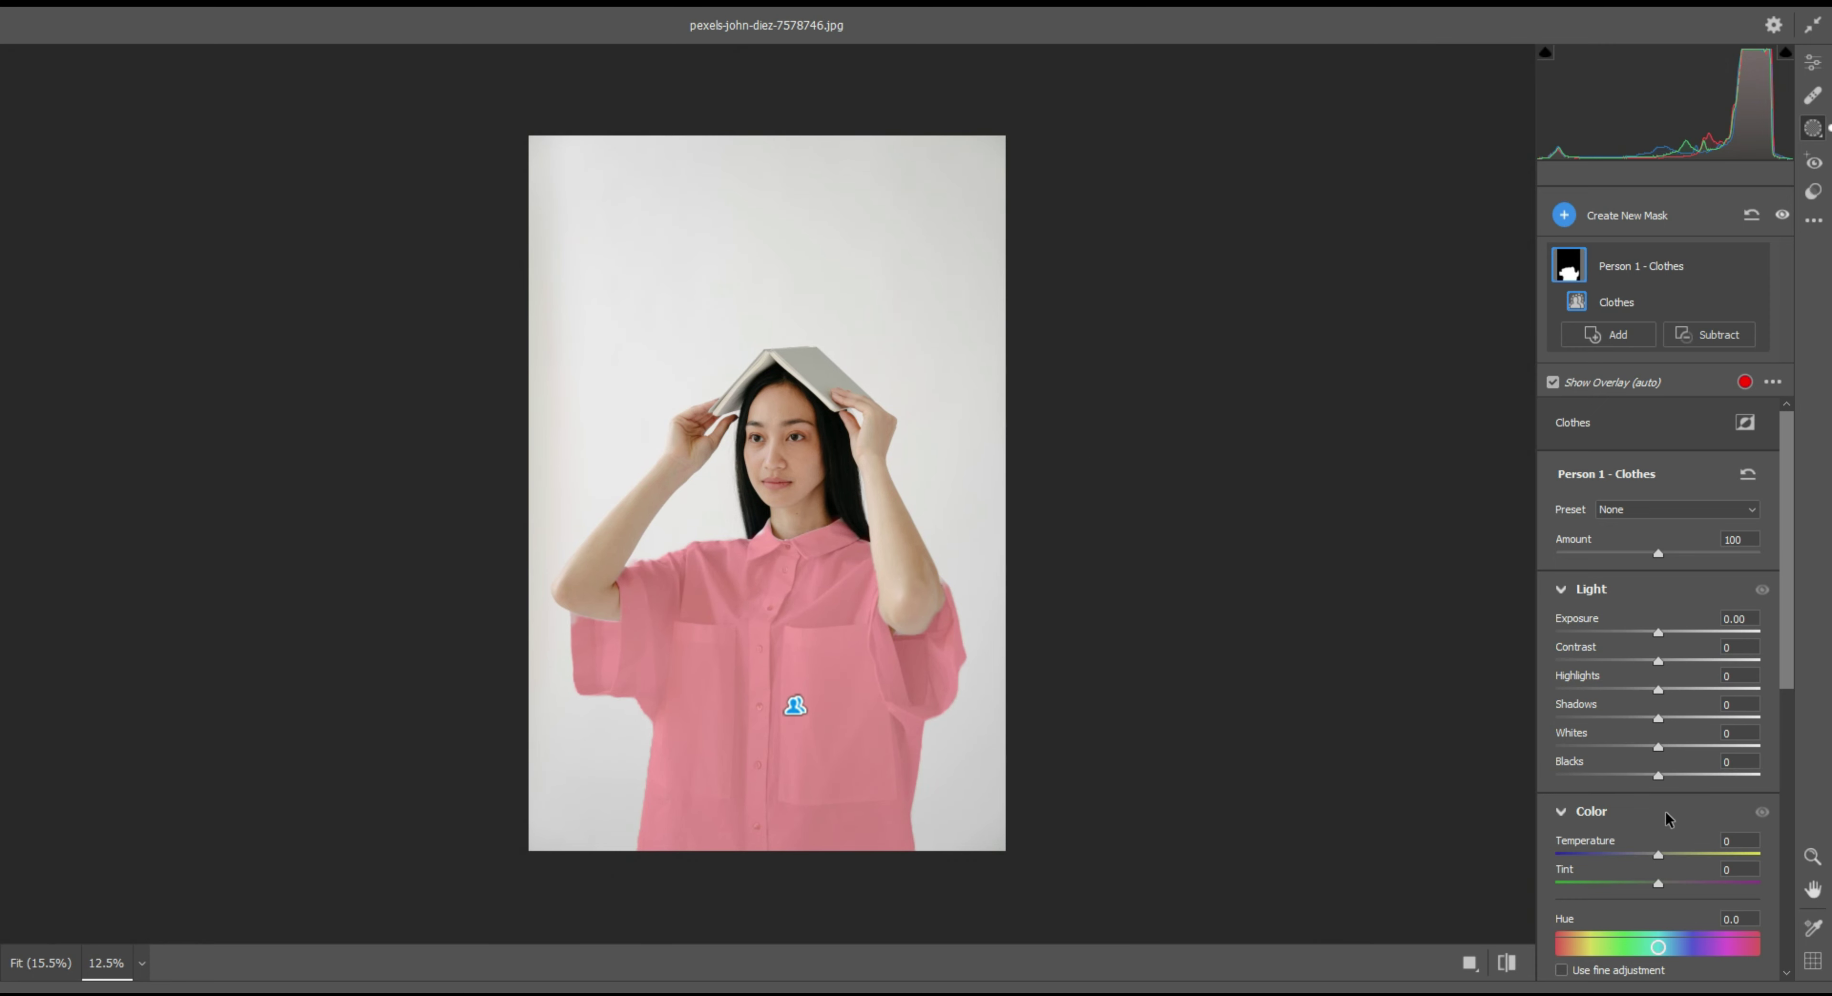
{"action": "left_click_drag", "start_coordinate": [1649, 853], "coordinate": [1583, 865]}
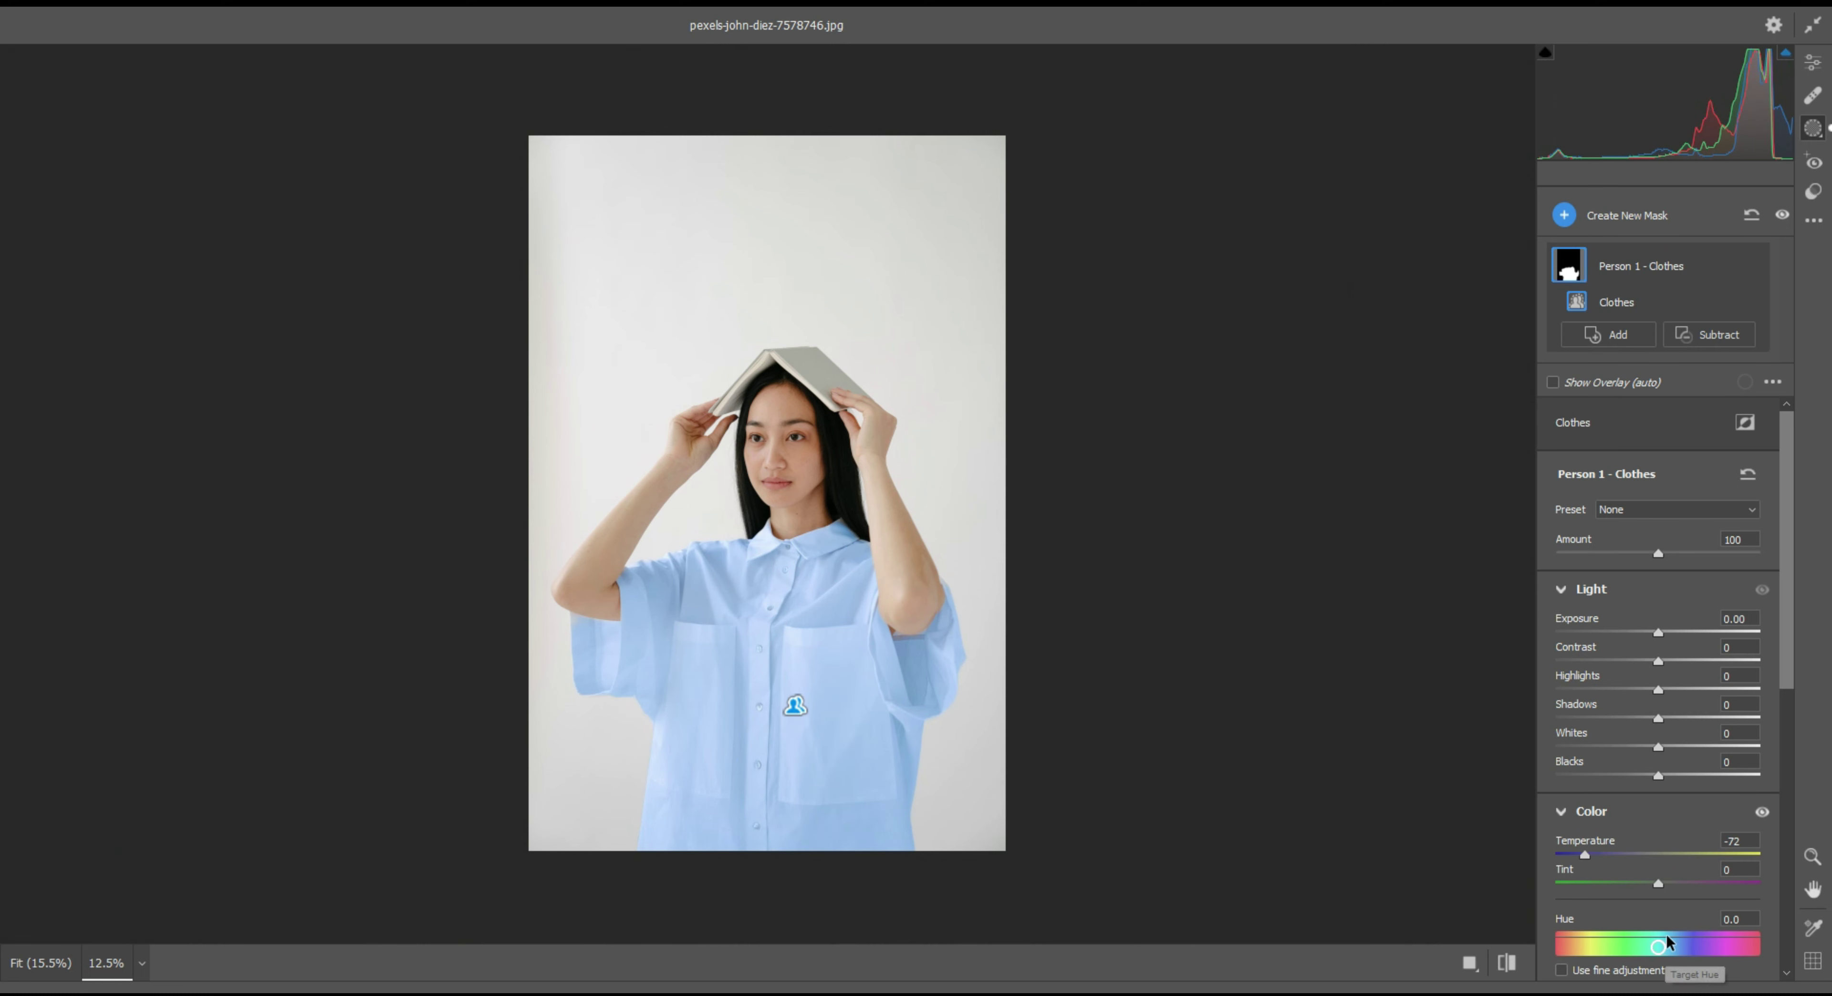
{"action": "key", "text": "p"}
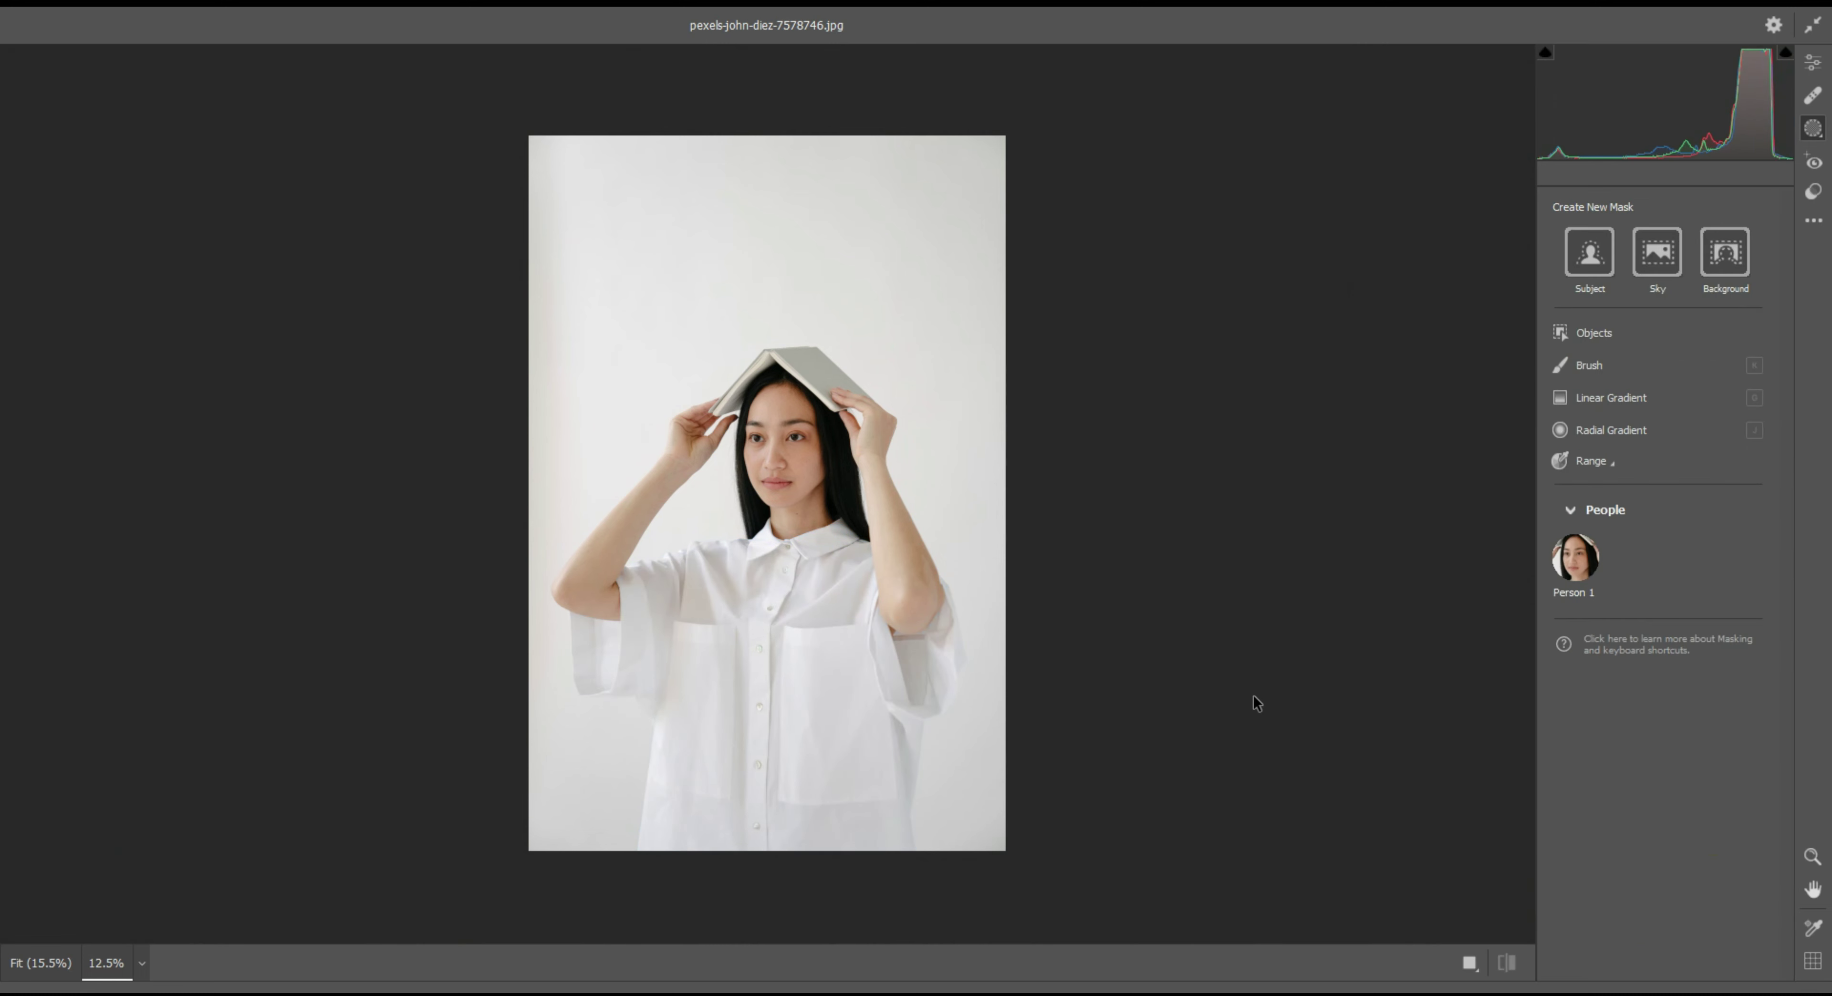
{"action": "key", "text": "p"}
{"action": "key", "text": "p"}
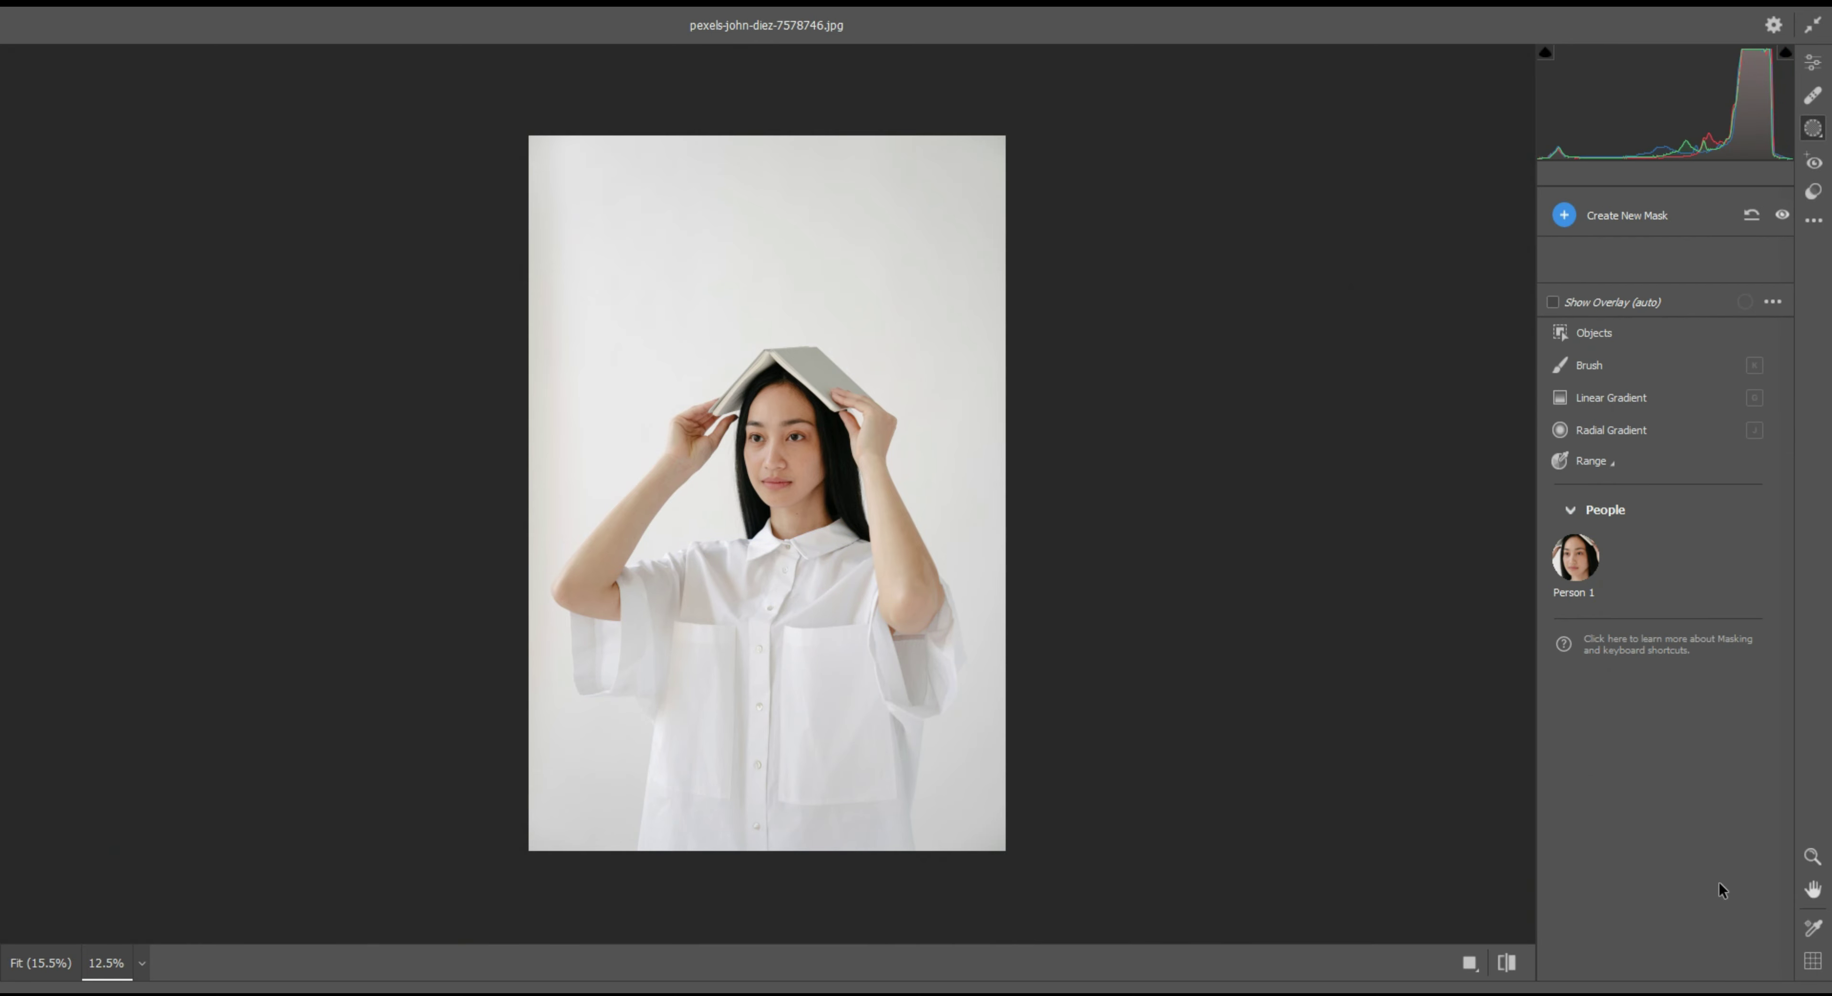
{"action": "key", "text": "p"}
{"action": "key", "text": "p"}
{"action": "key", "text": "p"}
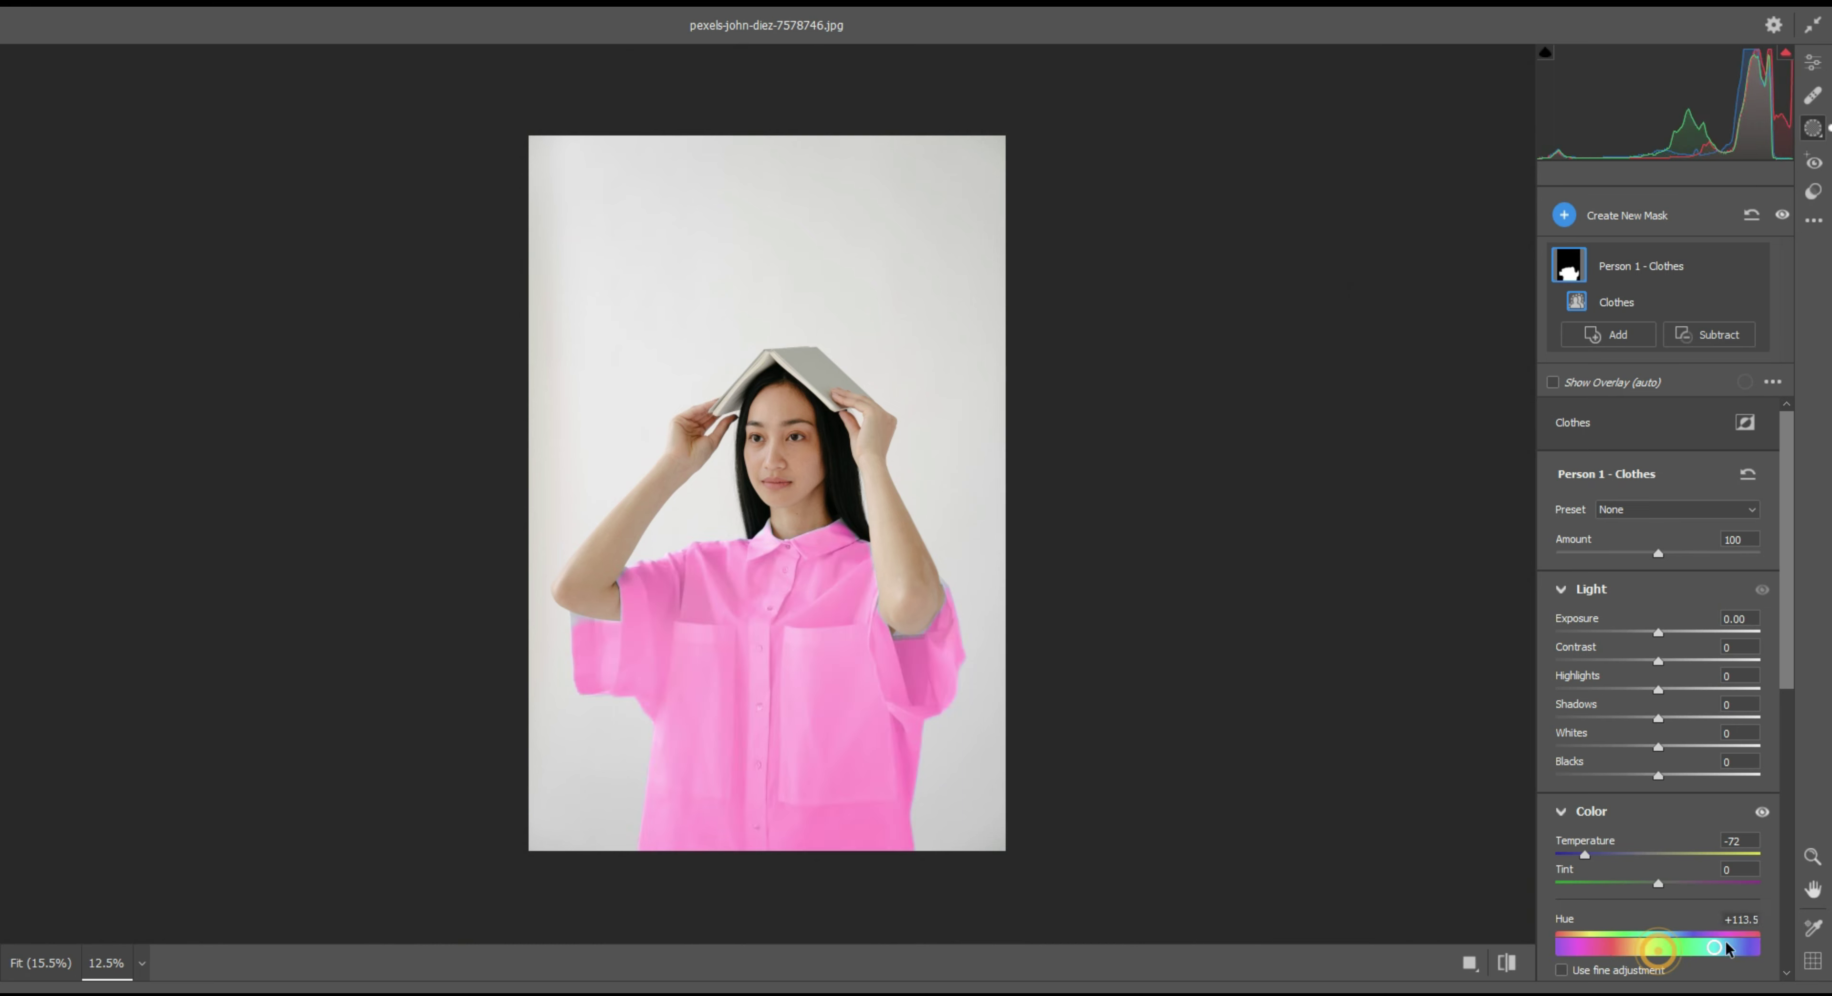
{"action": "mouse_move", "coordinate": [1722, 944]}
{"action": "left_mouse_down"}
{"action": "mouse_move", "coordinate": [1771, 946]}
{"action": "mouse_move", "coordinate": [1652, 947]}
{"action": "left_mouse_up"}
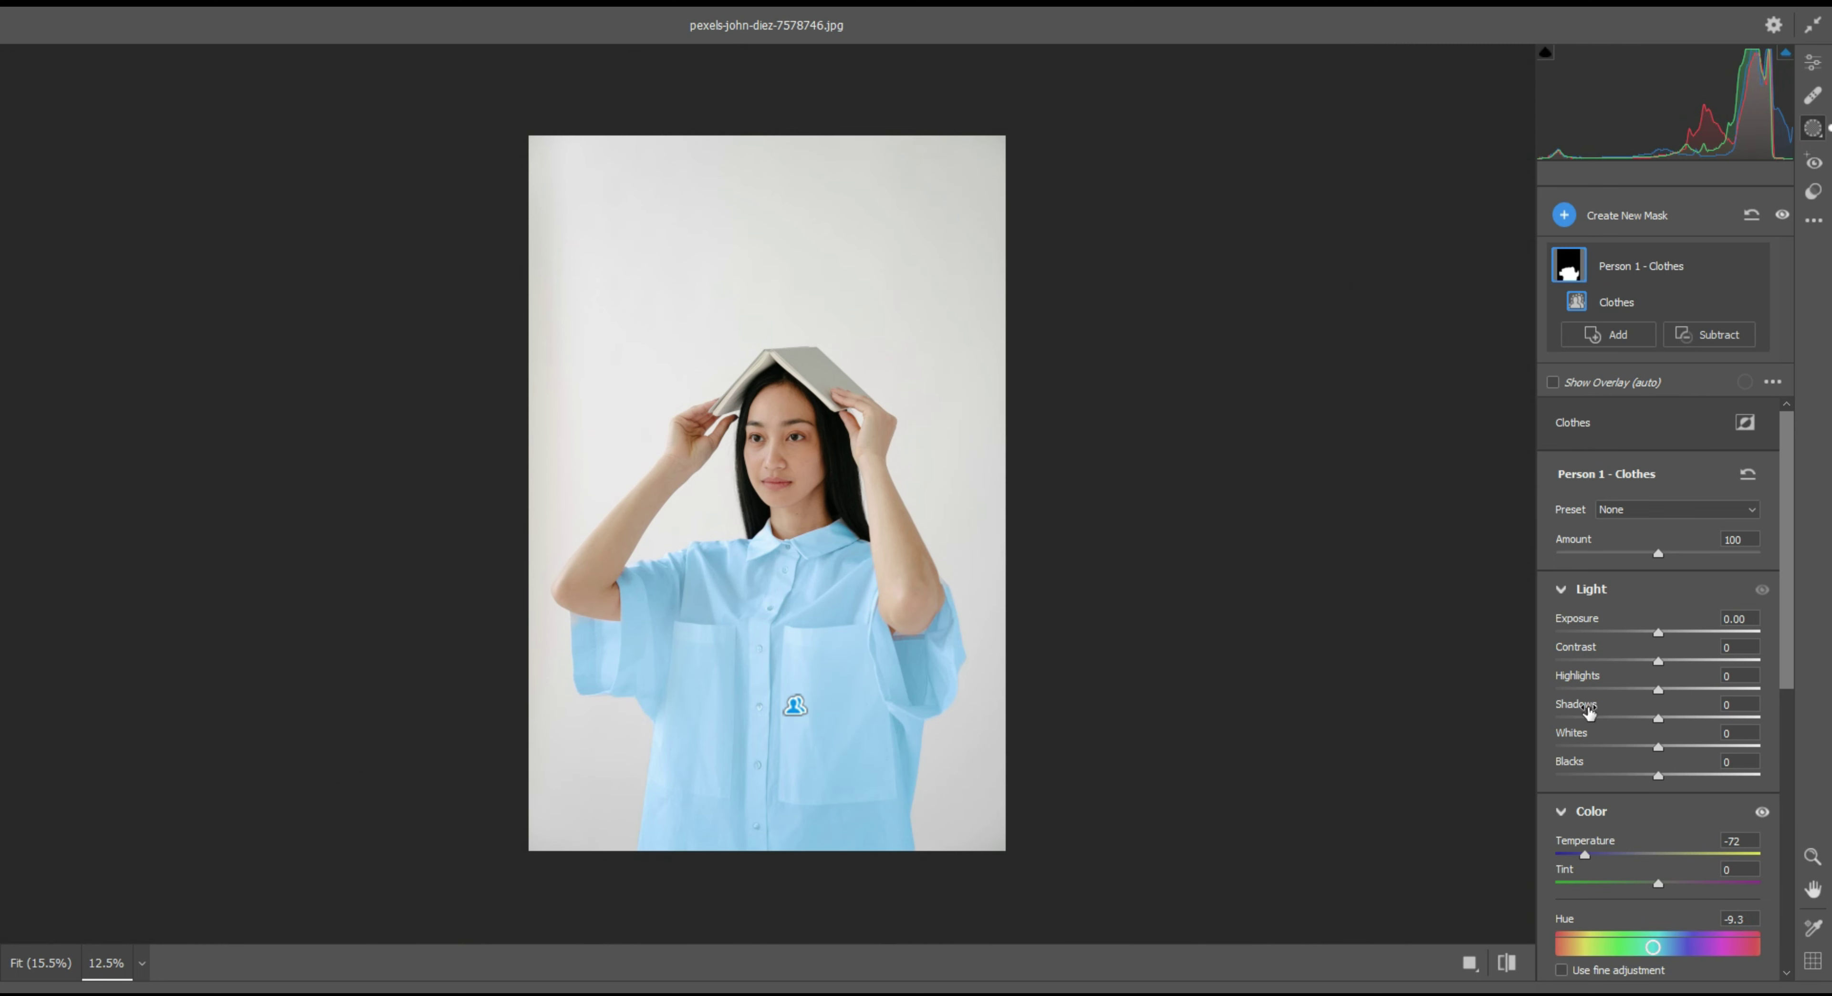
Expand the Effects and Detail sections of the clothes mask
{"action": "scroll", "coordinate": [1626, 800], "scroll_direction": "down", "scroll_amount": 2}
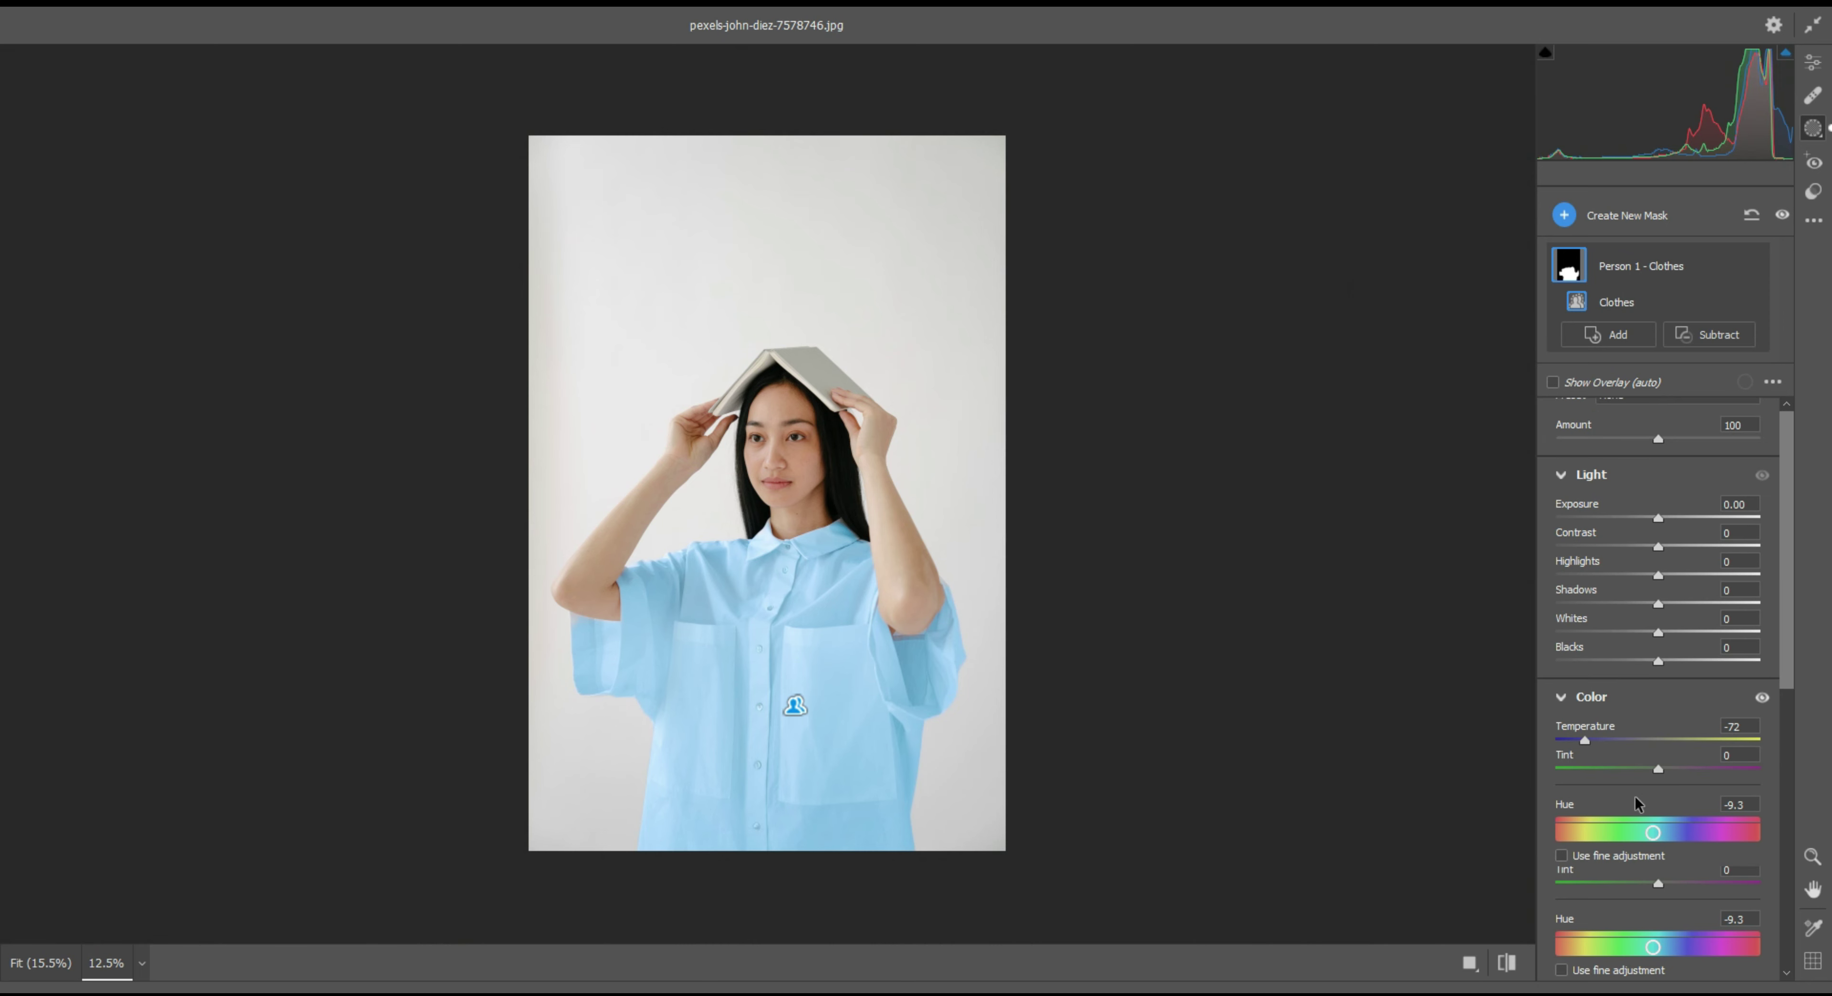
{"action": "scroll", "coordinate": [1632, 803], "scroll_direction": "down", "scroll_amount": 2}
{"action": "scroll", "coordinate": [1636, 804], "scroll_direction": "down", "scroll_amount": 2}
{"action": "scroll", "coordinate": [1639, 759], "scroll_direction": "down", "scroll_amount": 5}
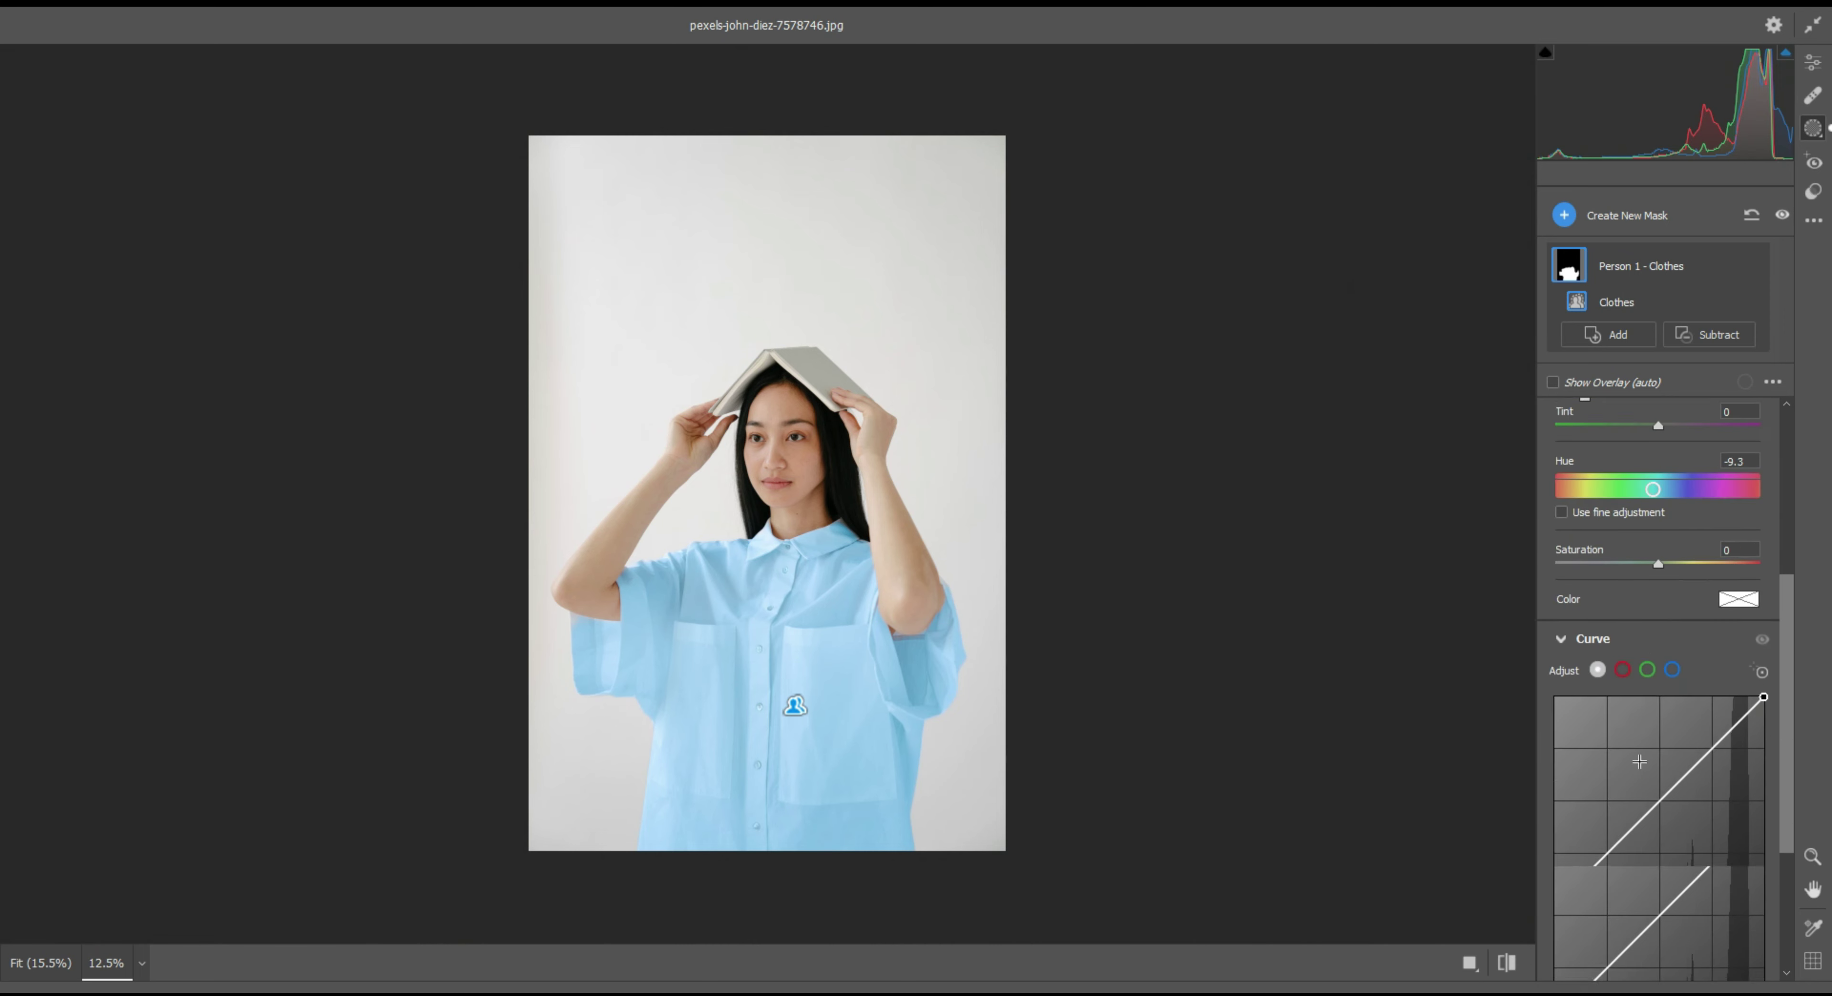
{"action": "scroll", "coordinate": [1638, 759], "scroll_direction": "down", "scroll_amount": 3}
{"action": "left_click", "coordinate": [1562, 884]}
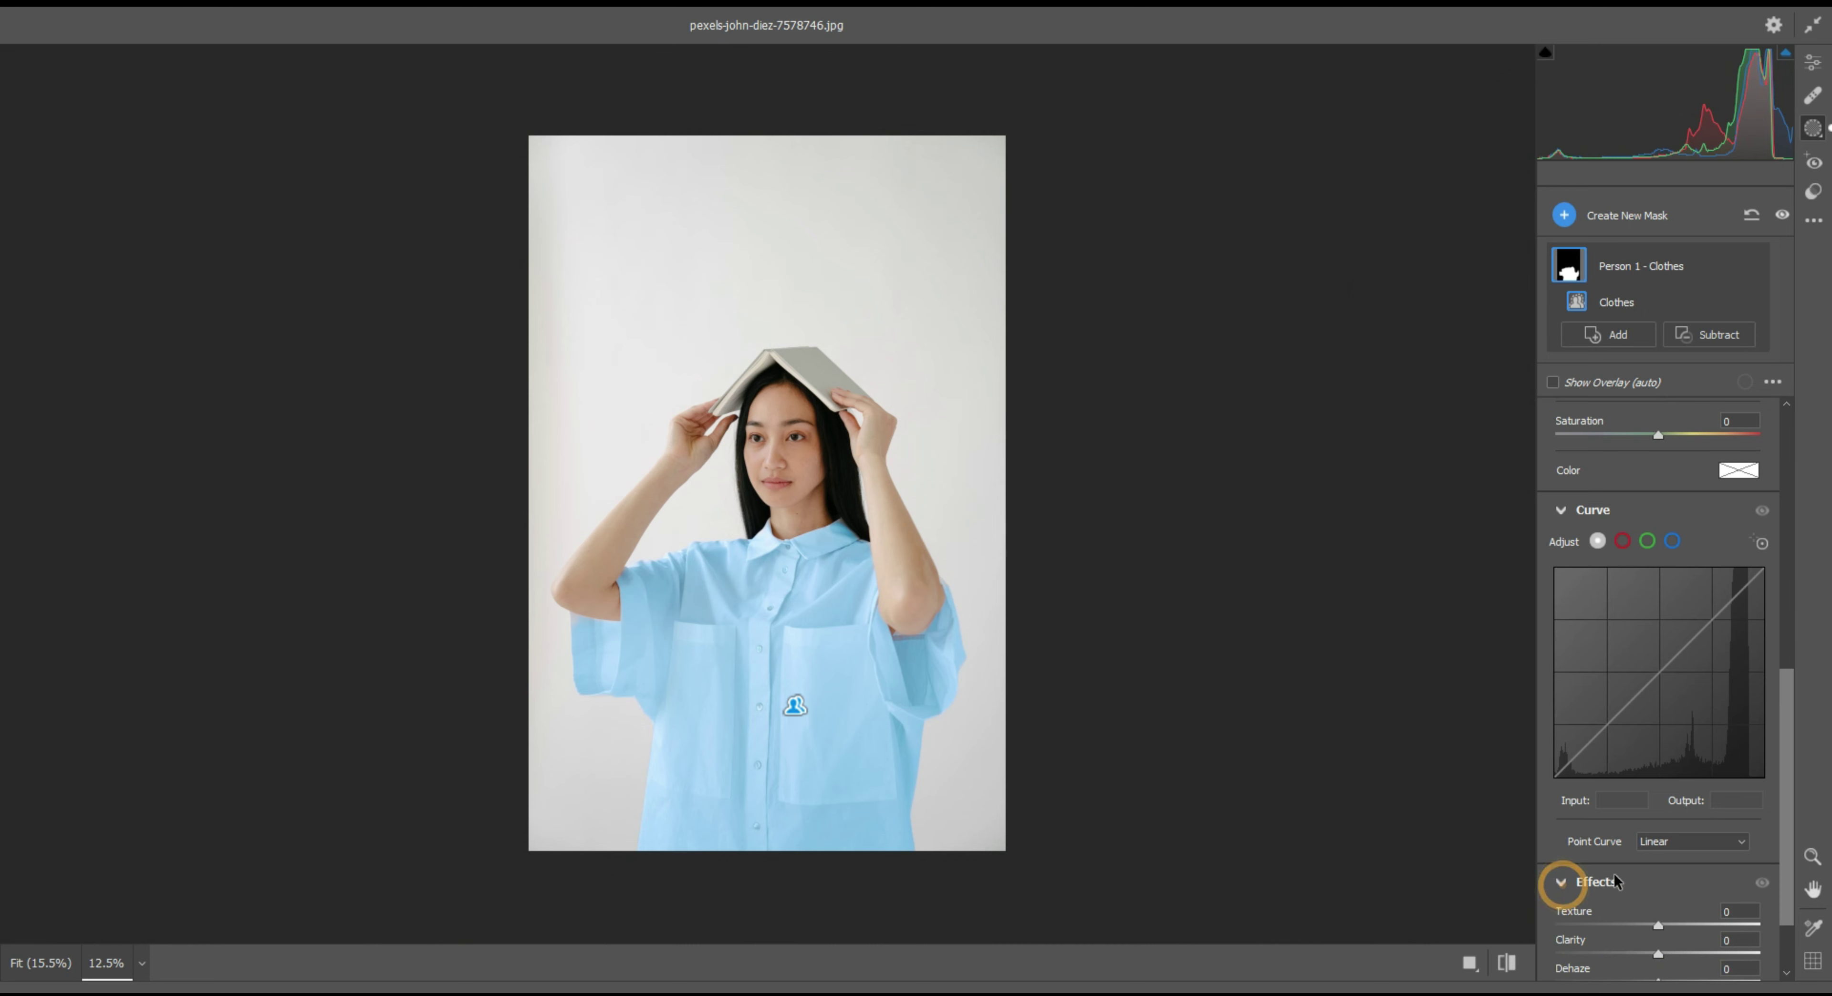
{"action": "scroll", "coordinate": [1616, 881], "scroll_direction": "down", "scroll_amount": 2}
{"action": "left_click", "coordinate": [1572, 920]}
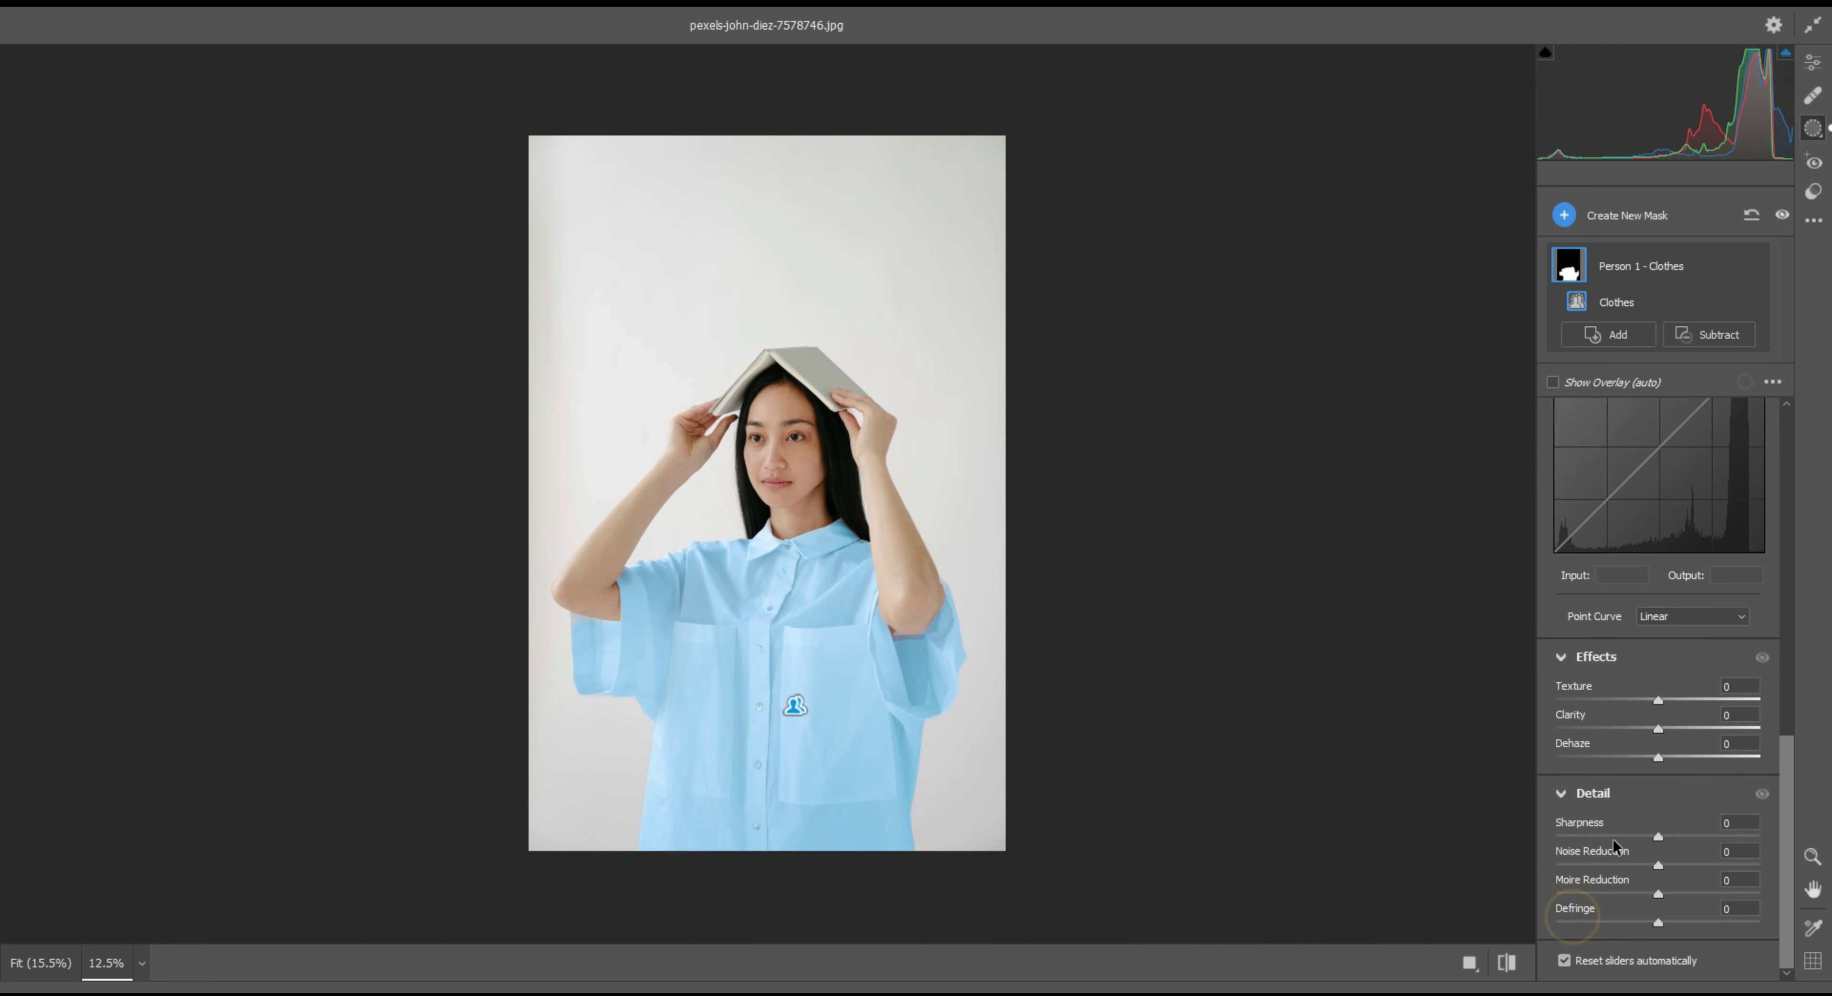
{"action": "scroll", "coordinate": [1586, 854], "scroll_direction": "down", "scroll_amount": 2}
{"action": "scroll", "coordinate": [1640, 653], "scroll_direction": "up", "scroll_amount": 5}
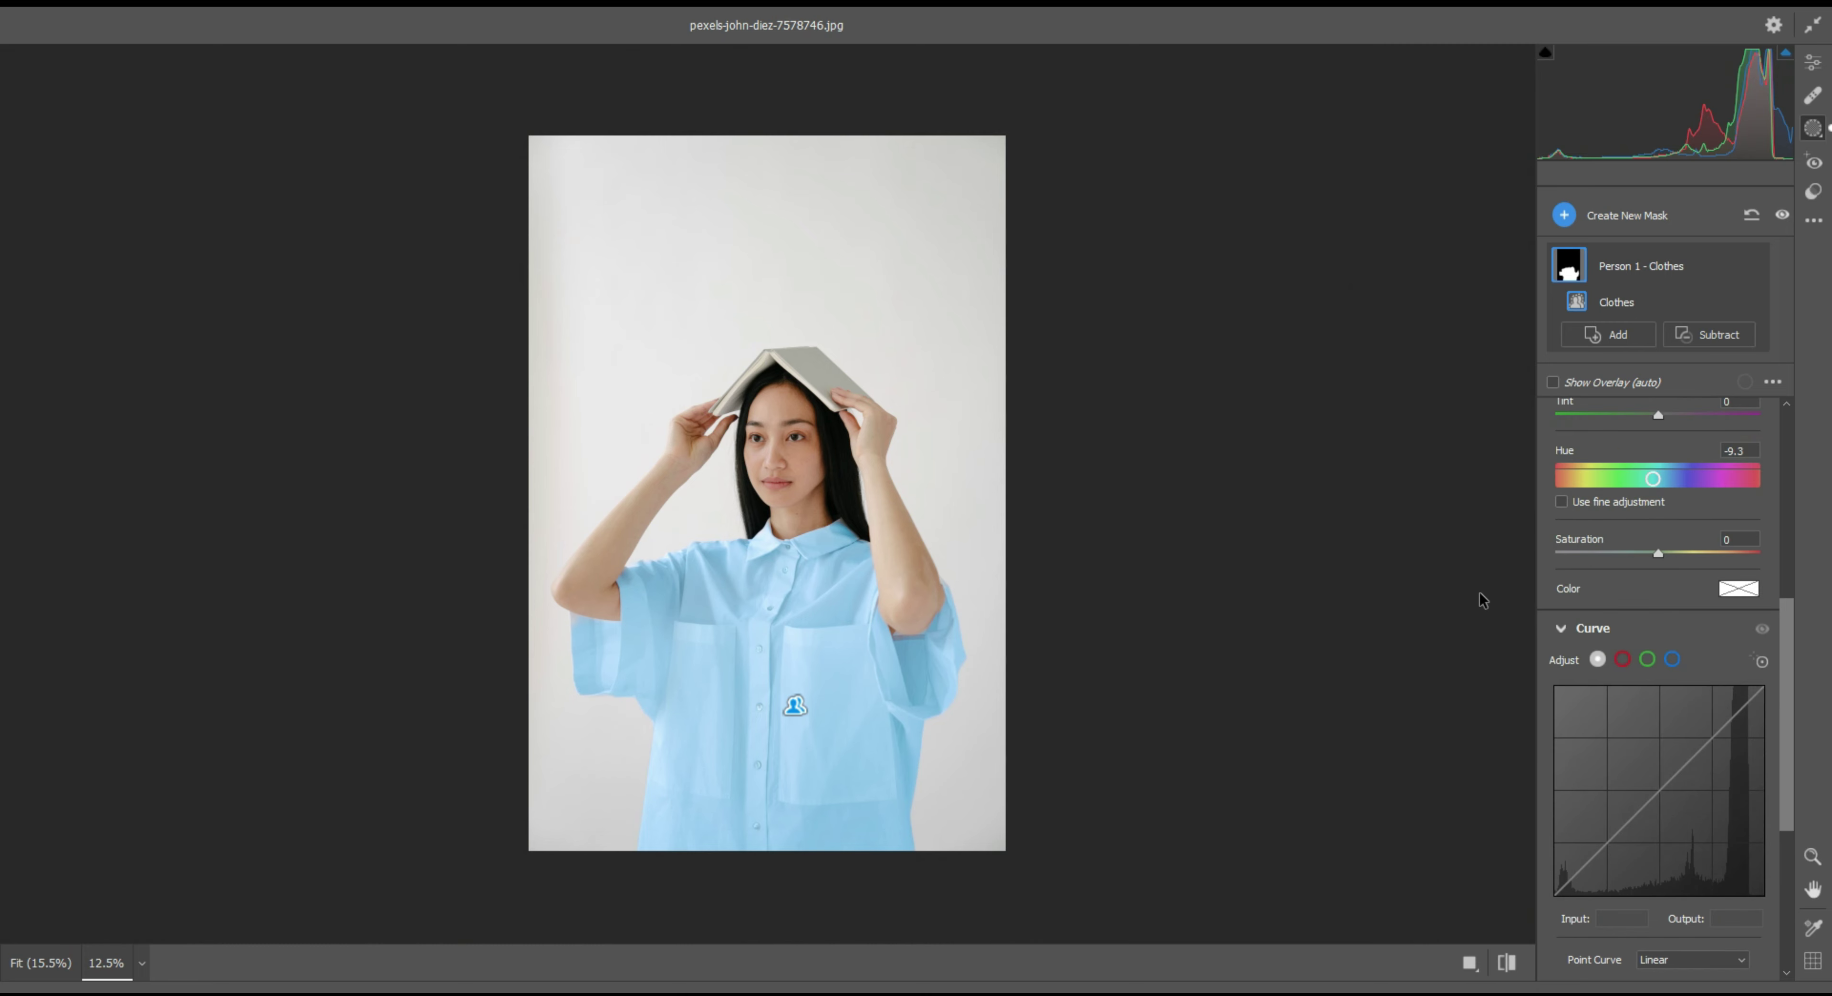
{"action": "scroll", "coordinate": [1677, 638], "scroll_direction": "up", "scroll_amount": 5}
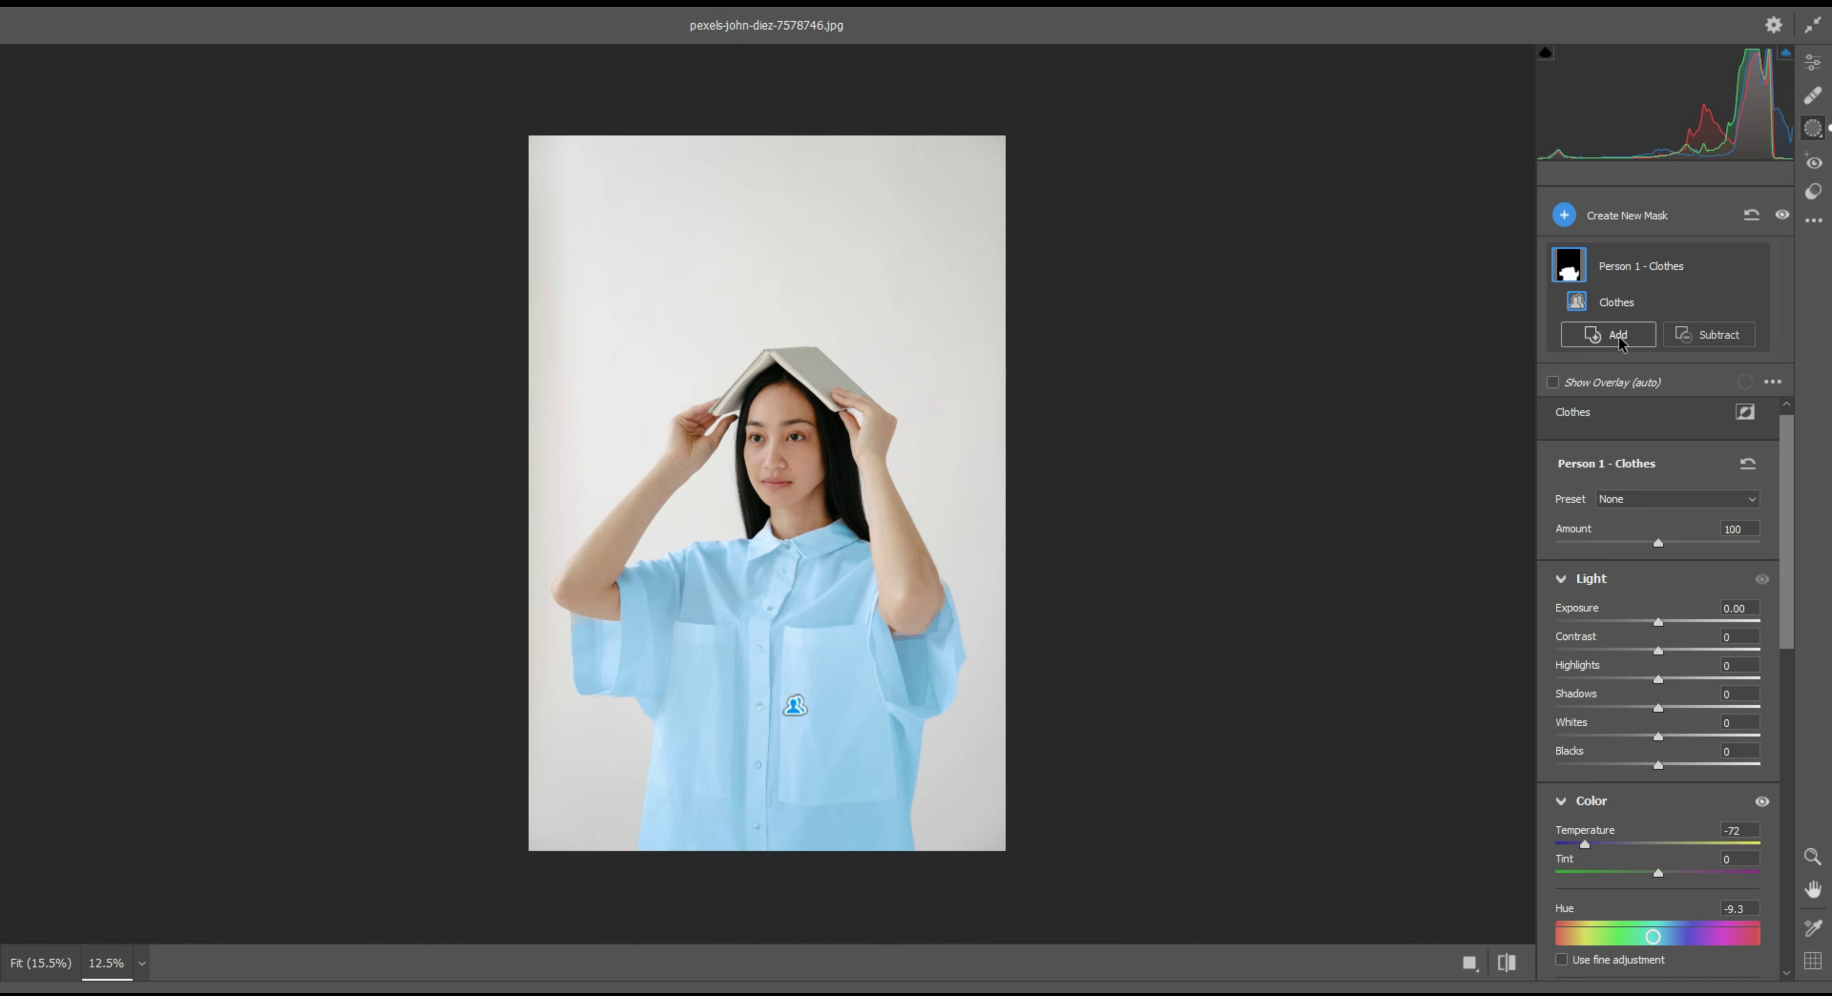
Create a new Select People mask covering only Person 1's hair
{"action": "left_click", "coordinate": [1629, 214]}
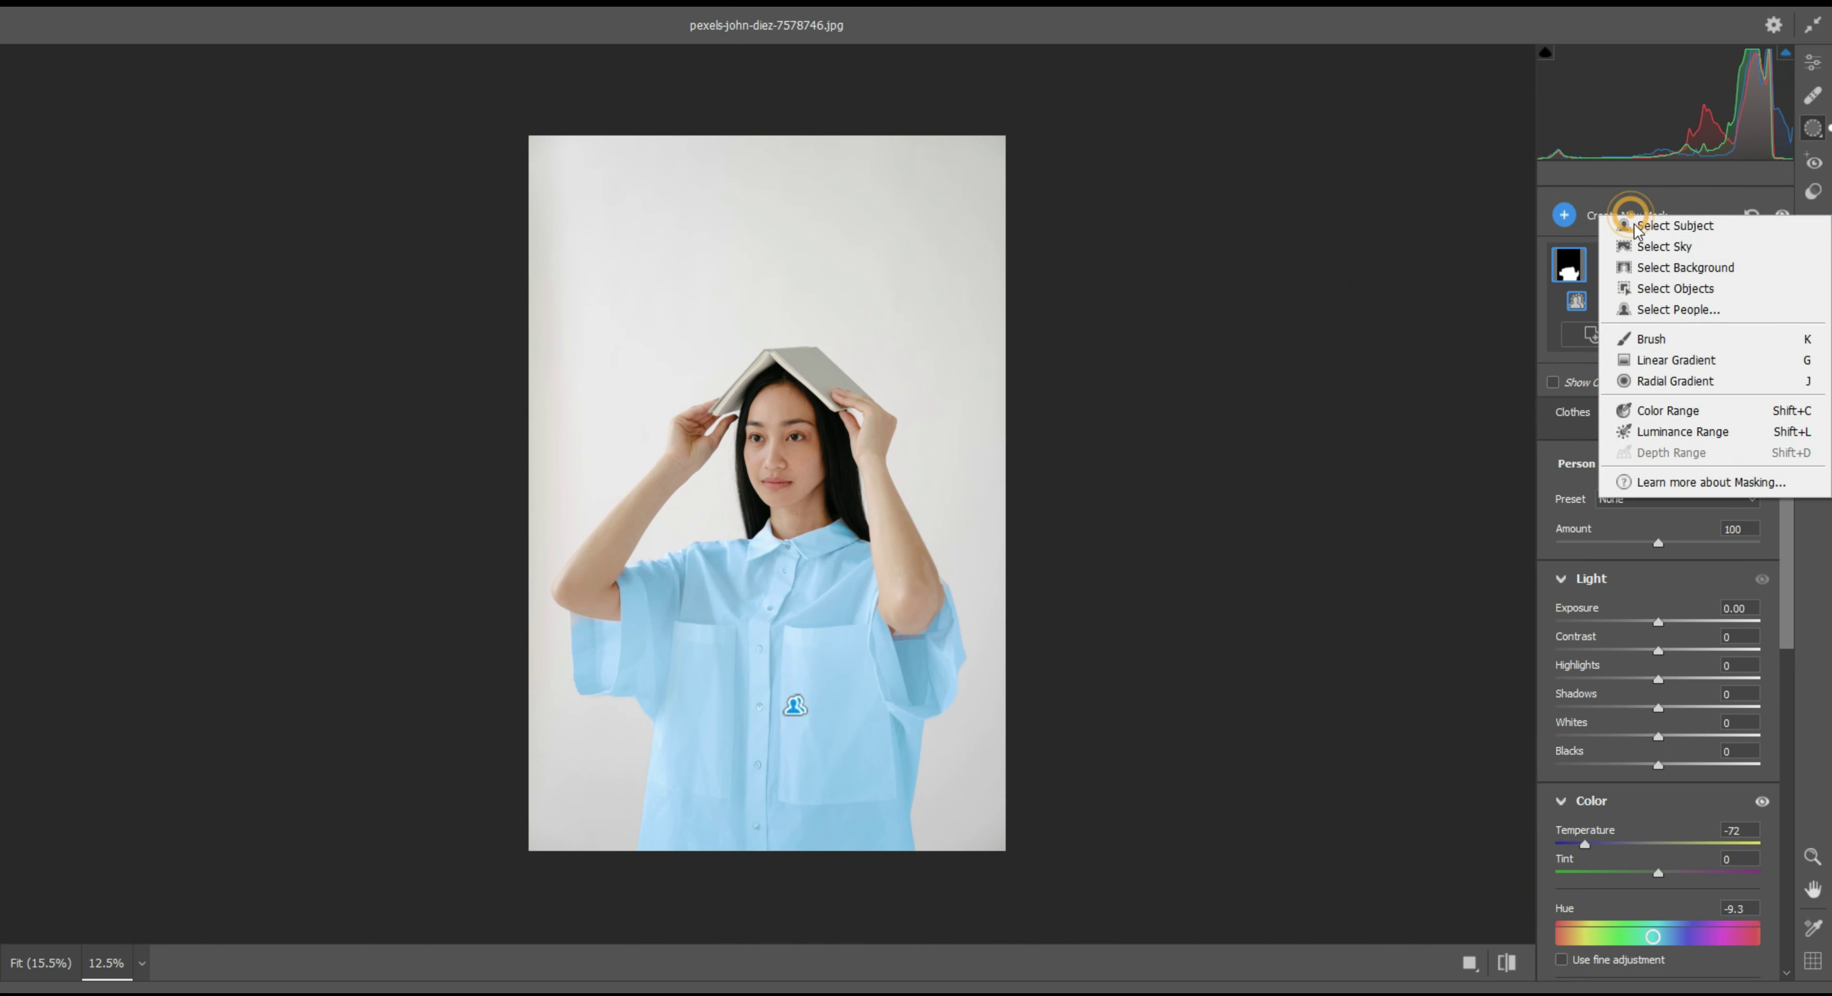
{"action": "left_click", "coordinate": [1671, 313]}
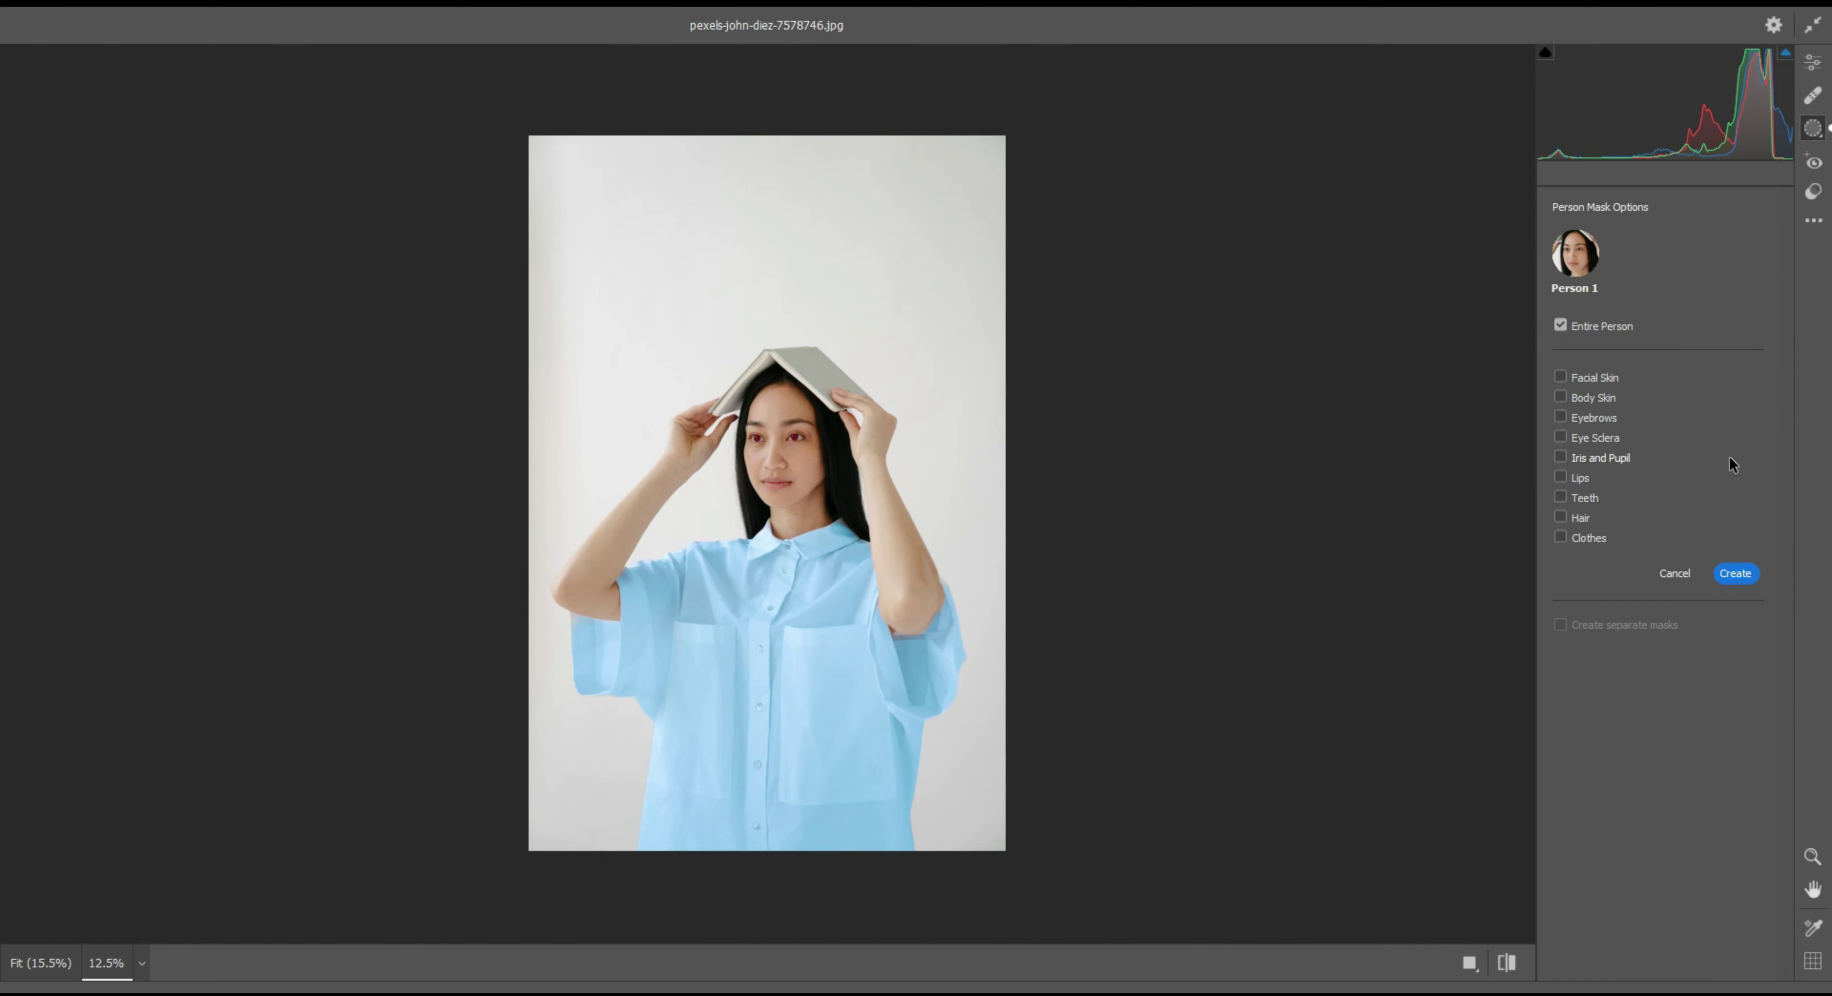
{"action": "left_click", "coordinate": [1560, 517]}
{"action": "left_click", "coordinate": [1735, 574]}
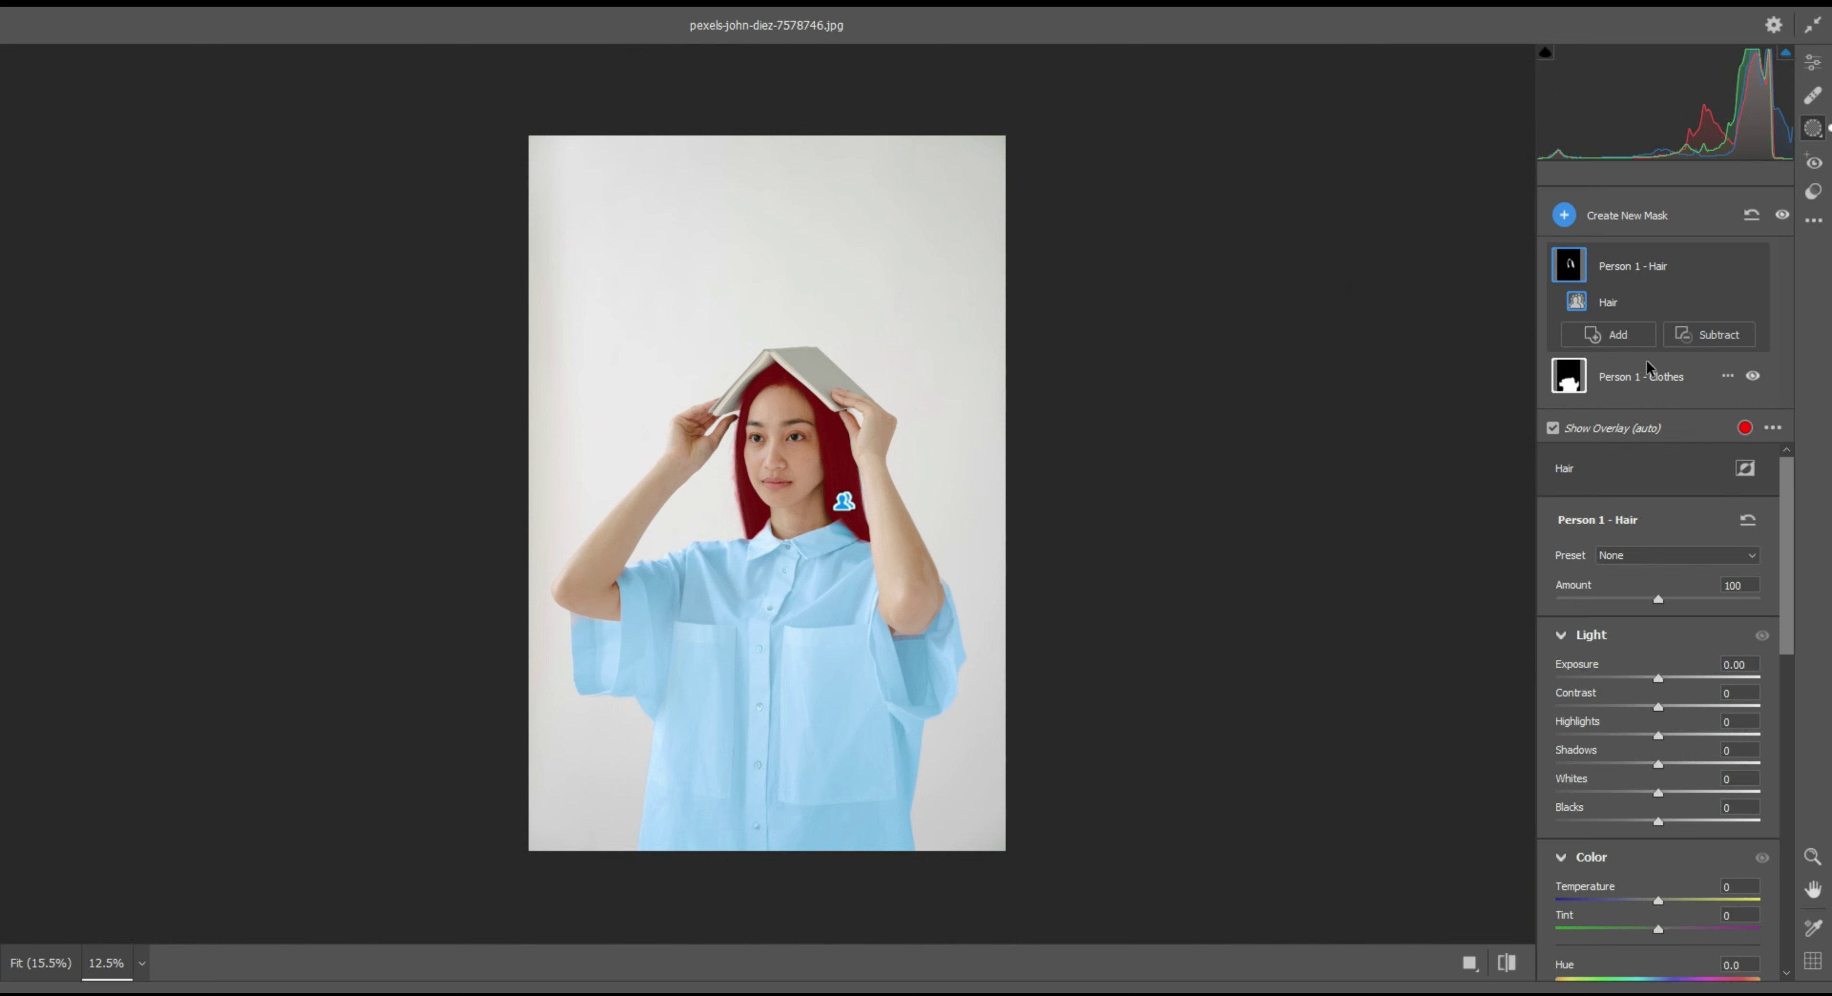
{"action": "mouse_move", "coordinate": [1646, 266]}
{"action": "scroll", "coordinate": [1654, 713], "scroll_direction": "down", "scroll_amount": 3}
{"action": "scroll", "coordinate": [1646, 495], "scroll_direction": "up", "scroll_amount": 2}
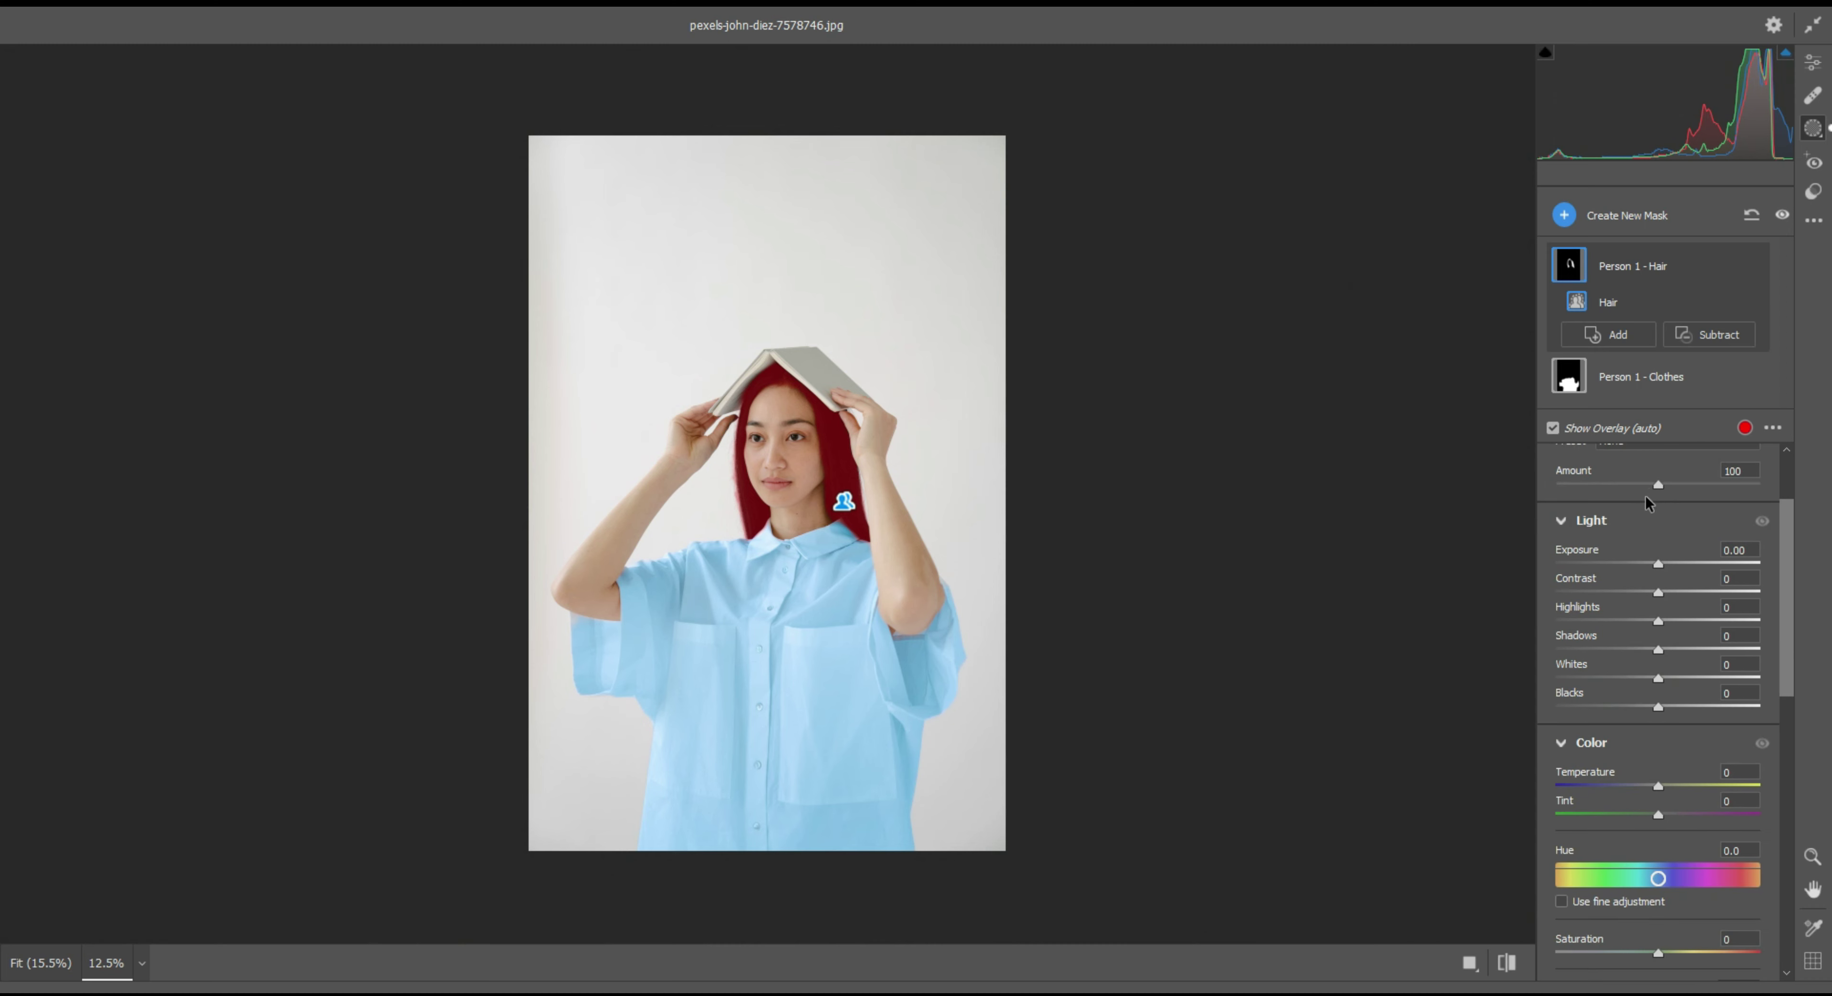
Set the hair mask to Exposure +1.20, Temperature -65, Hue -31.1, Blacks +20, Saturation -12
{"action": "mouse_move", "coordinate": [1658, 563]}
{"action": "left_mouse_down"}
{"action": "mouse_move", "coordinate": [1715, 564]}
{"action": "mouse_move", "coordinate": [1690, 595]}
{"action": "left_mouse_up"}
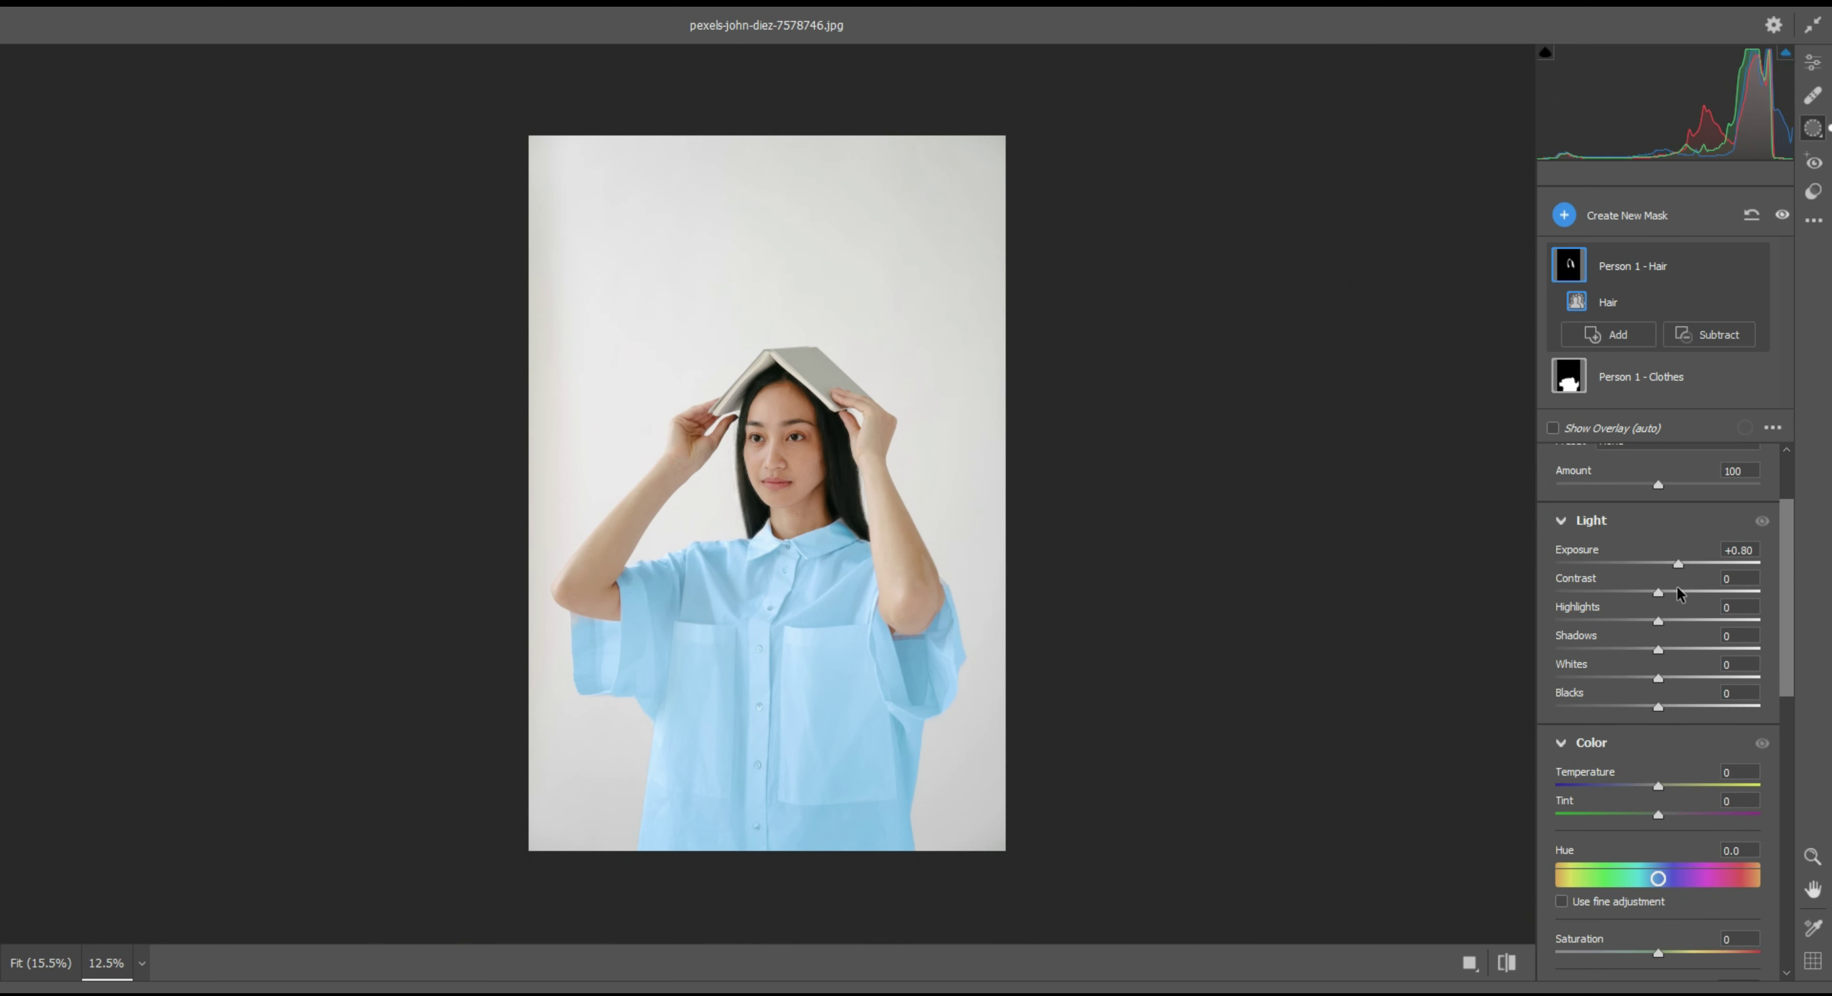
{"action": "left_click_drag", "start_coordinate": [1691, 595], "coordinate": [1688, 596]}
{"action": "left_click_drag", "start_coordinate": [1651, 786], "coordinate": [1588, 795]}
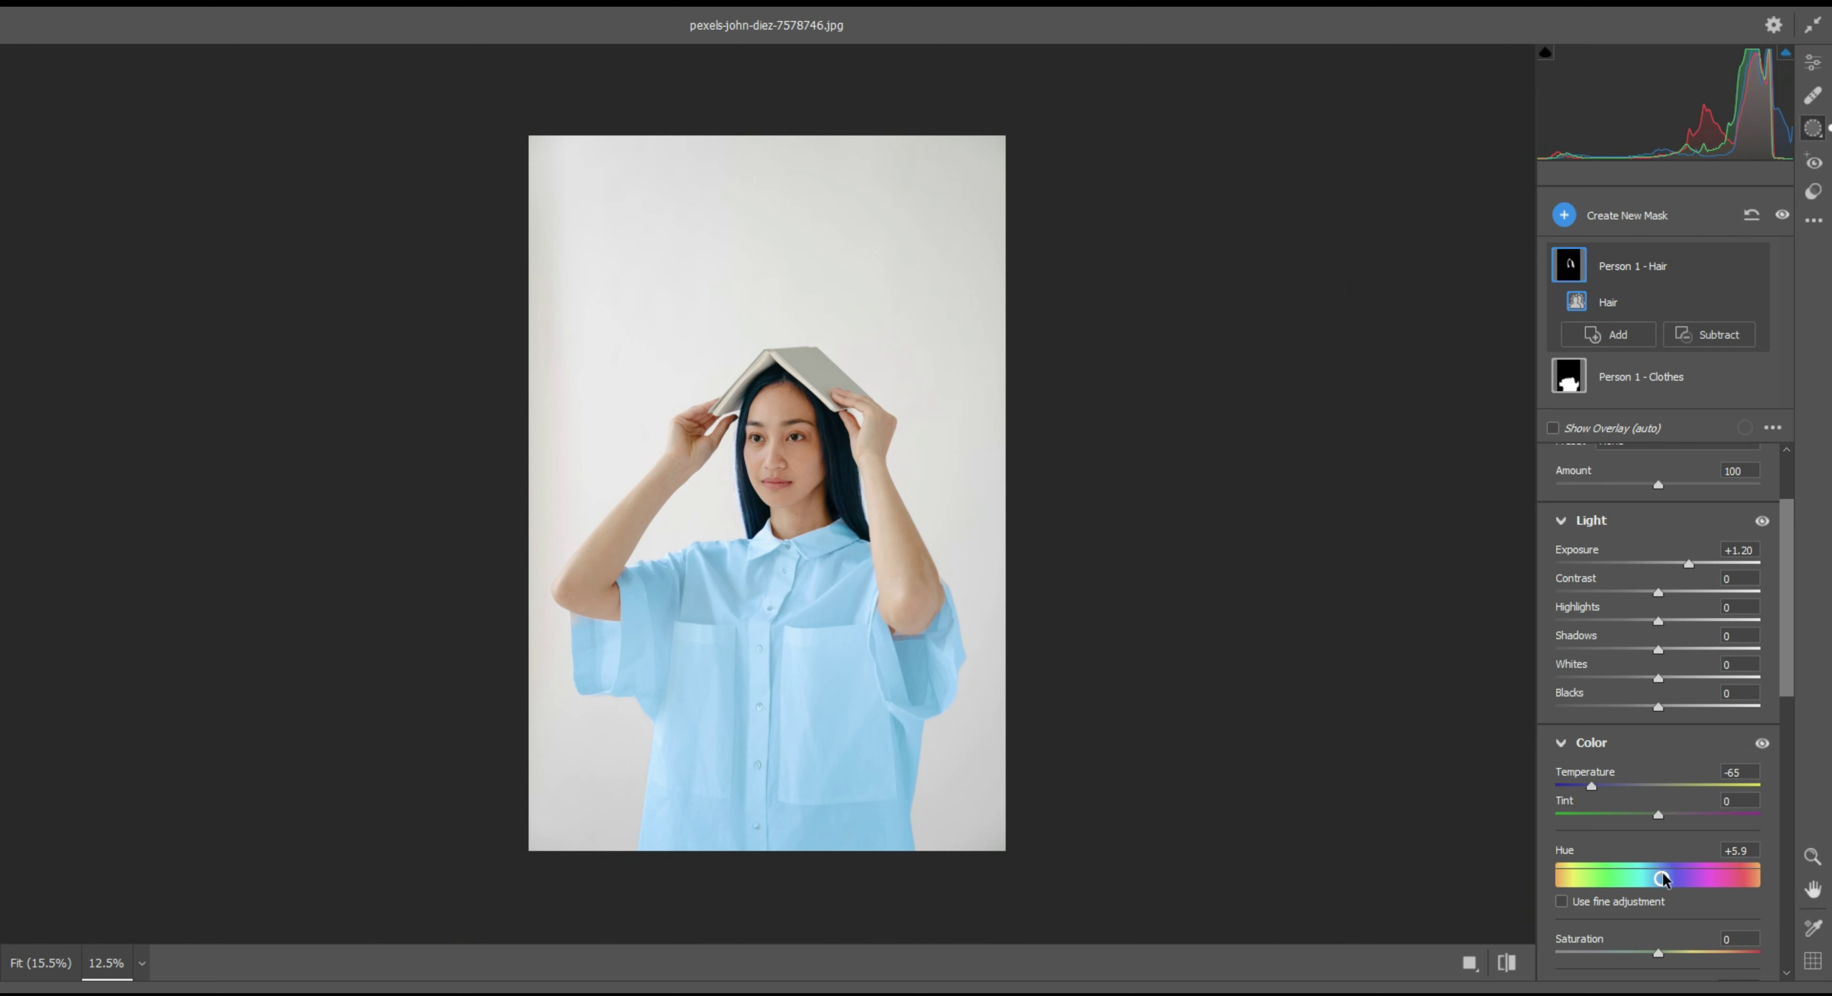
{"action": "mouse_move", "coordinate": [1659, 879]}
{"action": "left_mouse_down"}
{"action": "mouse_move", "coordinate": [1707, 878]}
{"action": "mouse_move", "coordinate": [1641, 888]}
{"action": "left_mouse_up"}
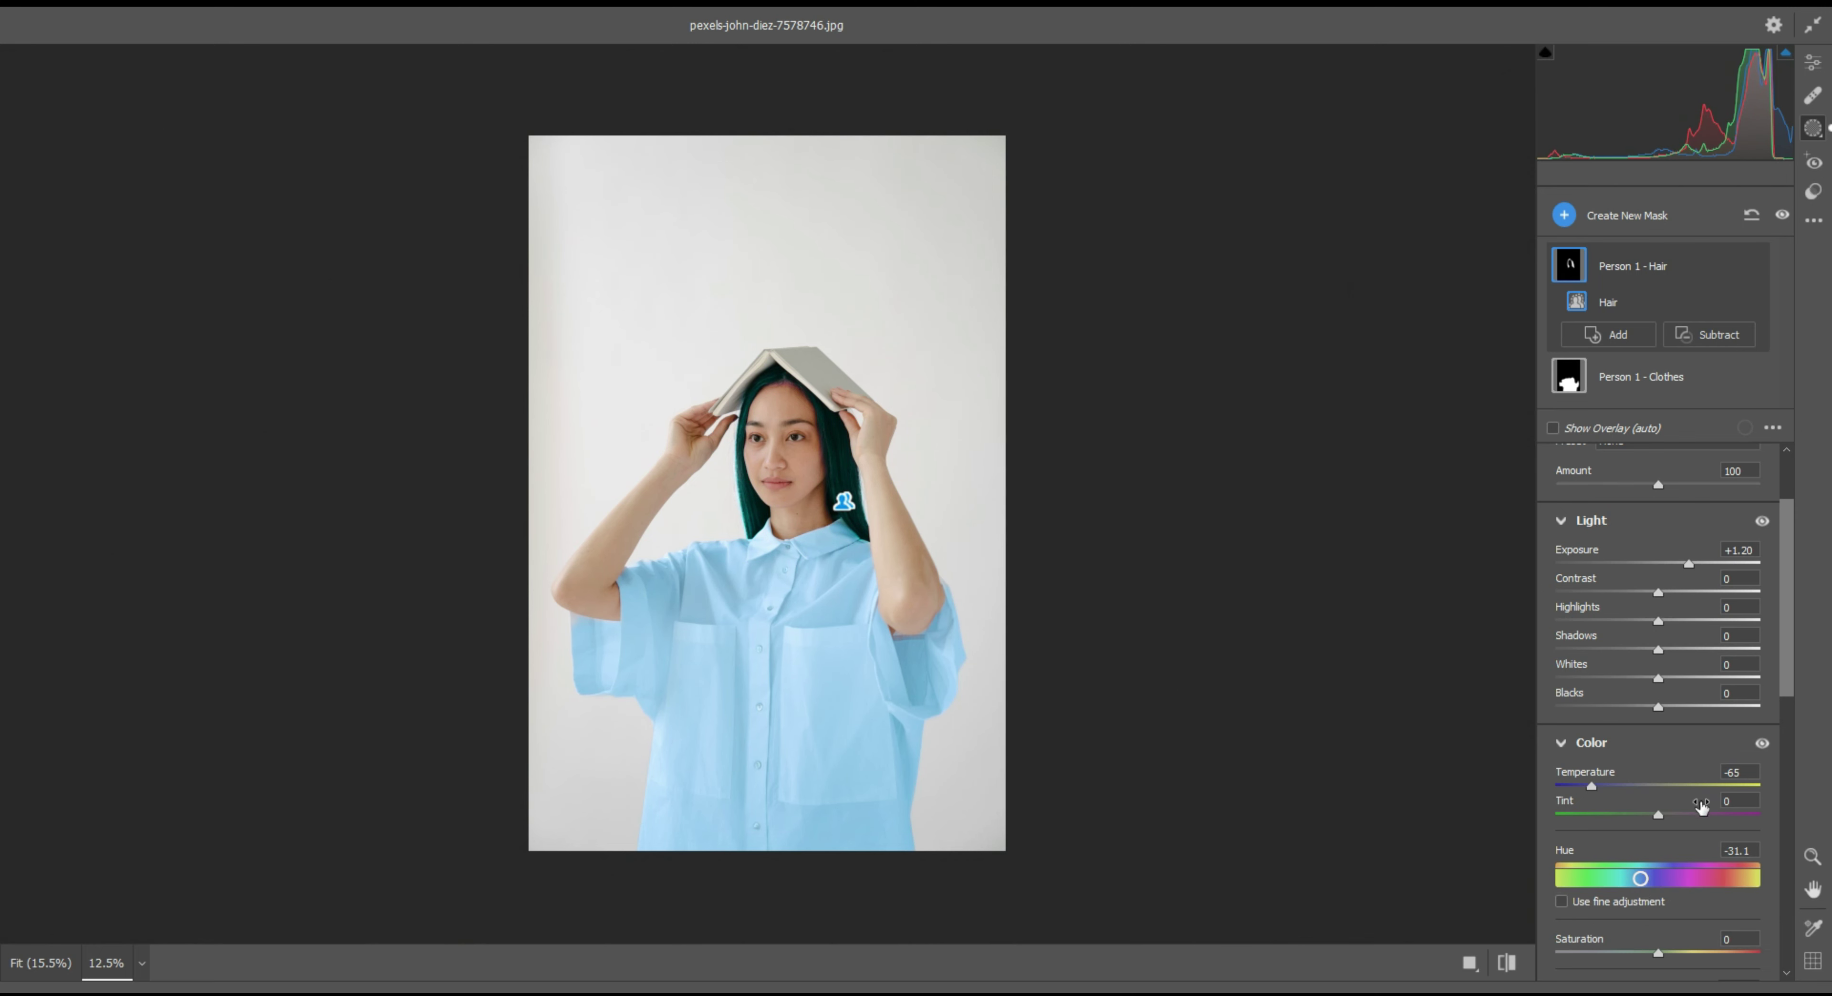
{"action": "left_click_drag", "start_coordinate": [1654, 952], "coordinate": [1684, 953]}
{"action": "mouse_move", "coordinate": [1658, 707]}
{"action": "left_mouse_down"}
{"action": "mouse_move", "coordinate": [1679, 707]}
{"action": "mouse_move", "coordinate": [1679, 653]}
{"action": "left_mouse_up"}
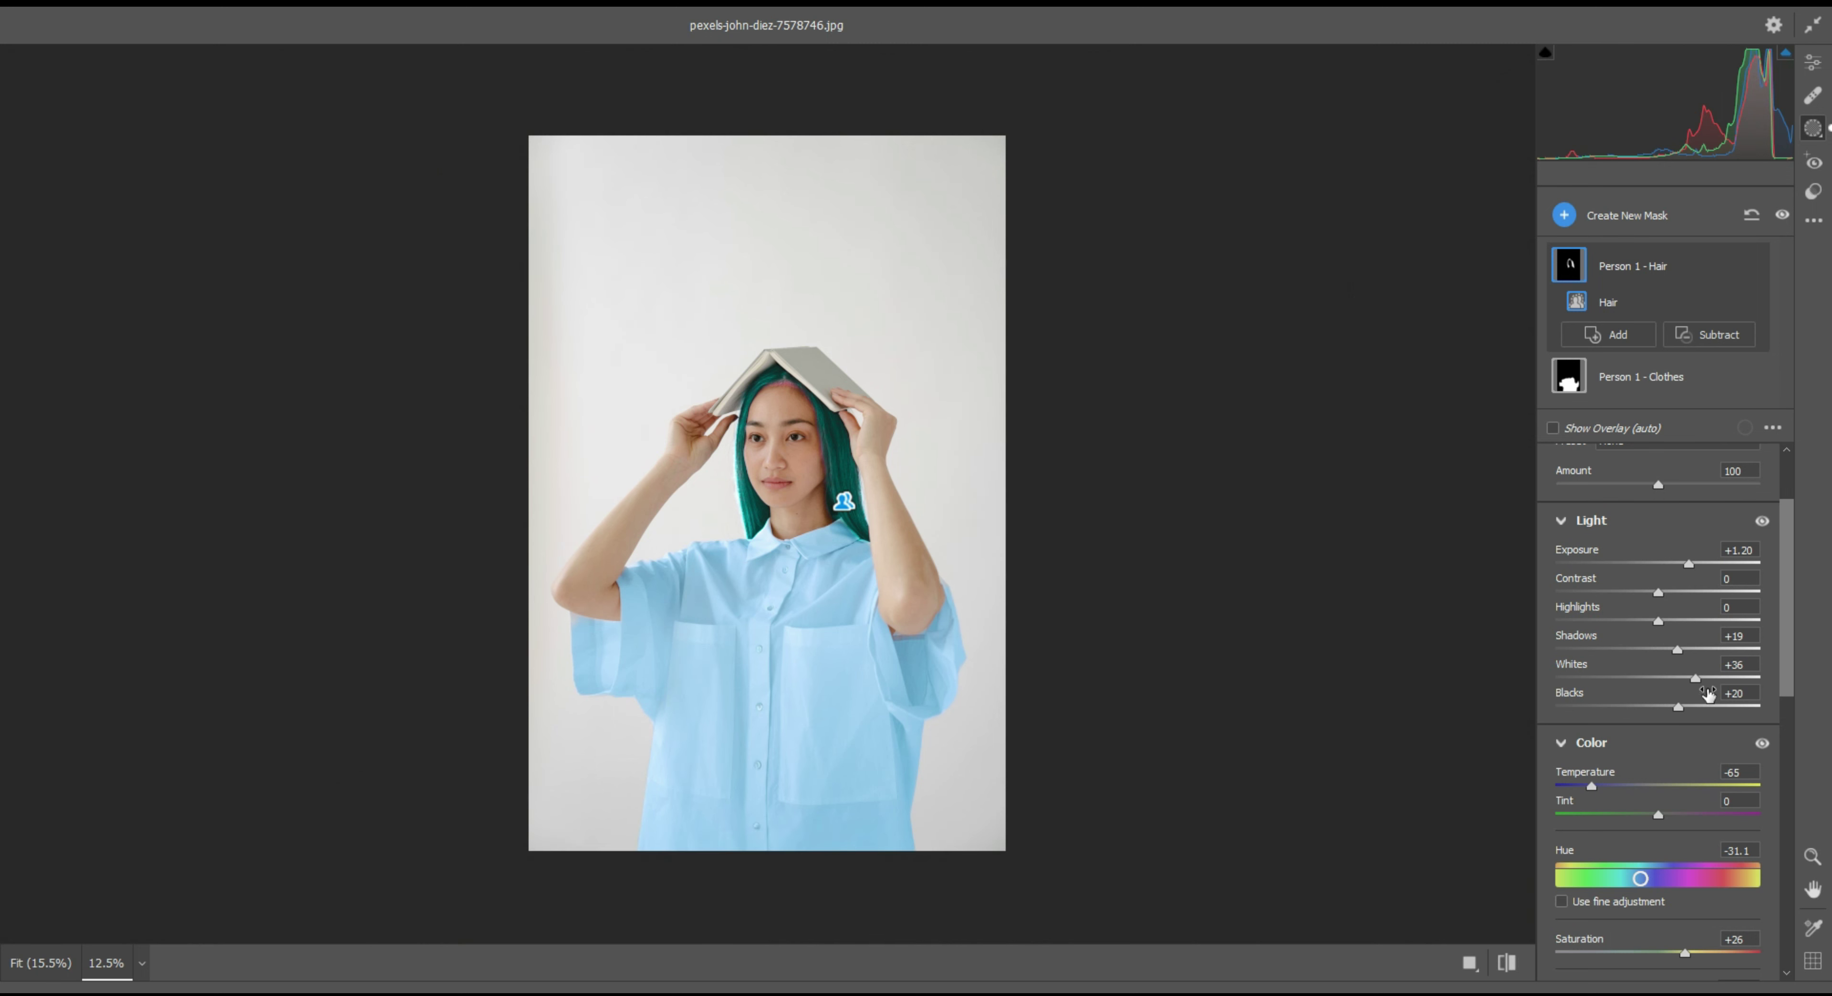
{"action": "left_click_drag", "start_coordinate": [1668, 955], "coordinate": [1644, 965]}
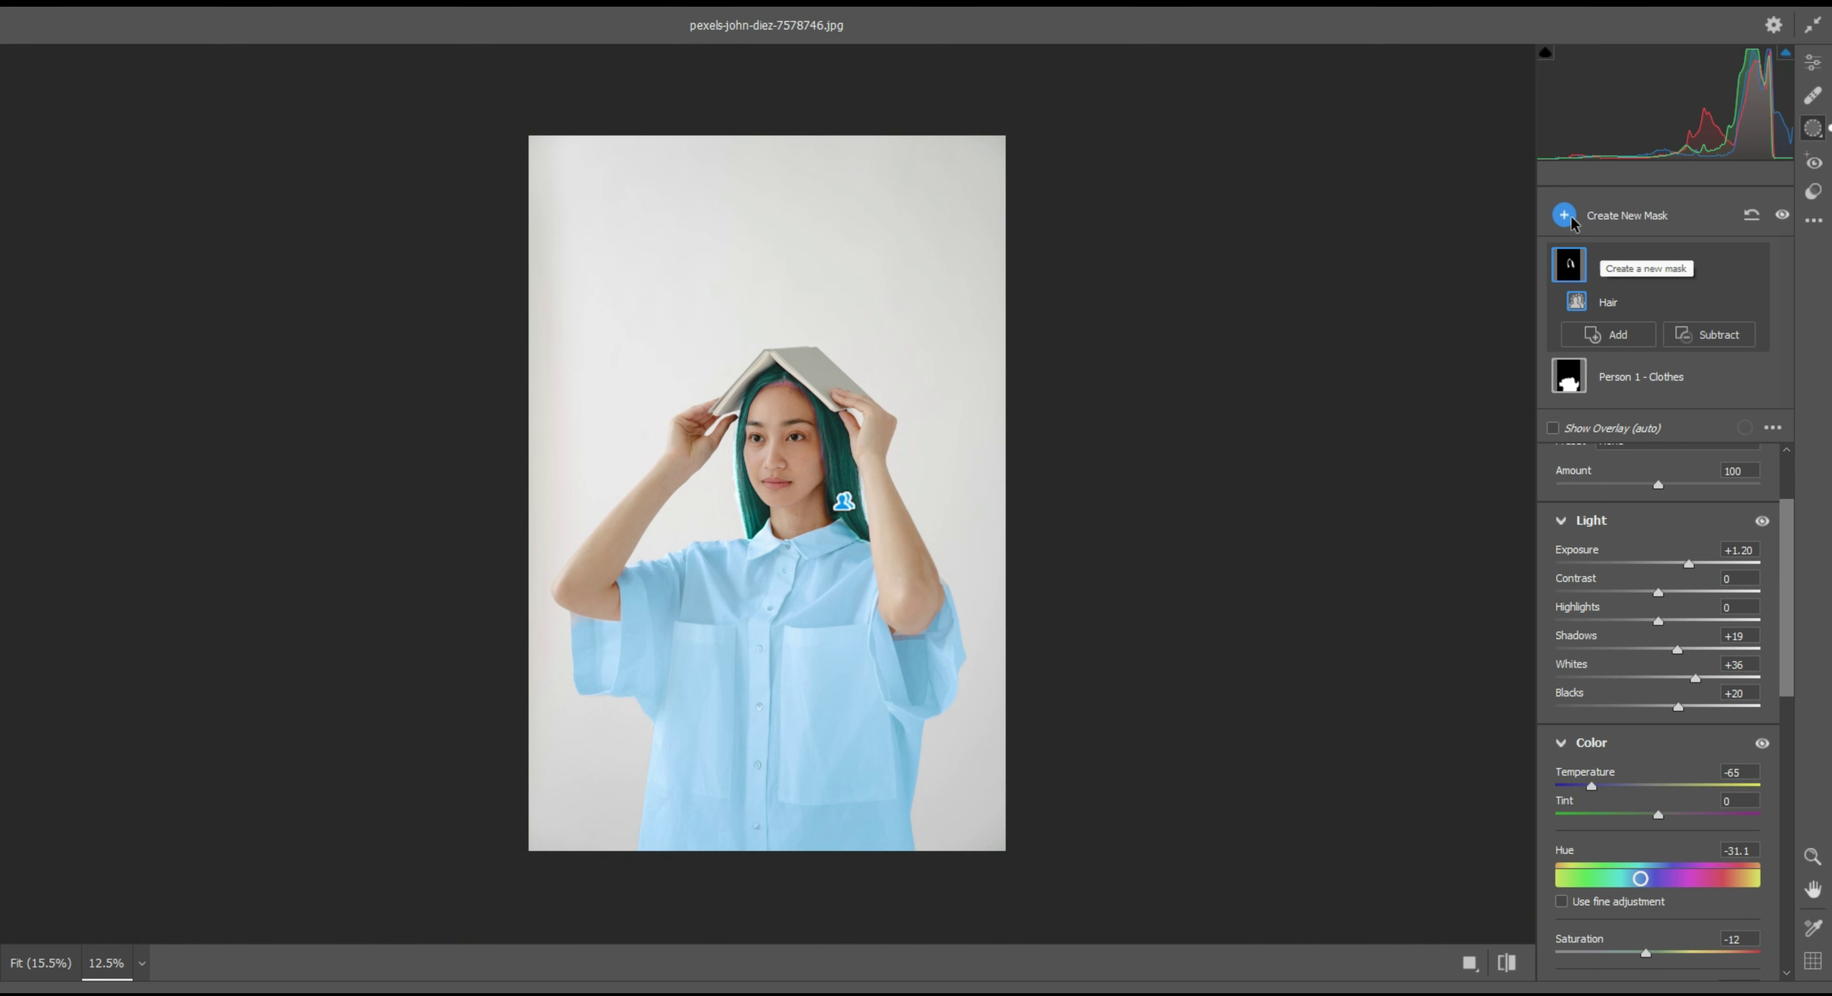
Create a new Select People mask covering only Person 1's lips
{"action": "left_click", "coordinate": [1568, 216]}
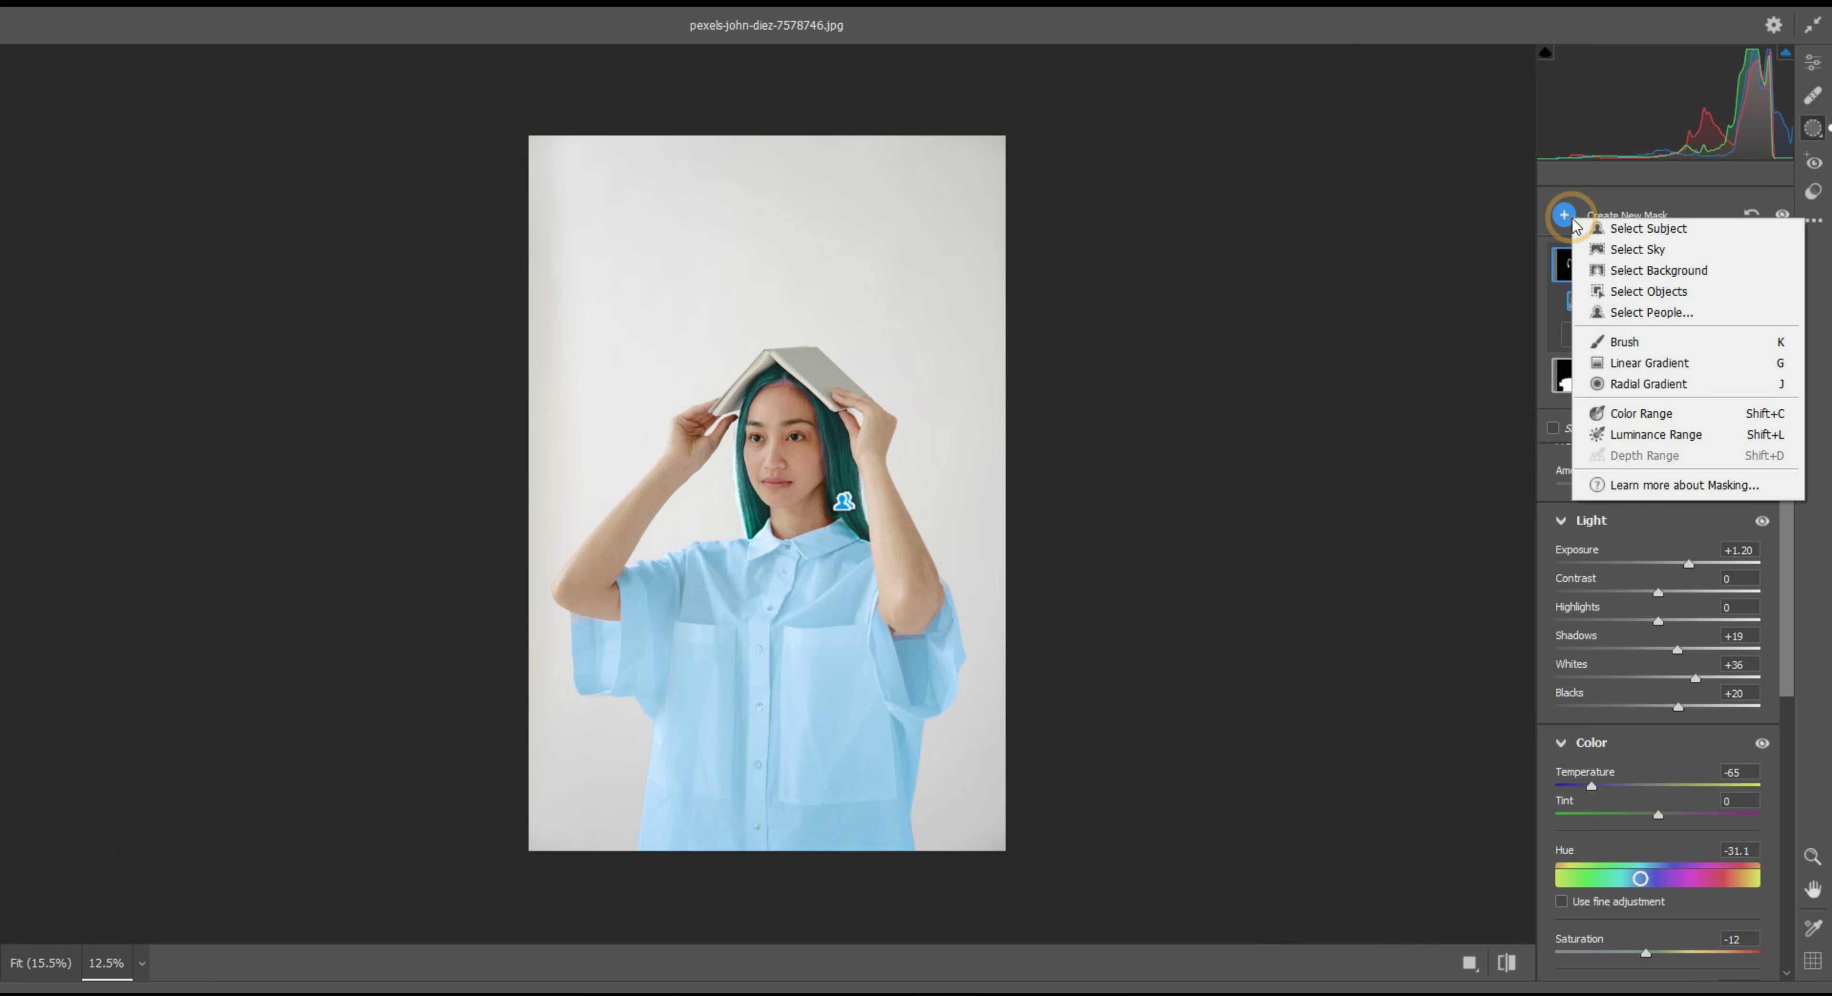
{"action": "left_click", "coordinate": [1692, 315]}
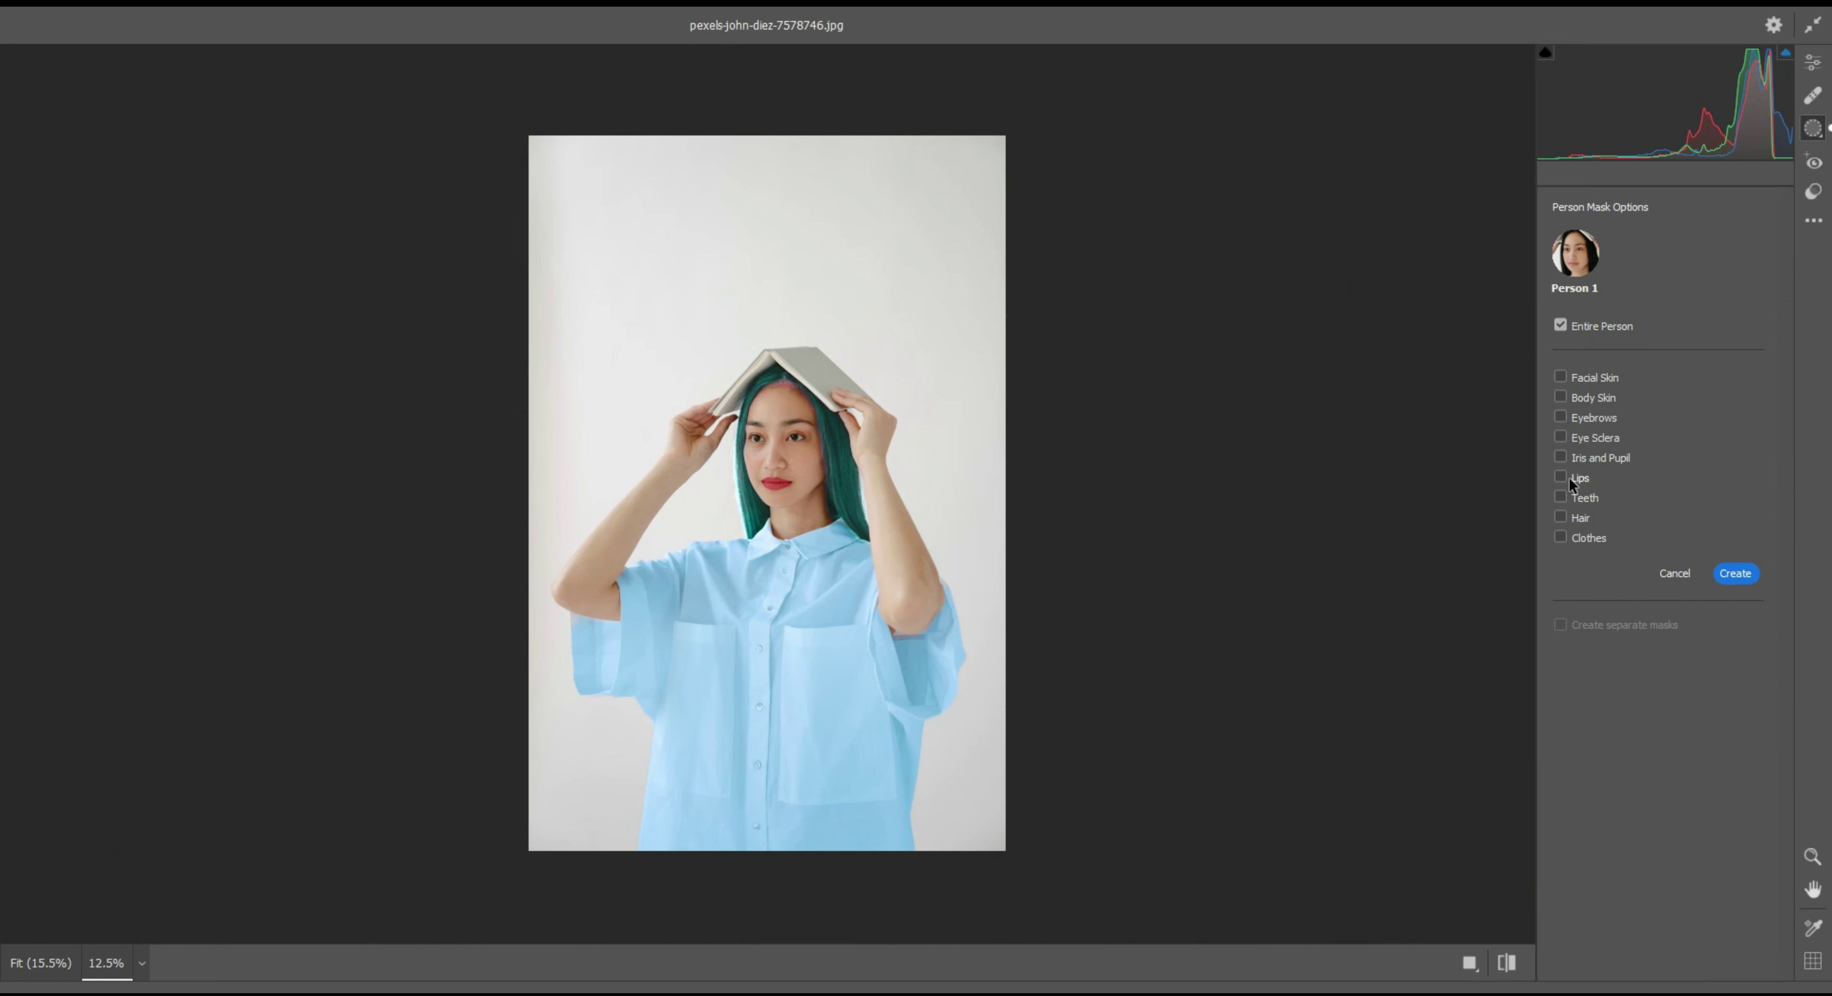
{"action": "left_click", "coordinate": [1562, 476]}
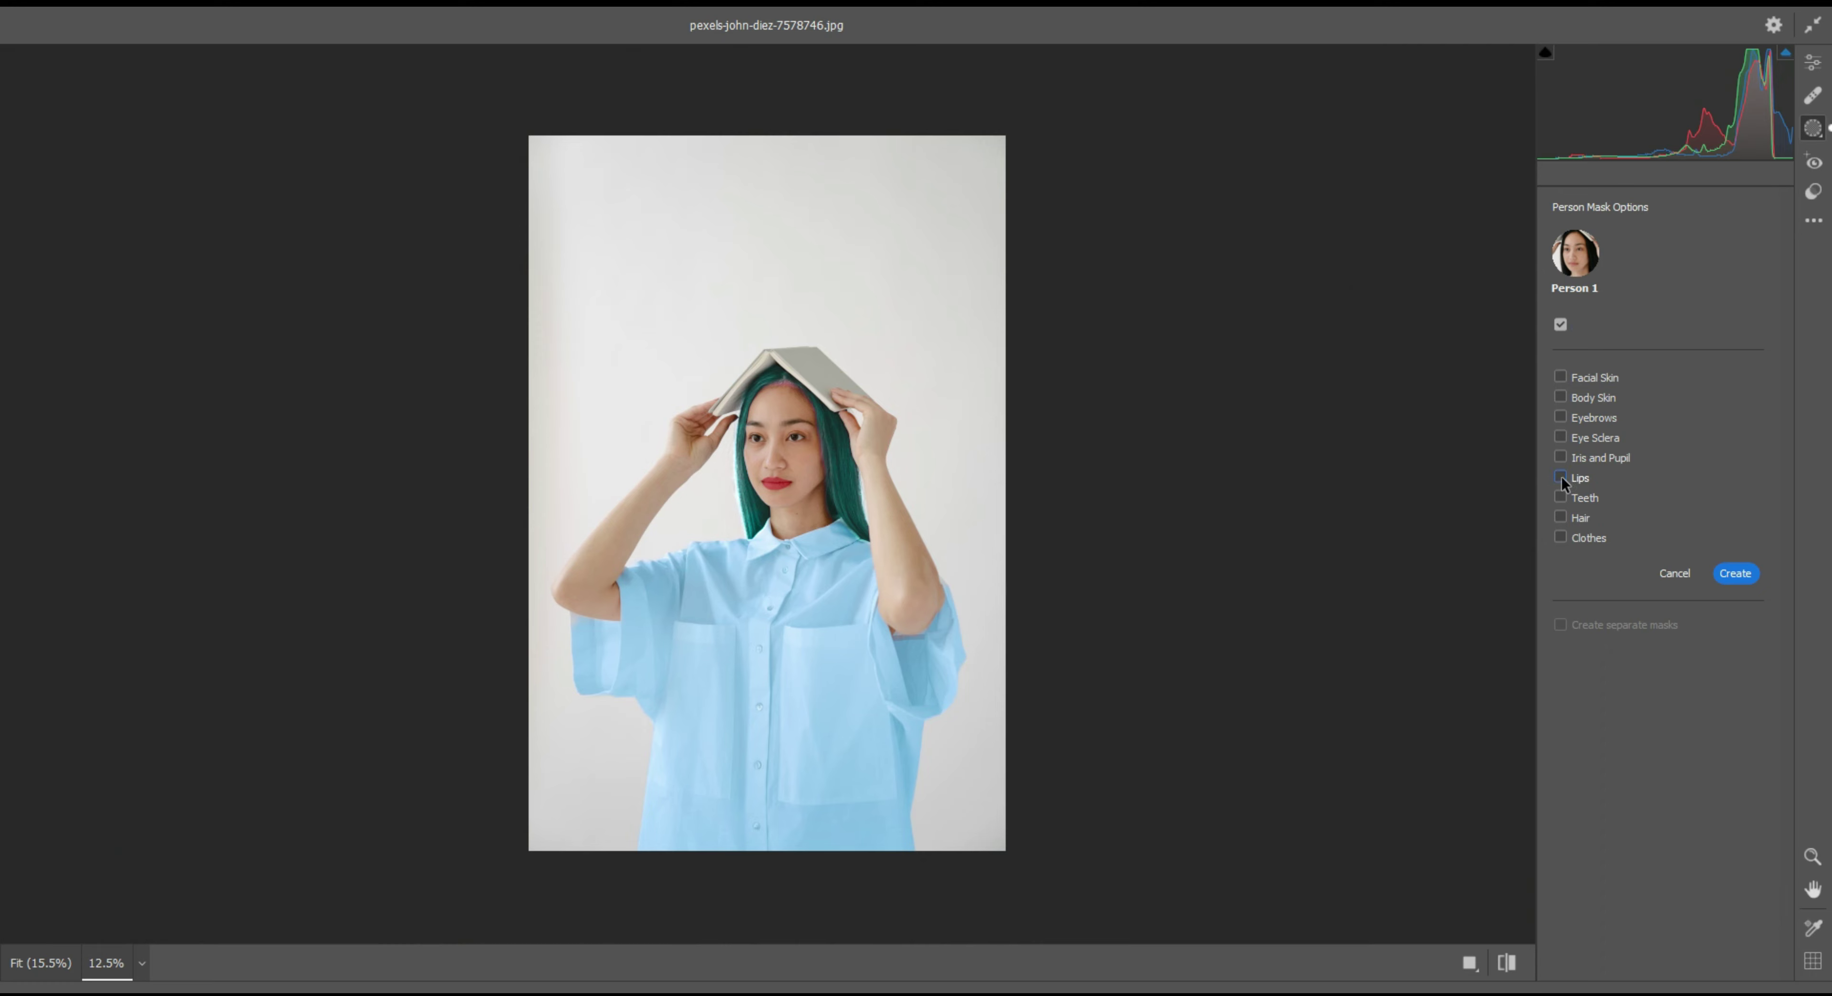
{"action": "left_click", "coordinate": [1736, 575]}
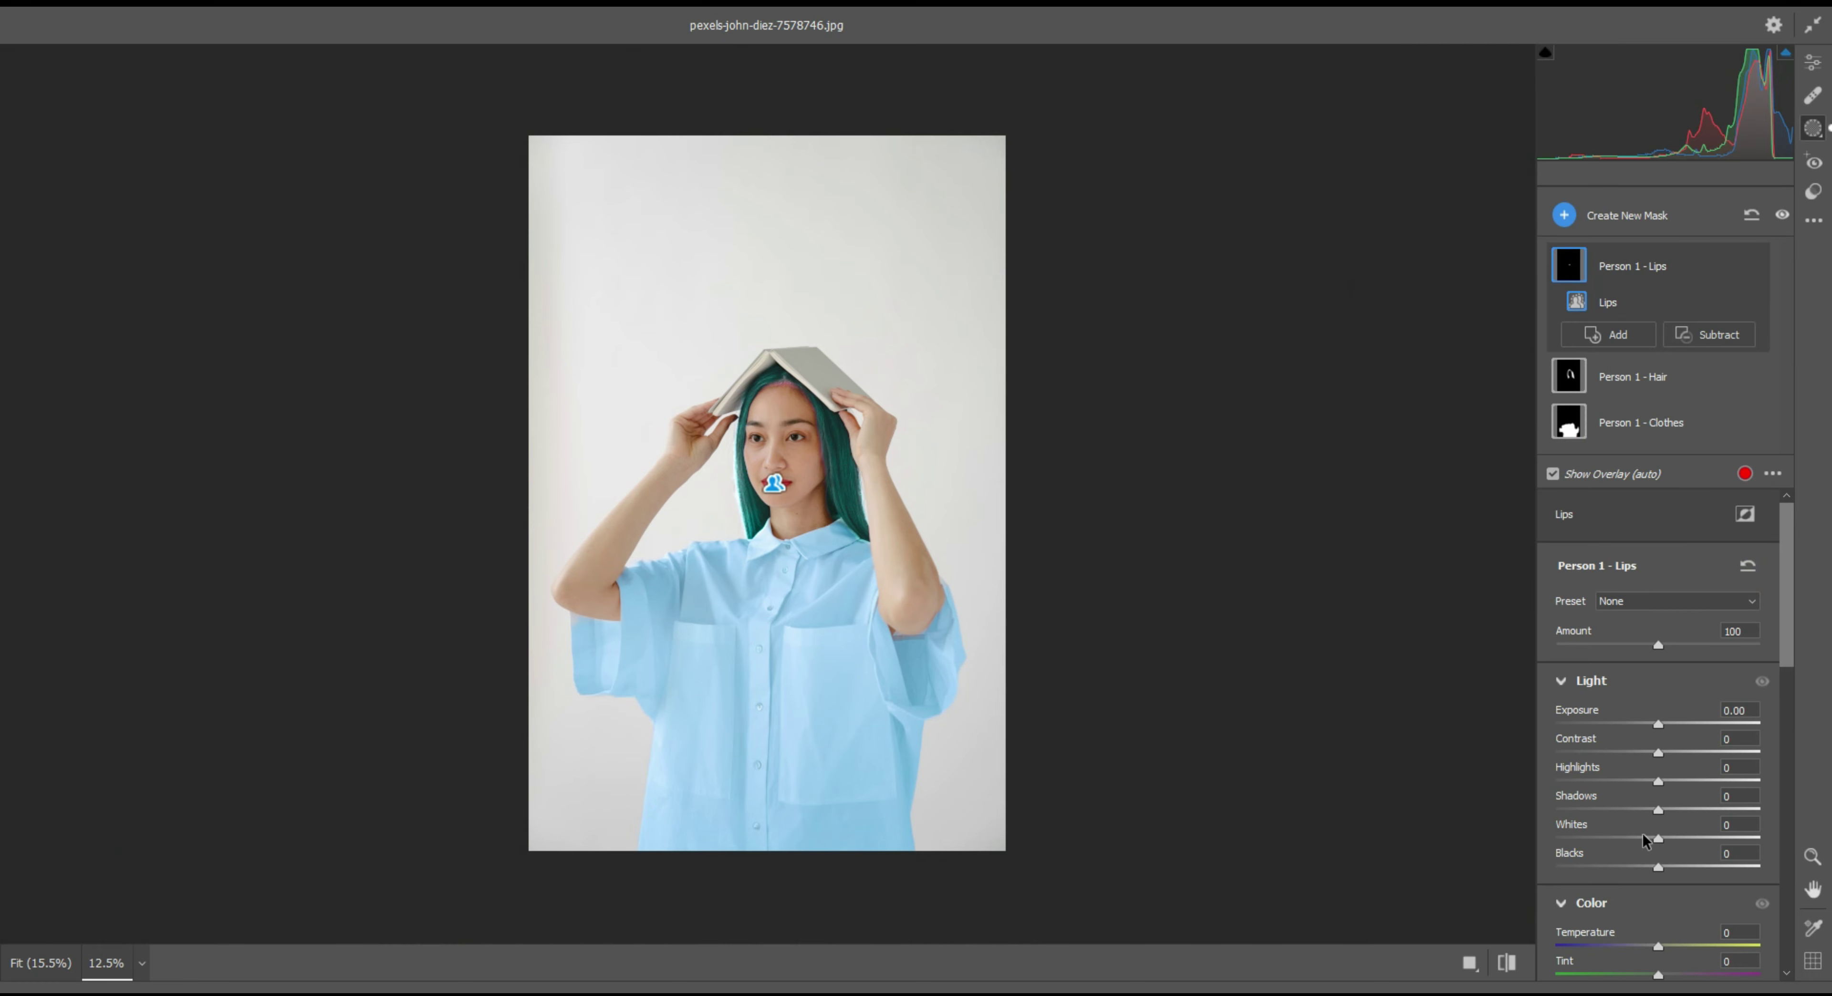
Zoom in on the lips and set Hue +162.4, Saturation -28, Highlights -26
{"action": "scroll", "coordinate": [1662, 829], "scroll_direction": "down", "scroll_amount": 2}
{"action": "key", "text": "ctrl+minus"}
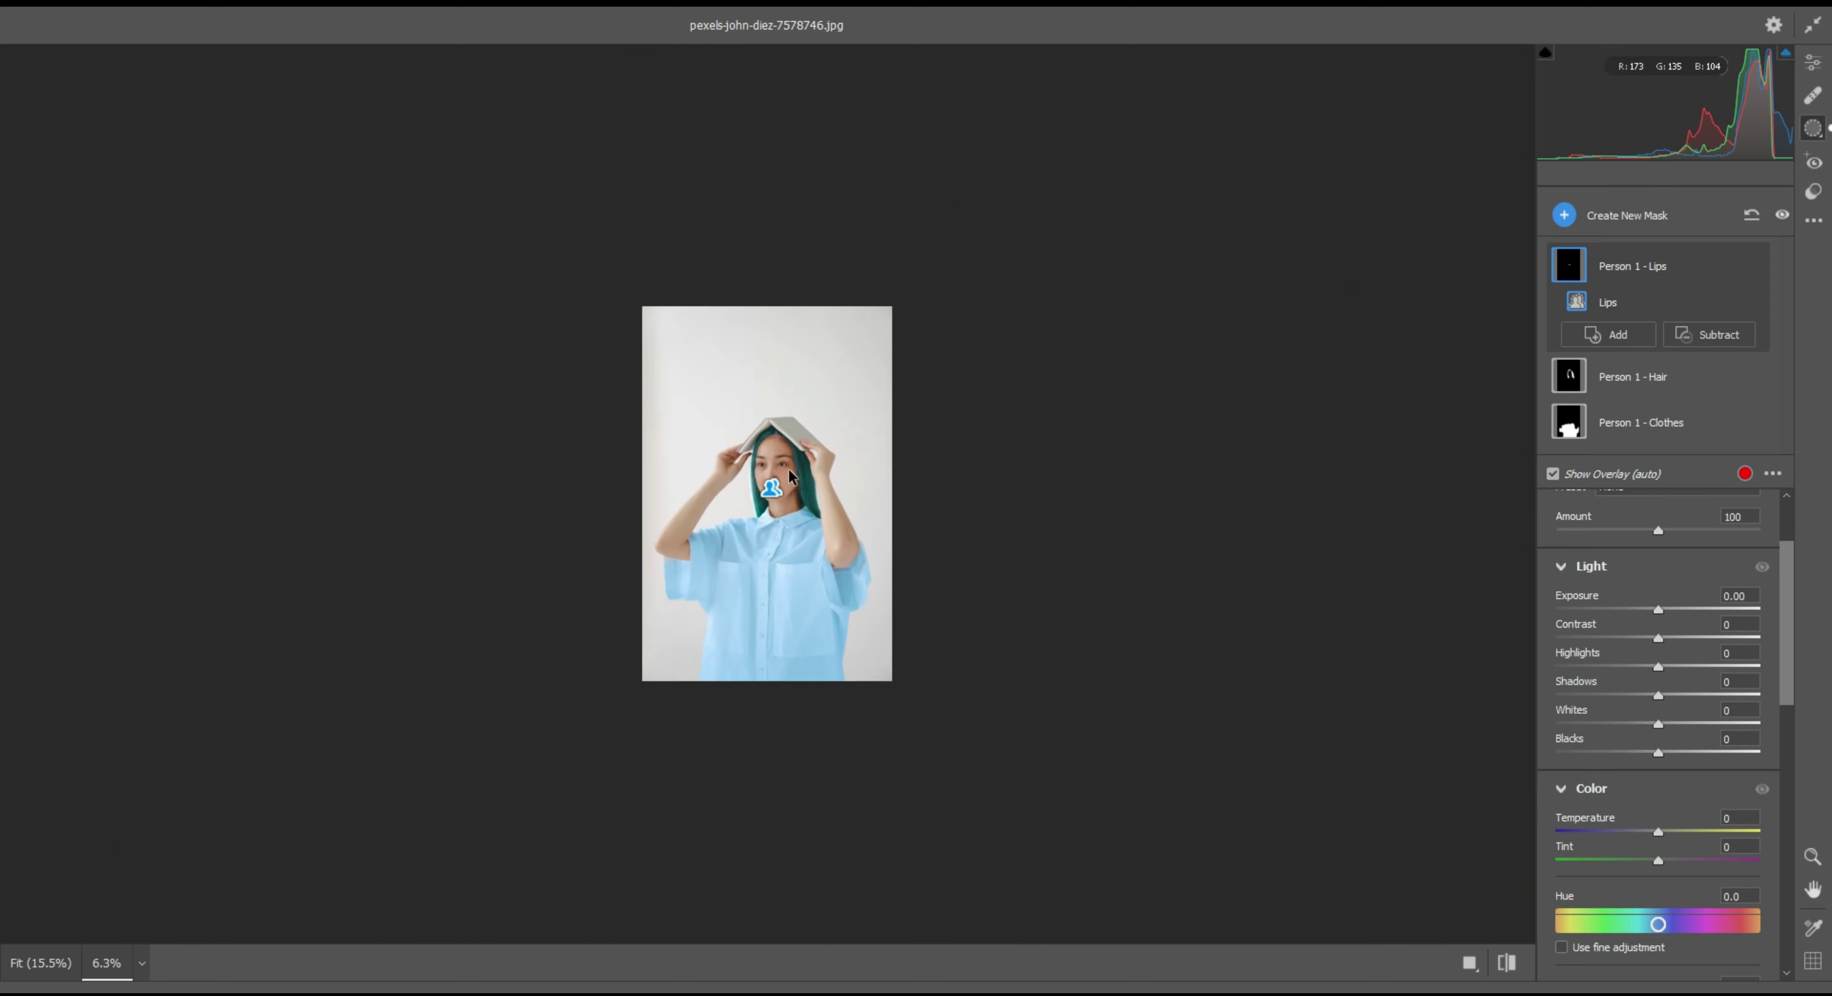
{"action": "key", "text": "z"}
{"action": "left_click_drag", "start_coordinate": [790, 475], "coordinate": [825, 452]}
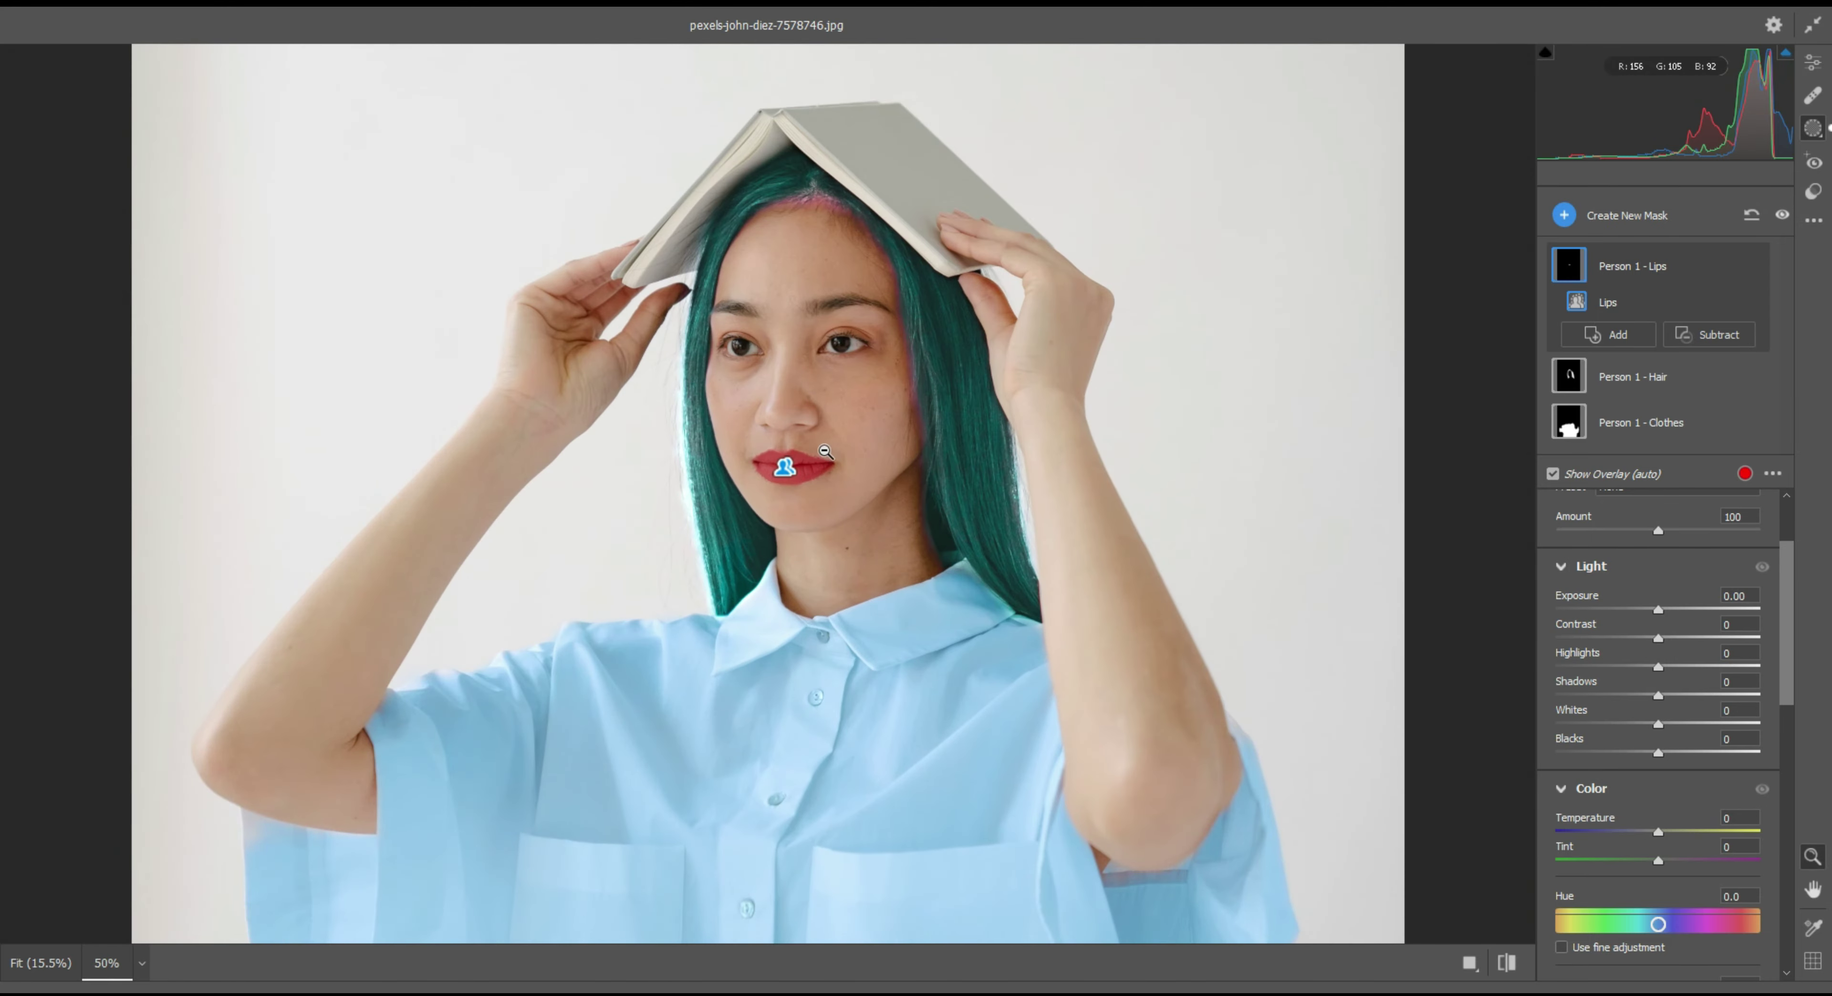
{"action": "scroll", "coordinate": [1686, 850], "scroll_direction": "down", "scroll_amount": 2}
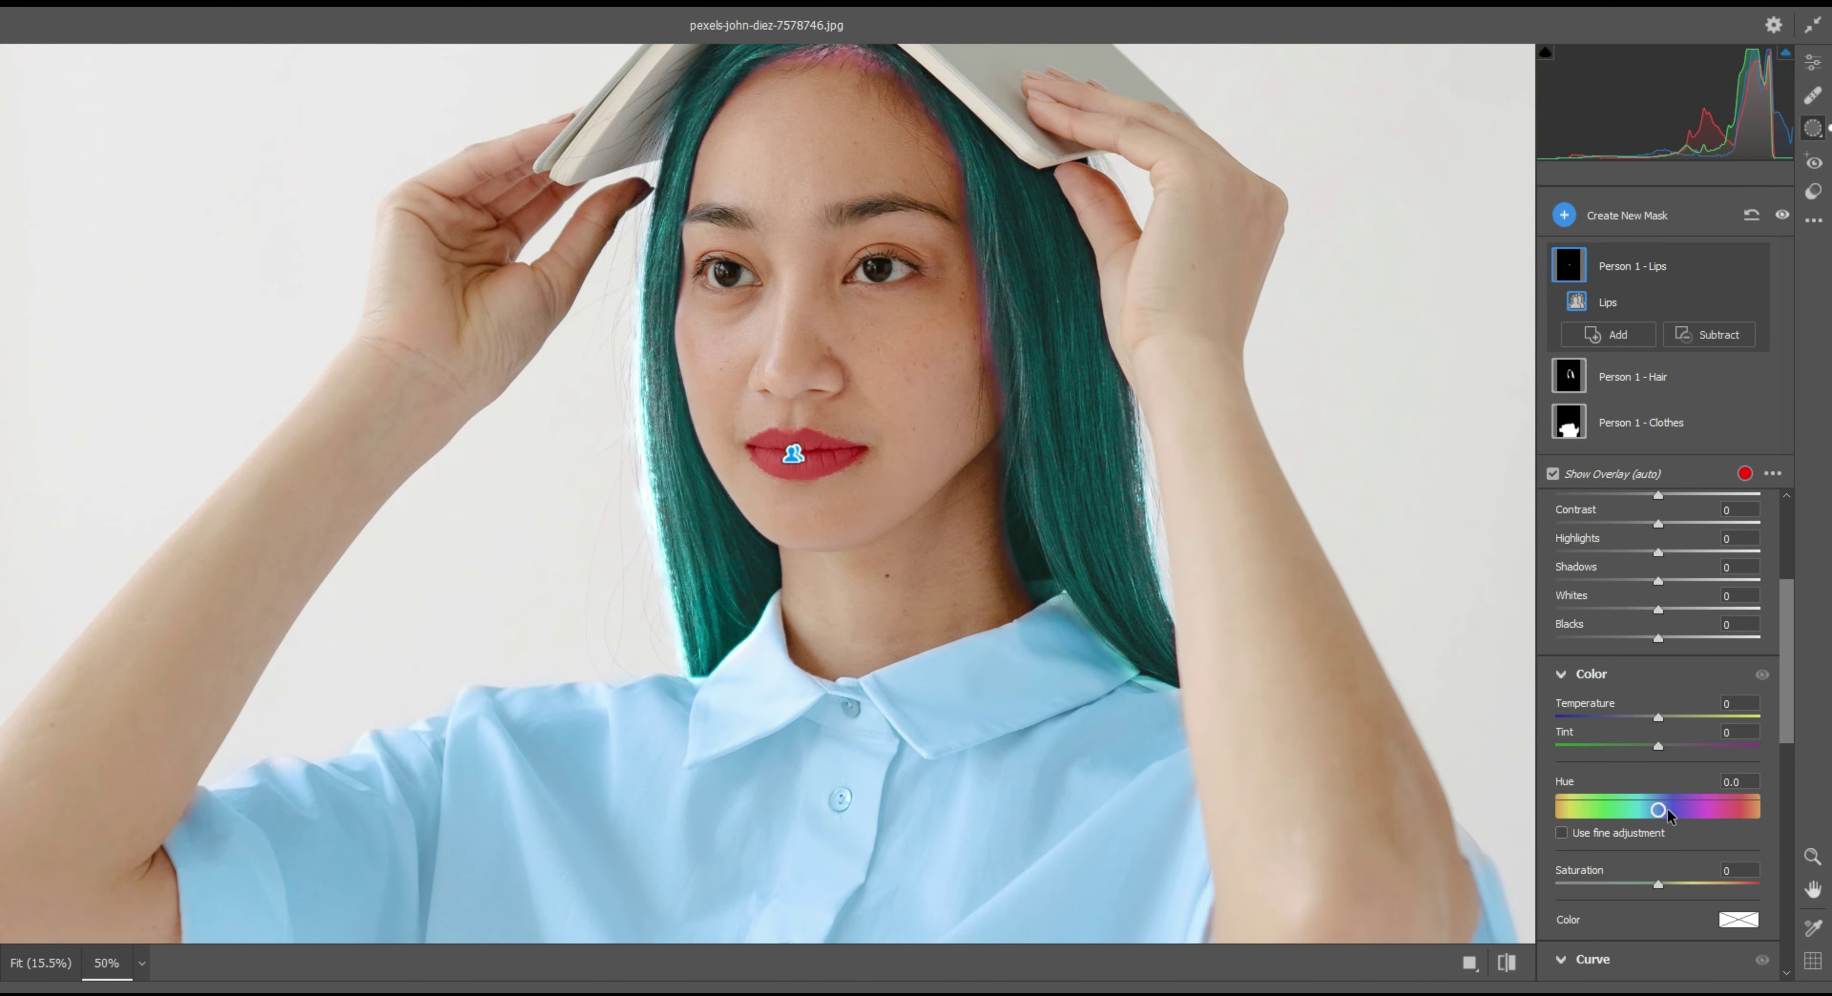
{"action": "mouse_move", "coordinate": [1668, 809]}
{"action": "left_mouse_down"}
{"action": "mouse_move", "coordinate": [1620, 813]}
{"action": "mouse_move", "coordinate": [1750, 811]}
{"action": "left_mouse_up"}
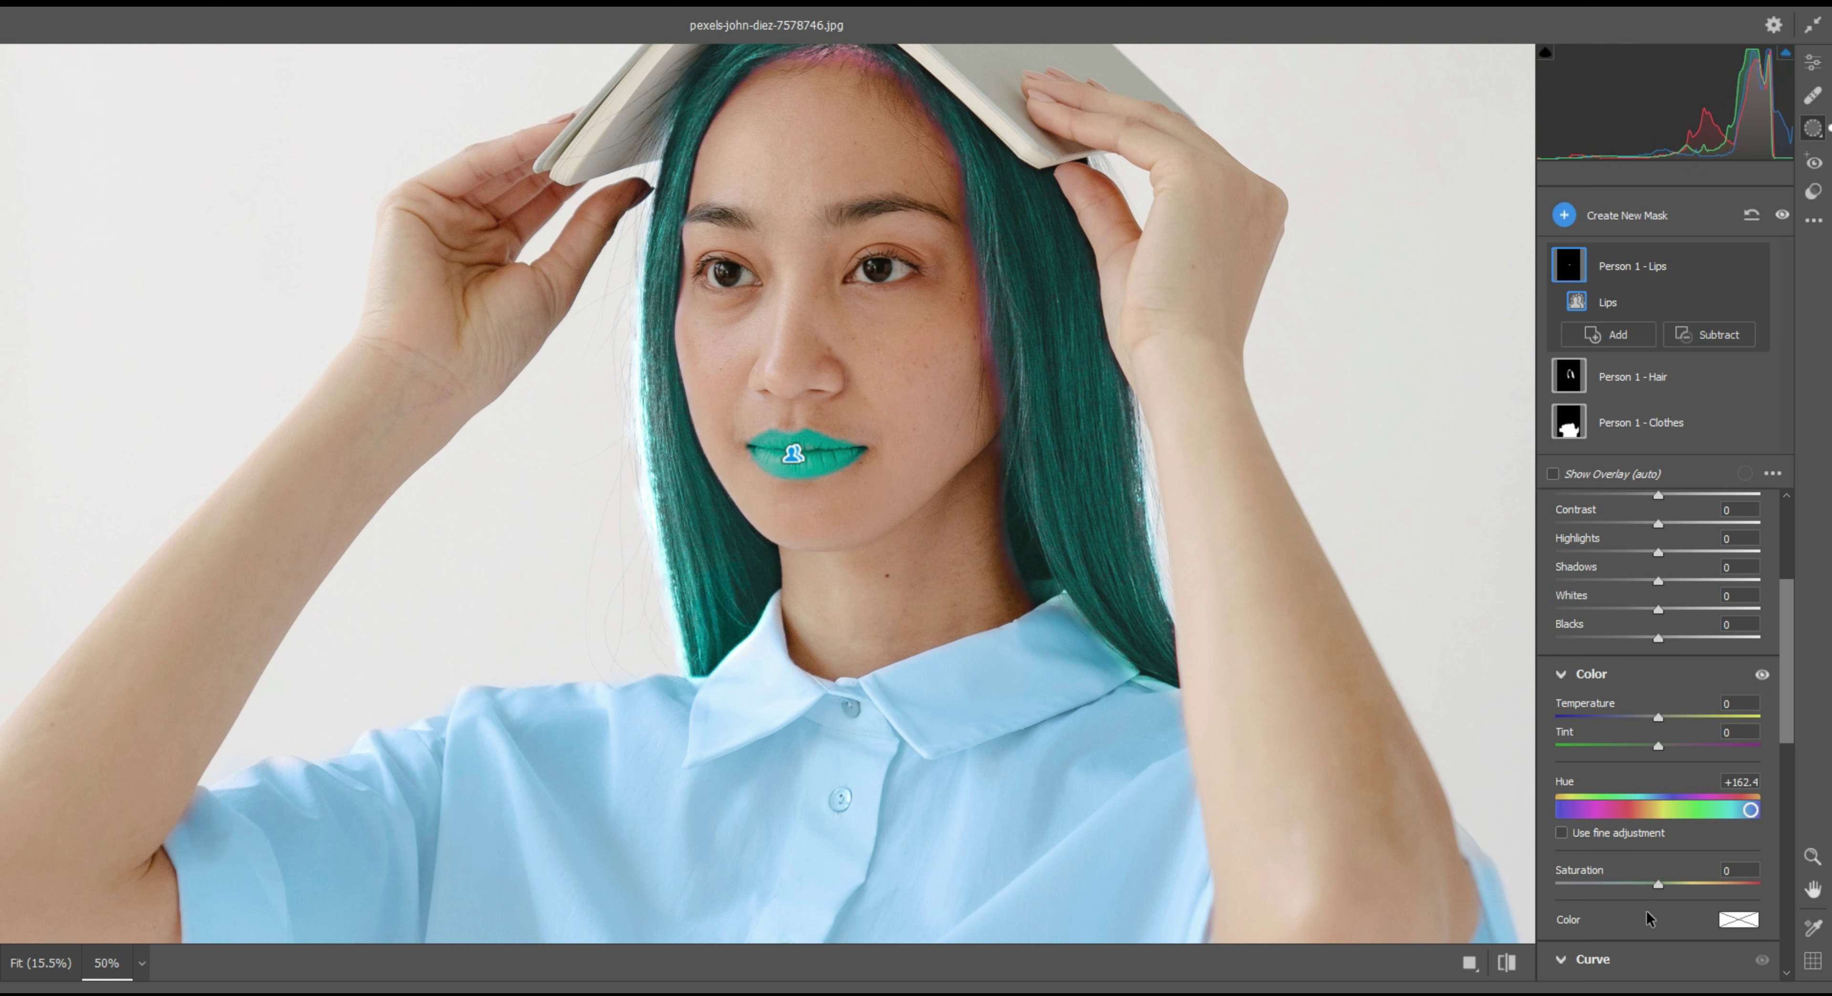
{"action": "left_click_drag", "start_coordinate": [1648, 880], "coordinate": [1630, 883]}
{"action": "mouse_move", "coordinate": [1658, 553]}
{"action": "left_mouse_down"}
{"action": "mouse_move", "coordinate": [1621, 554]}
{"action": "mouse_move", "coordinate": [1681, 581]}
{"action": "mouse_move", "coordinate": [1630, 553]}
{"action": "left_mouse_up"}
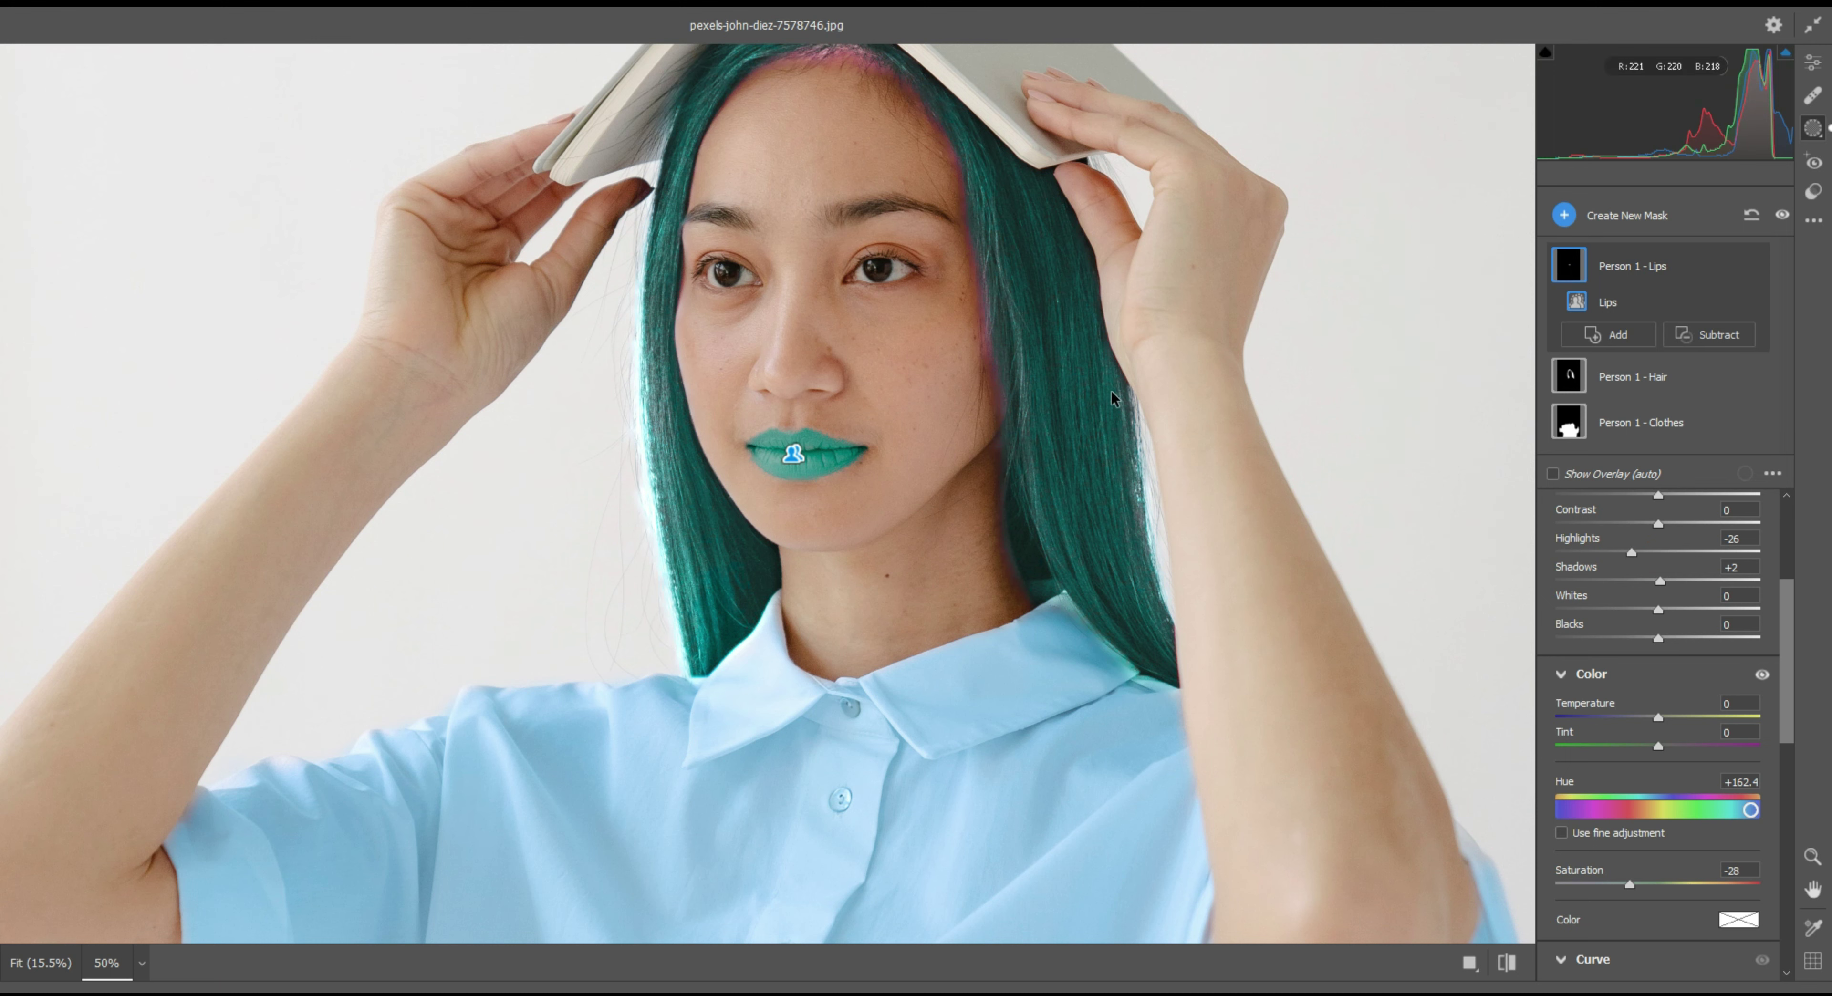
{"action": "key", "text": "ctrl+minus"}
{"action": "key", "text": "ctrl+minus"}
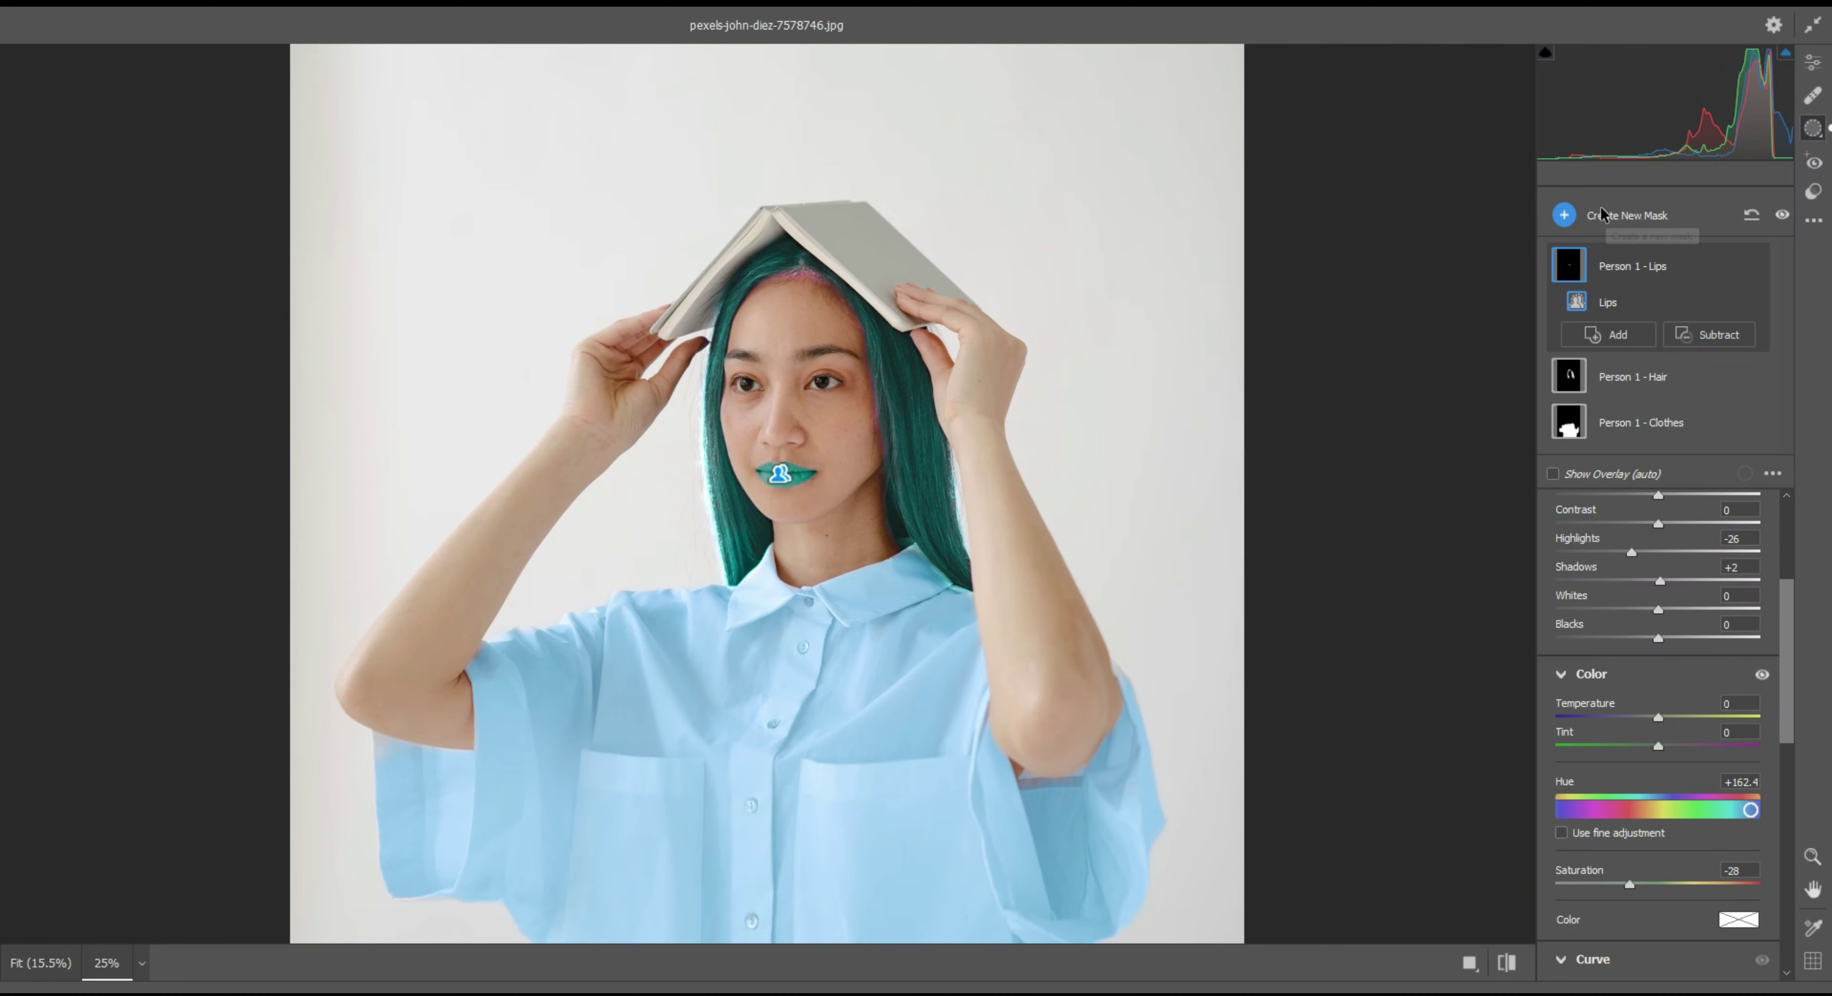
Create a new Select People mask covering only Person 1's facial skin
{"action": "left_click", "coordinate": [1612, 220]}
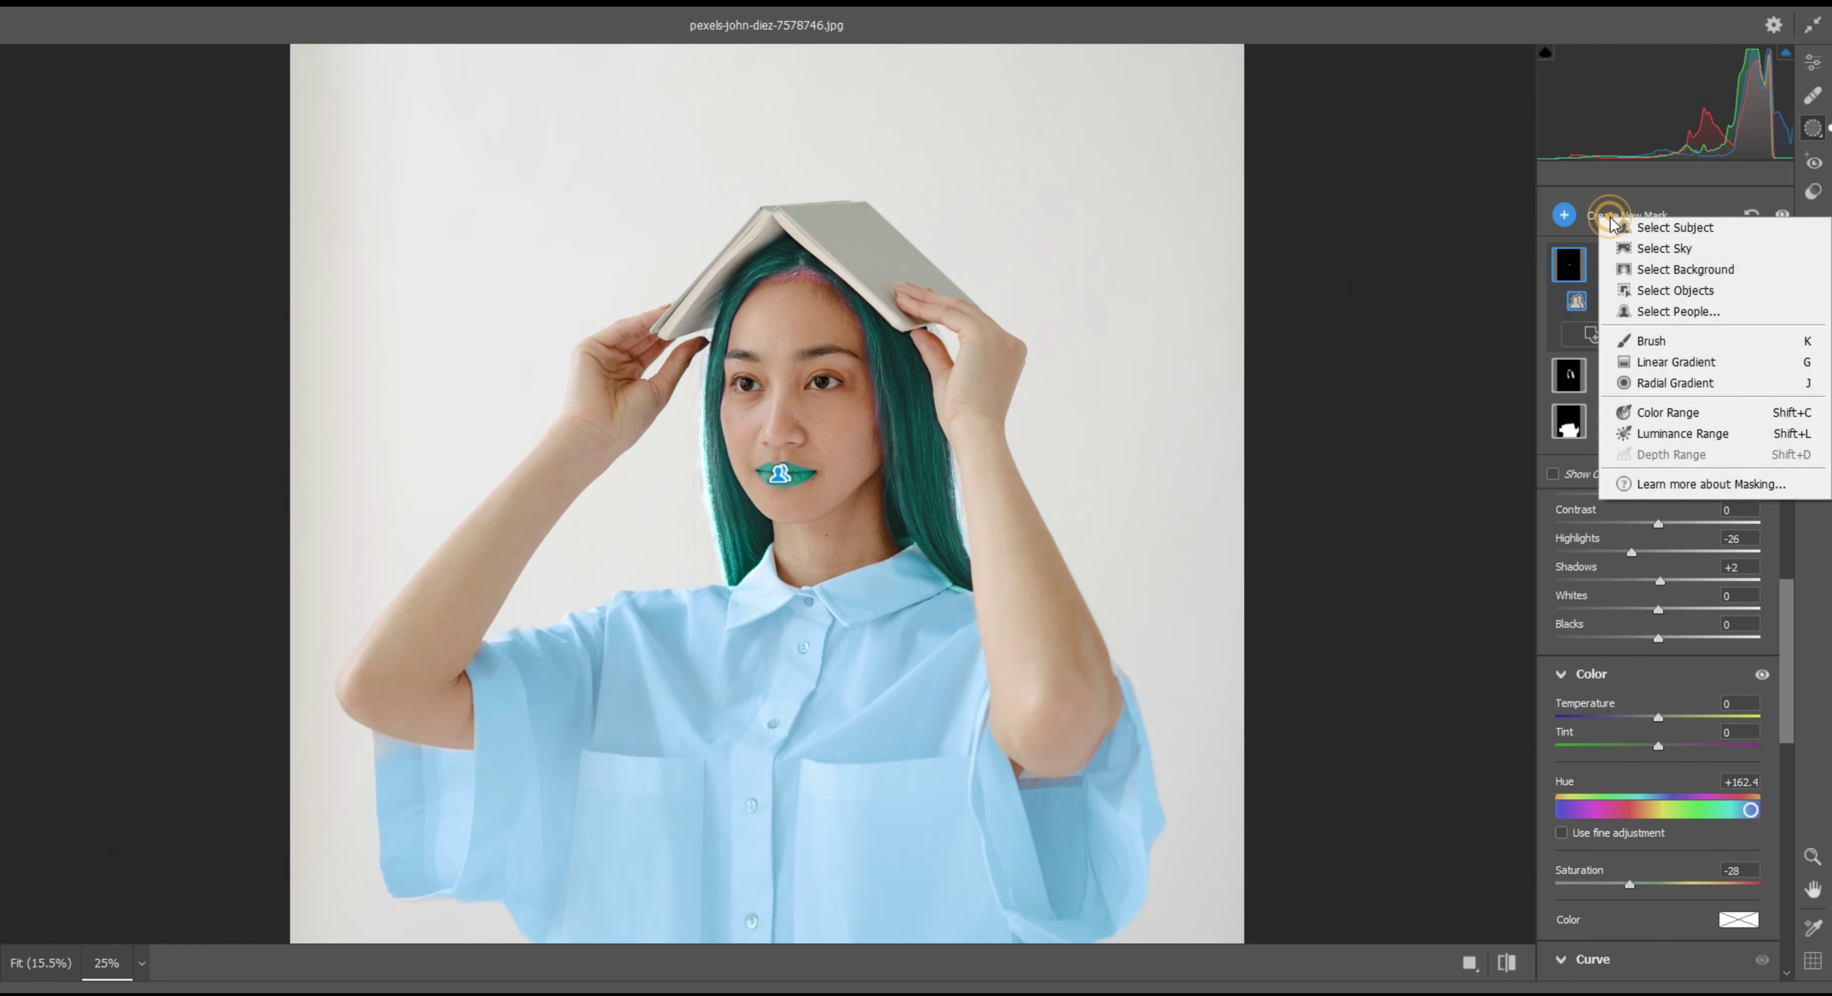
{"action": "left_click", "coordinate": [1675, 312]}
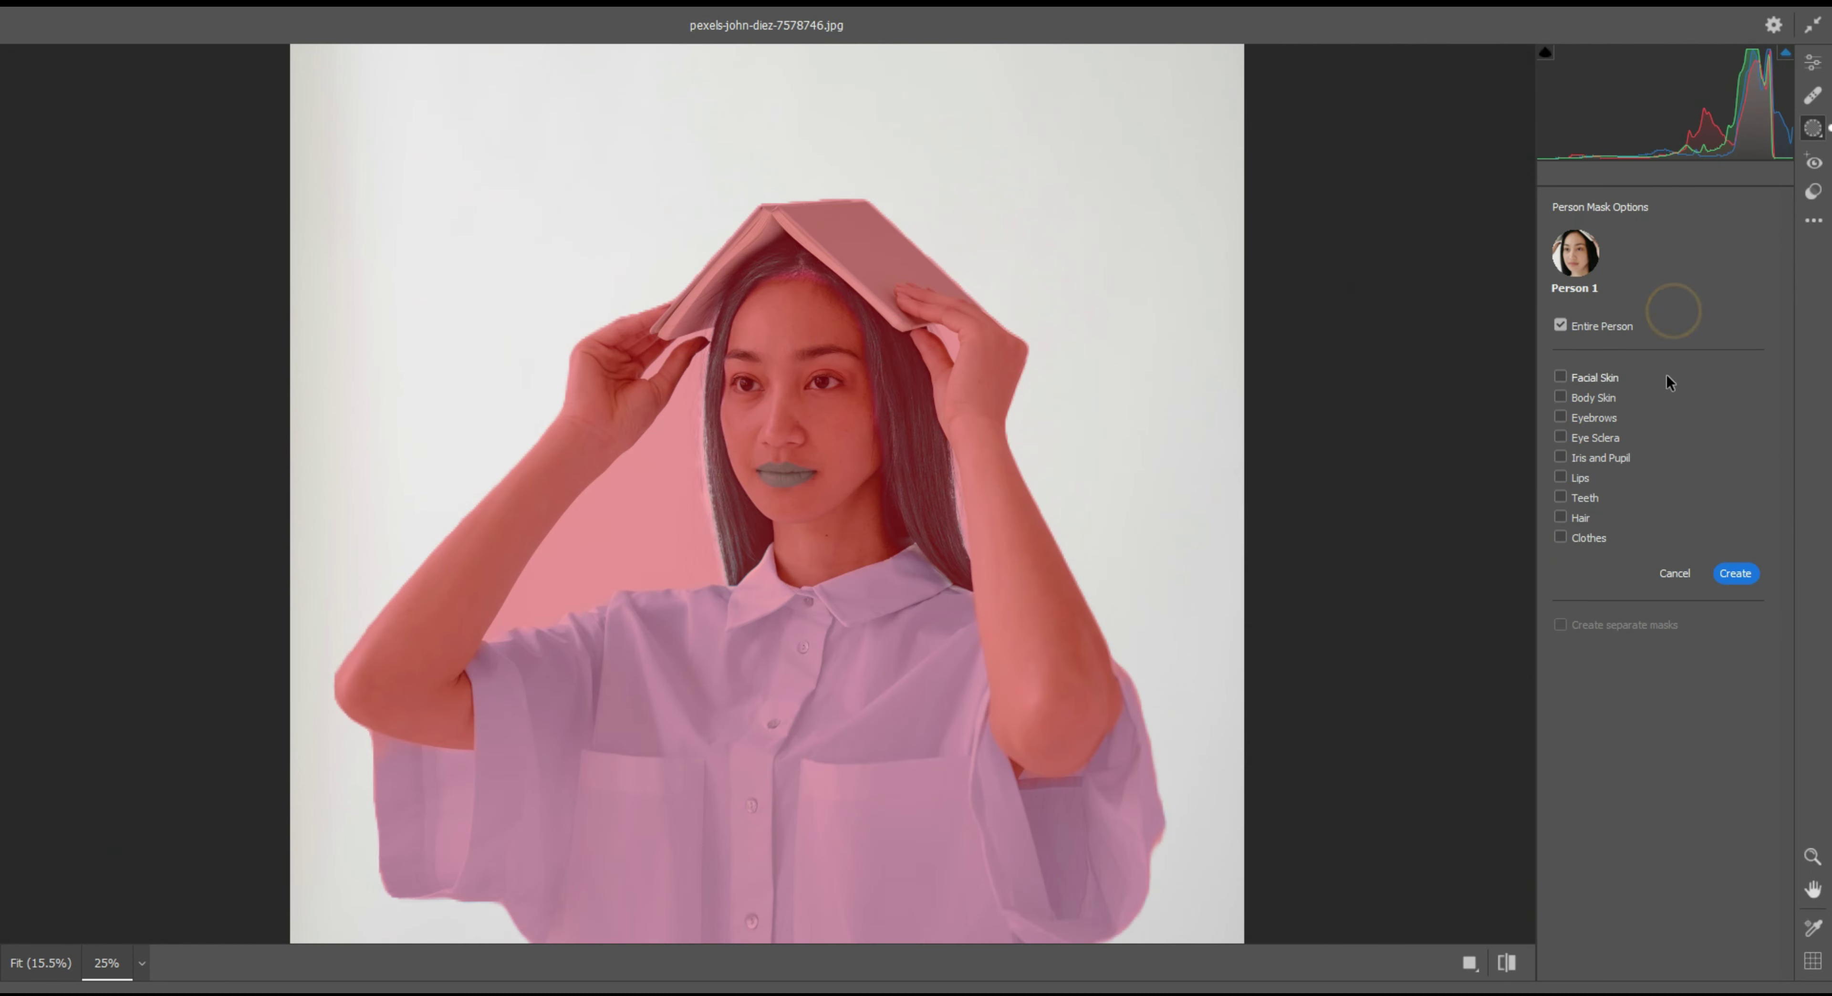
{"action": "left_click", "coordinate": [1561, 378]}
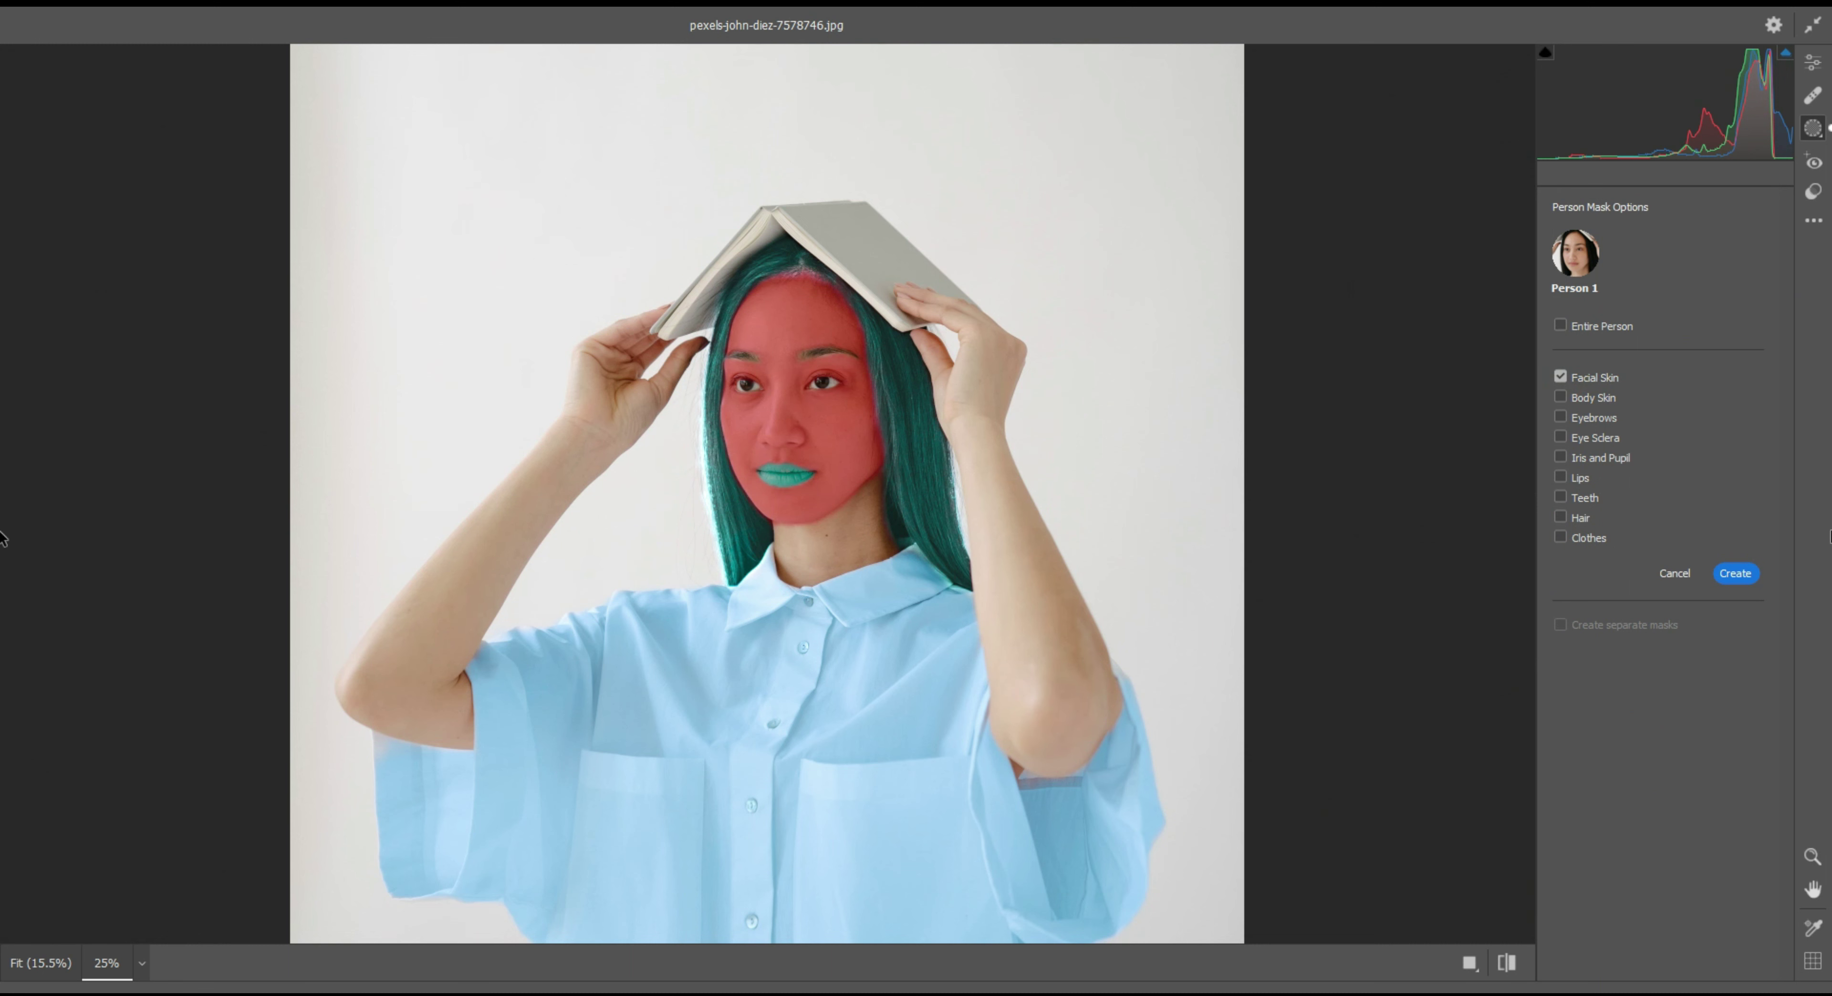
{"action": "left_click", "coordinate": [1735, 573]}
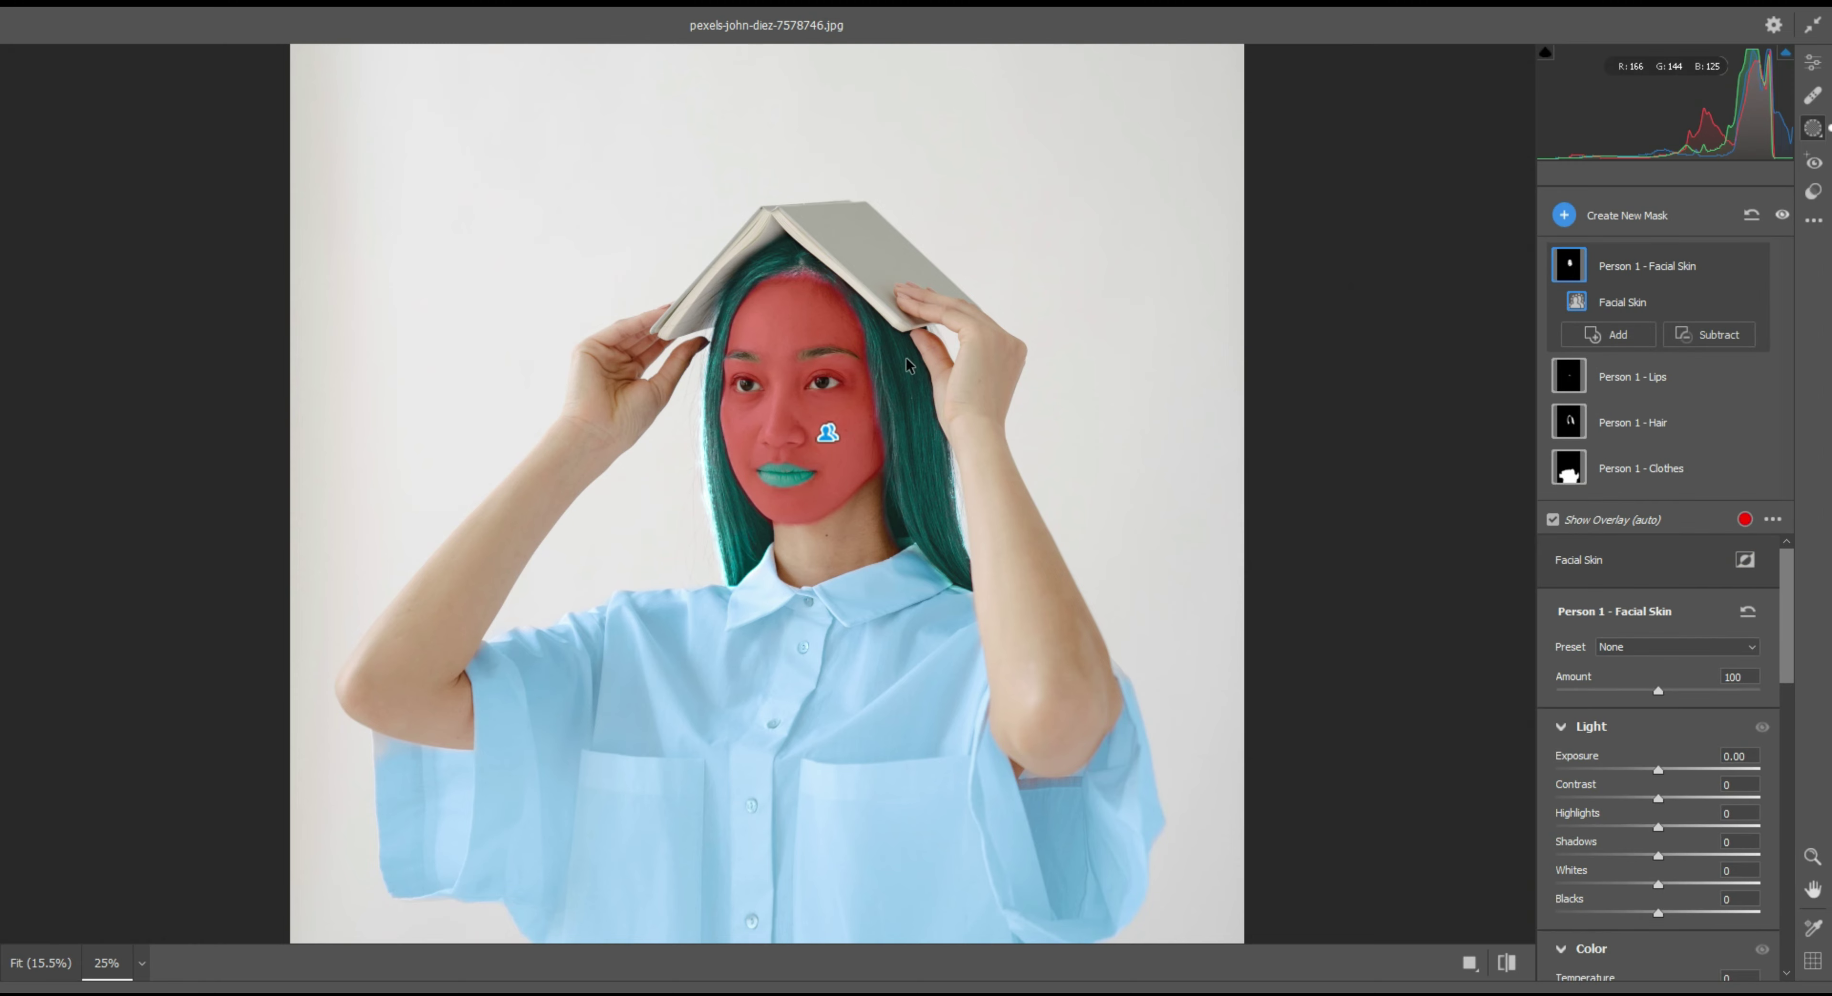
Set the facial skin mask to Exposure +0.30, Contrast +8, Highlights -37, Whites +14
{"action": "scroll", "coordinate": [906, 365], "scroll_direction": "down", "scroll_amount": 2}
{"action": "scroll", "coordinate": [862, 381], "scroll_direction": "up", "scroll_amount": 2}
{"action": "scroll", "coordinate": [925, 412], "scroll_direction": "up", "scroll_amount": 1}
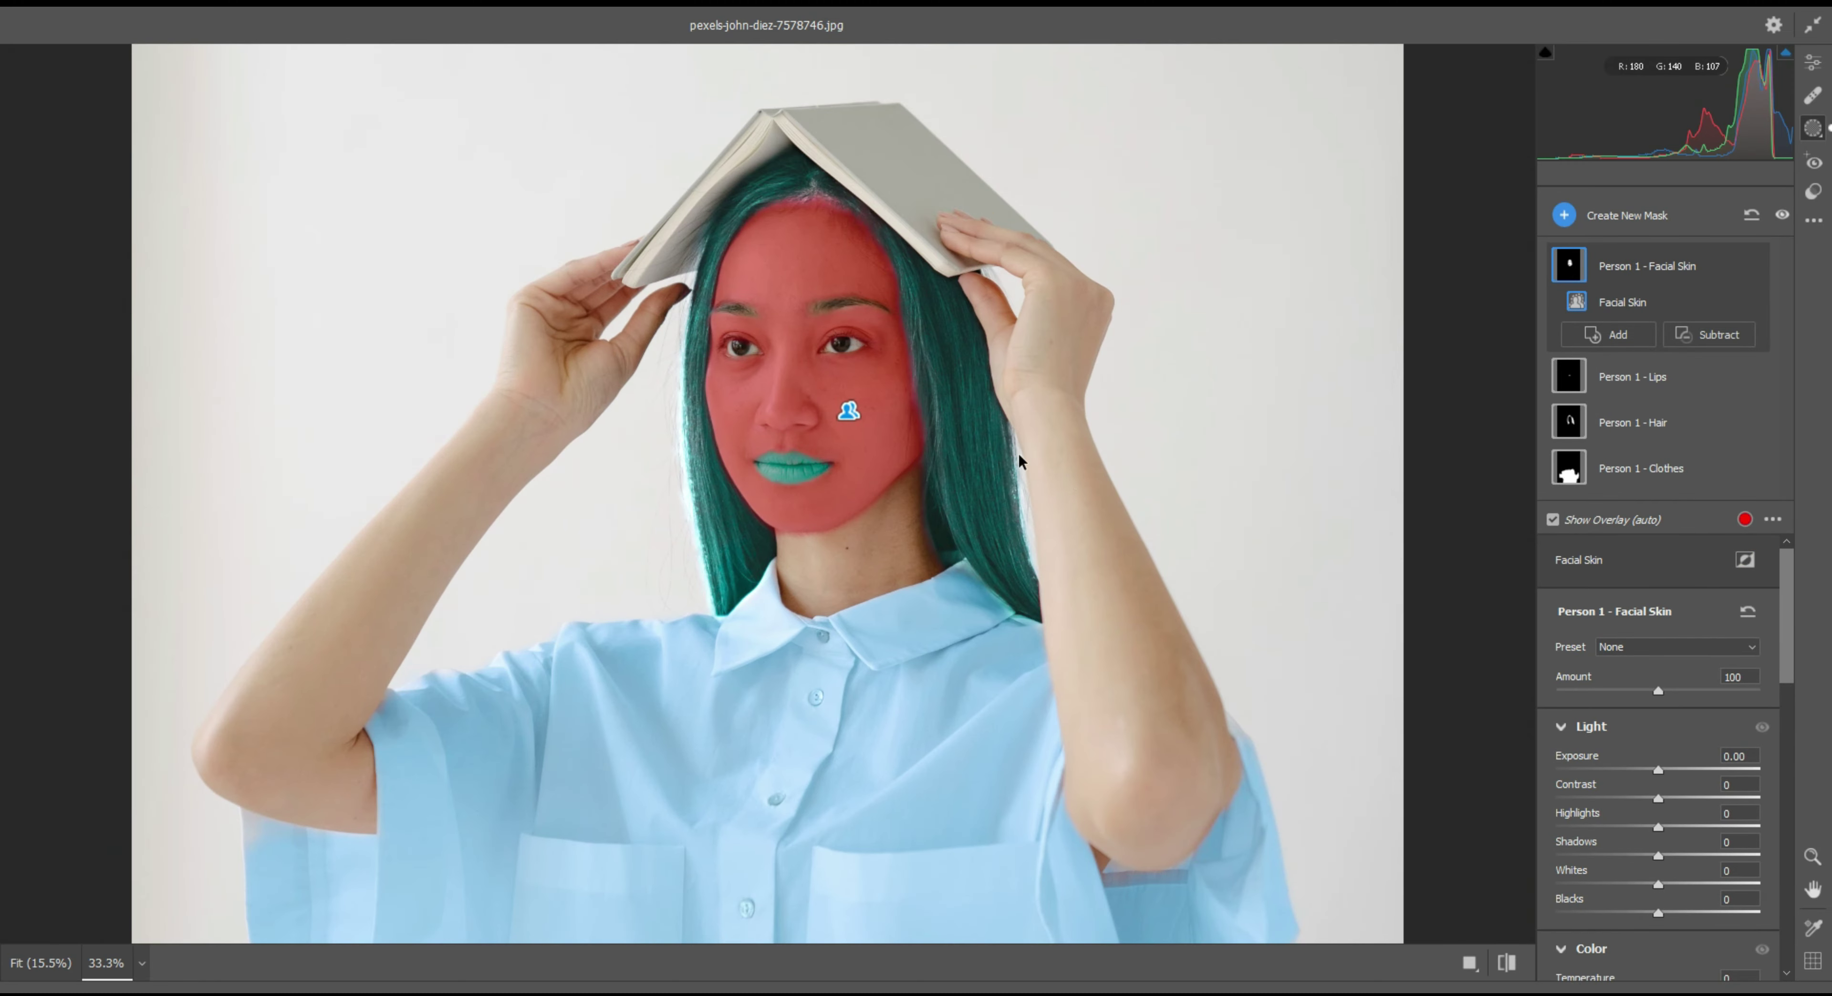
{"action": "scroll", "coordinate": [1193, 467], "scroll_direction": "down", "scroll_amount": 2}
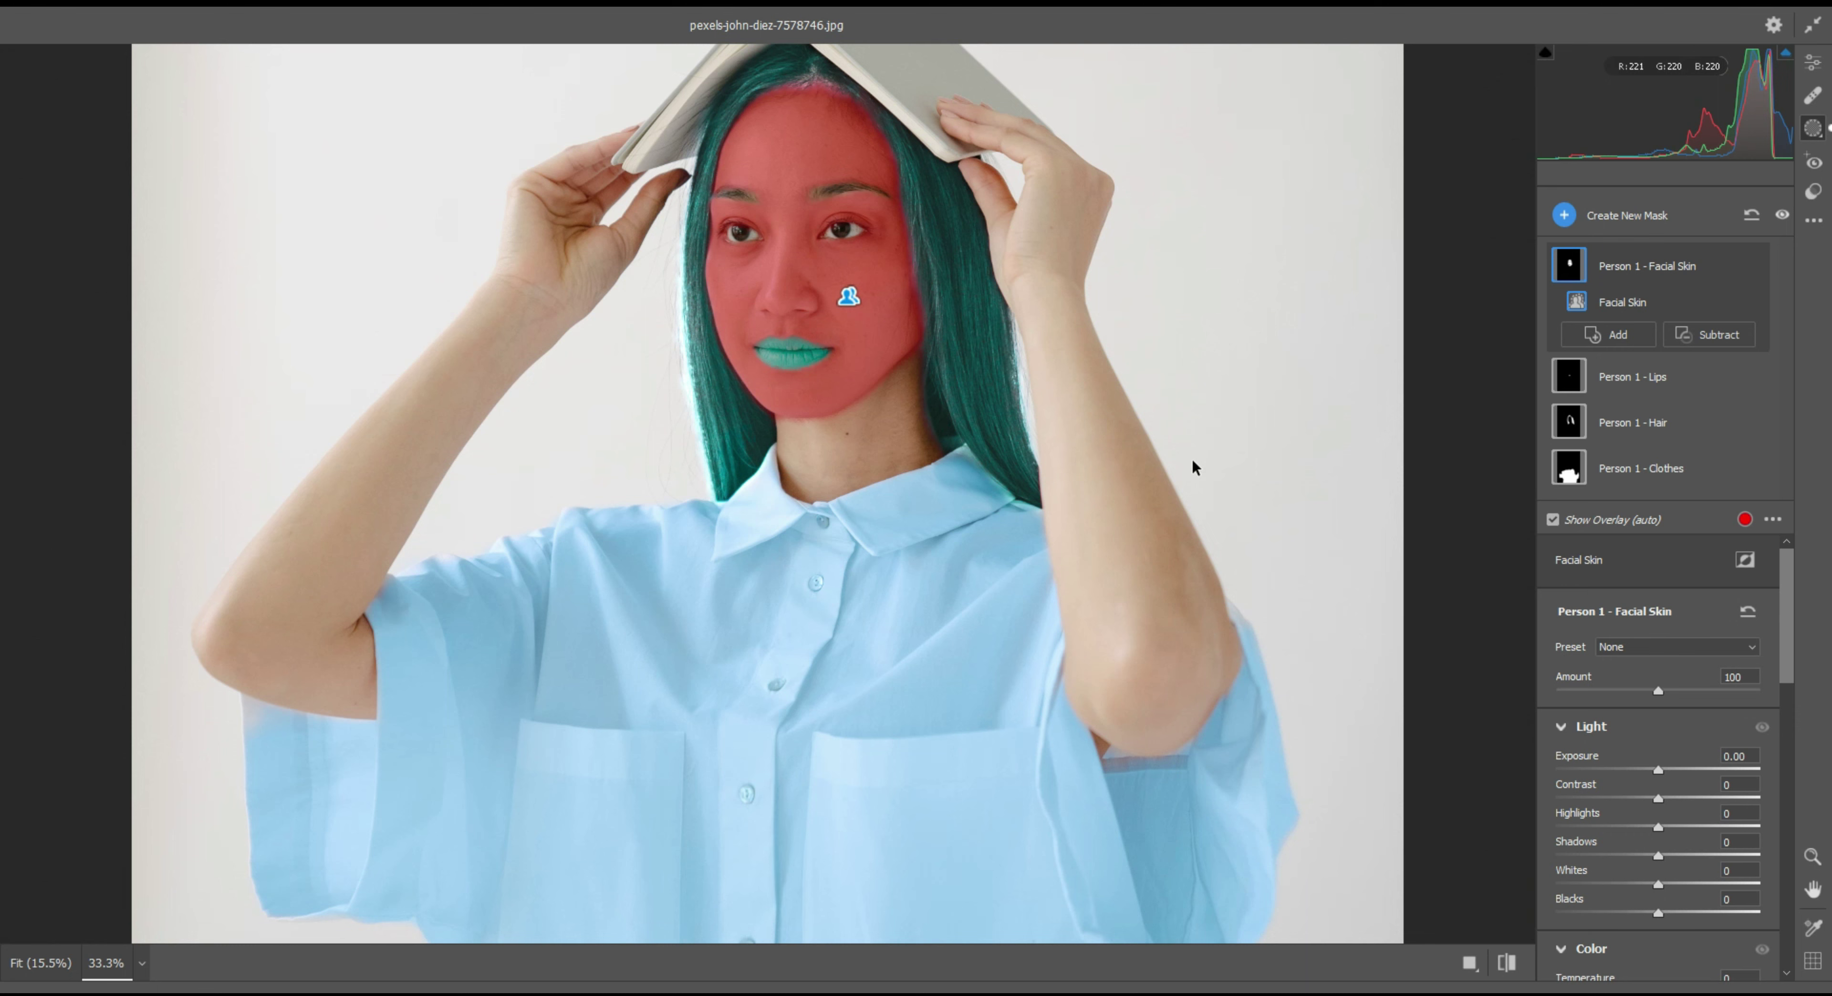
{"action": "scroll", "coordinate": [1194, 468], "scroll_direction": "up", "scroll_amount": 2}
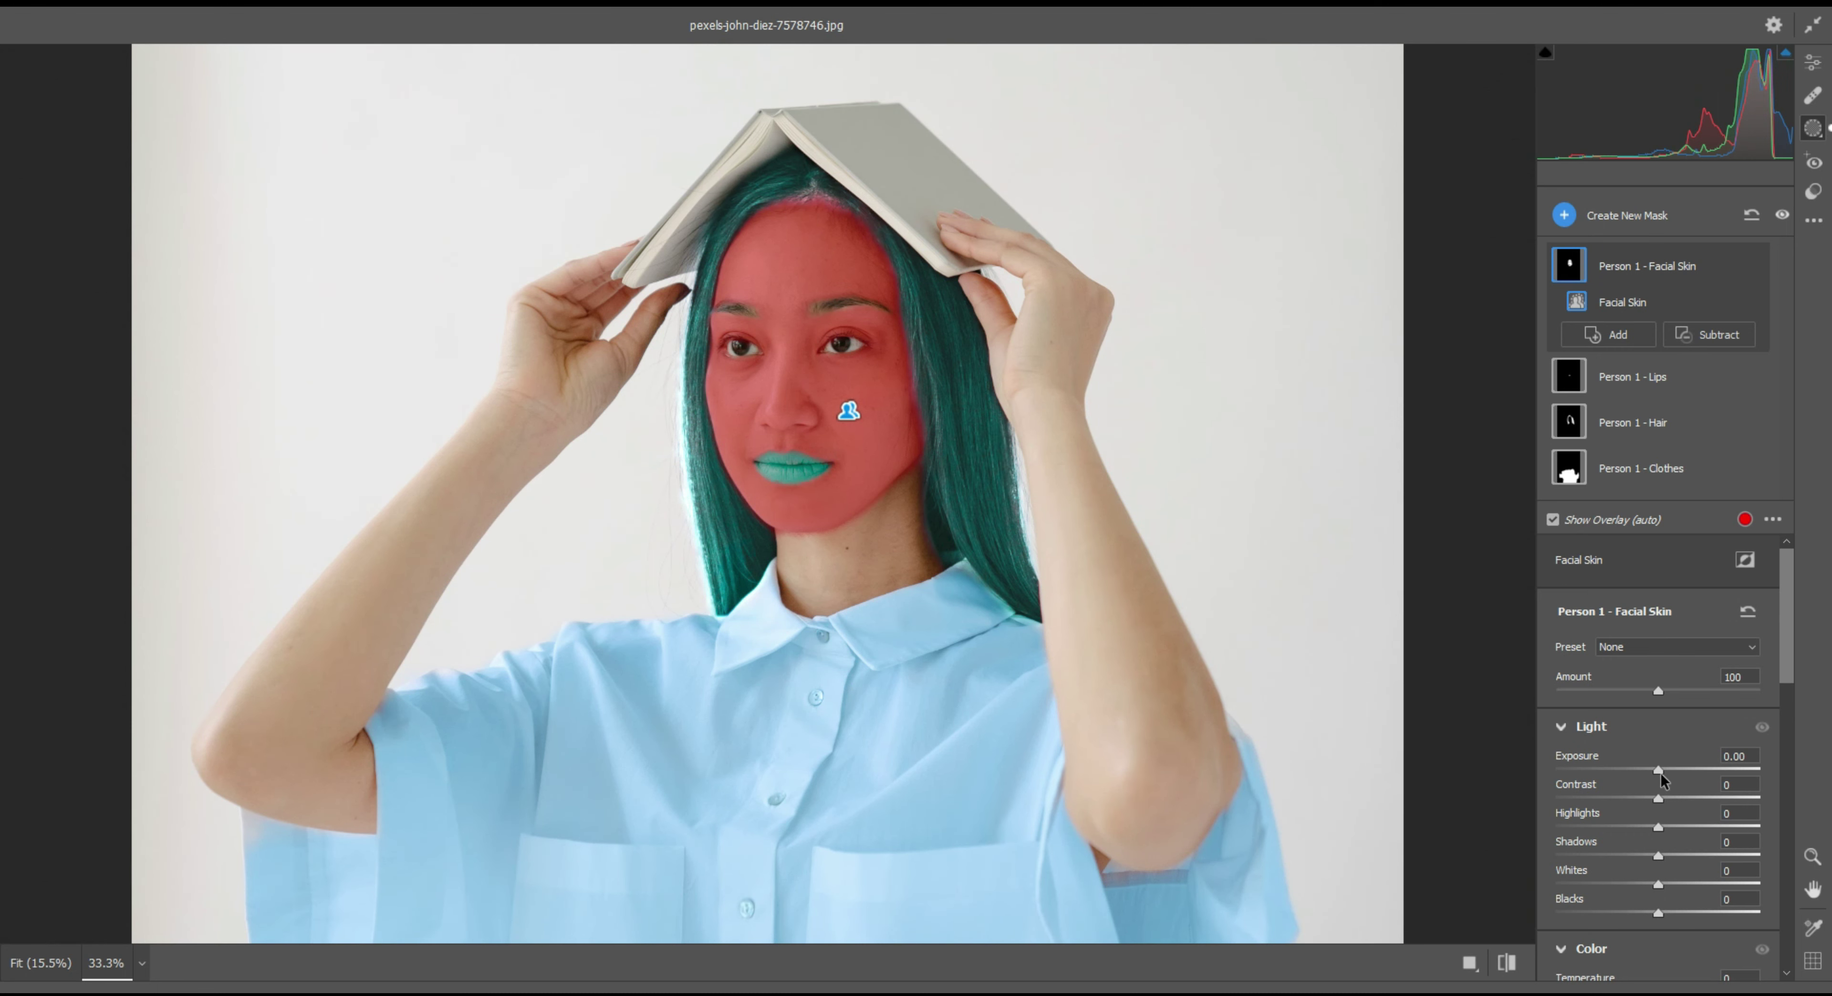
{"action": "mouse_move", "coordinate": [1661, 779]}
{"action": "left_mouse_down"}
{"action": "mouse_move", "coordinate": [1683, 778]}
{"action": "mouse_move", "coordinate": [1622, 827]}
{"action": "mouse_move", "coordinate": [1684, 862]}
{"action": "mouse_move", "coordinate": [1617, 883]}
{"action": "mouse_move", "coordinate": [1652, 900]}
{"action": "mouse_move", "coordinate": [1644, 884]}
{"action": "left_mouse_up"}
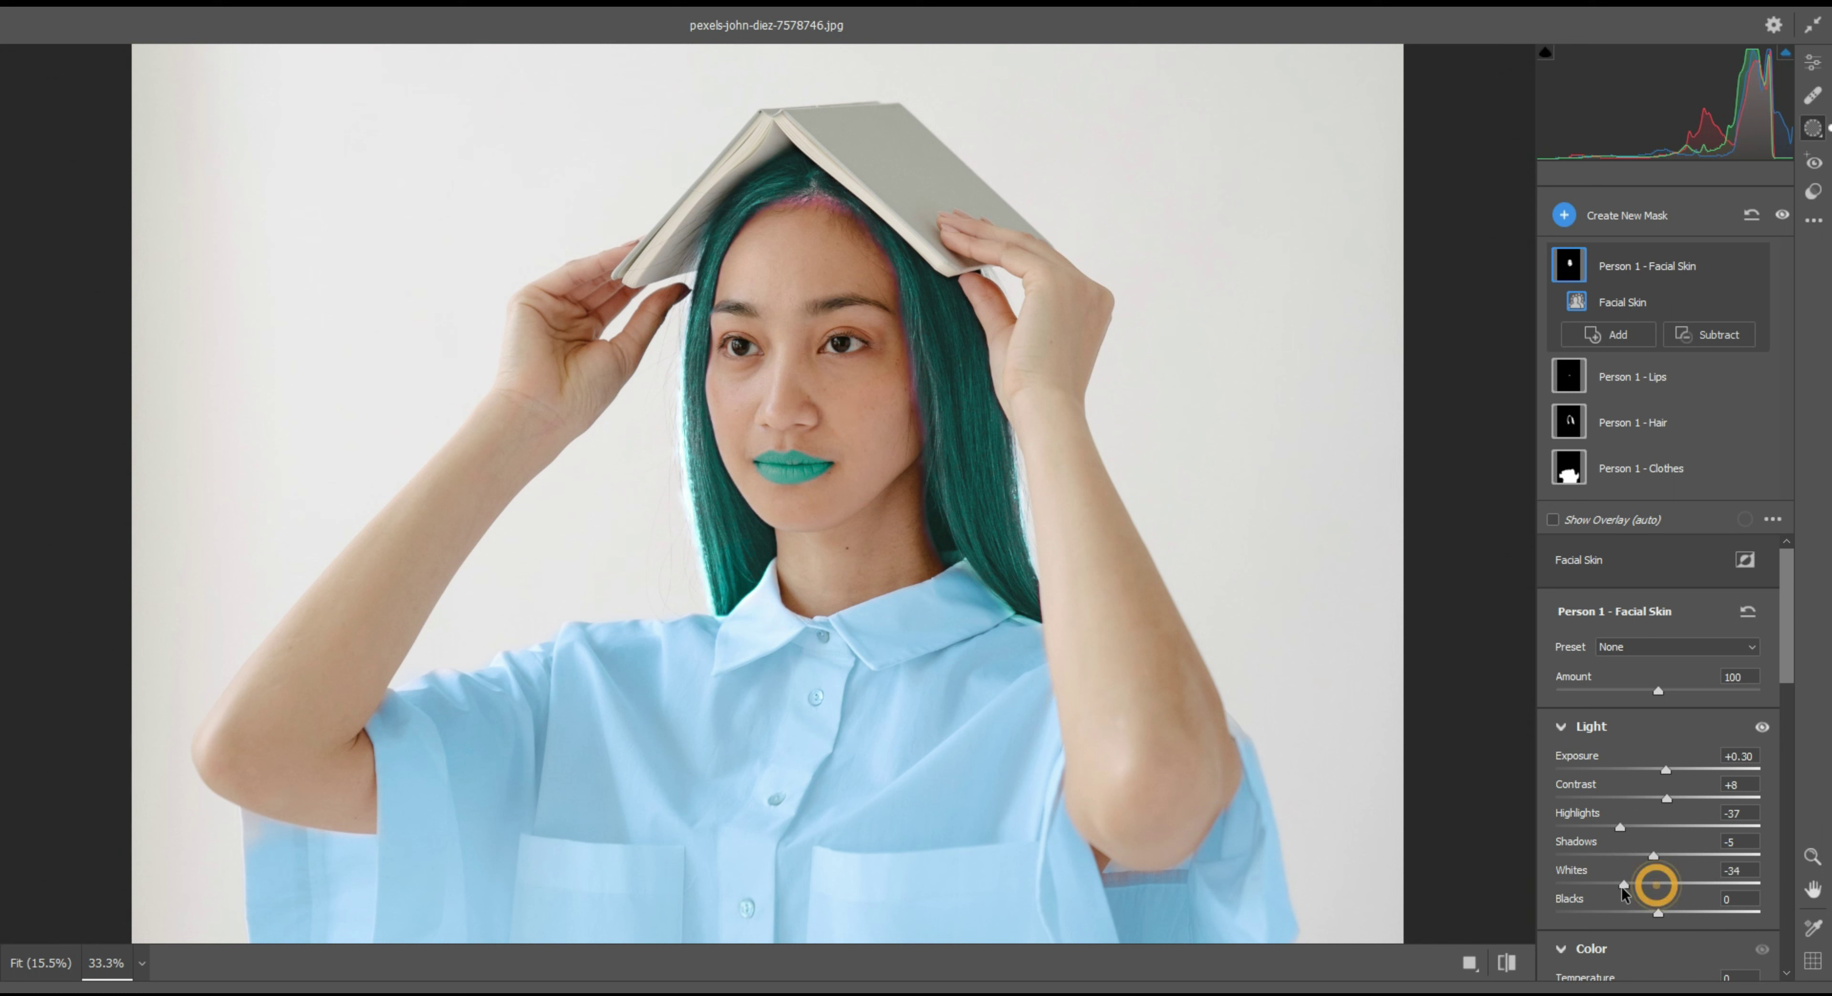
{"action": "left_click", "coordinate": [1676, 883]}
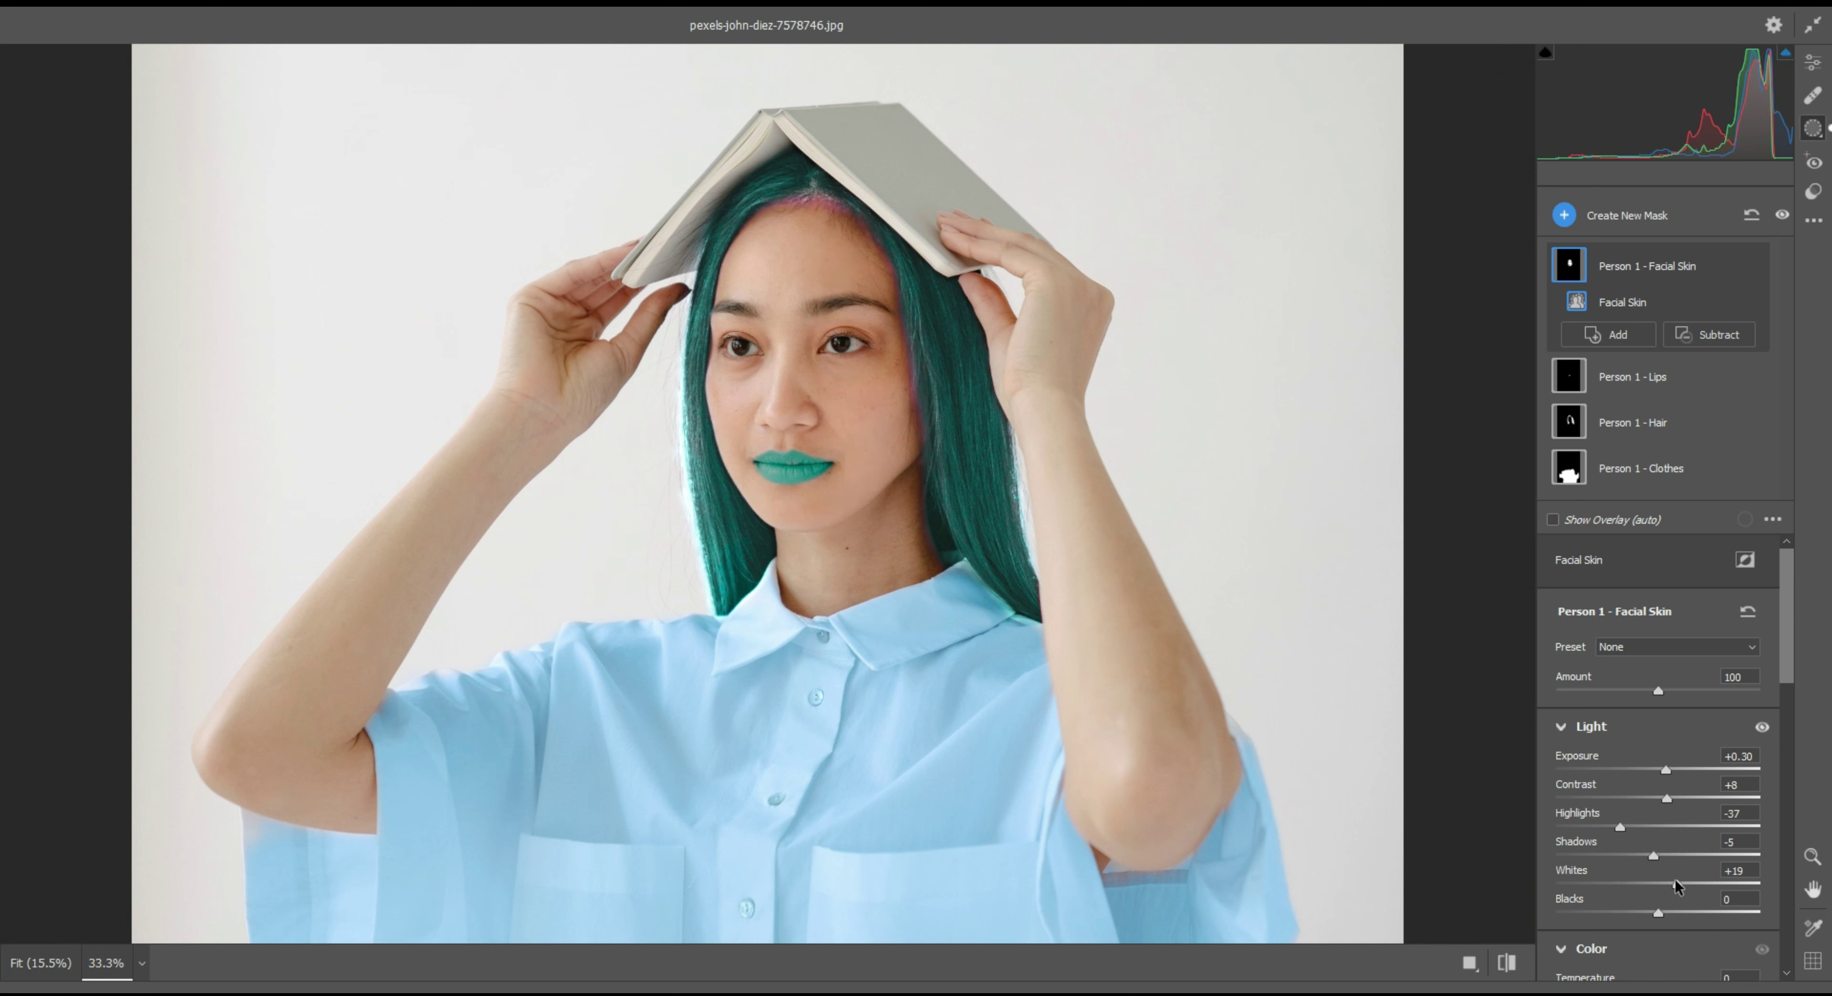
{"action": "scroll", "coordinate": [1678, 818], "scroll_direction": "down", "scroll_amount": 2}
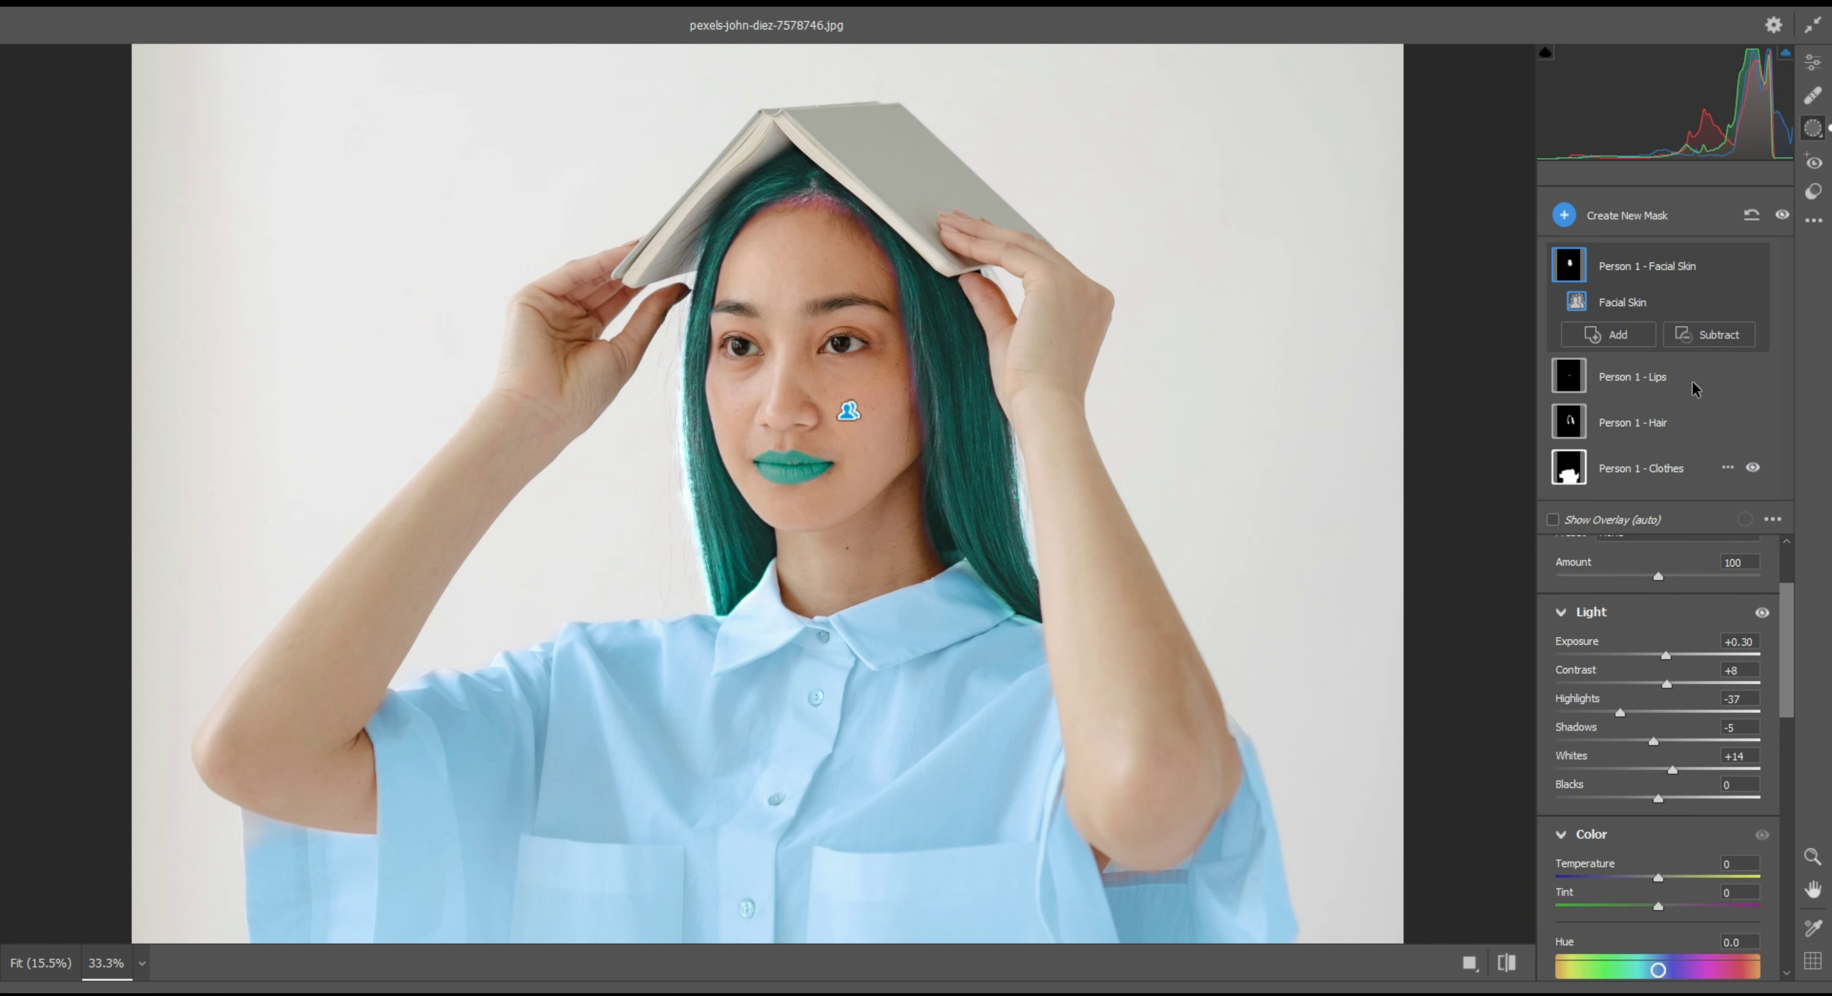
Create a new Select People mask covering only Person 1's iris and pupil
{"action": "left_click", "coordinate": [1636, 216]}
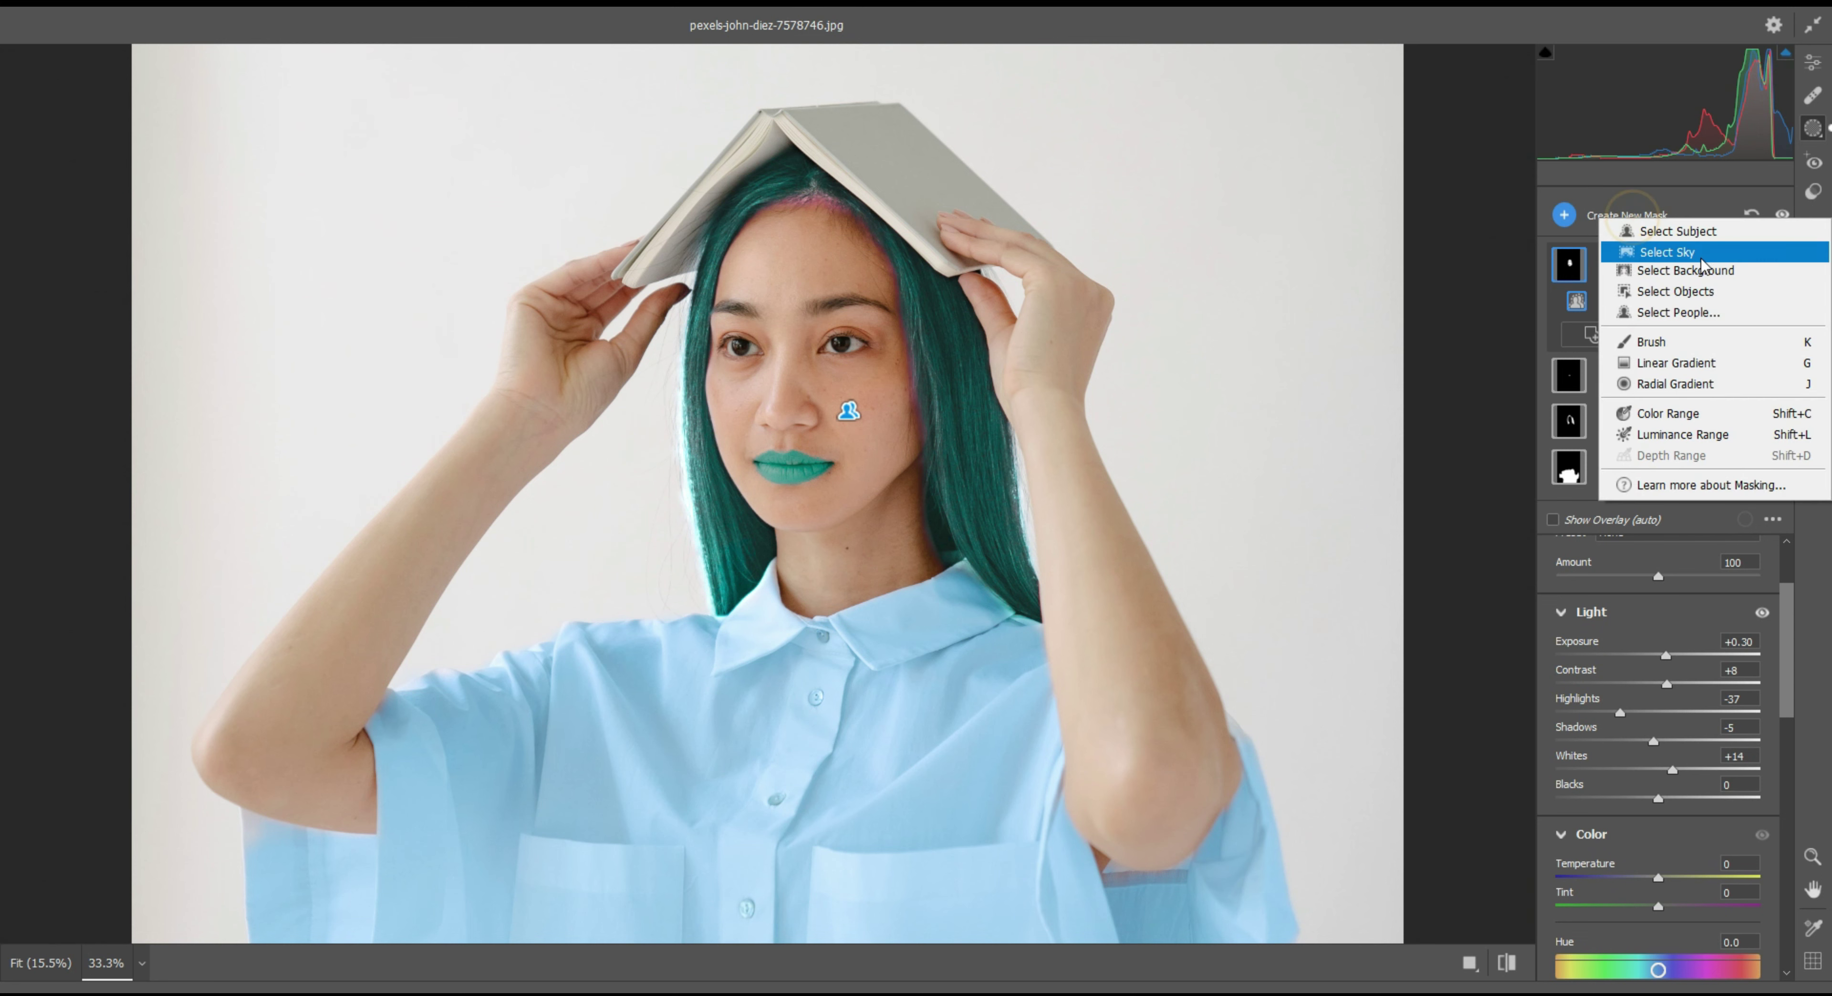
{"action": "left_click", "coordinate": [1693, 321]}
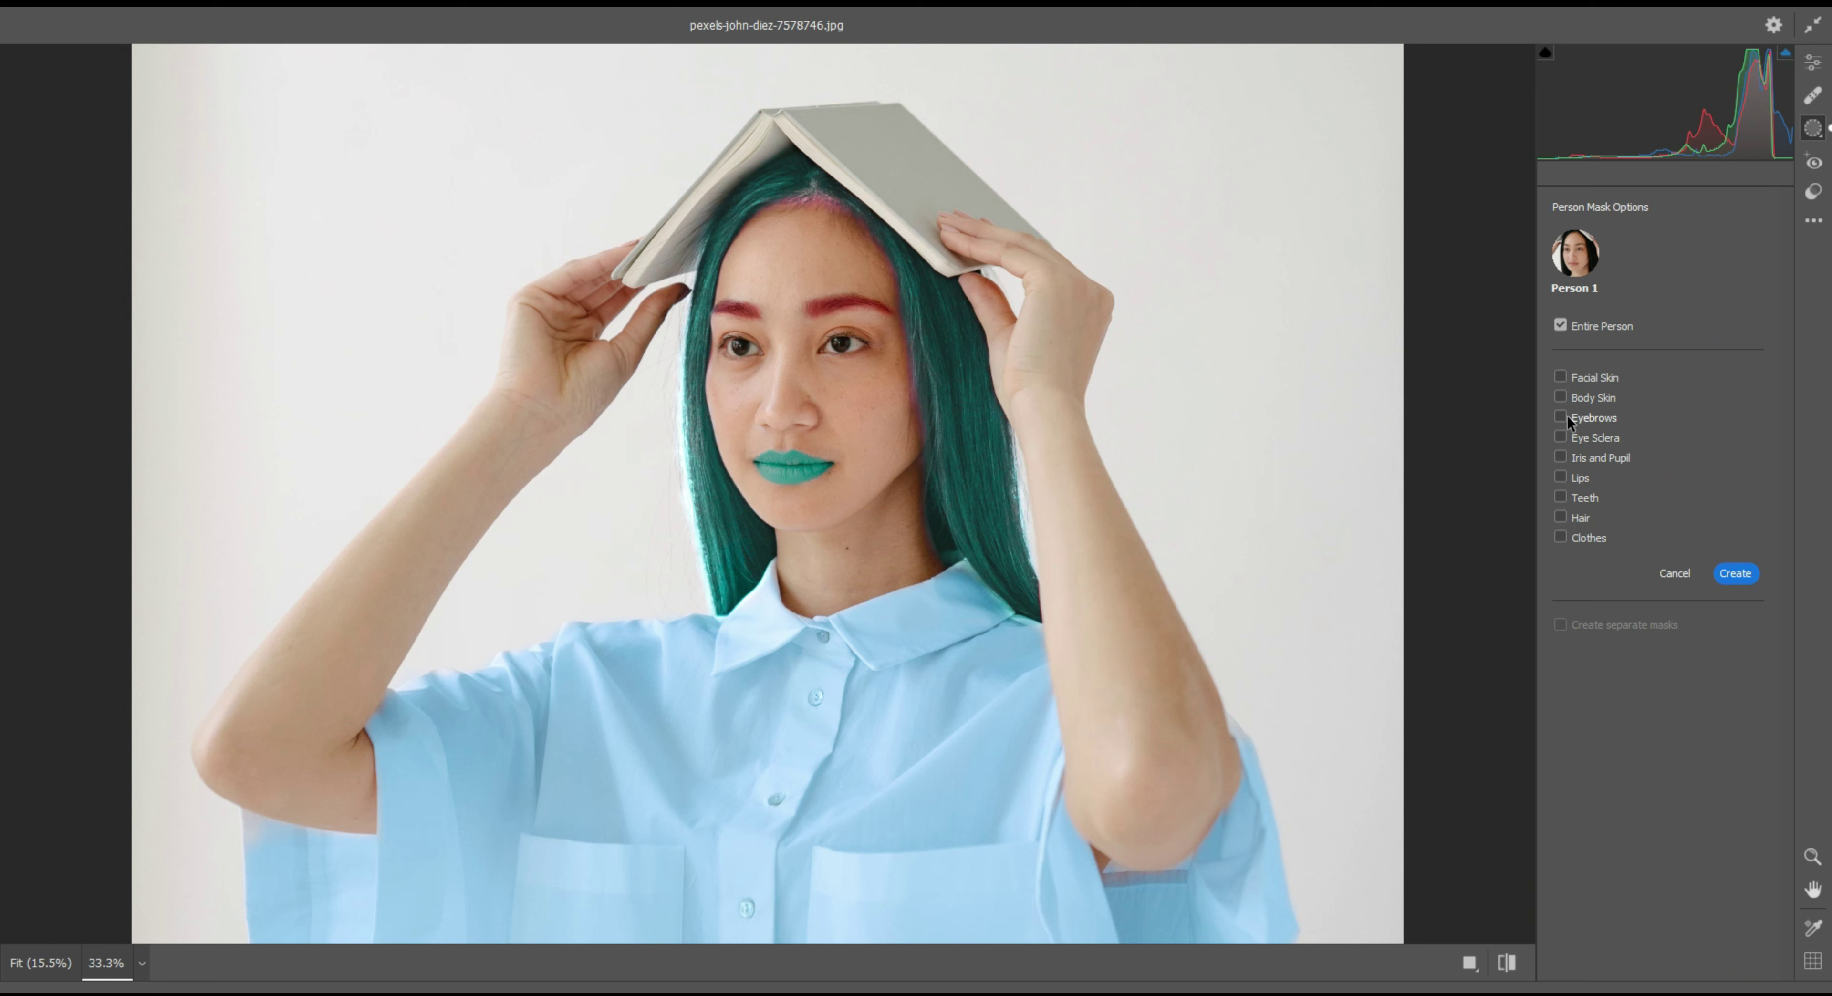
{"action": "left_click", "coordinate": [1560, 457]}
{"action": "left_click", "coordinate": [1730, 575]}
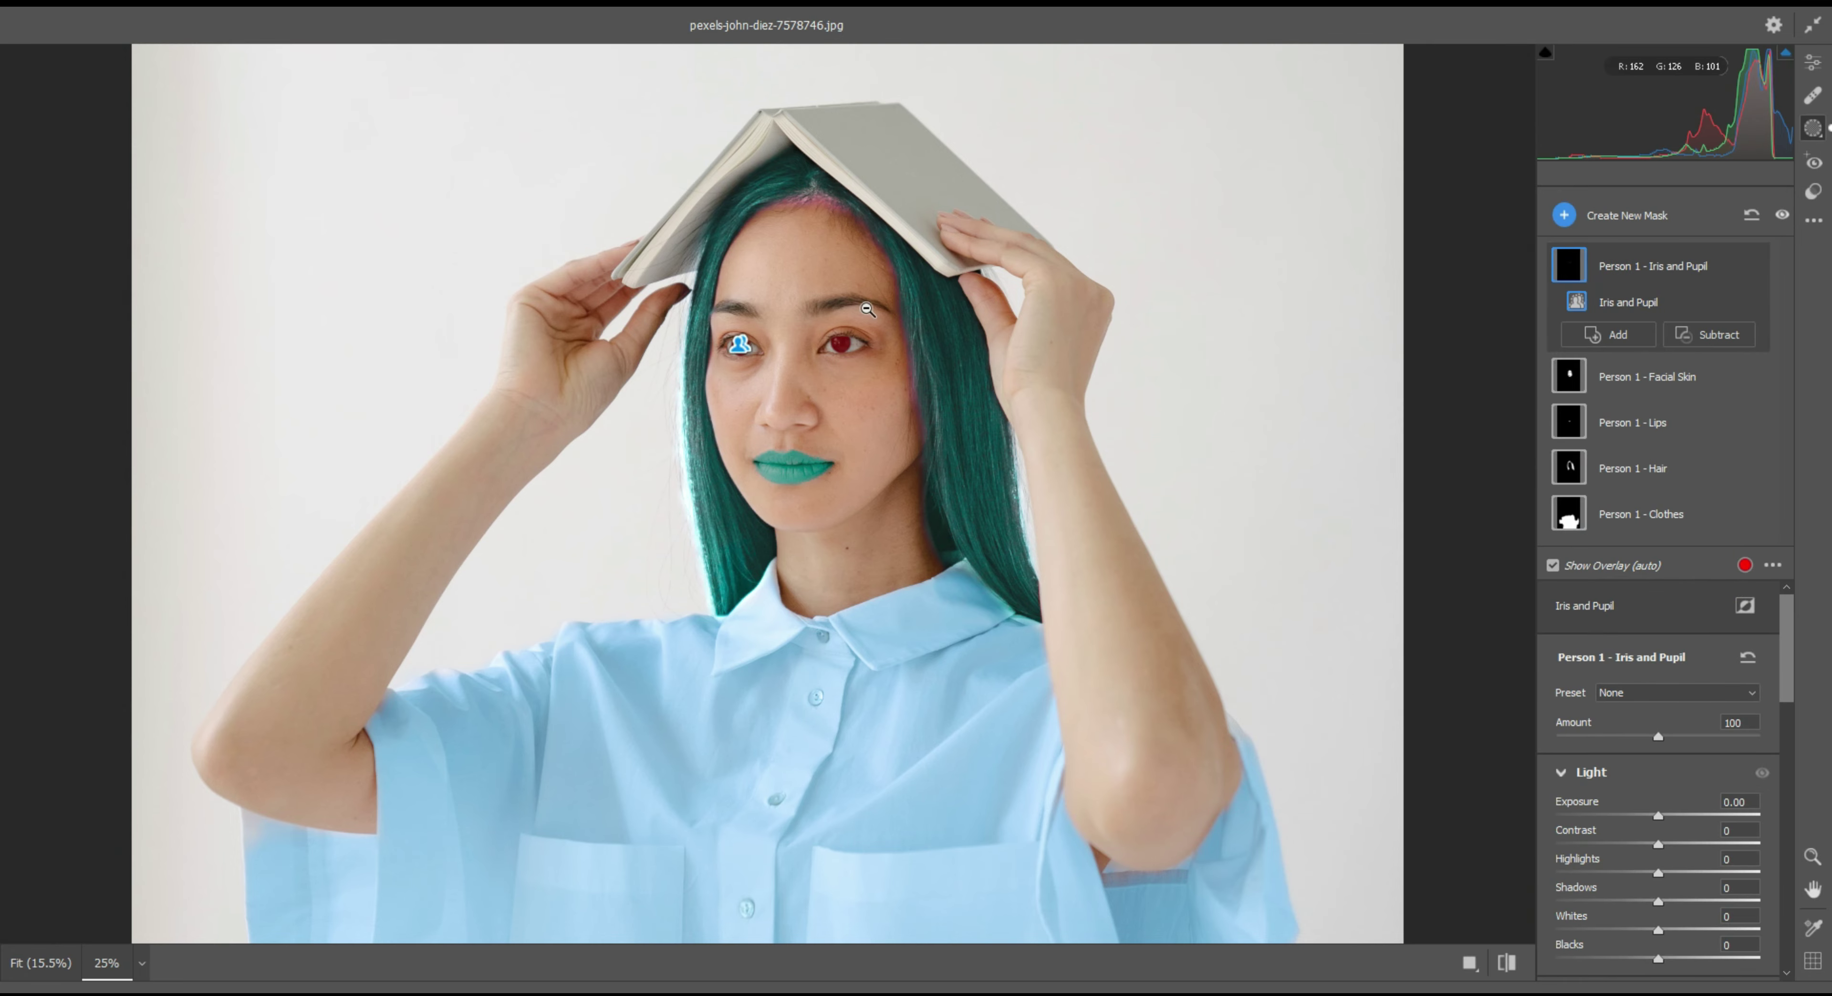
Shift the eyes' hue to about +160.7 and warm their Temperature to +7
{"action": "scroll", "coordinate": [867, 310], "scroll_direction": "up", "scroll_amount": 2}
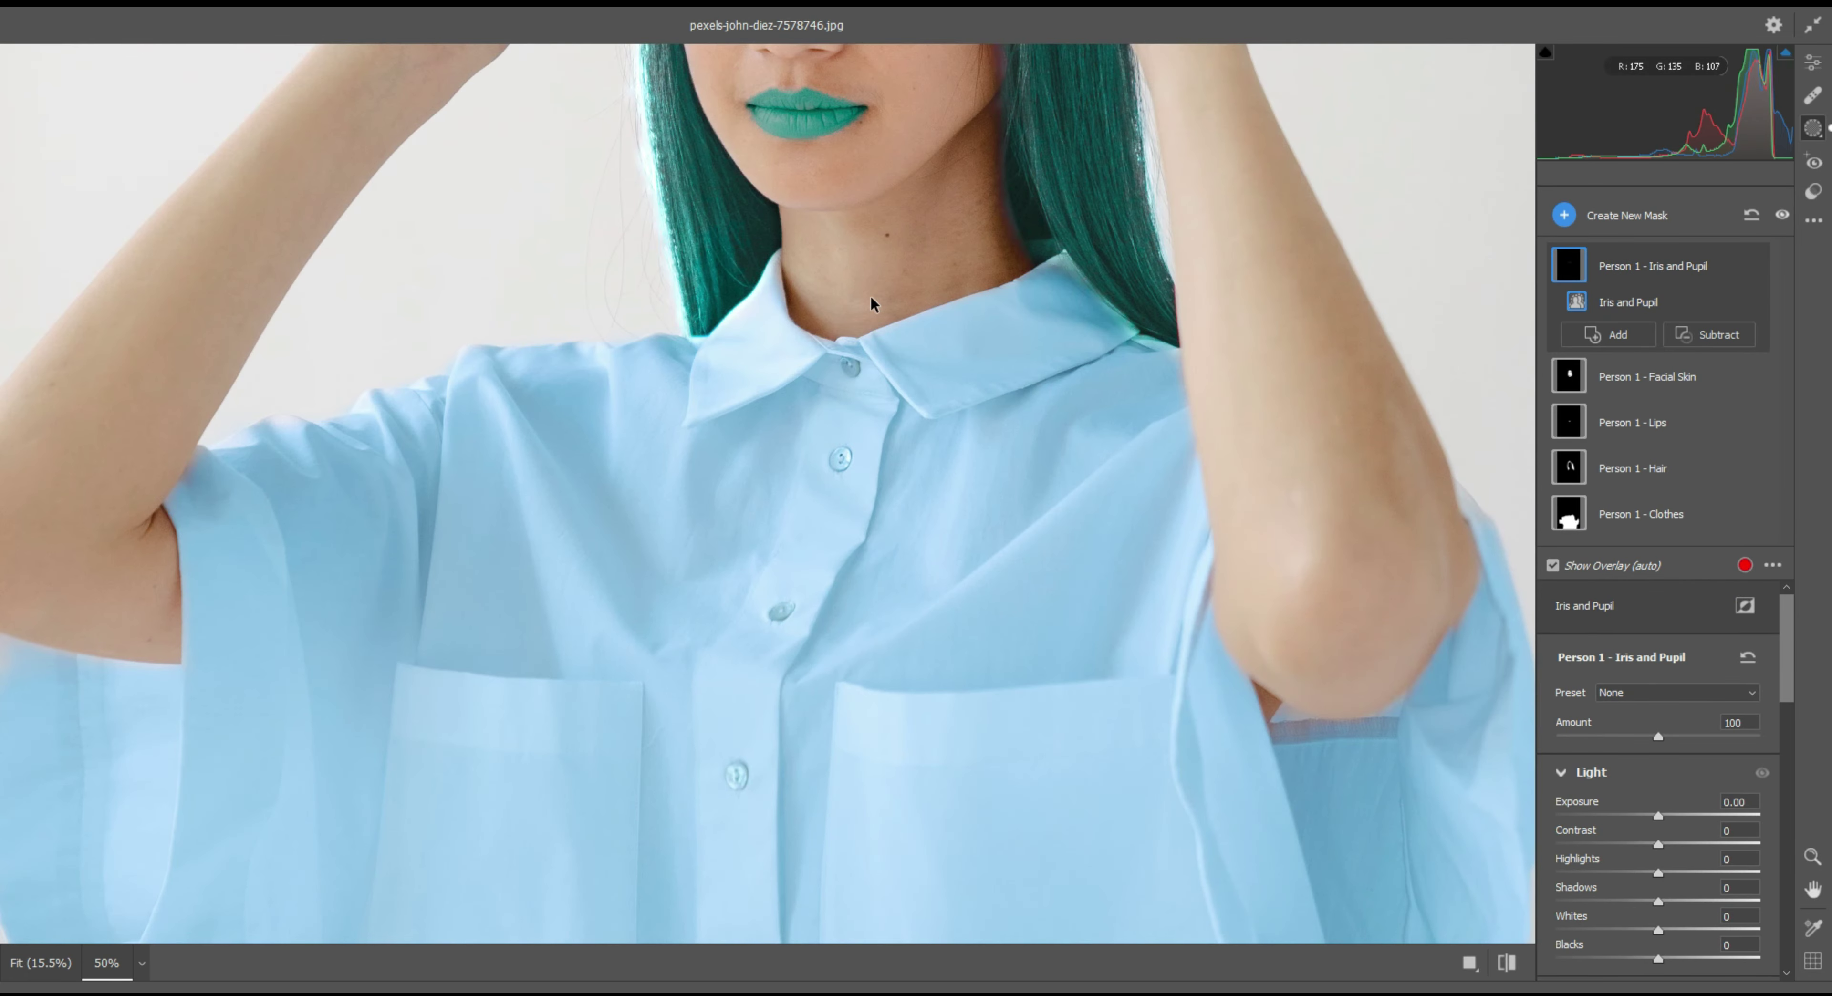
{"action": "scroll", "coordinate": [871, 297], "scroll_direction": "up", "scroll_amount": 5}
{"action": "scroll", "coordinate": [865, 333], "scroll_direction": "up", "scroll_amount": 2}
{"action": "scroll", "coordinate": [865, 333], "scroll_direction": "down", "scroll_amount": 1}
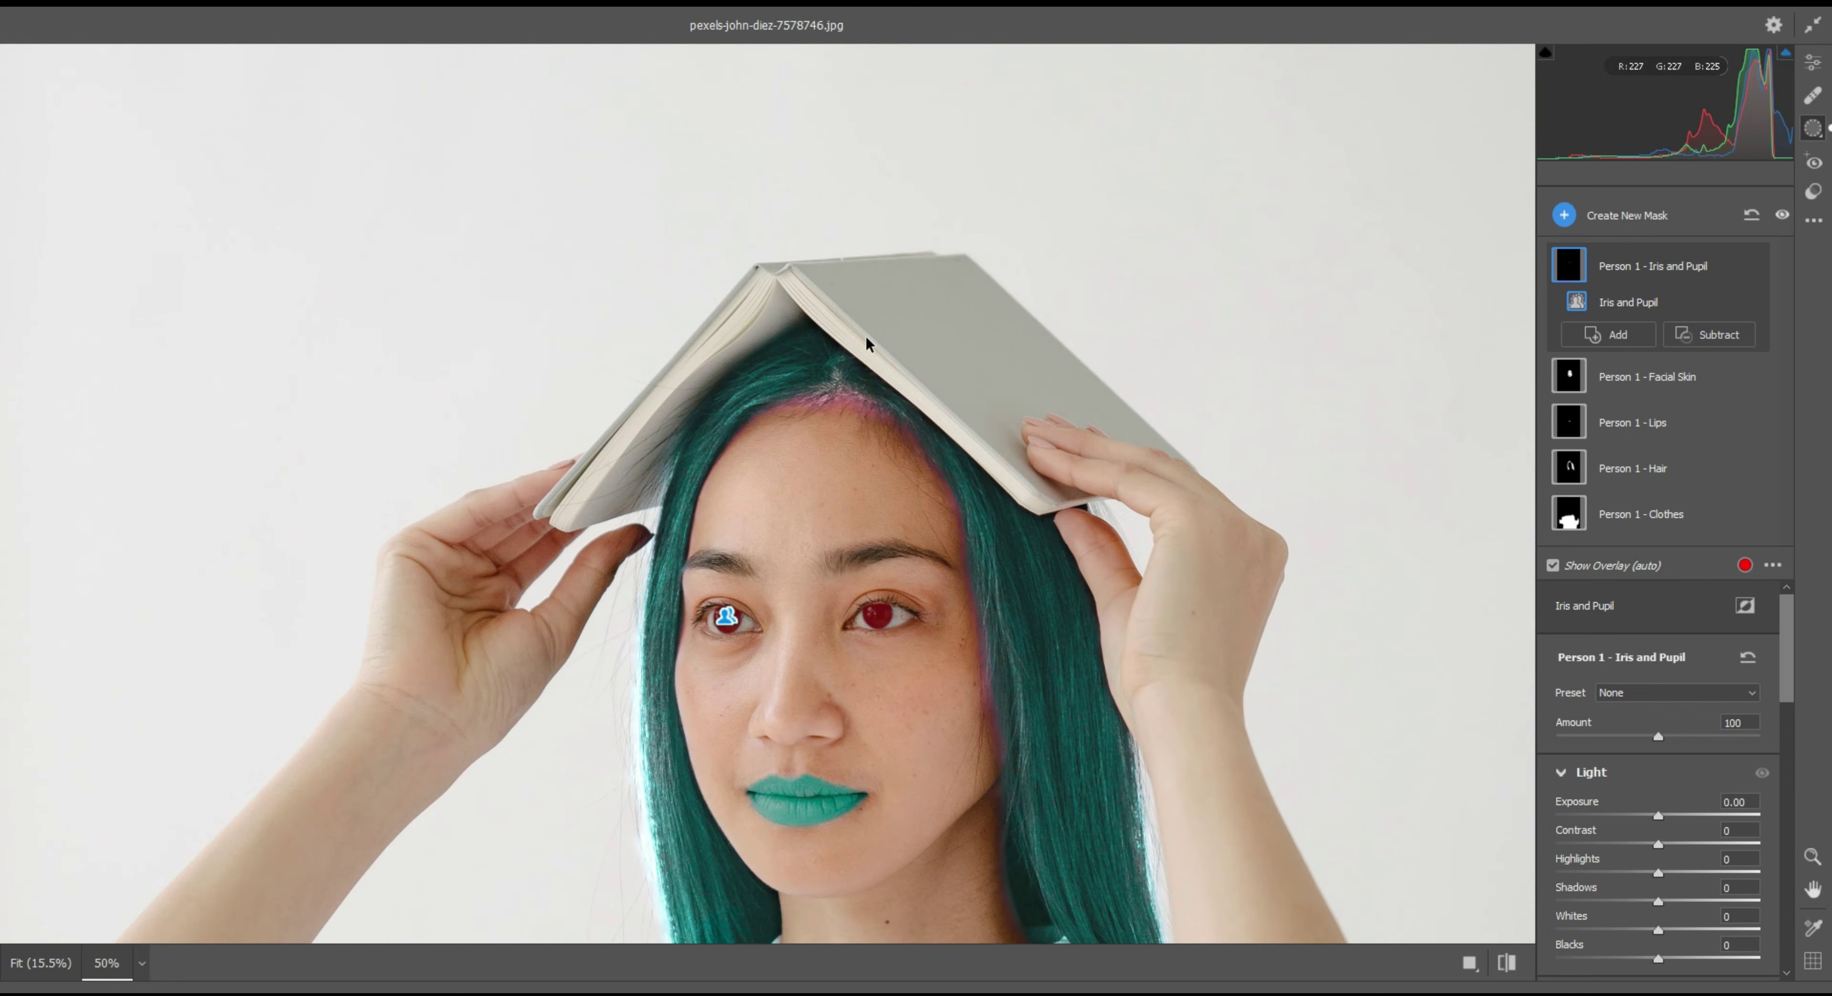
{"action": "scroll", "coordinate": [868, 485], "scroll_direction": "up", "scroll_amount": 1}
{"action": "scroll", "coordinate": [868, 485], "scroll_direction": "down", "scroll_amount": 1}
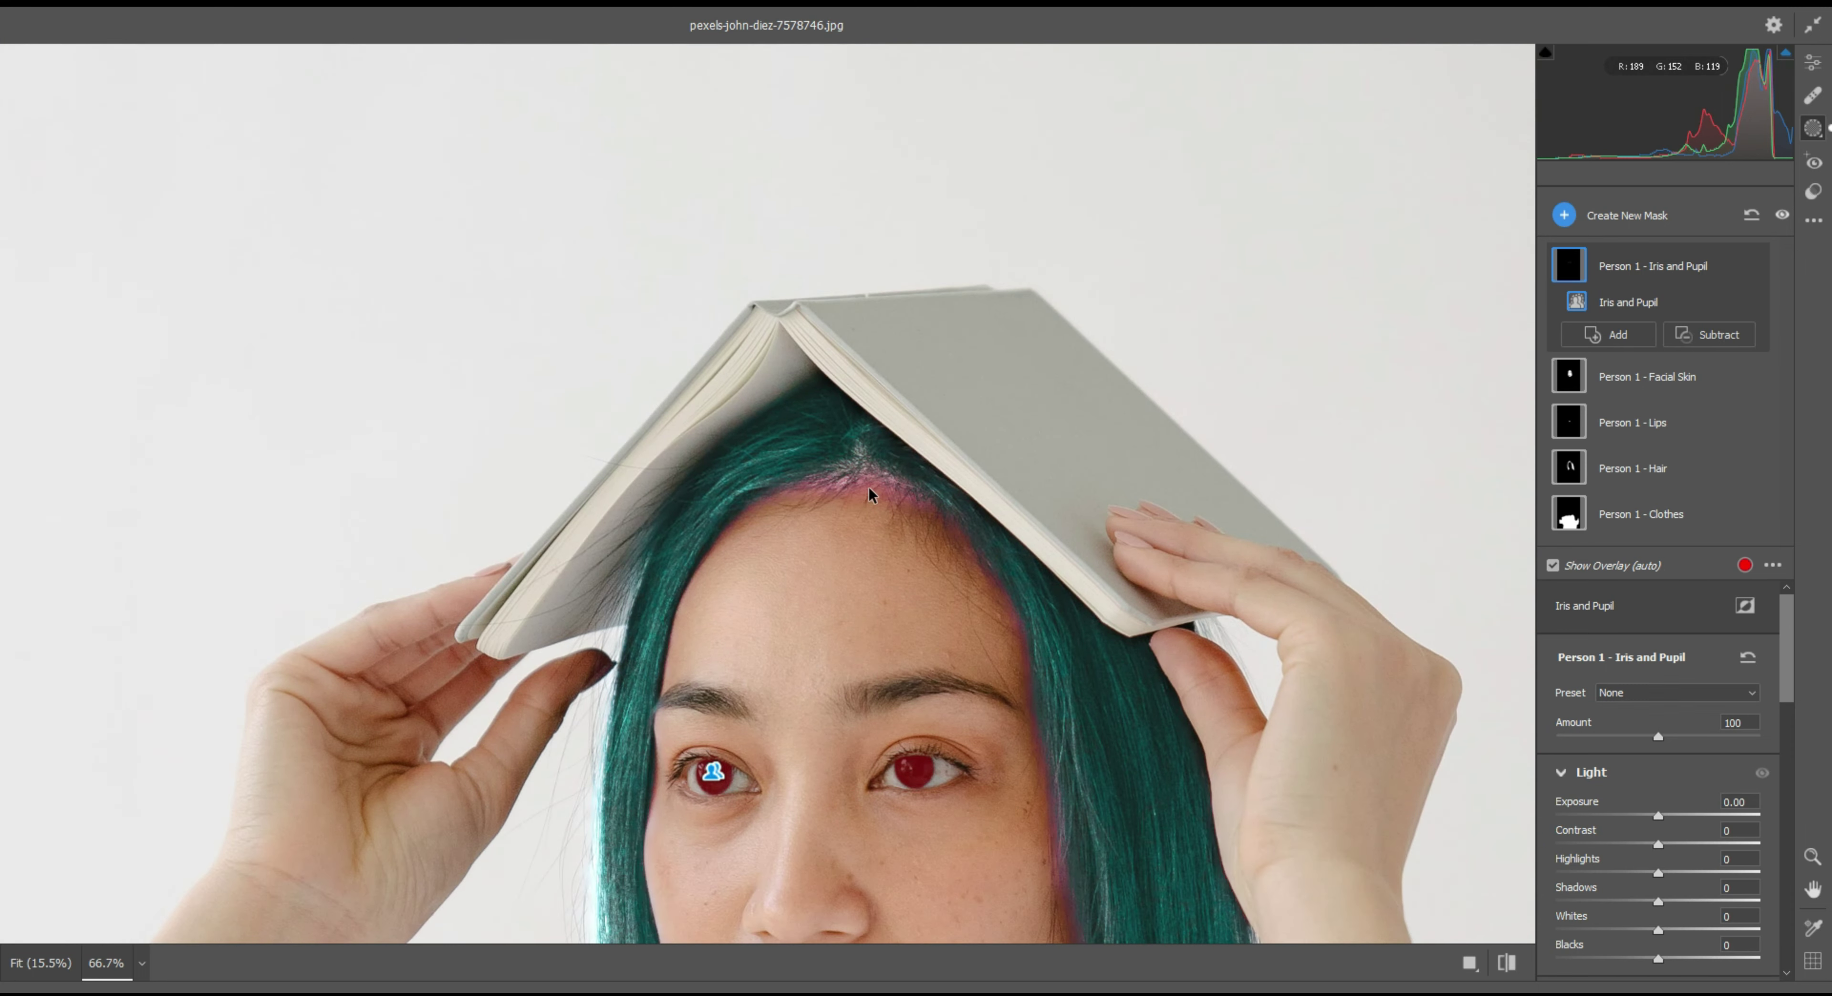
{"action": "scroll", "coordinate": [869, 486], "scroll_direction": "down", "scroll_amount": 2}
{"action": "scroll", "coordinate": [870, 486], "scroll_direction": "down", "scroll_amount": 2}
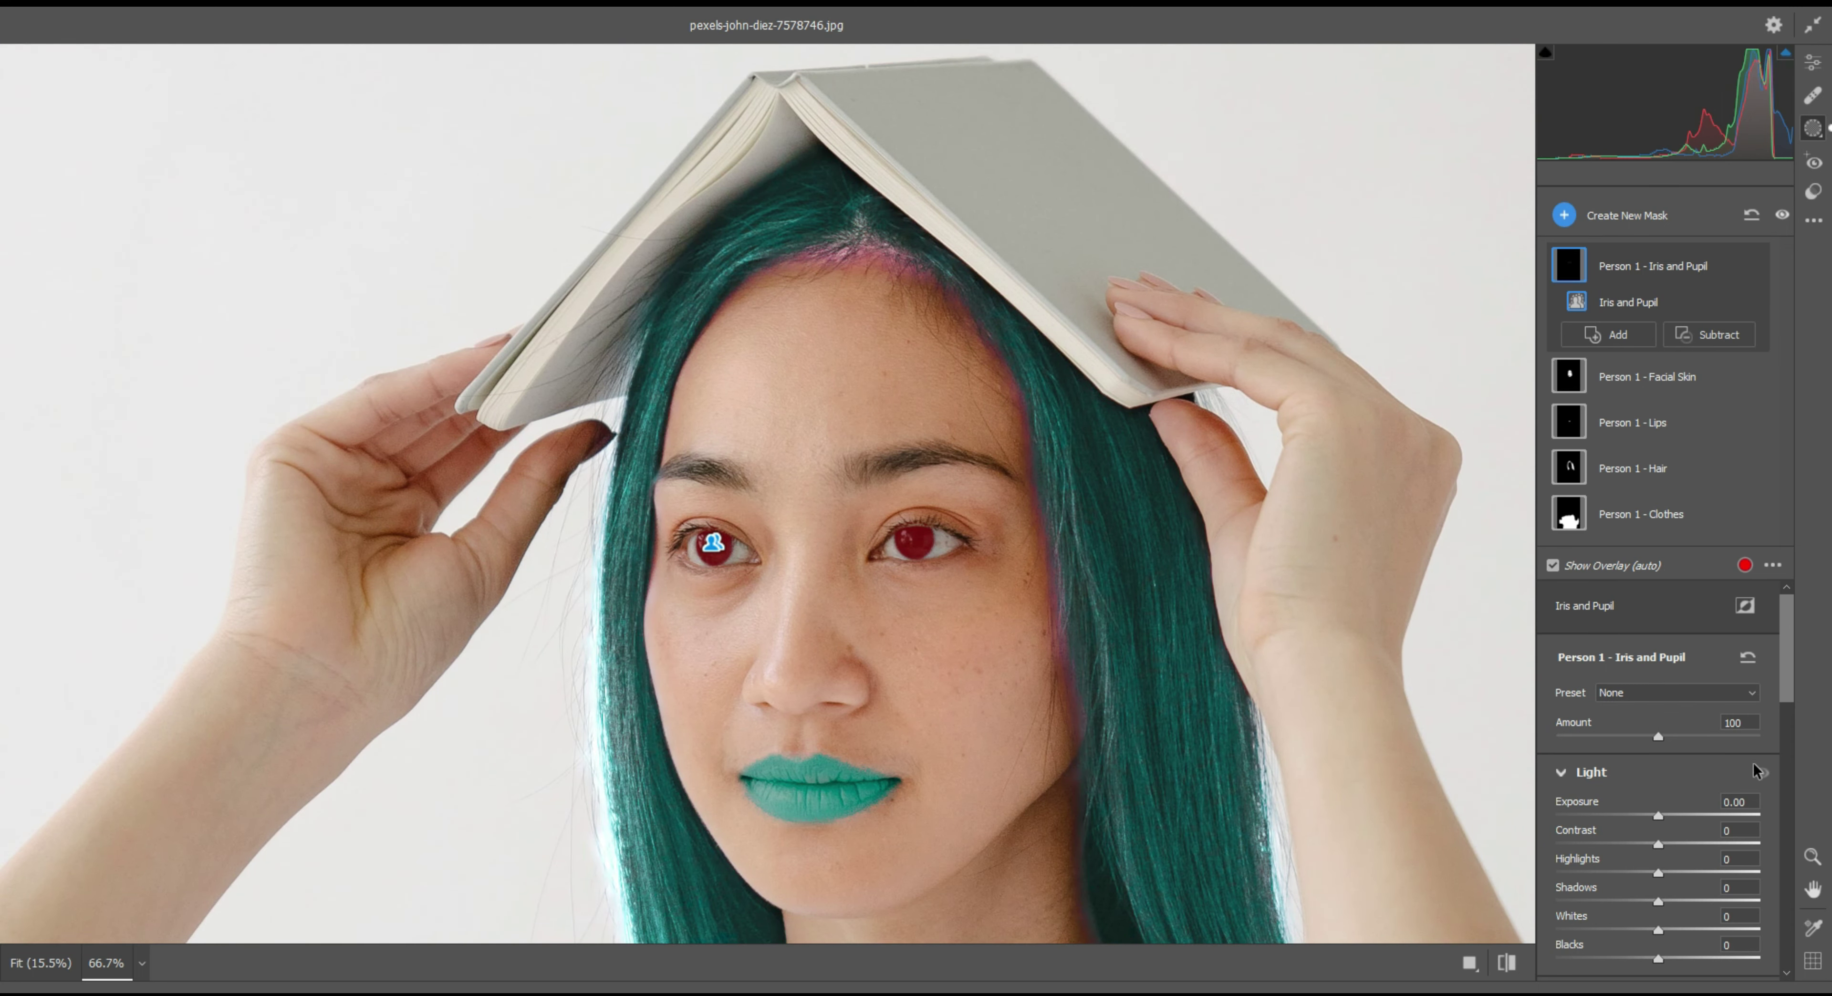
{"action": "scroll", "coordinate": [1753, 771], "scroll_direction": "down", "scroll_amount": 3}
{"action": "left_click_drag", "start_coordinate": [1657, 785], "coordinate": [1763, 780]}
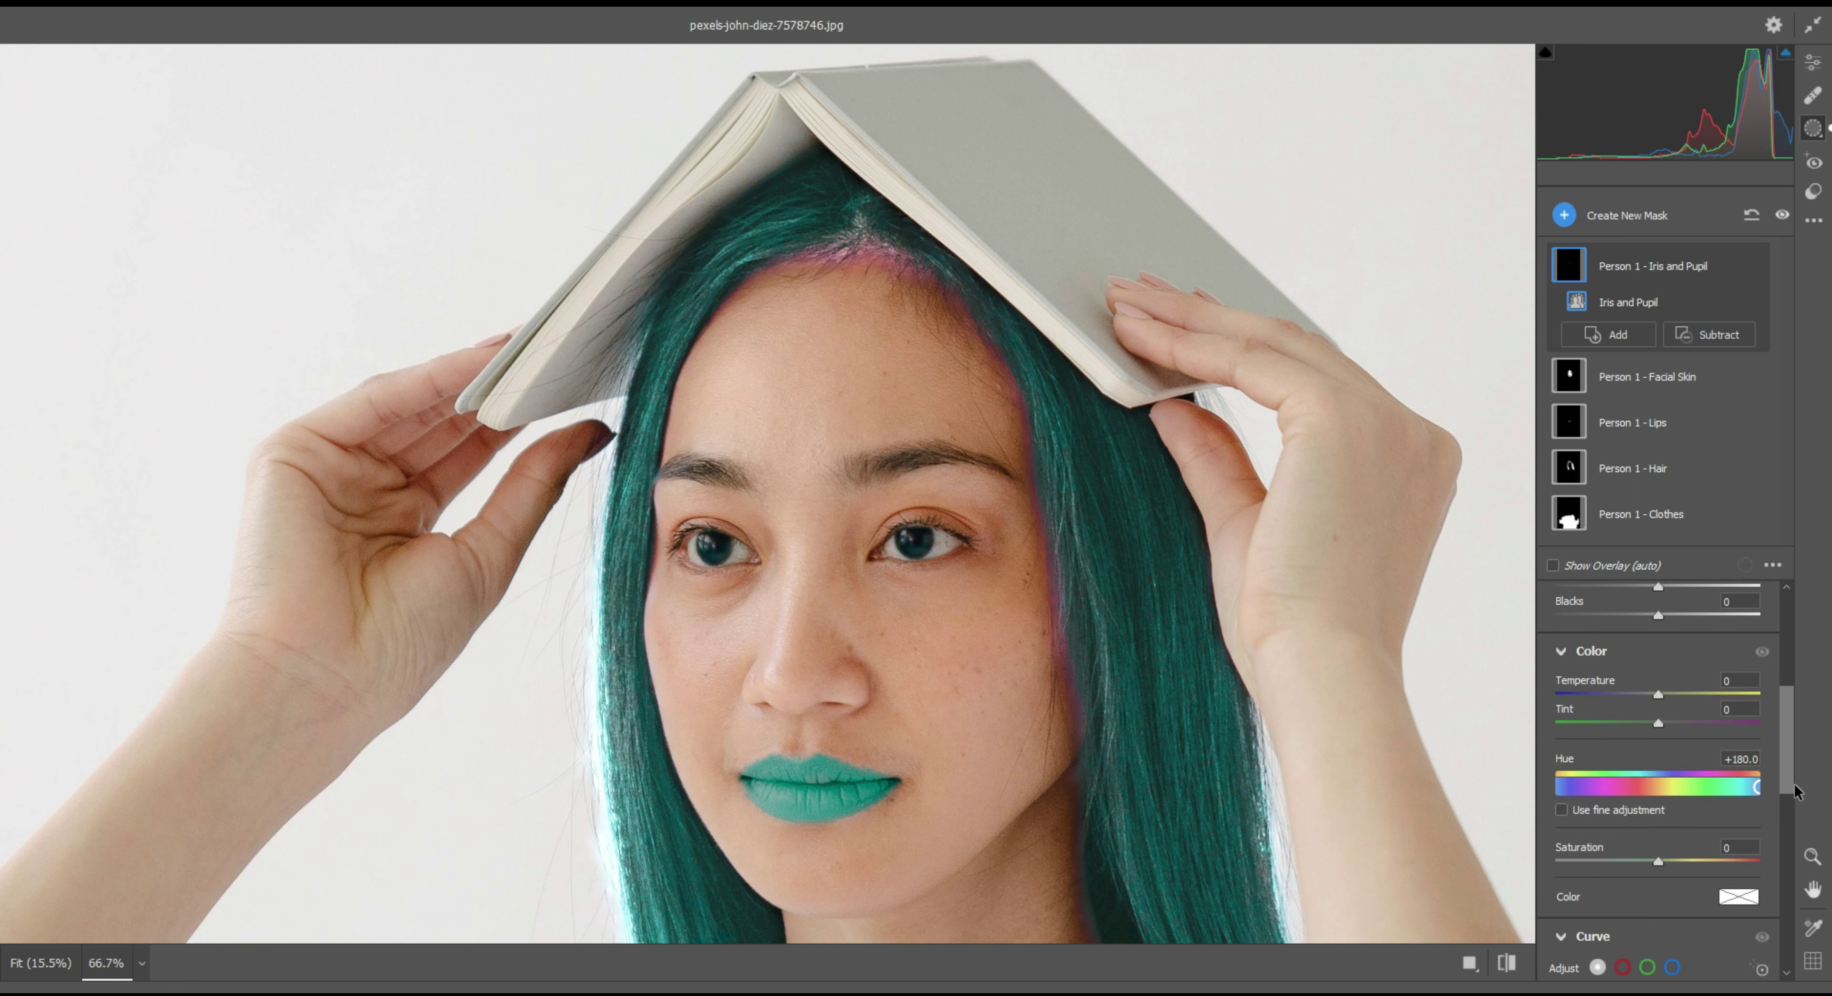
{"action": "left_click", "coordinate": [1750, 786]}
{"action": "mouse_move", "coordinate": [1641, 692]}
{"action": "left_mouse_down"}
{"action": "mouse_move", "coordinate": [1610, 693]}
{"action": "mouse_move", "coordinate": [1664, 692]}
{"action": "left_mouse_up"}
Brighten the eyes to Exposure +0.50 and, after trying green and brown, set Hue +157.1
{"action": "scroll", "coordinate": [1668, 676], "scroll_direction": "up", "scroll_amount": 3}
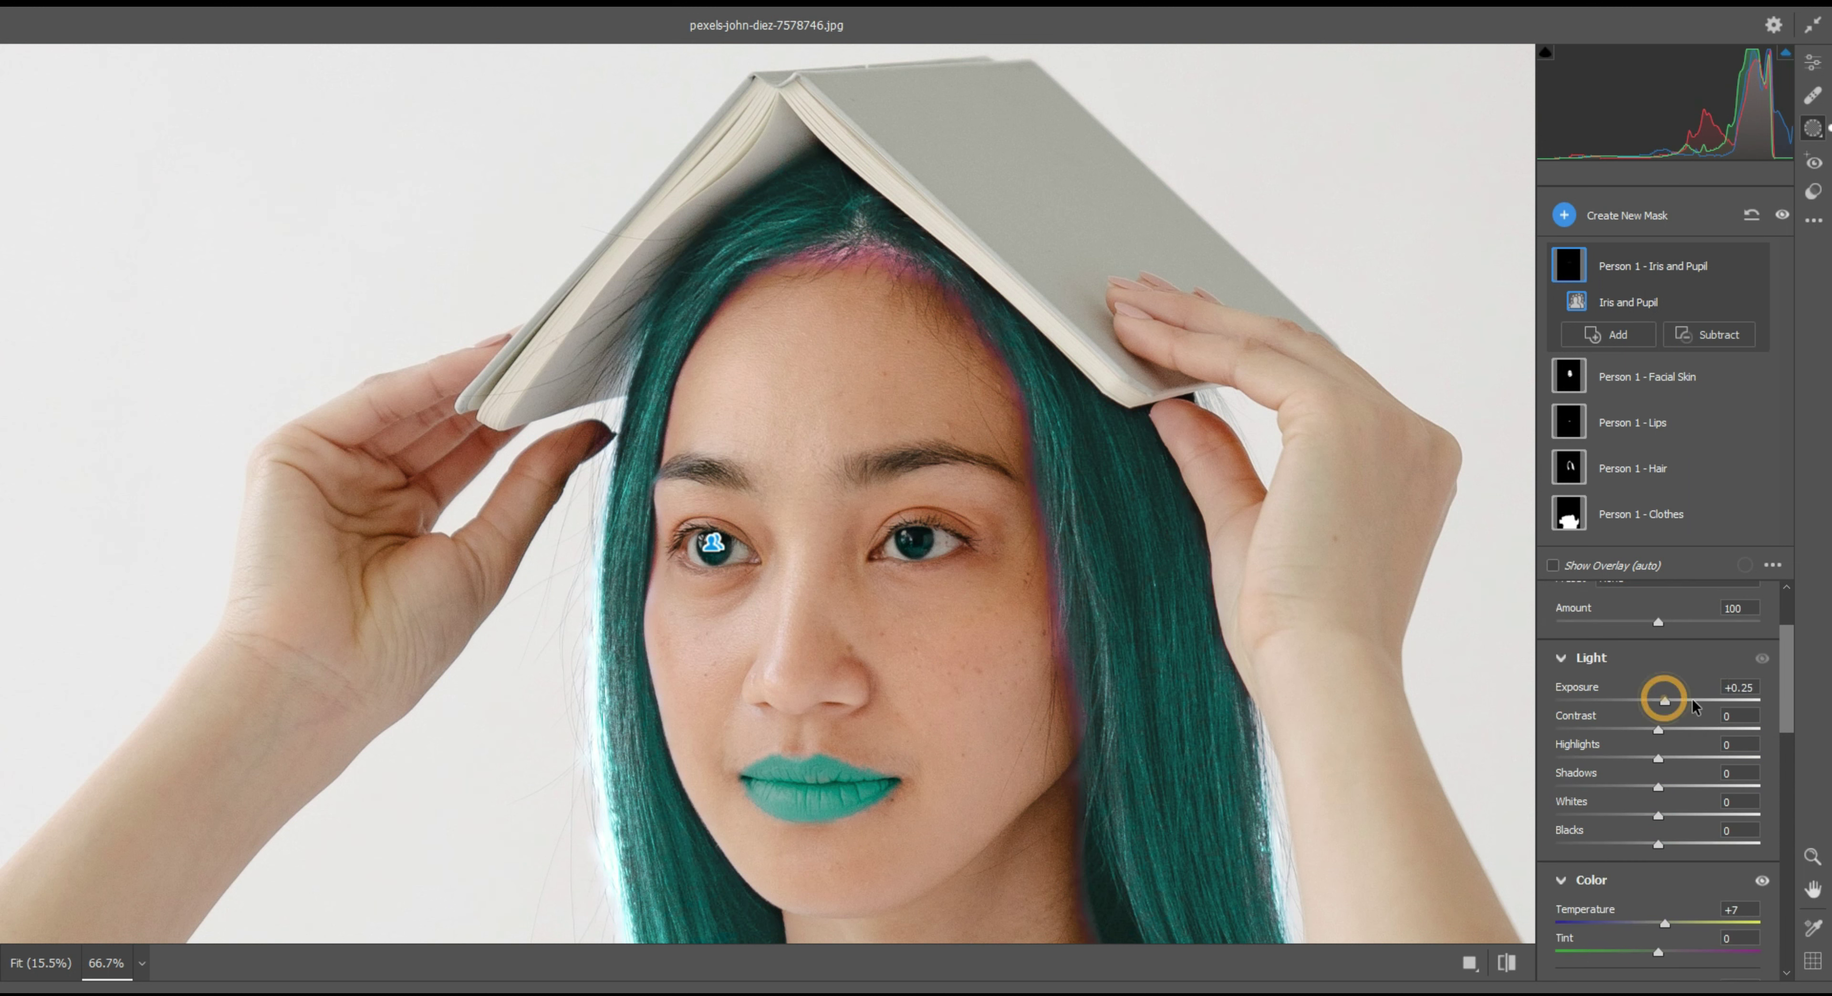
{"action": "mouse_move", "coordinate": [1691, 705]}
{"action": "left_mouse_down"}
{"action": "mouse_move", "coordinate": [1667, 757]}
{"action": "mouse_move", "coordinate": [1686, 759]}
{"action": "left_mouse_up"}
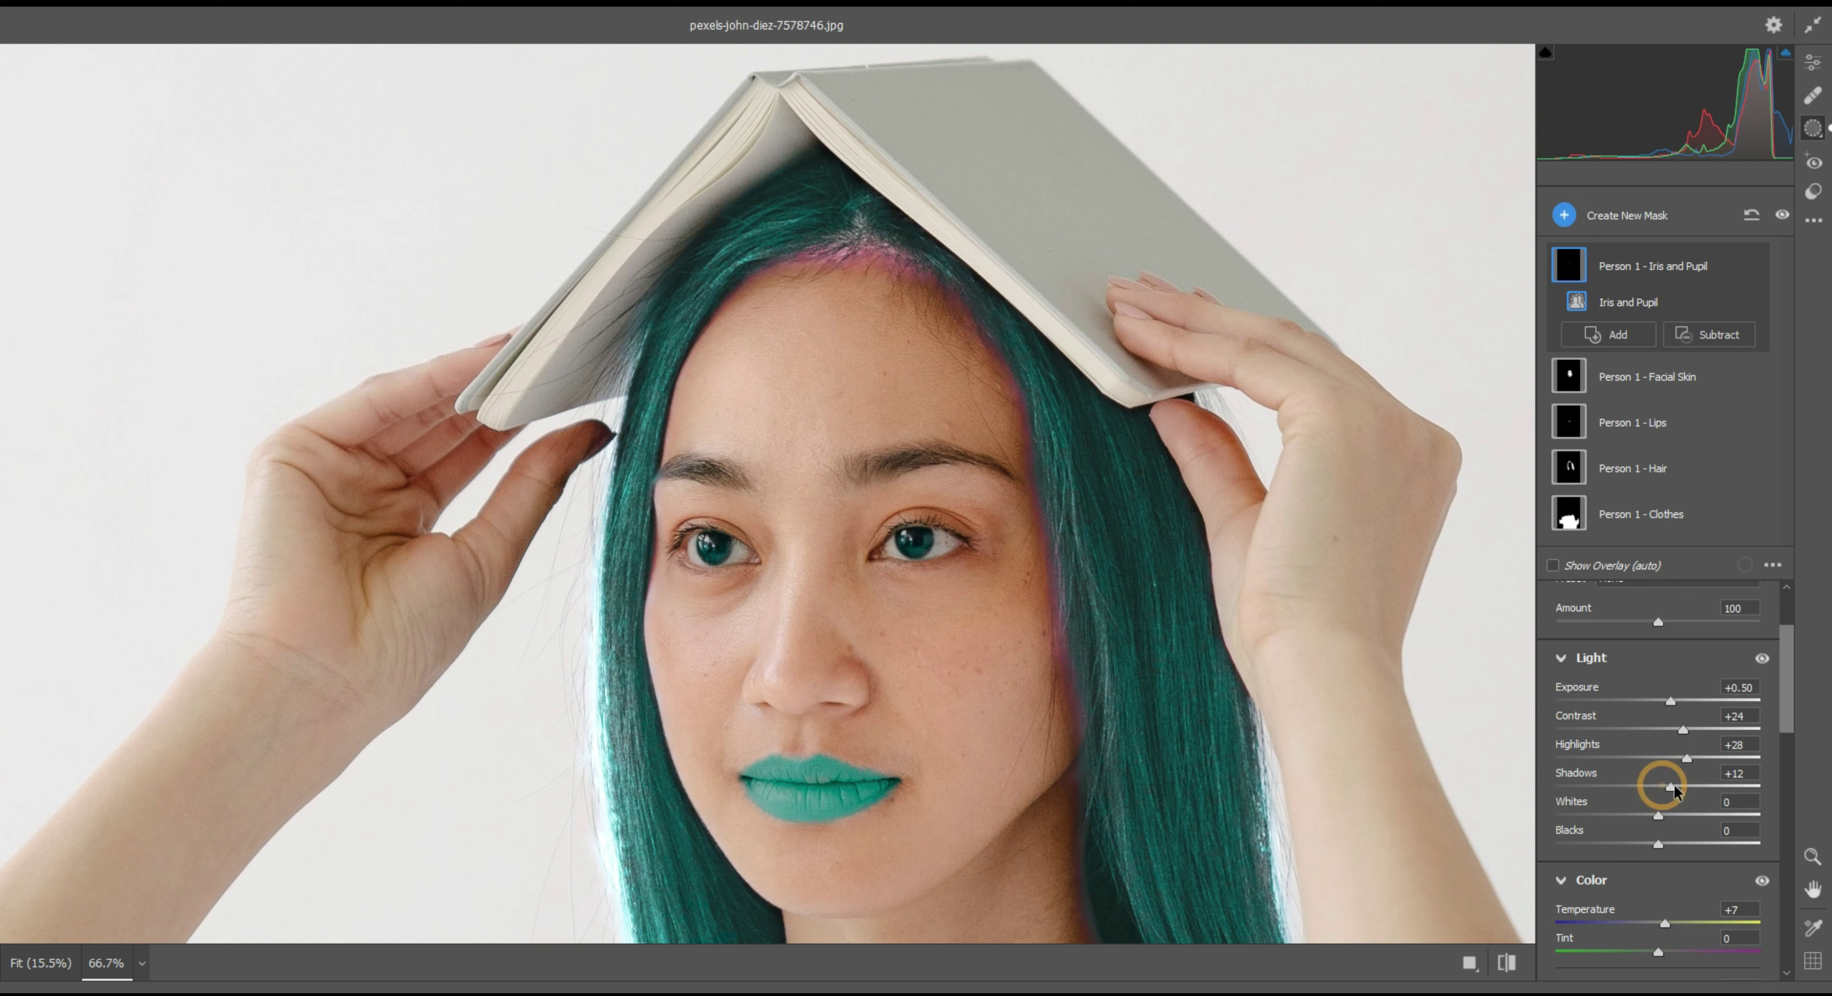
{"action": "scroll", "coordinate": [1664, 790], "scroll_direction": "down", "scroll_amount": 3}
{"action": "mouse_move", "coordinate": [1672, 788]}
{"action": "left_mouse_down"}
{"action": "mouse_move", "coordinate": [1569, 797]}
{"action": "mouse_move", "coordinate": [1803, 785]}
{"action": "left_mouse_up"}
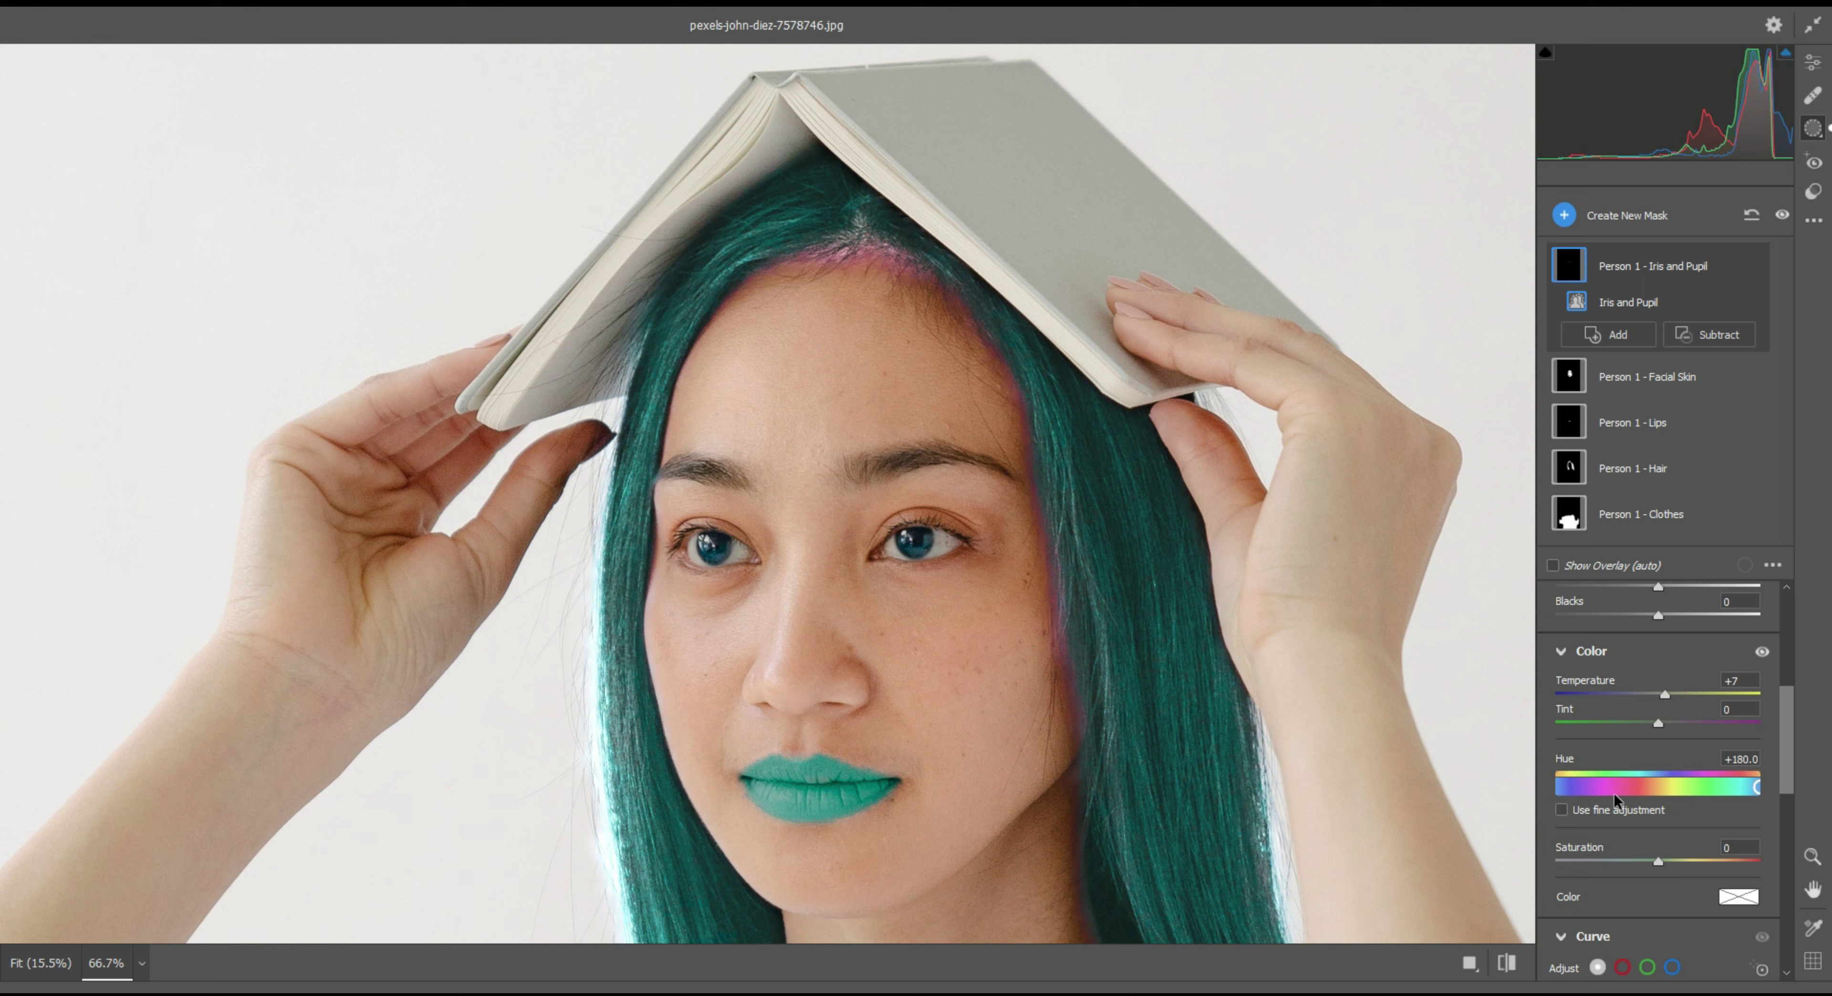
{"action": "left_click_drag", "start_coordinate": [1615, 793], "coordinate": [1563, 803]}
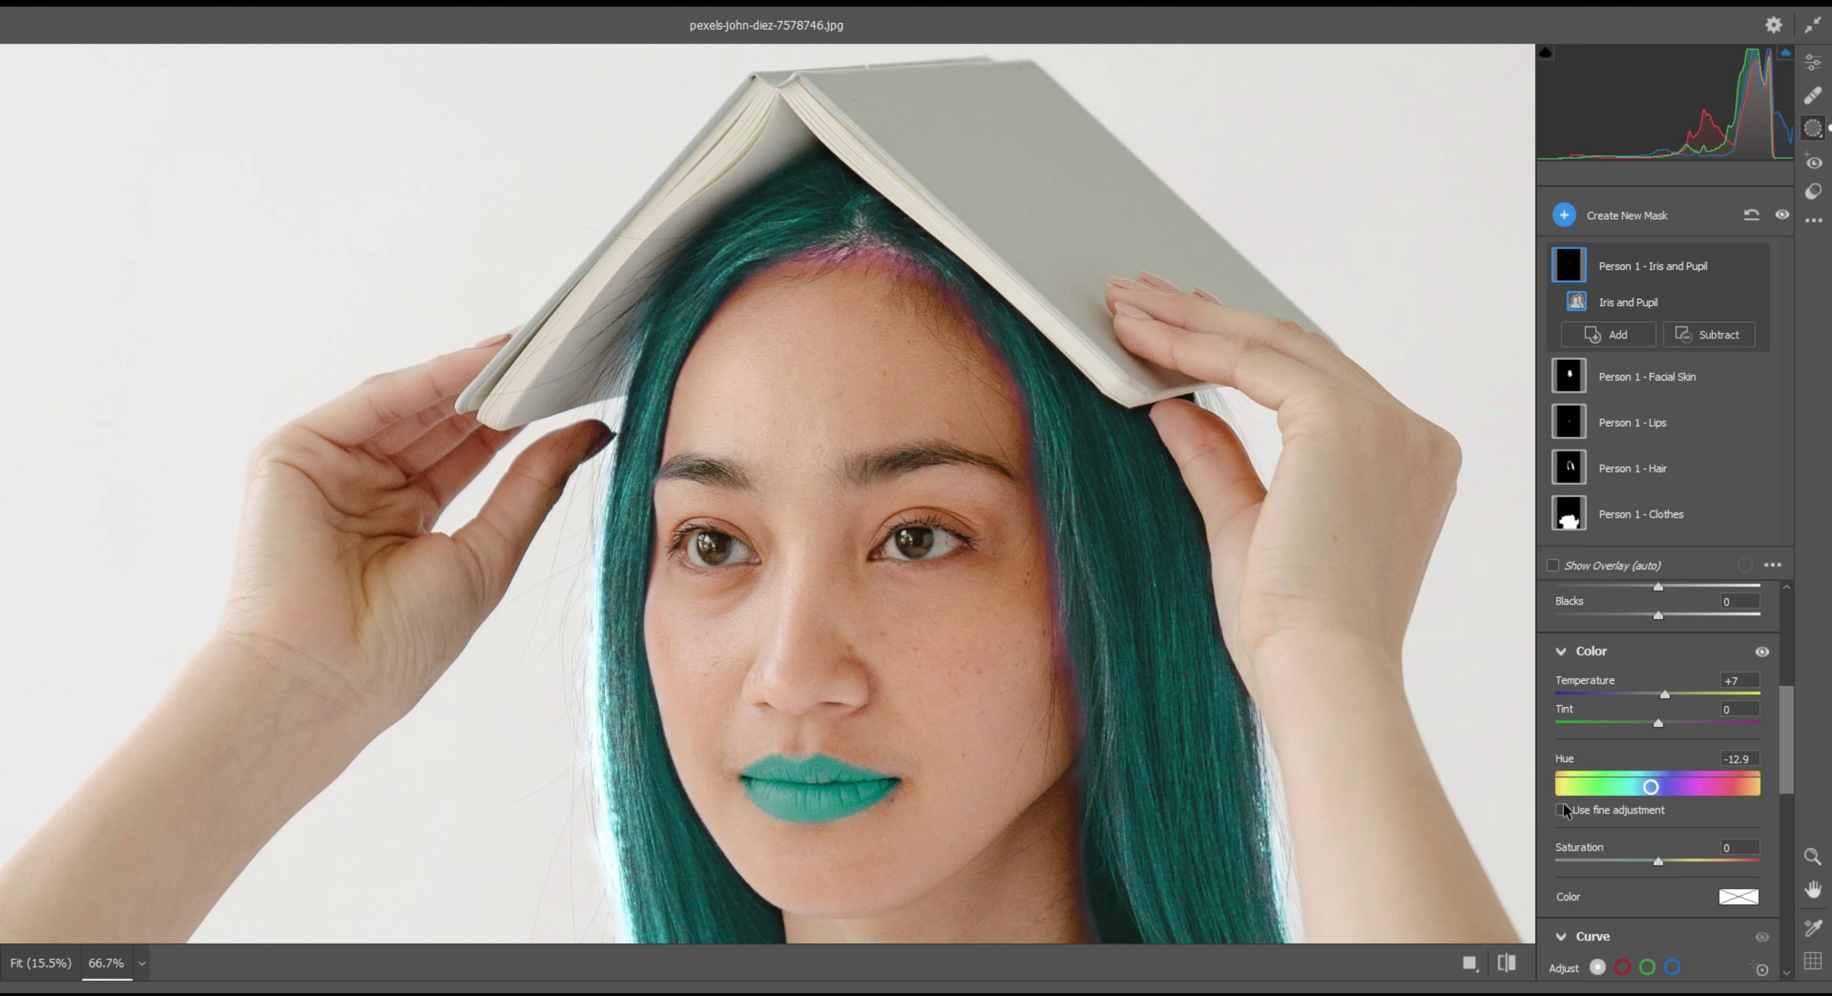
{"action": "left_click_drag", "start_coordinate": [1544, 808], "coordinate": [1748, 788]}
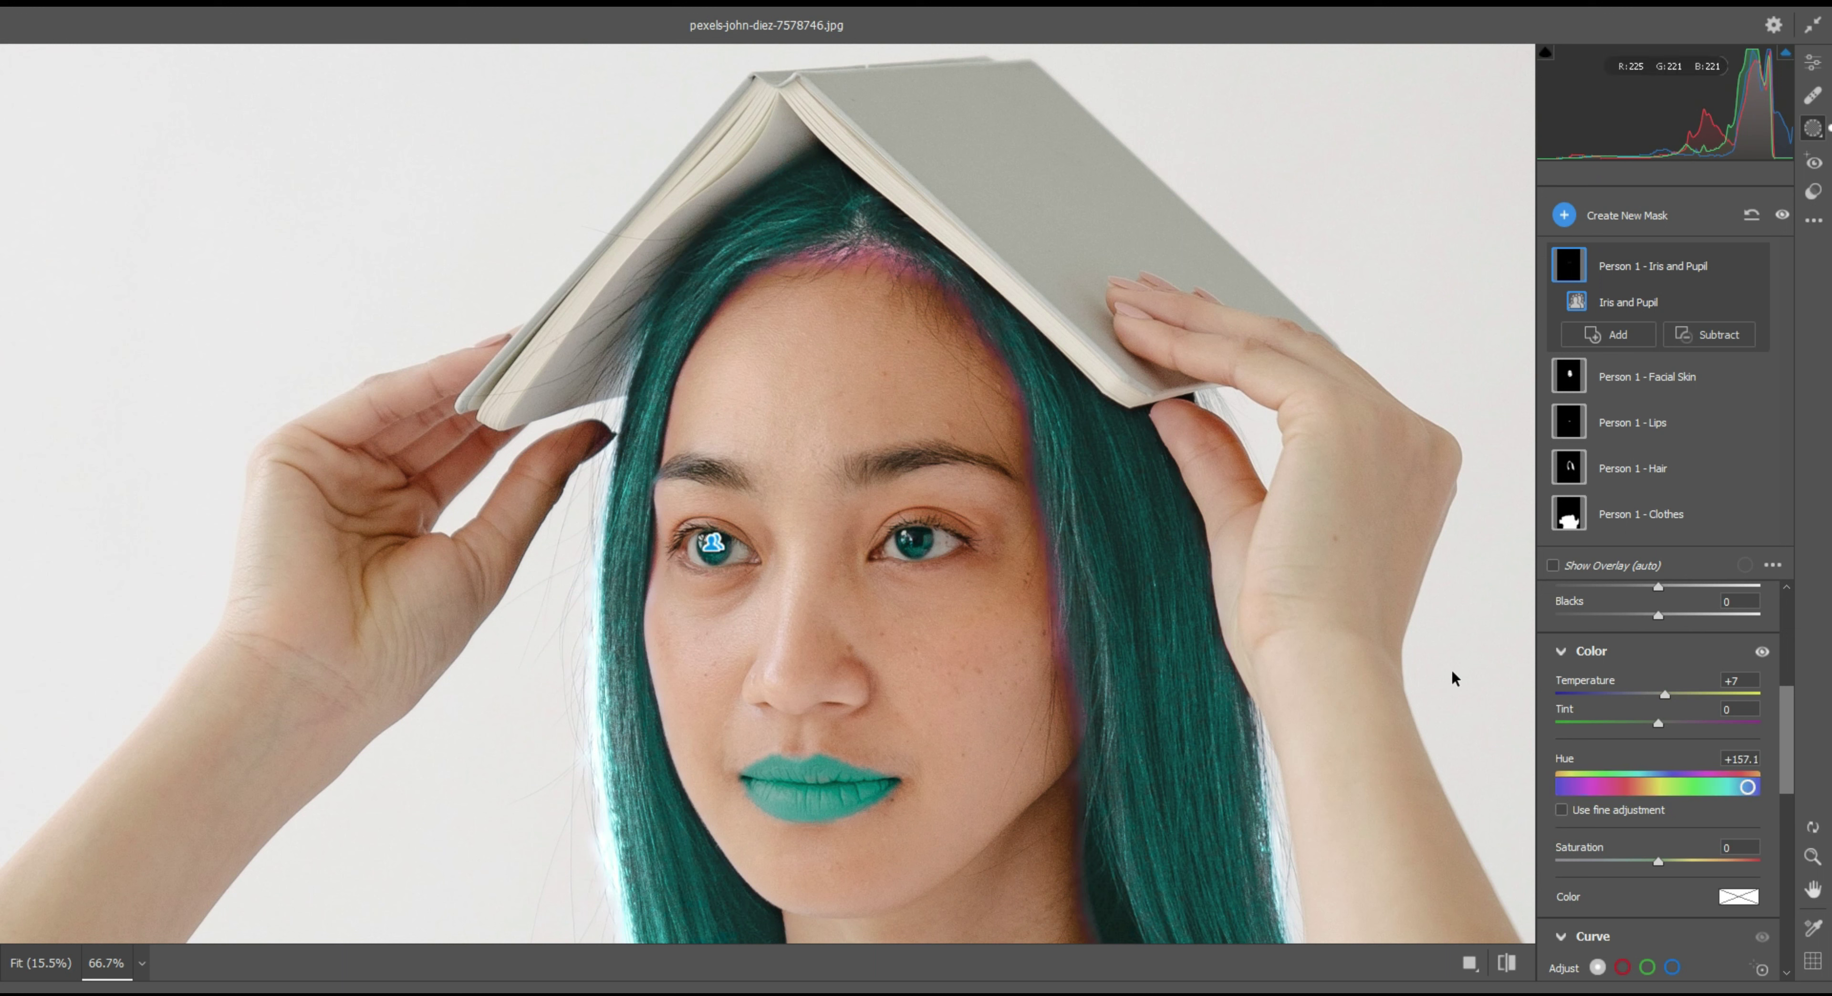
{"action": "left_click", "coordinate": [1610, 219]}
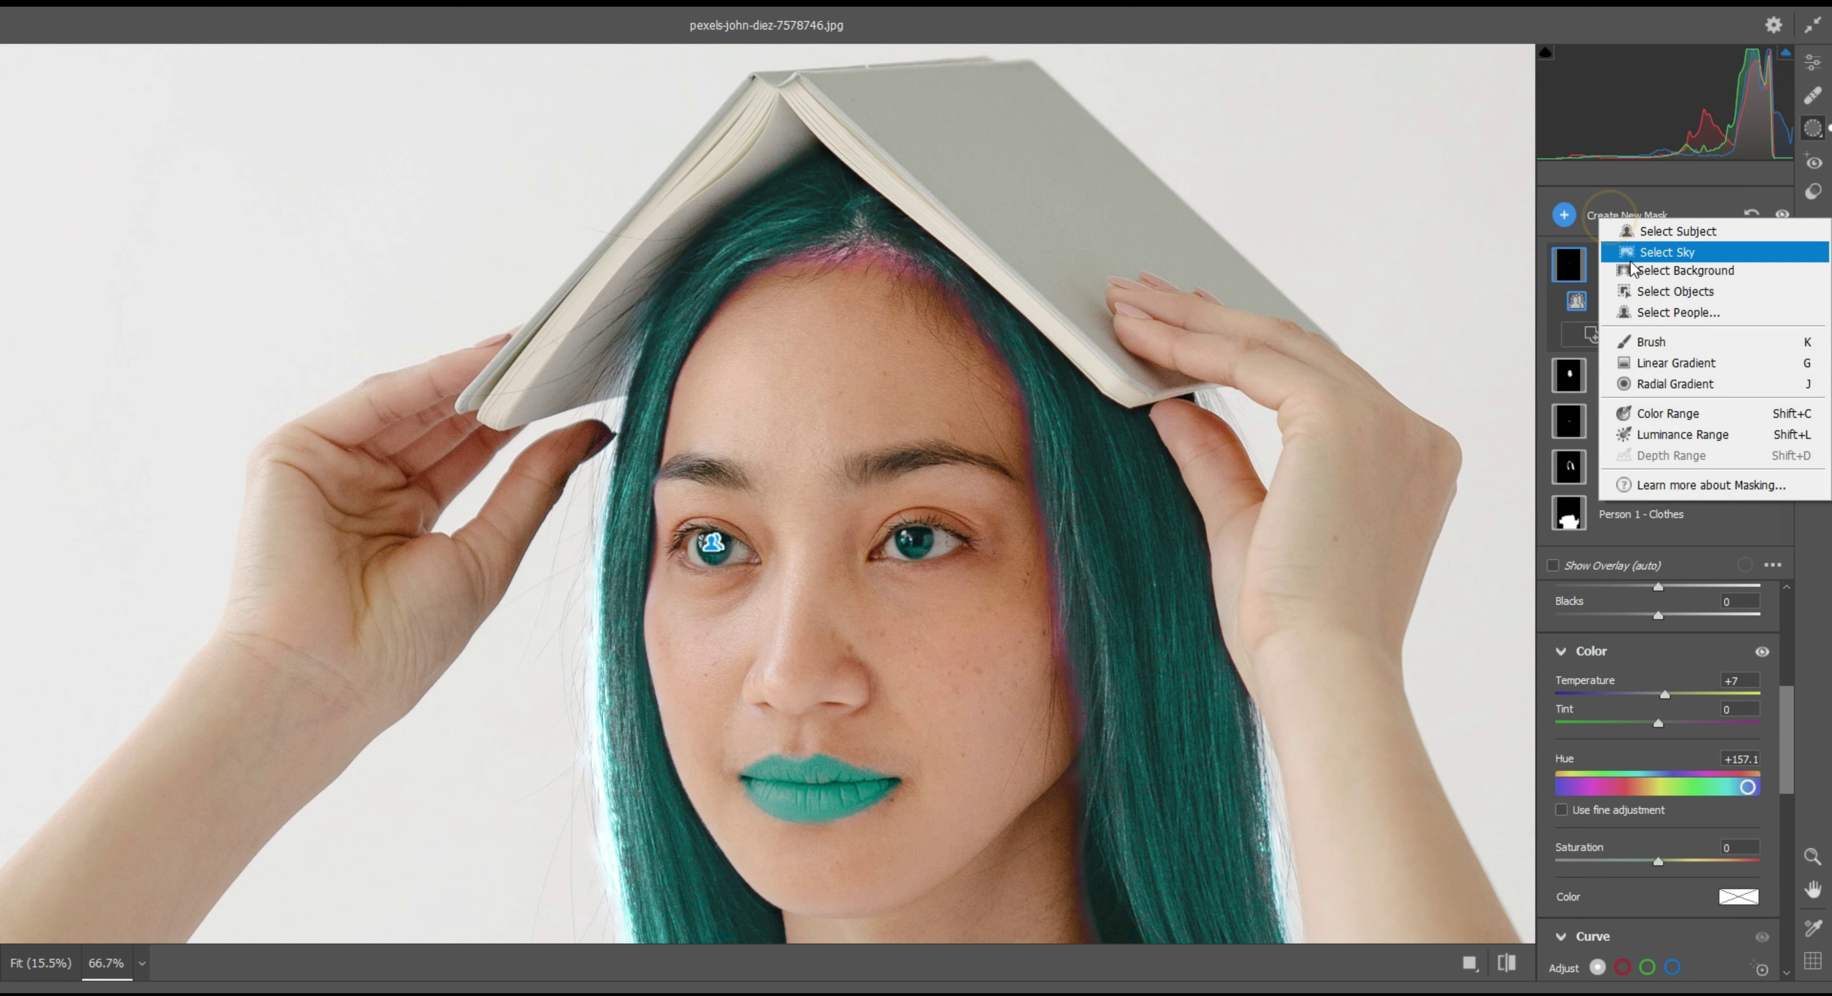
Create a Select People mask limited to Eye Sclera, named Person 1 - Eye Sclera
{"action": "left_click", "coordinate": [1648, 311]}
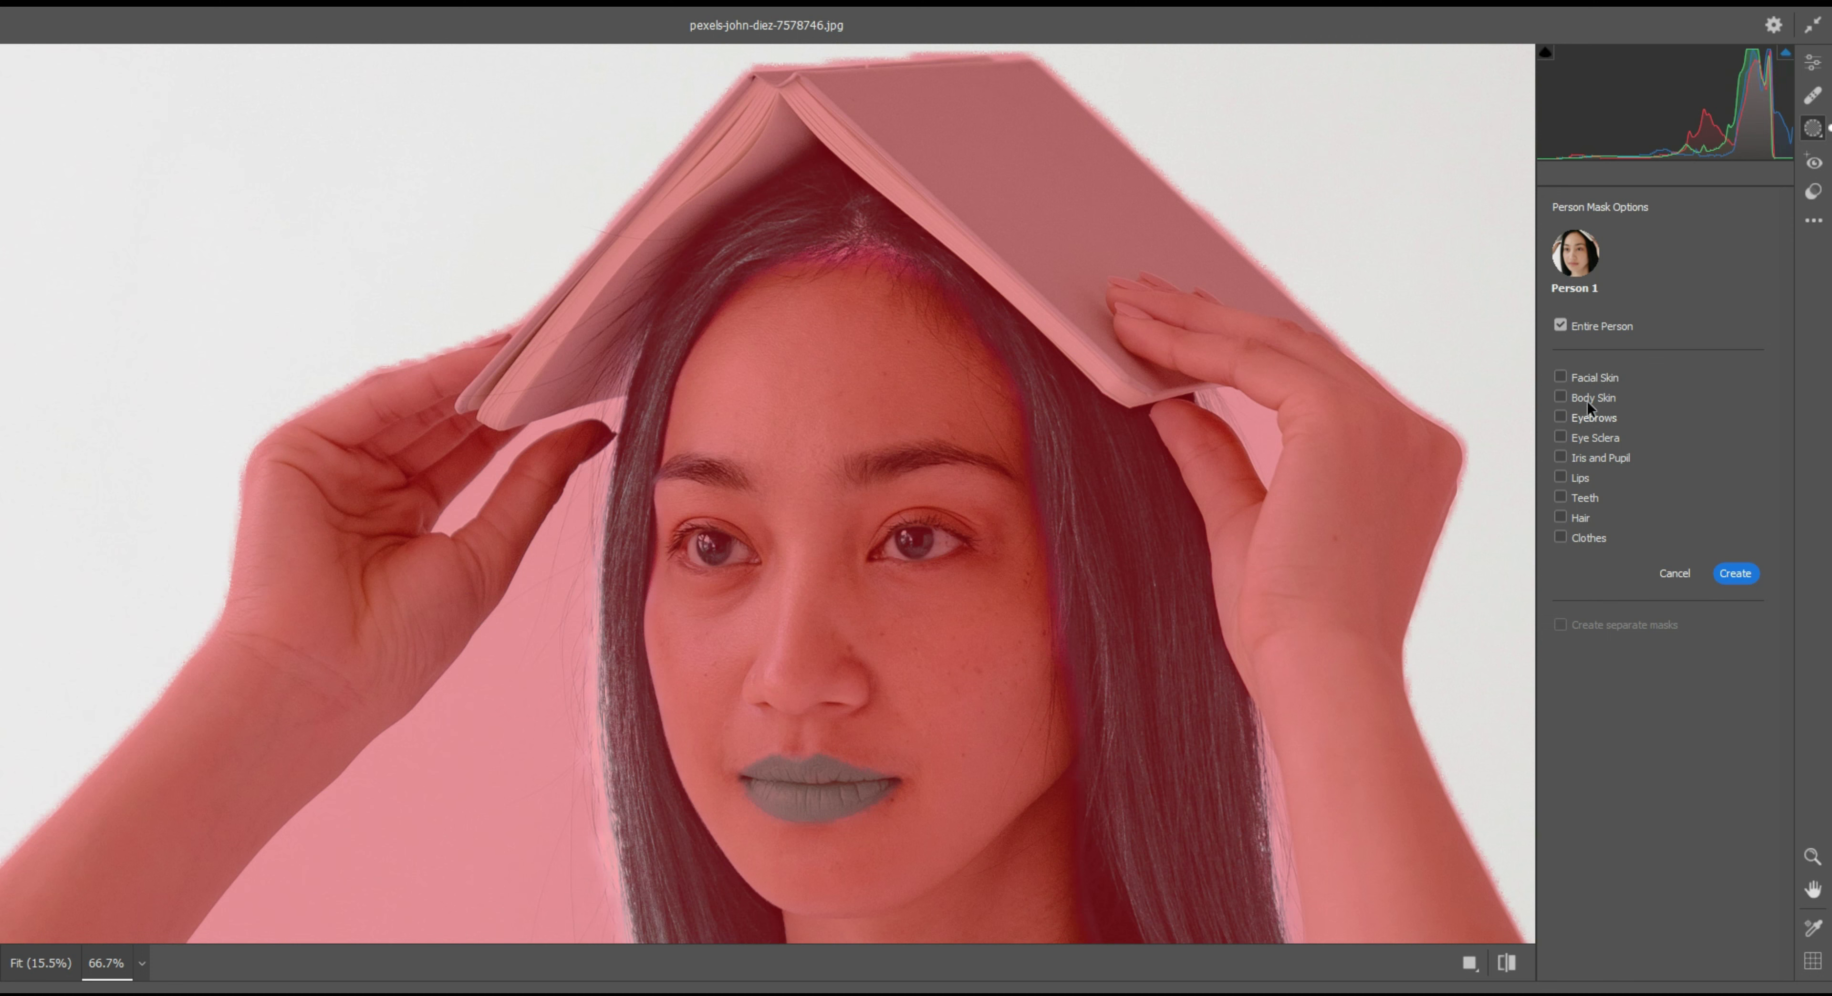
{"action": "key", "text": "ctrl+minus"}
{"action": "key", "text": "ctrl+minus"}
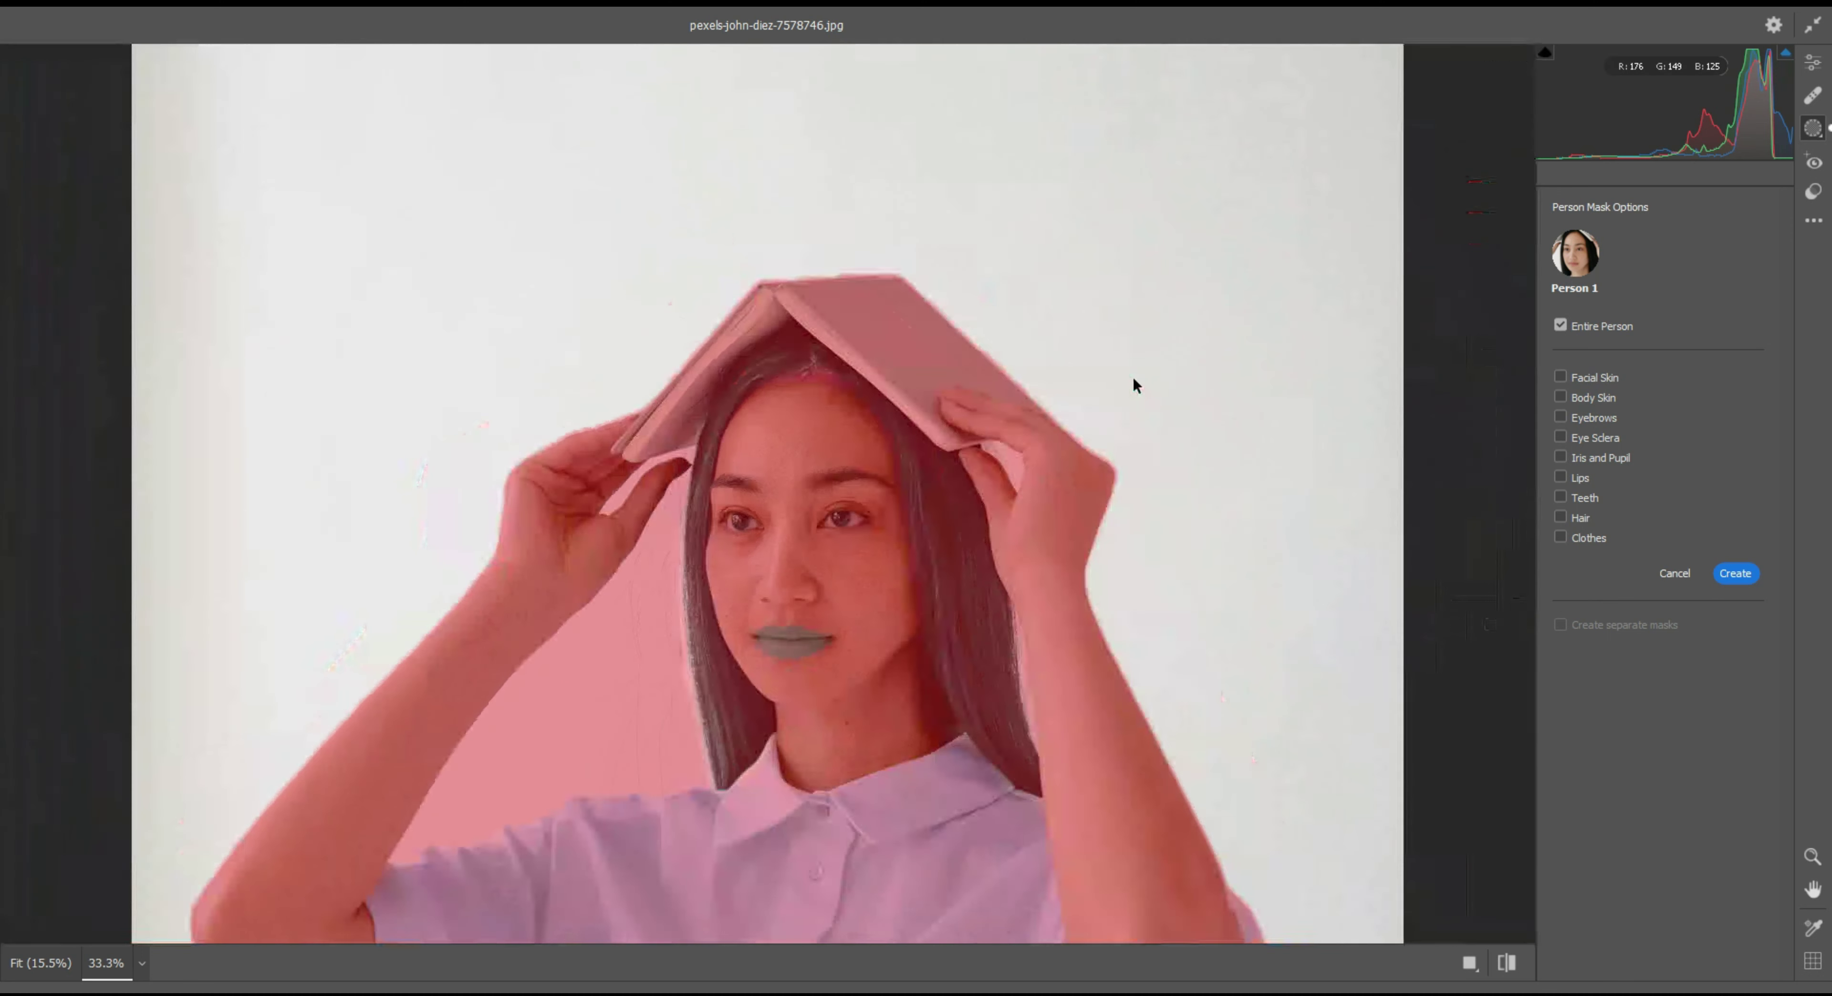
{"action": "key", "text": "ctrl+minus"}
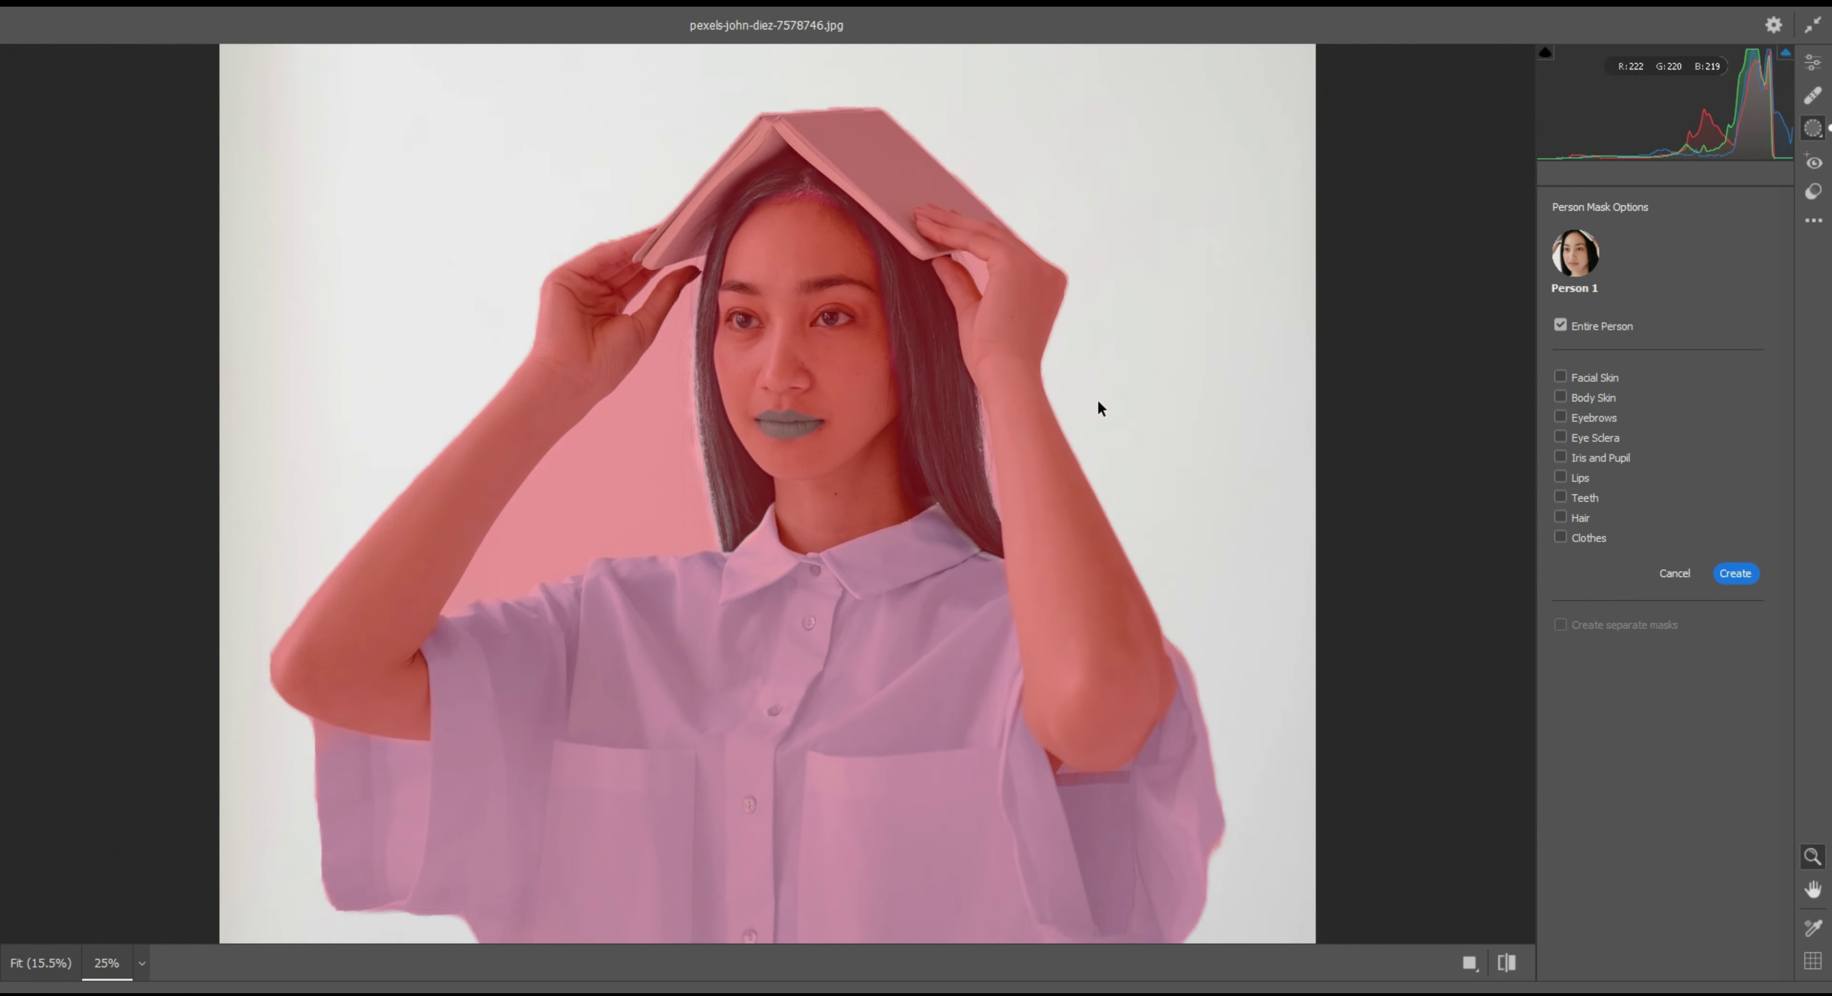
{"action": "key", "text": "ctrl+minus"}
{"action": "key", "text": "ctrl+minus"}
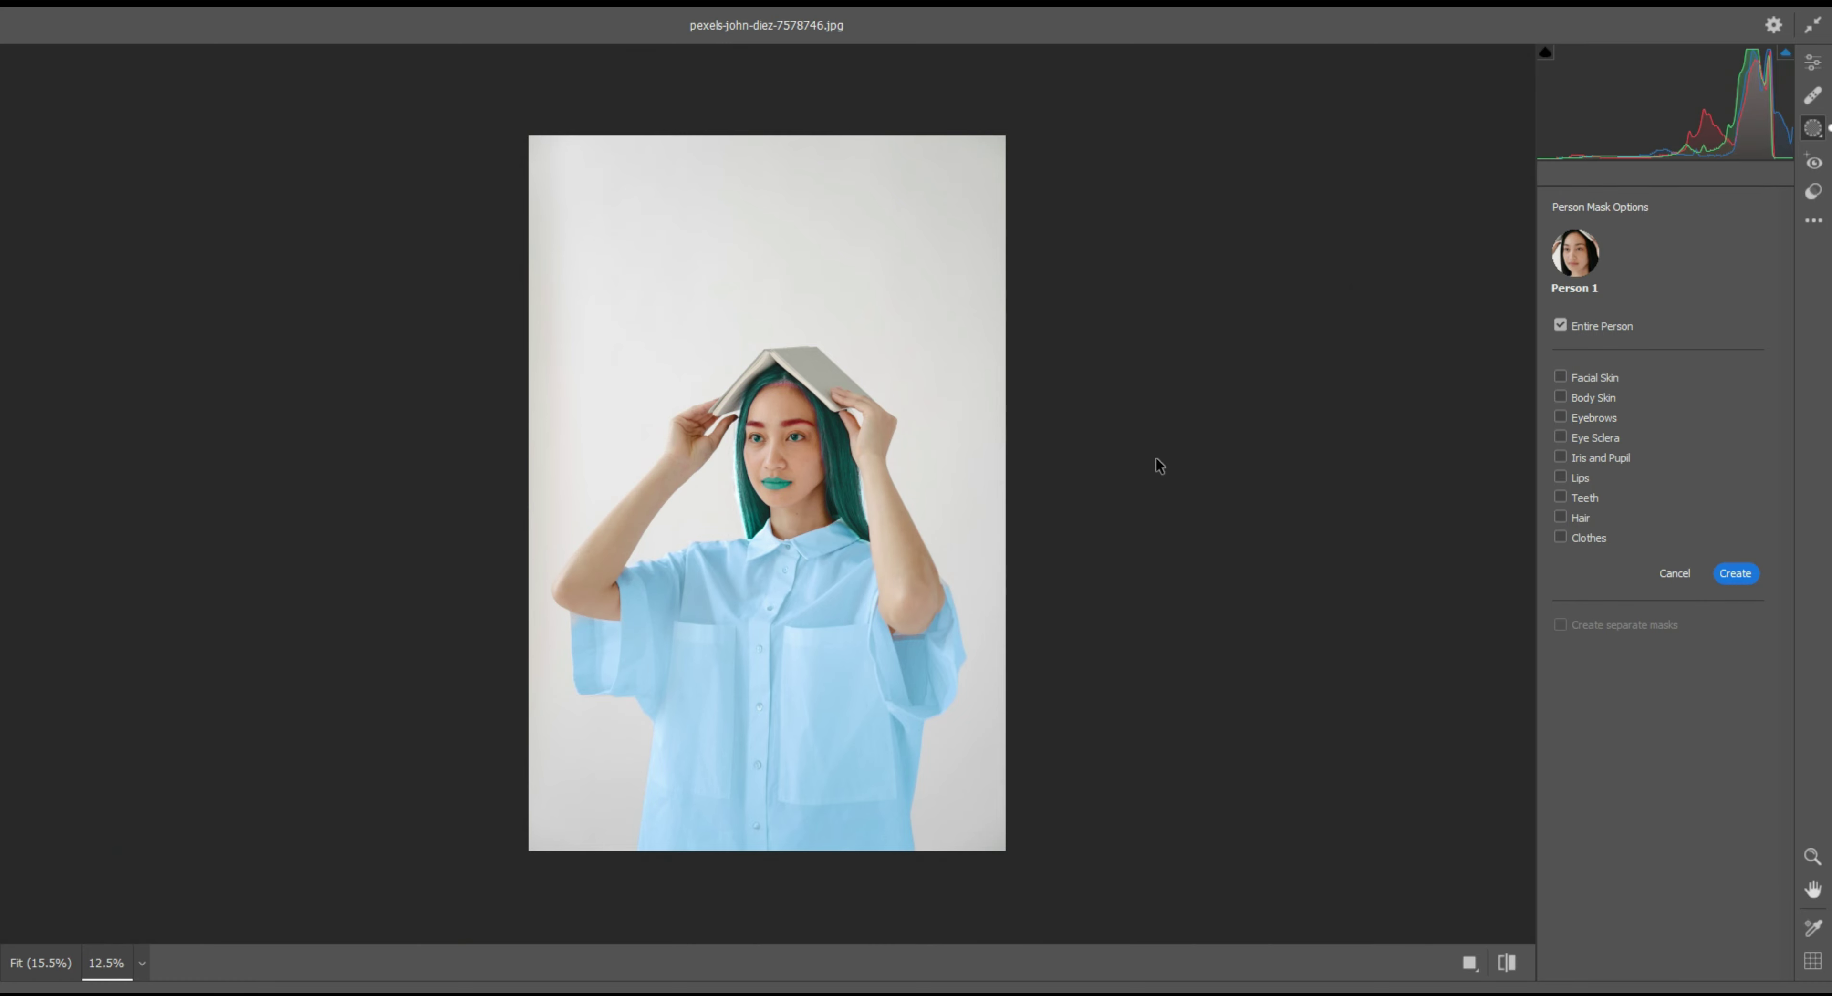
{"action": "key", "text": "ctrl+minus"}
{"action": "key", "text": "ctrl+plus"}
{"action": "key", "text": "ctrl+plus"}
{"action": "key", "text": "ctrl+plus"}
{"action": "key", "text": "ctrl+plus"}
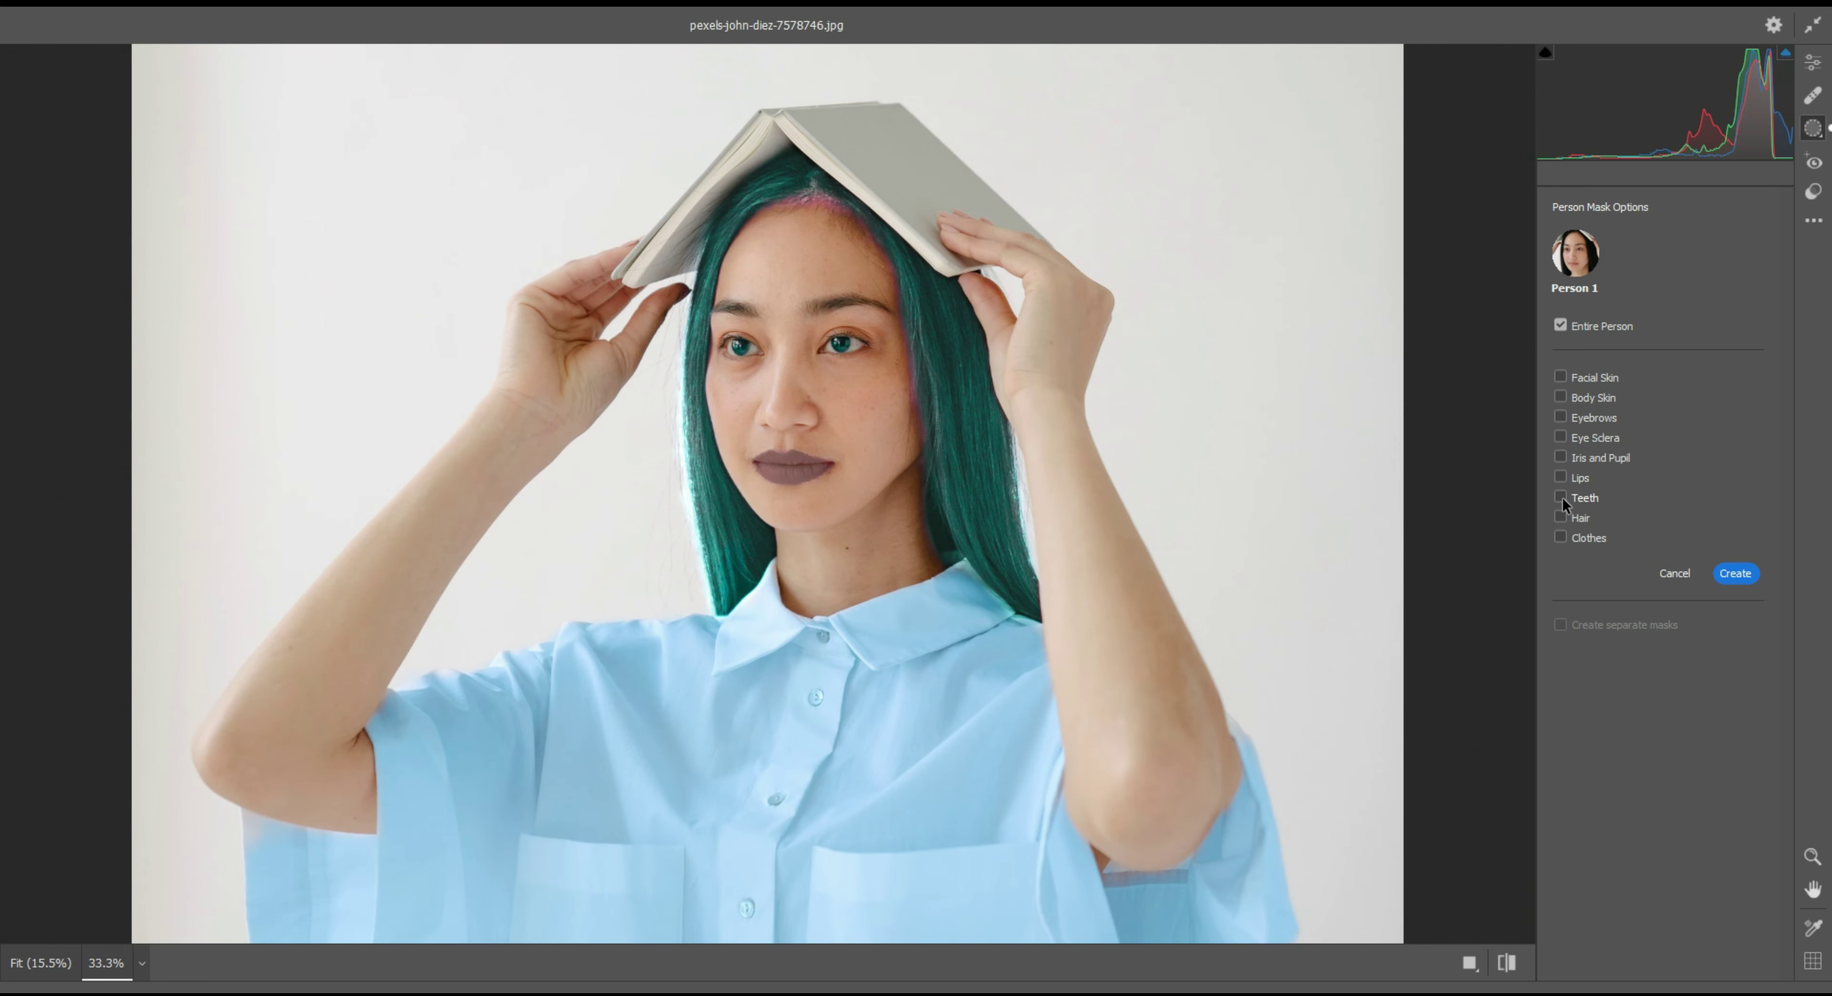
{"action": "left_click", "coordinate": [1561, 440]}
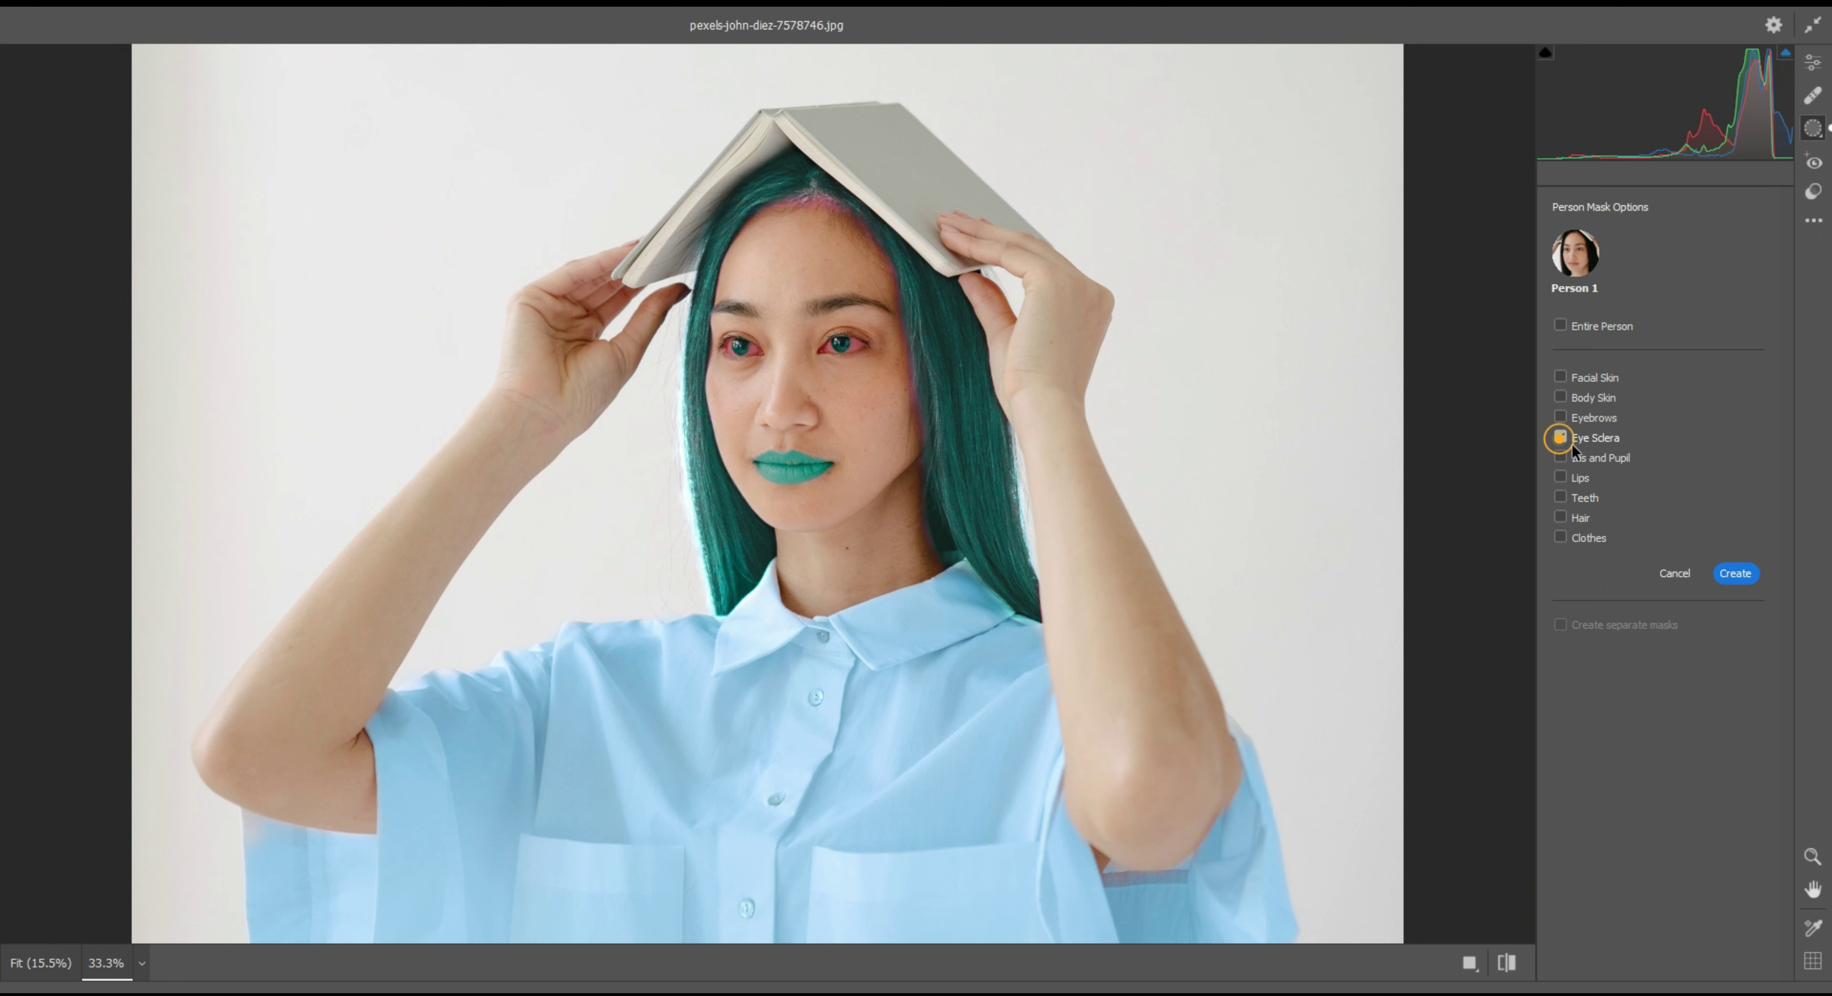
{"action": "left_click", "coordinate": [1728, 574]}
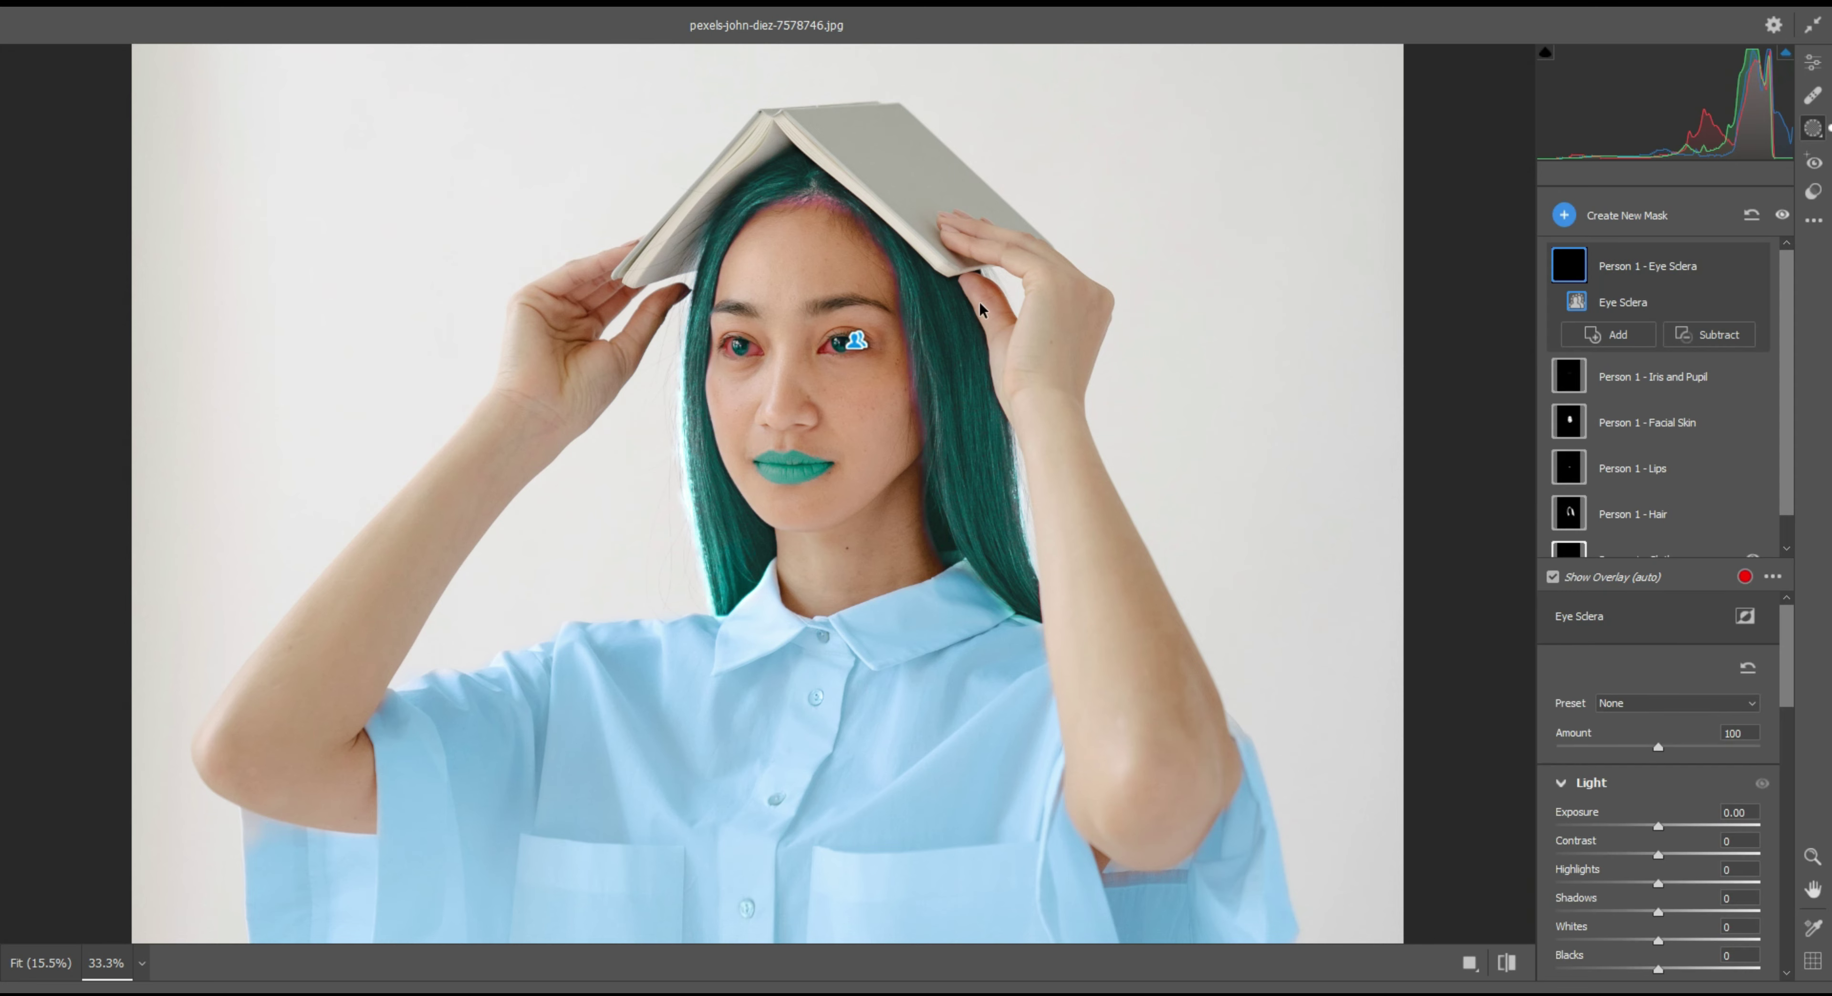
Set the eye-white mask to Exposure +0.60, neutral Hue and Saturation -12
{"action": "left_click", "coordinate": [827, 301]}
{"action": "left_click", "coordinate": [832, 299]}
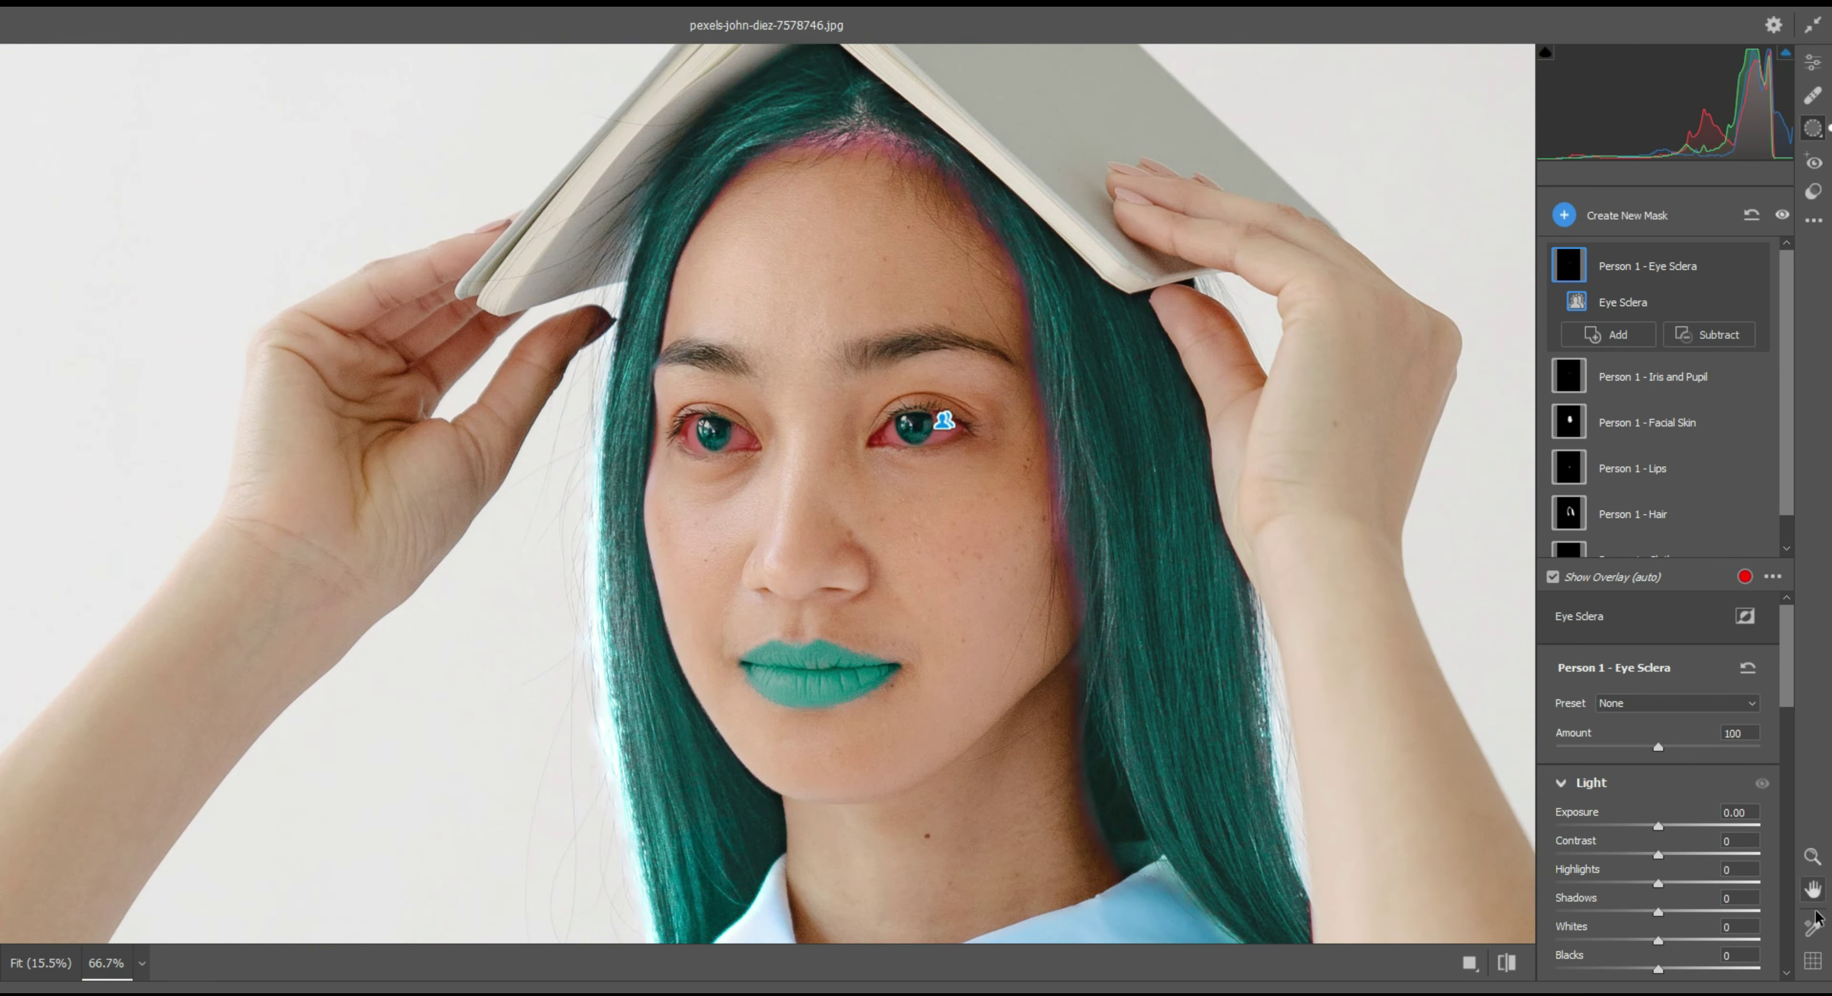
{"action": "scroll", "coordinate": [1688, 791], "scroll_direction": "down", "scroll_amount": 2}
{"action": "left_click", "coordinate": [1667, 712]}
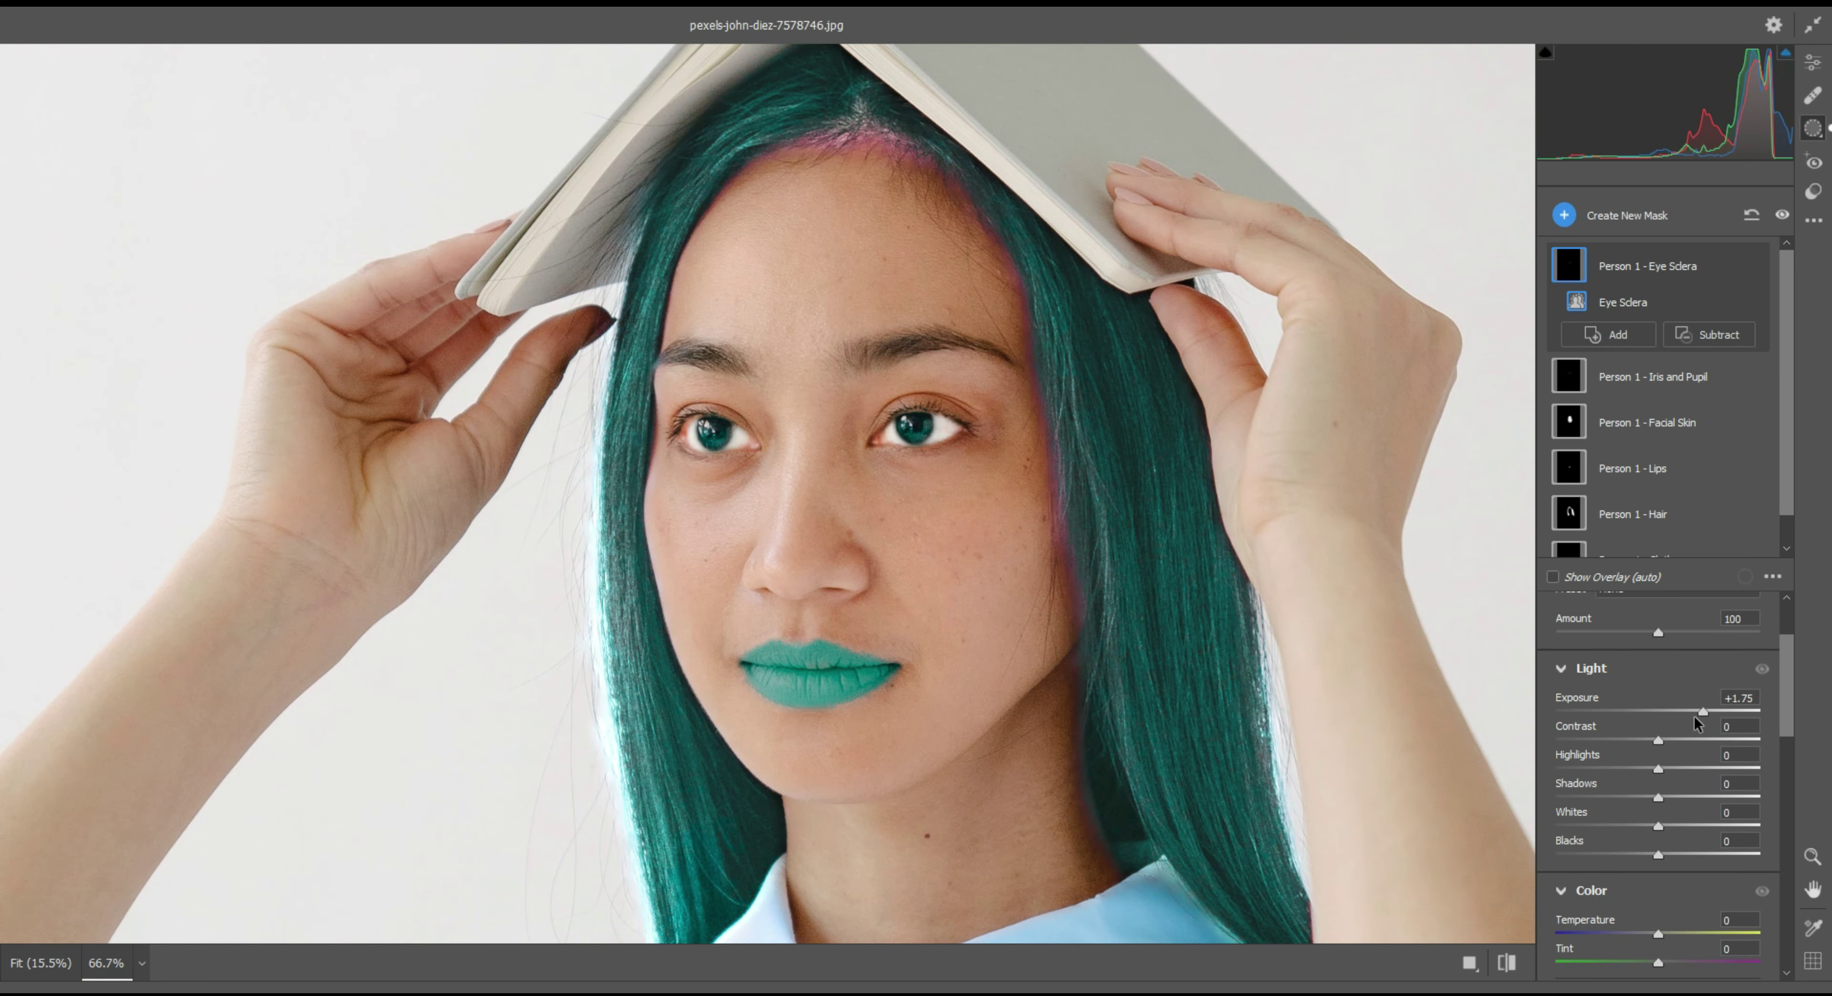
{"action": "mouse_move", "coordinate": [1702, 716]}
{"action": "left_mouse_down"}
{"action": "mouse_move", "coordinate": [1673, 715]}
{"action": "mouse_move", "coordinate": [1691, 794]}
{"action": "mouse_move", "coordinate": [1651, 797]}
{"action": "left_mouse_up"}
{"action": "scroll", "coordinate": [1706, 810], "scroll_direction": "down", "scroll_amount": 3}
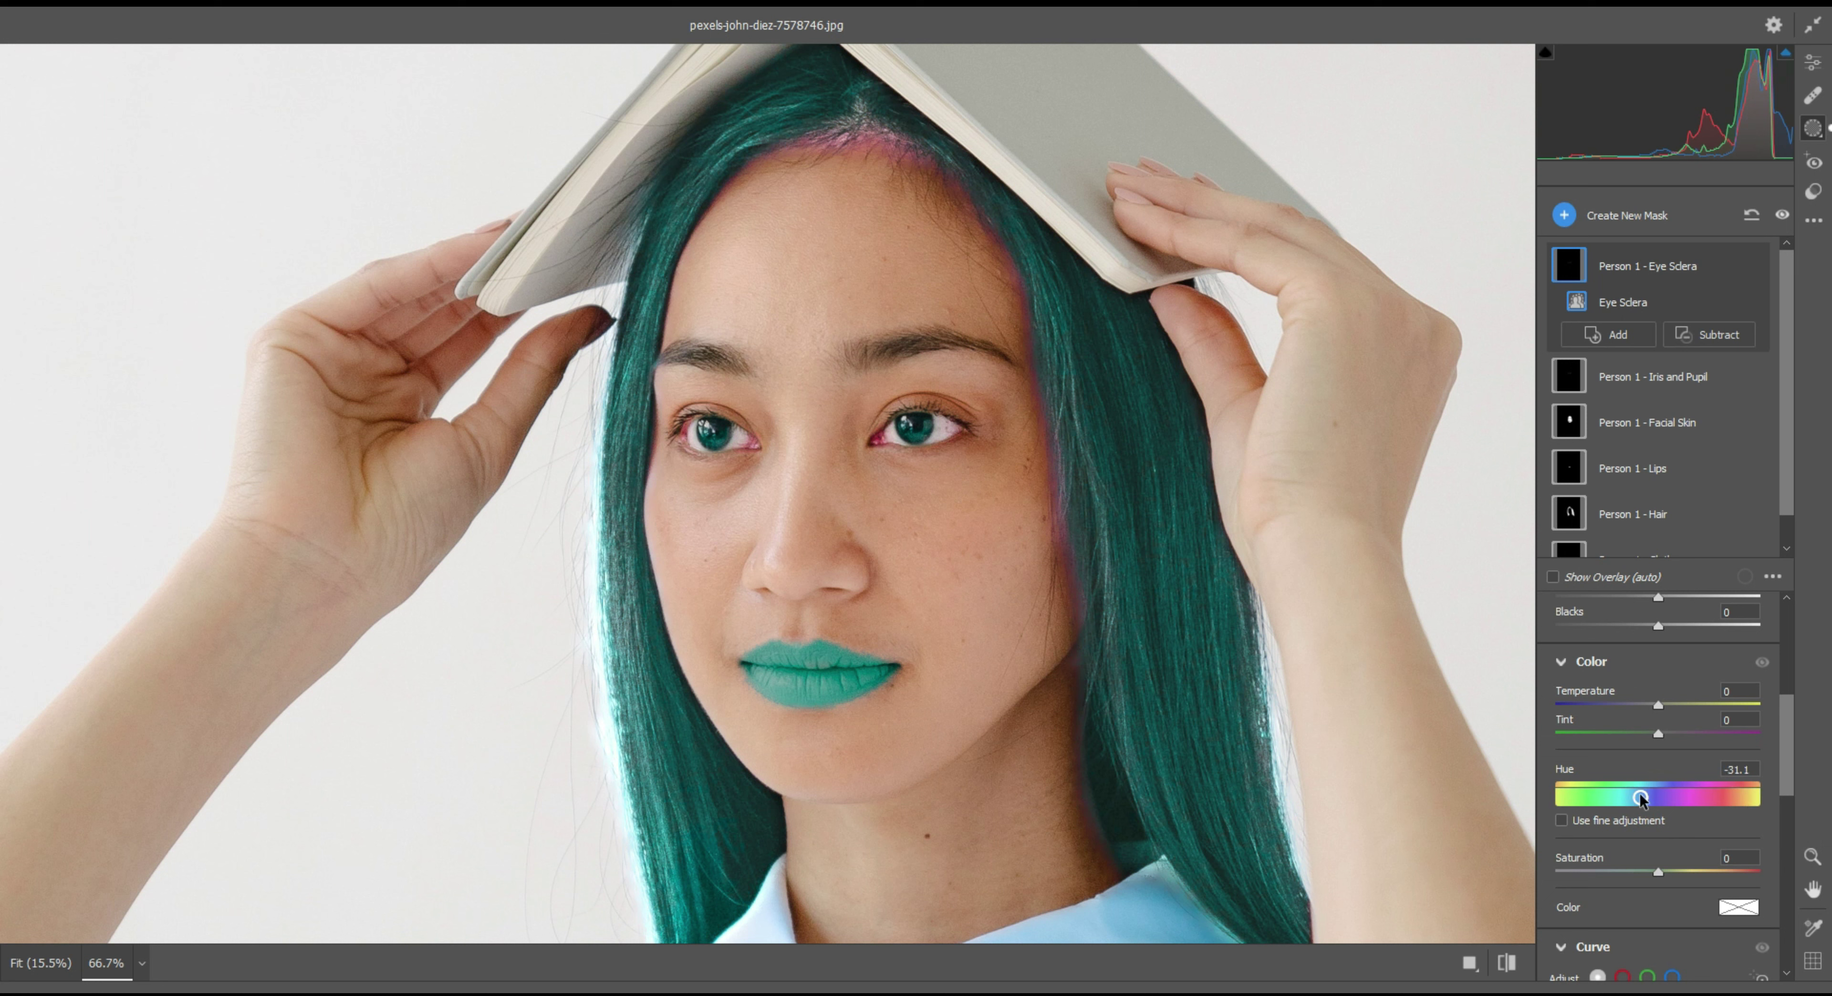
{"action": "double_click", "coordinate": [1651, 793]}
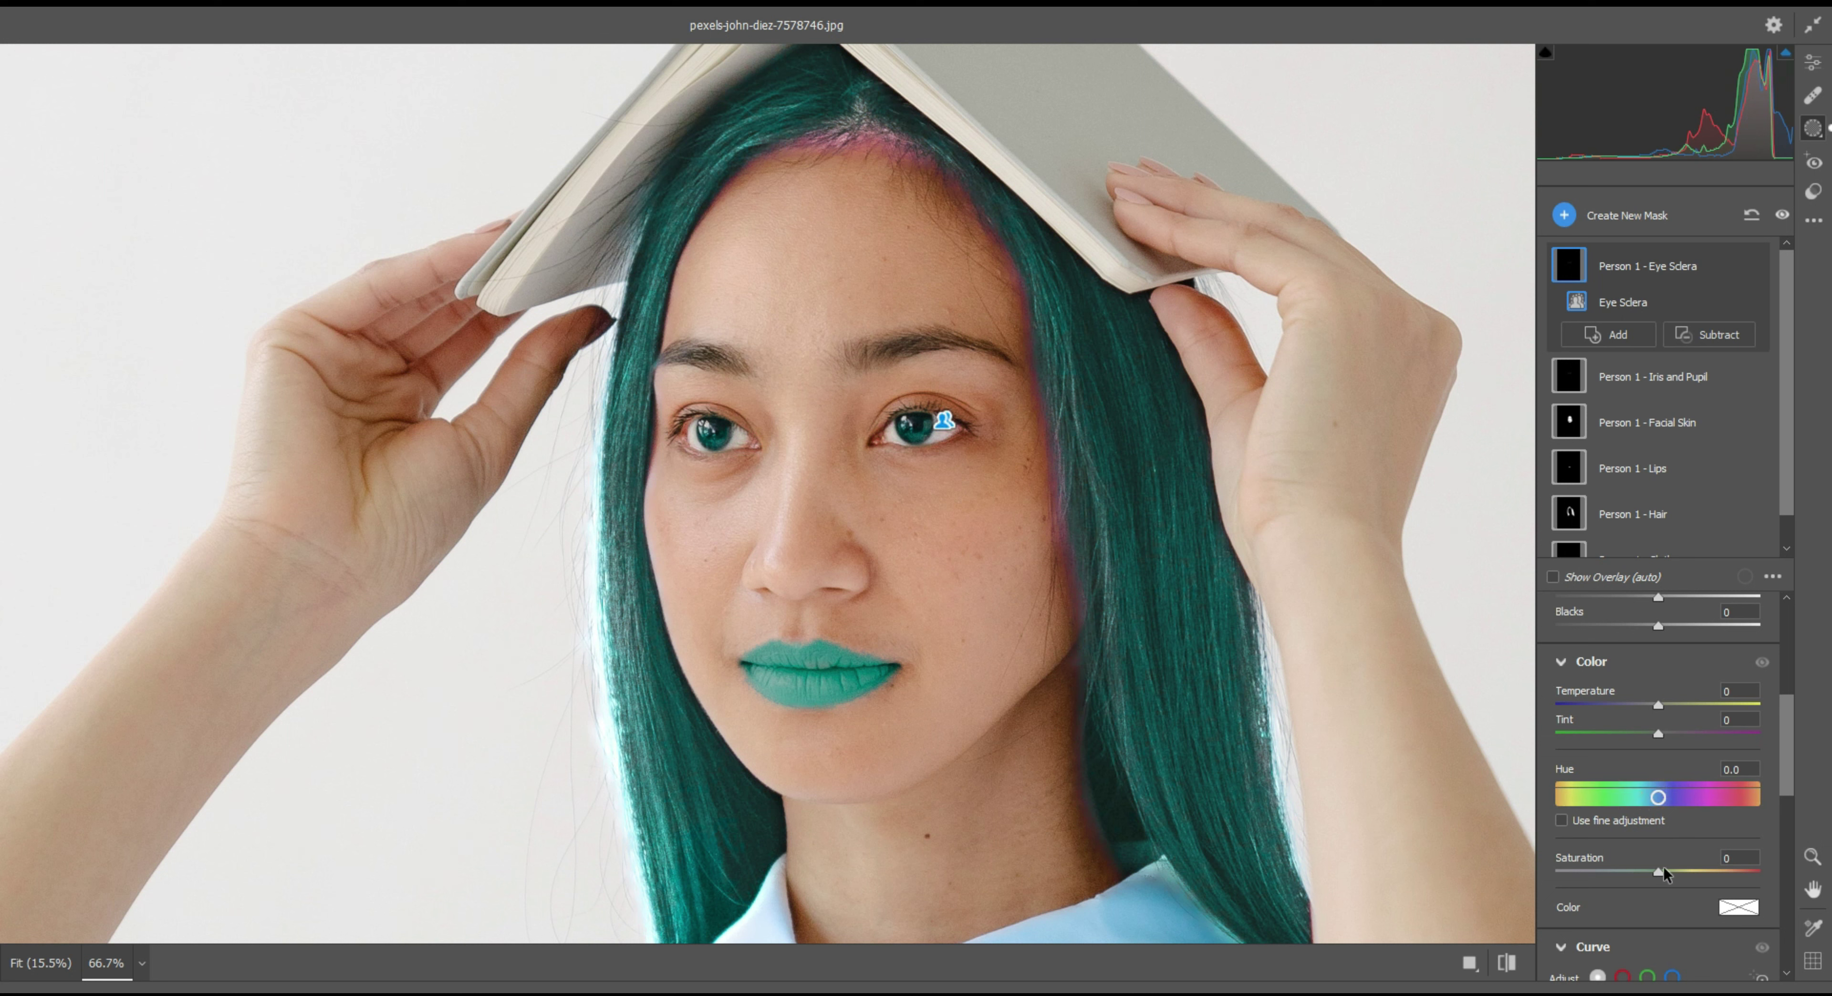
{"action": "left_click_drag", "start_coordinate": [1649, 872], "coordinate": [1637, 872]}
{"action": "left_click", "coordinate": [1625, 216]}
Create a Select People mask limited to Body Skin
{"action": "left_click", "coordinate": [1678, 312]}
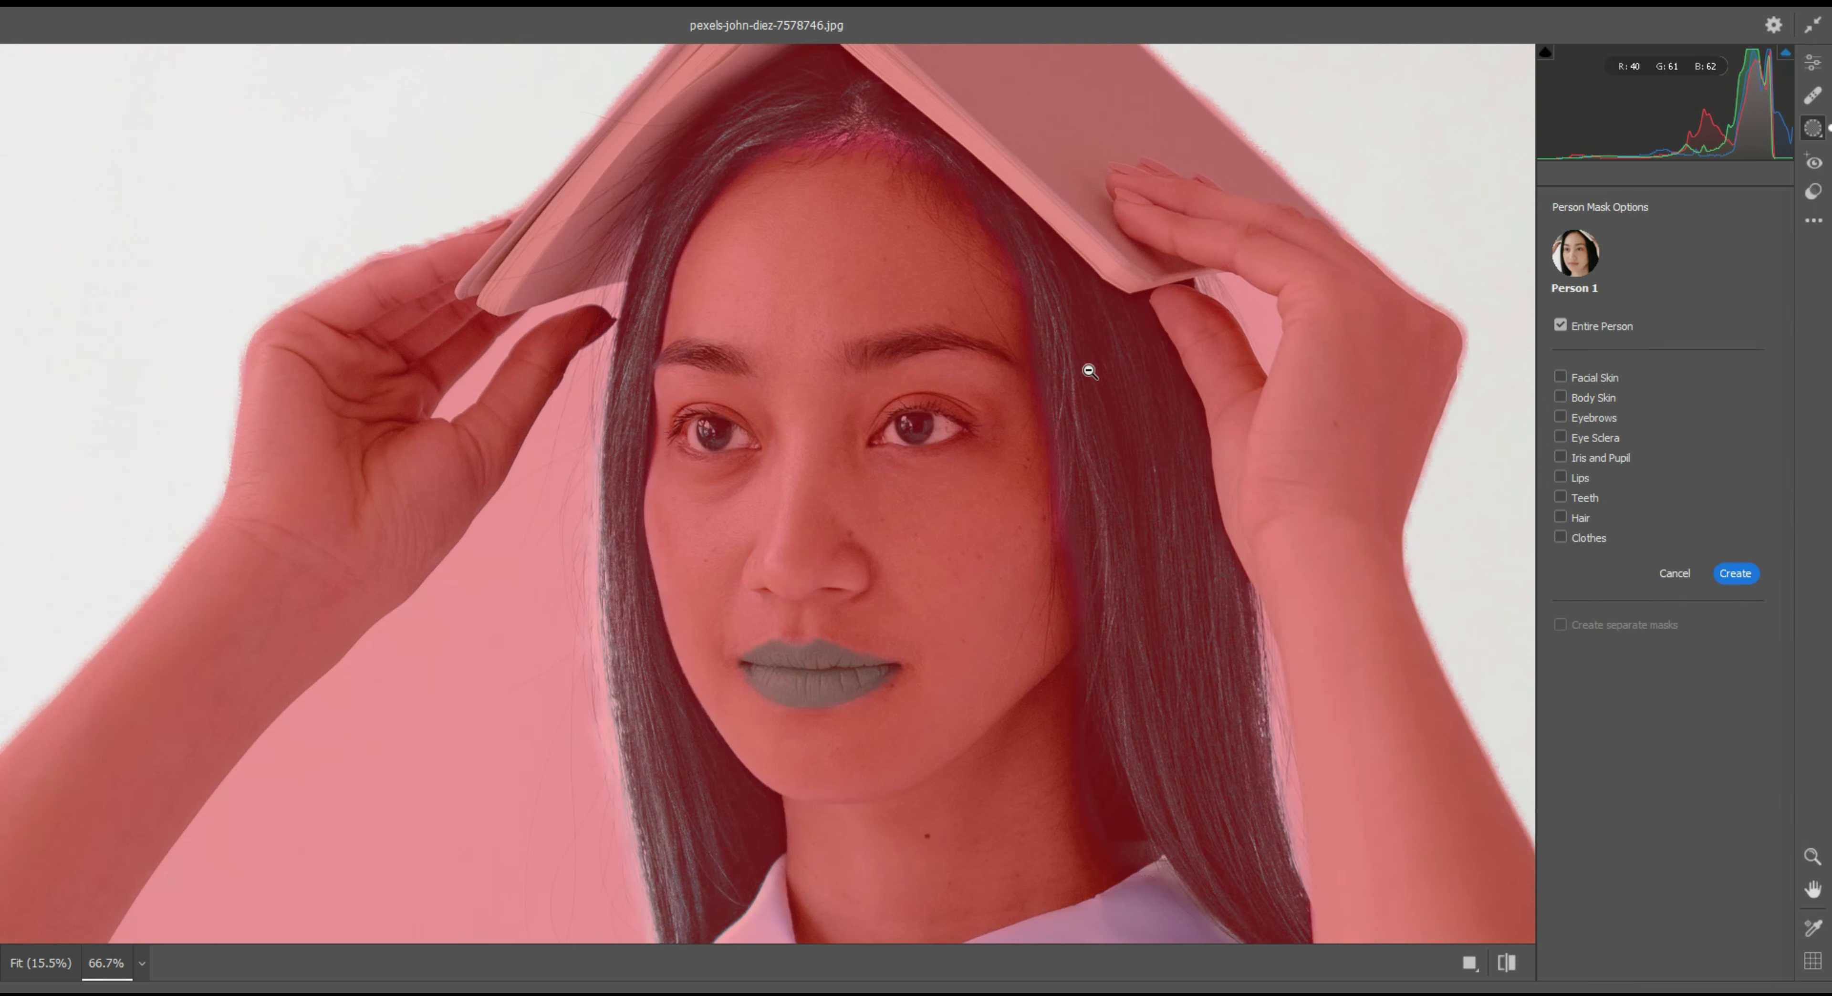
{"action": "key", "text": "ctrl+minus"}
{"action": "key", "text": "ctrl+minus"}
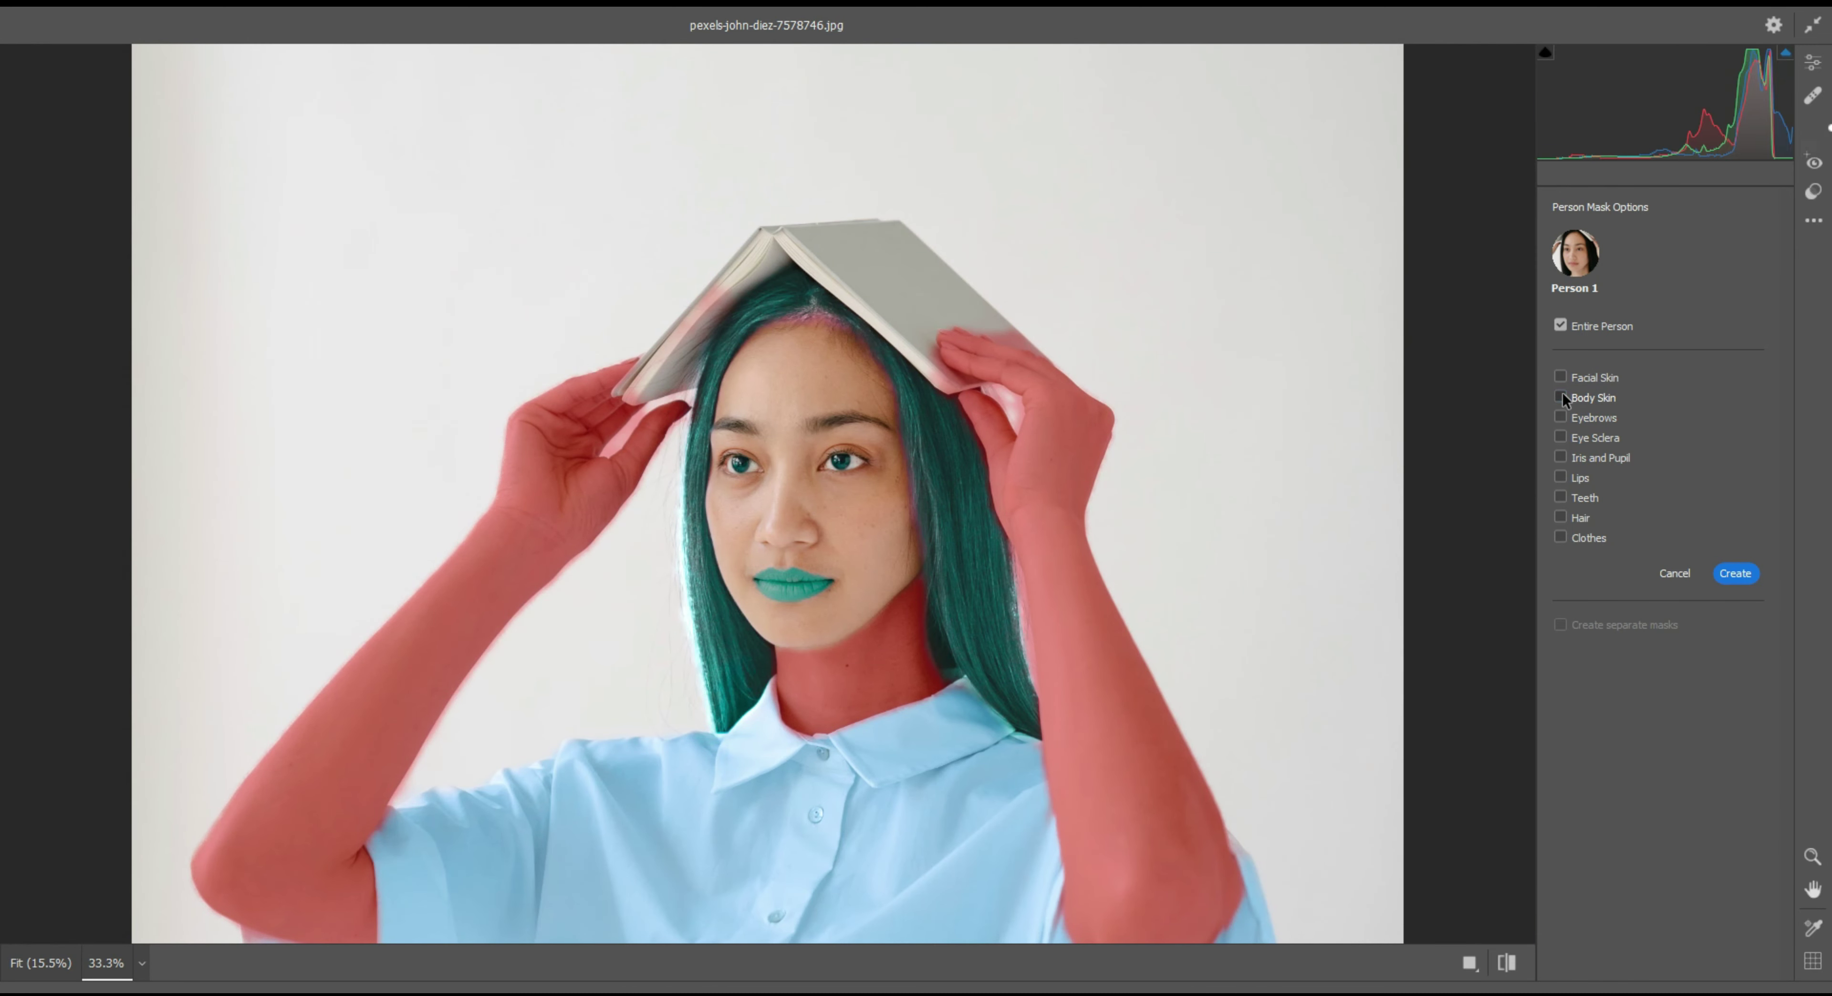
{"action": "left_click", "coordinate": [1563, 395]}
{"action": "left_click", "coordinate": [1743, 575]}
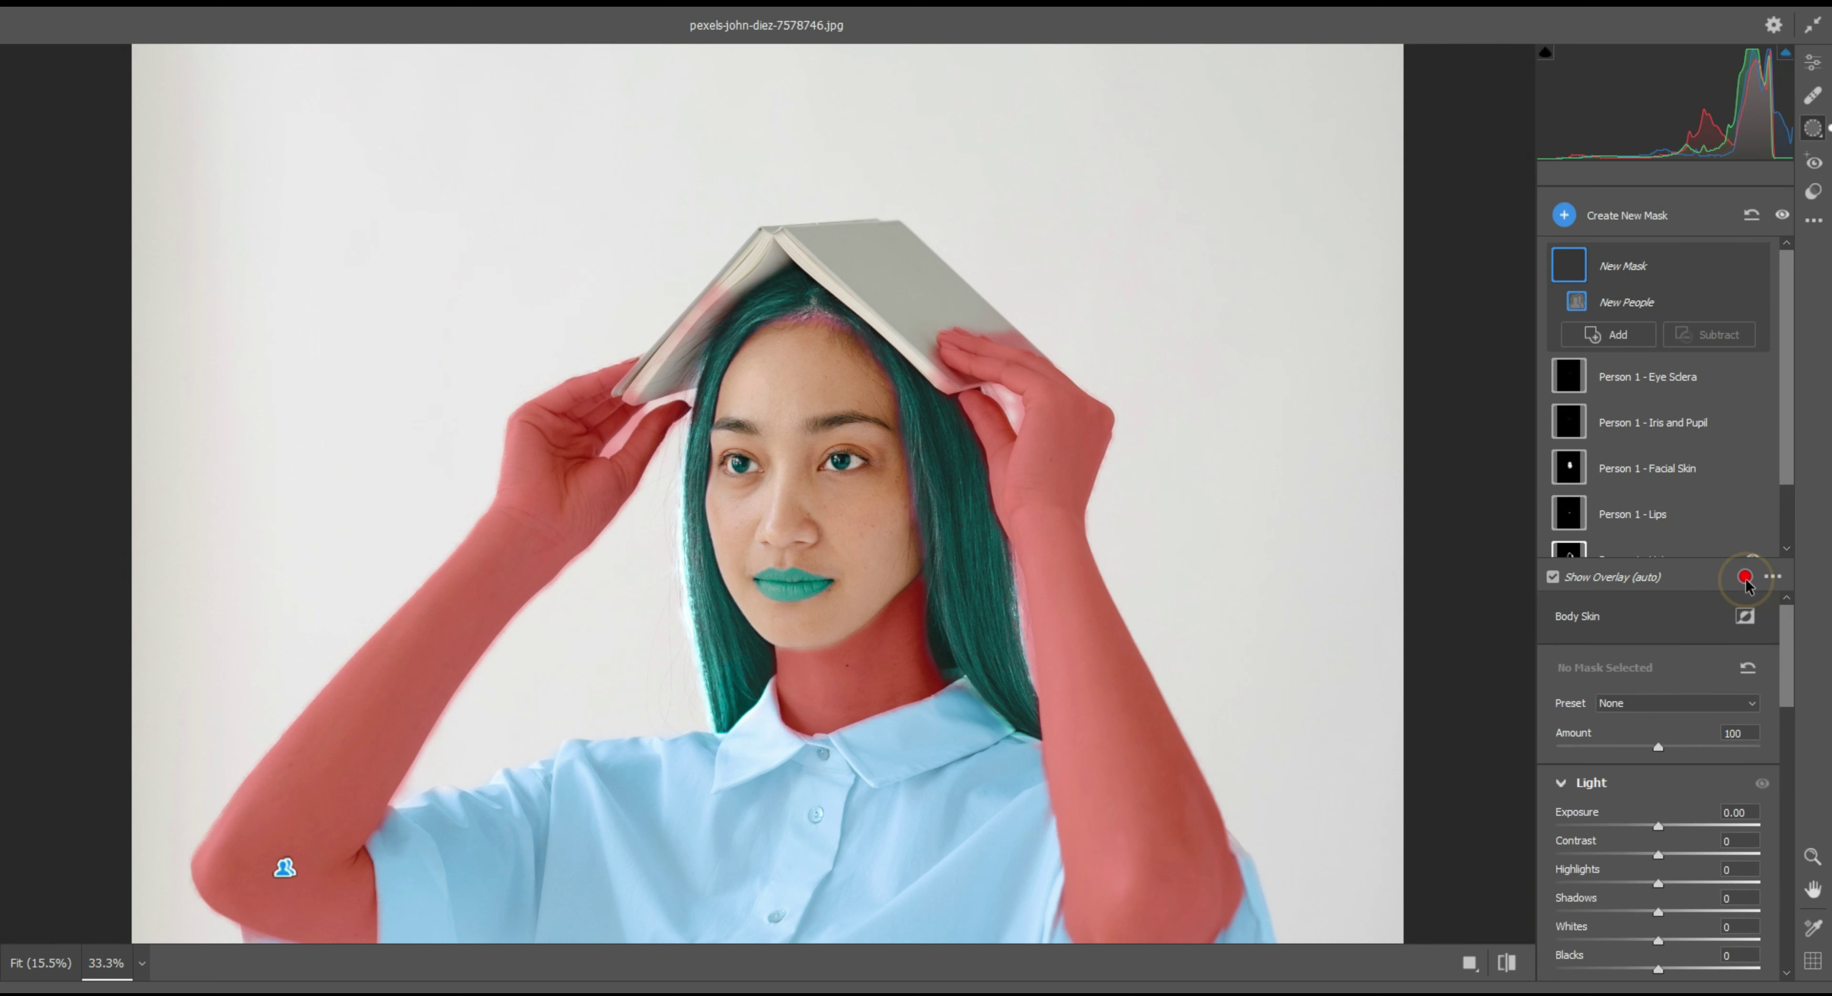
Brighten the body skin slightly and warm it to Temperature +25
{"action": "scroll", "coordinate": [1656, 725], "scroll_direction": "down", "scroll_amount": 3}
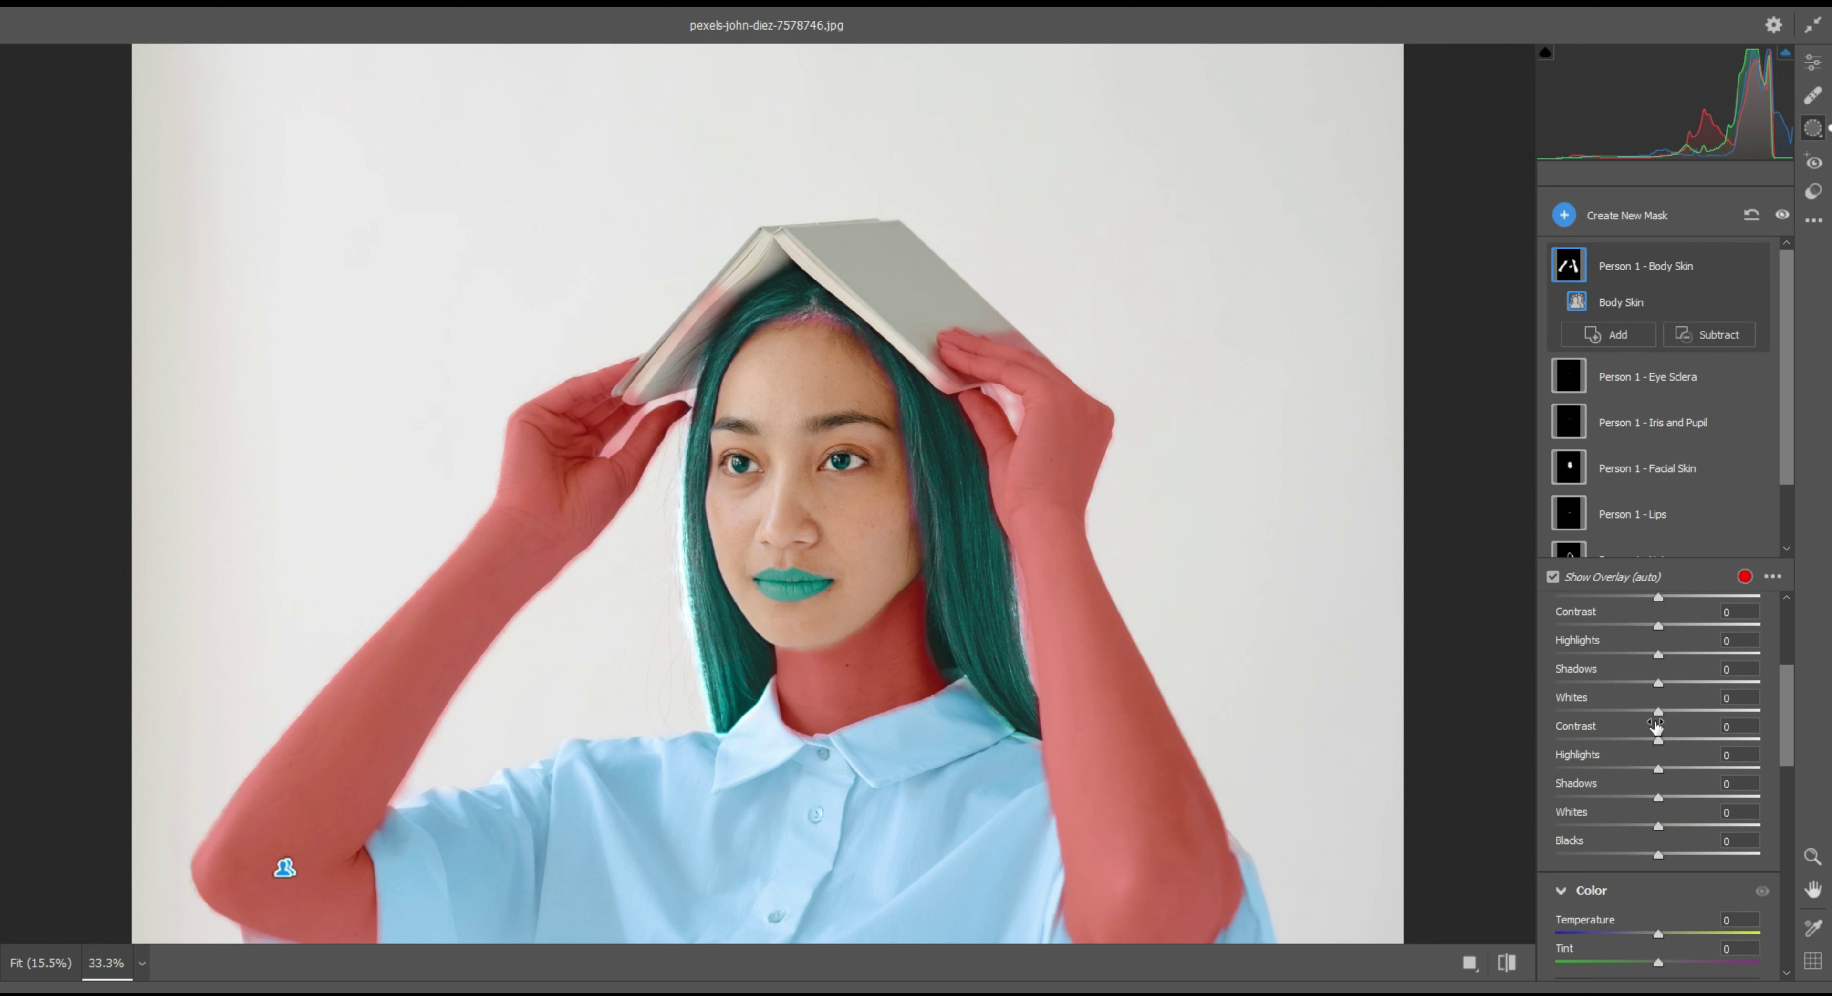
{"action": "left_click_drag", "start_coordinate": [1655, 724], "coordinate": [1672, 722]}
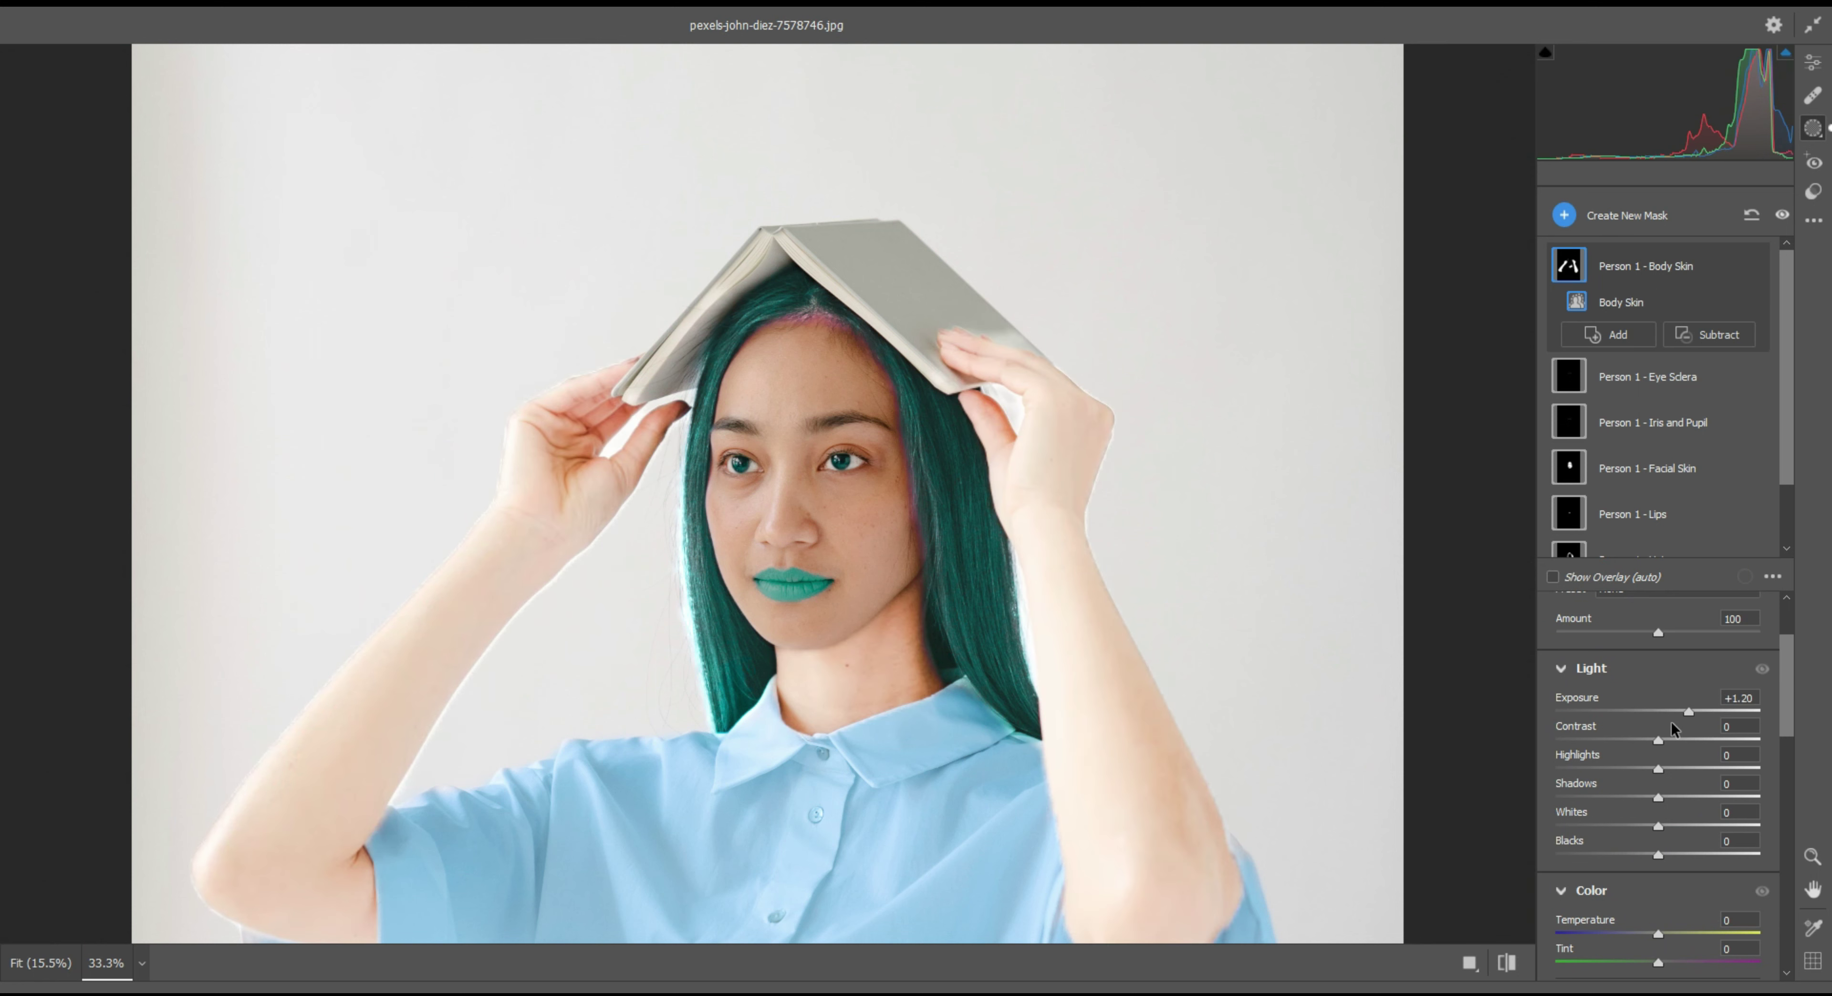
{"action": "left_click_drag", "start_coordinate": [1682, 711], "coordinate": [1666, 713]}
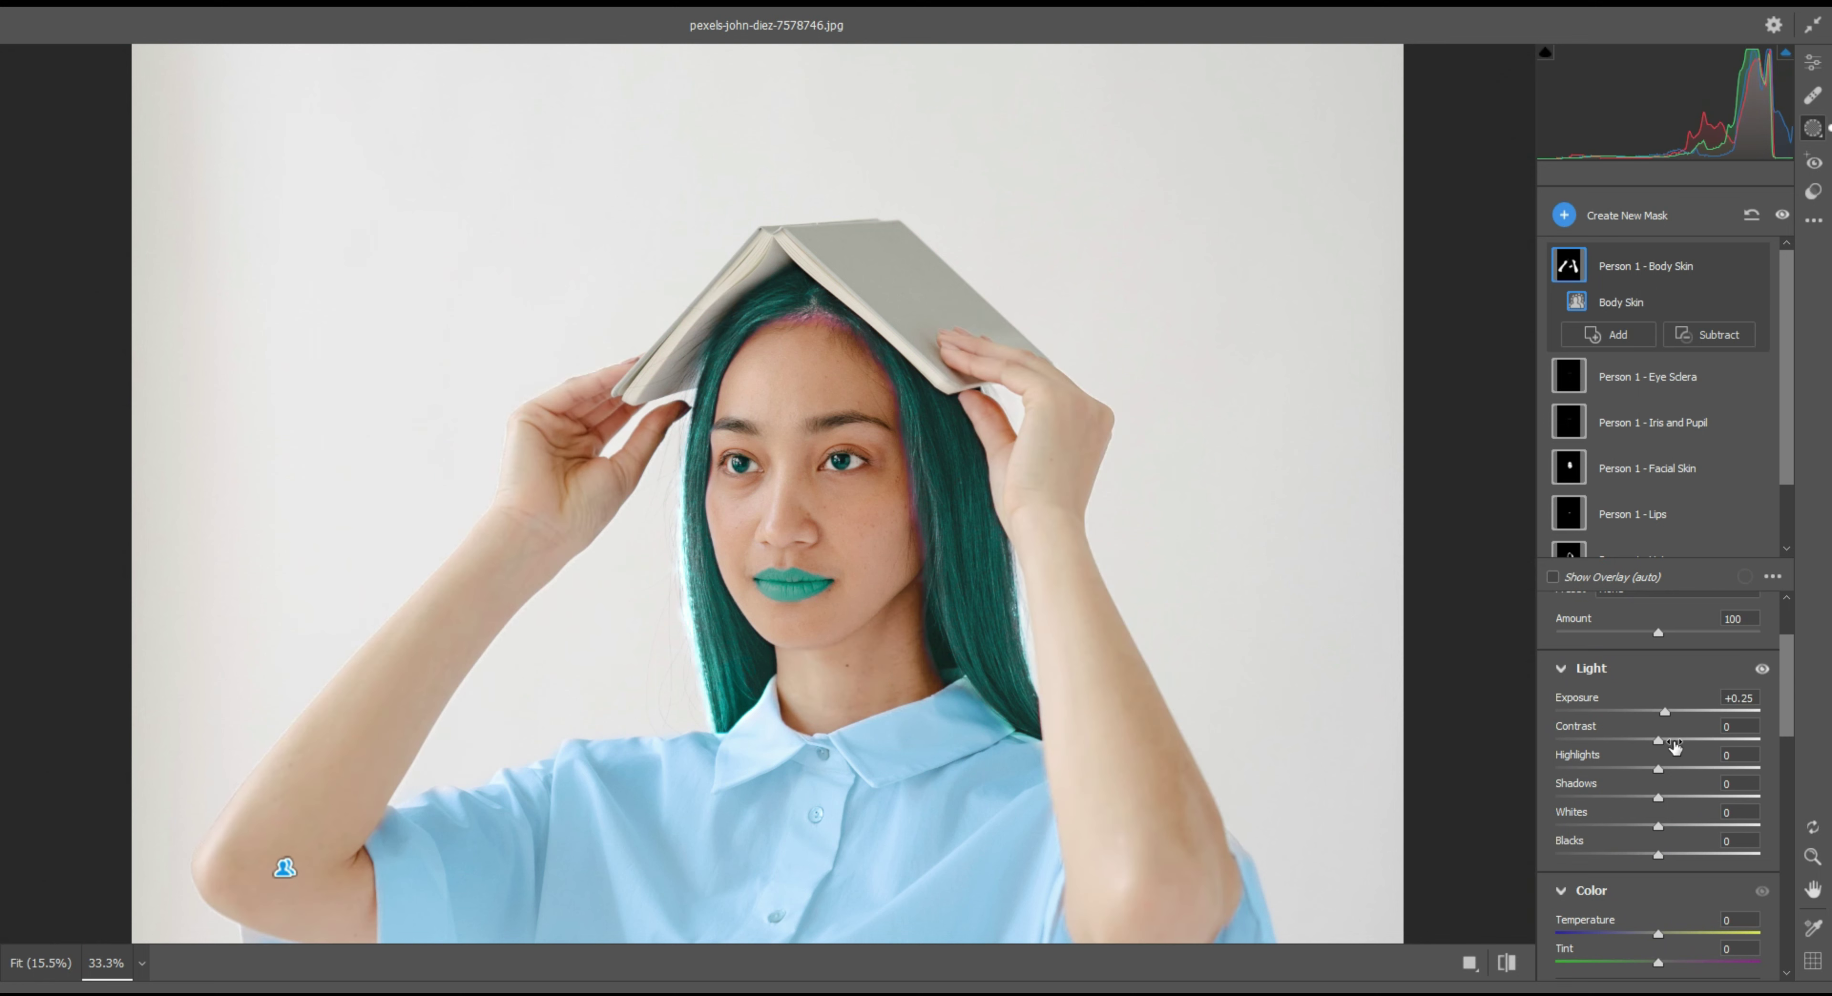
{"action": "scroll", "coordinate": [1708, 770], "scroll_direction": "down", "scroll_amount": 2}
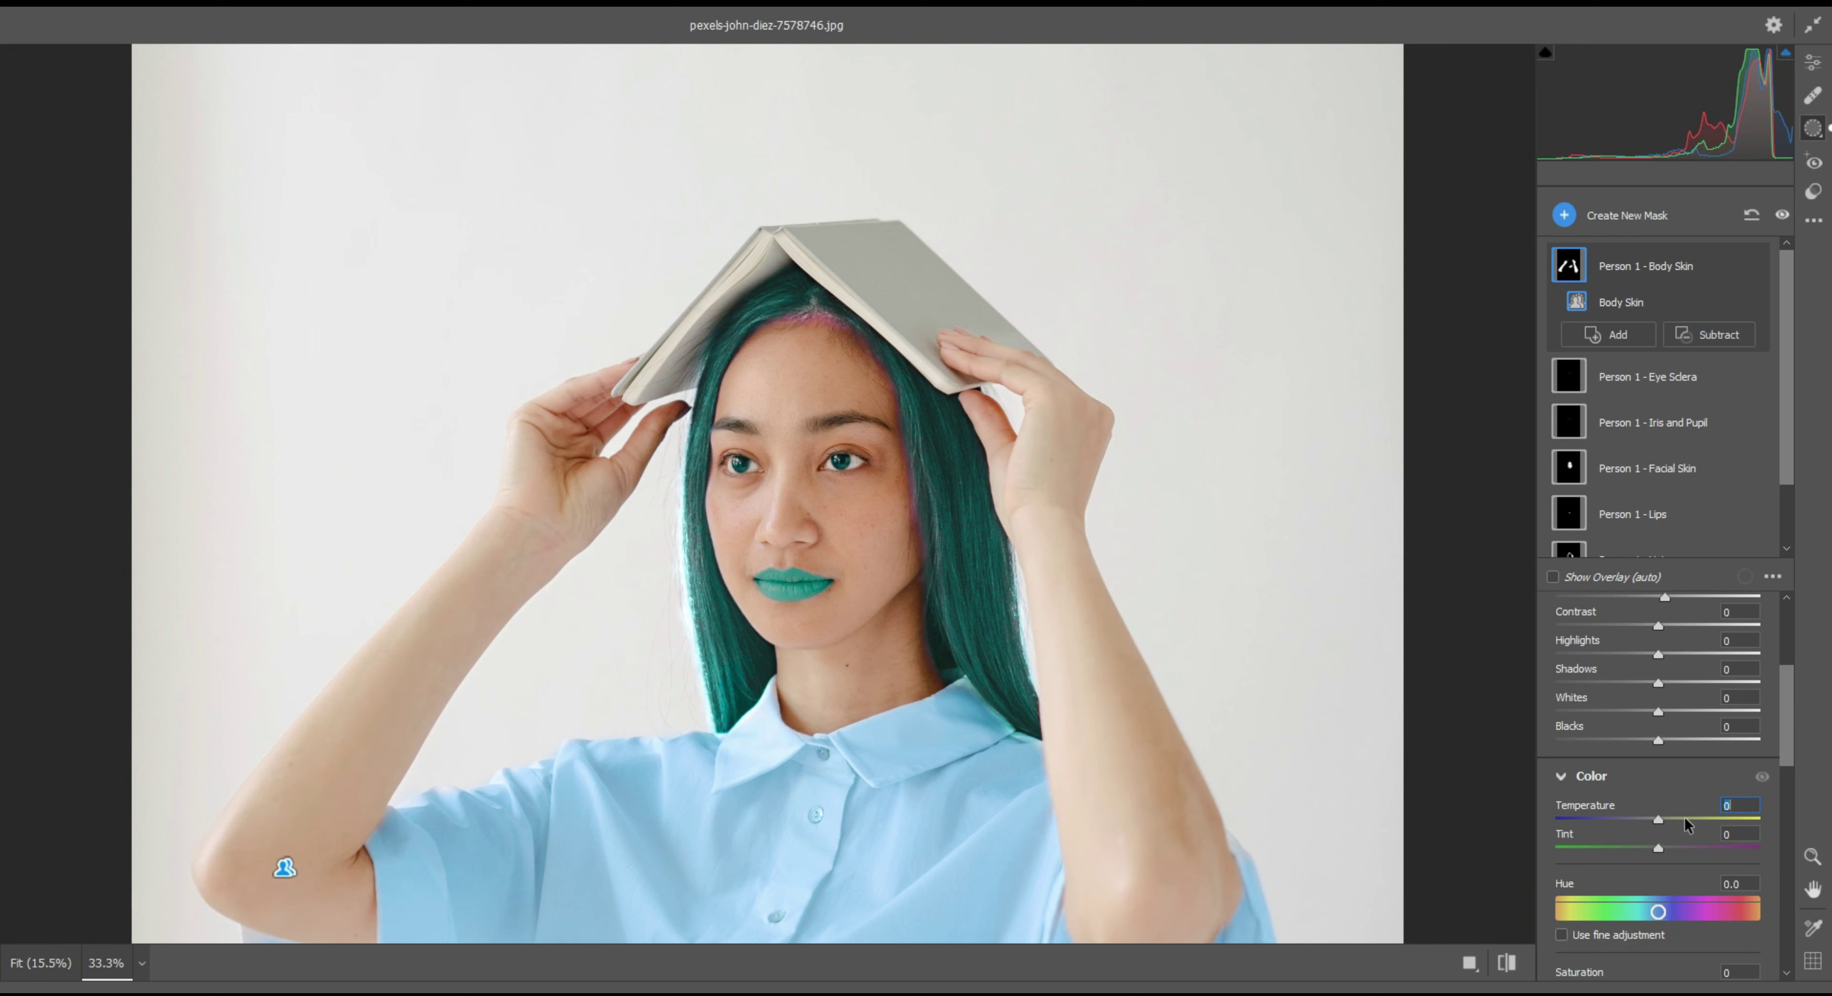
{"action": "left_click", "coordinate": [1685, 818]}
Keep the body skin Hue neutral and raise its Saturation to +20
{"action": "scroll", "coordinate": [1698, 779], "scroll_direction": "down", "scroll_amount": 2}
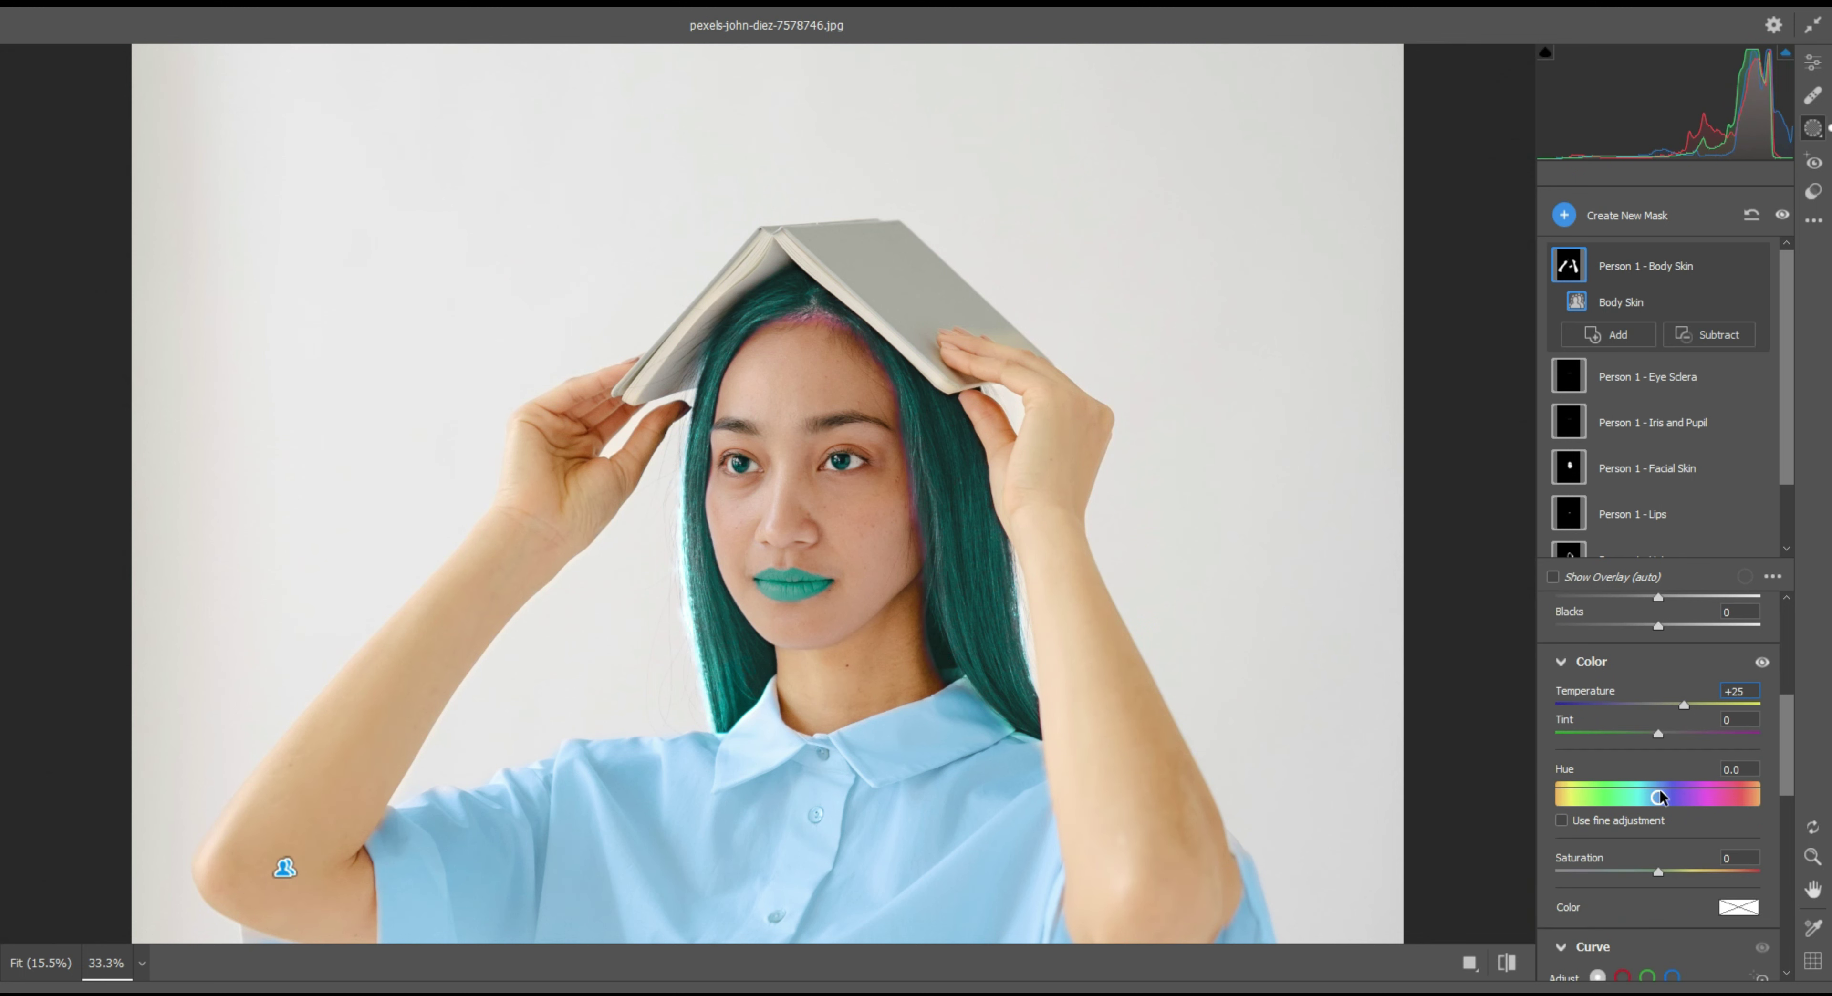
{"action": "left_click", "coordinate": [1707, 790]}
{"action": "left_click", "coordinate": [1707, 790]}
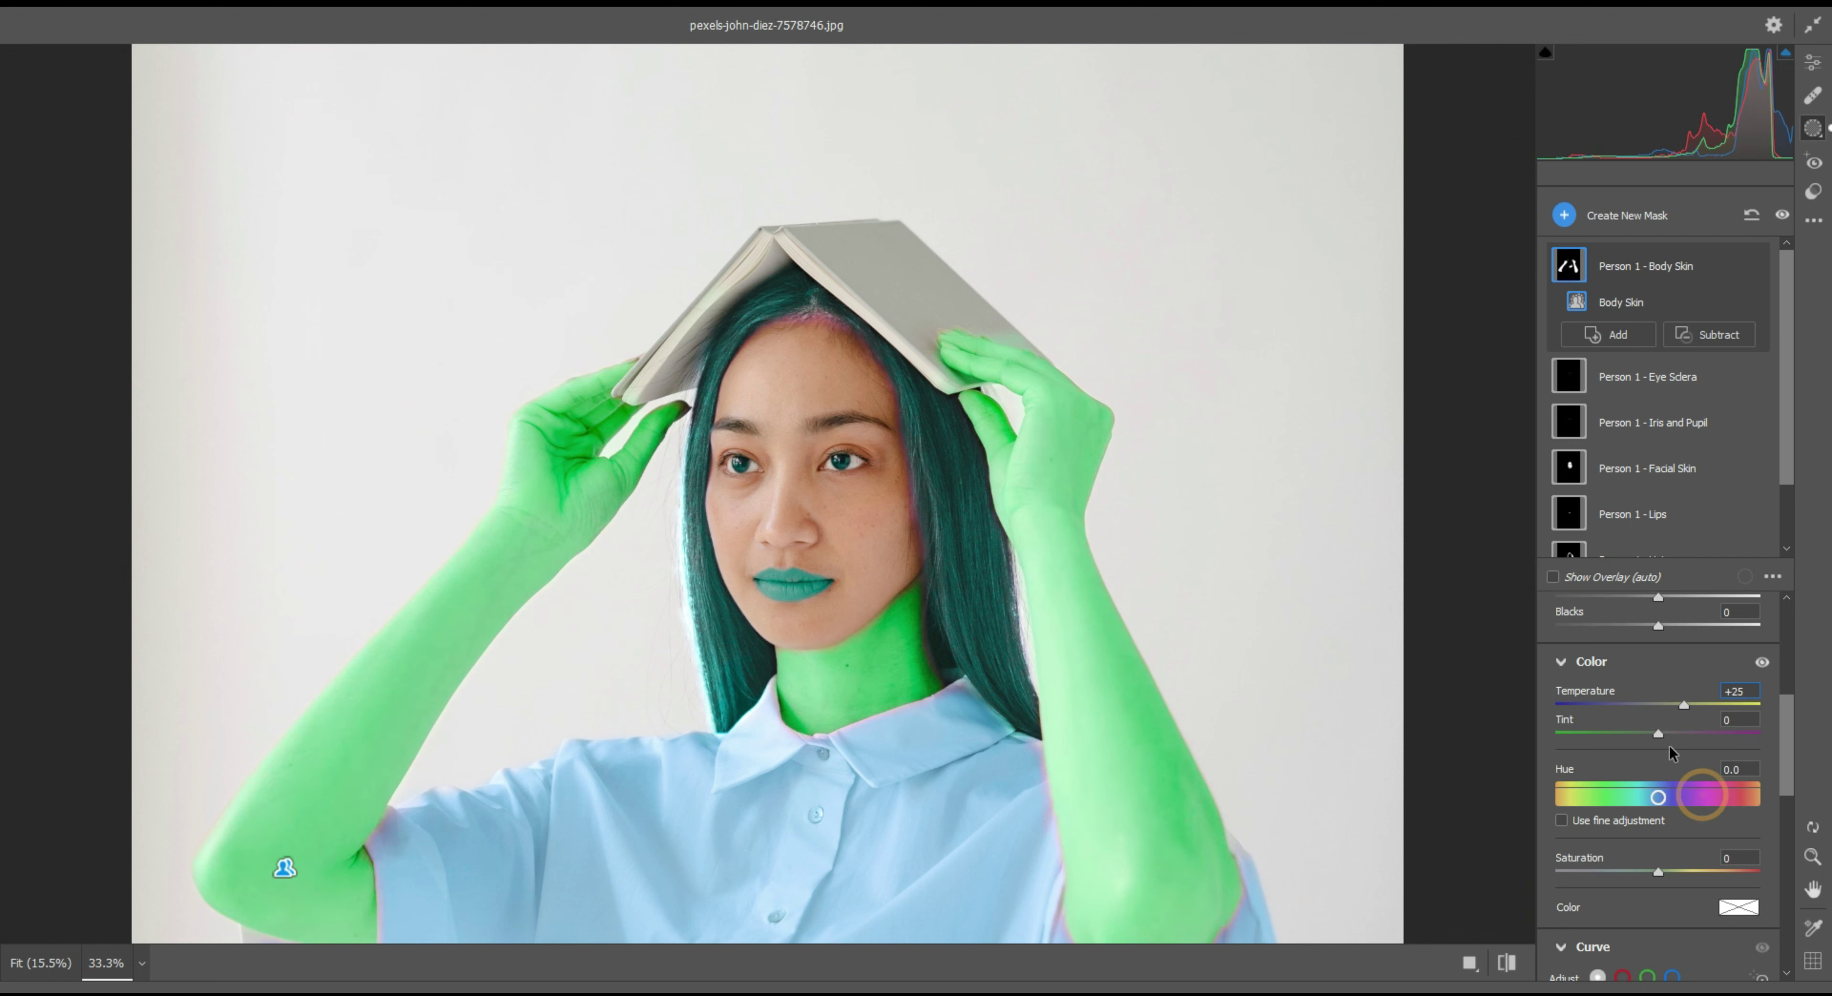
{"action": "double_click", "coordinate": [1704, 795]}
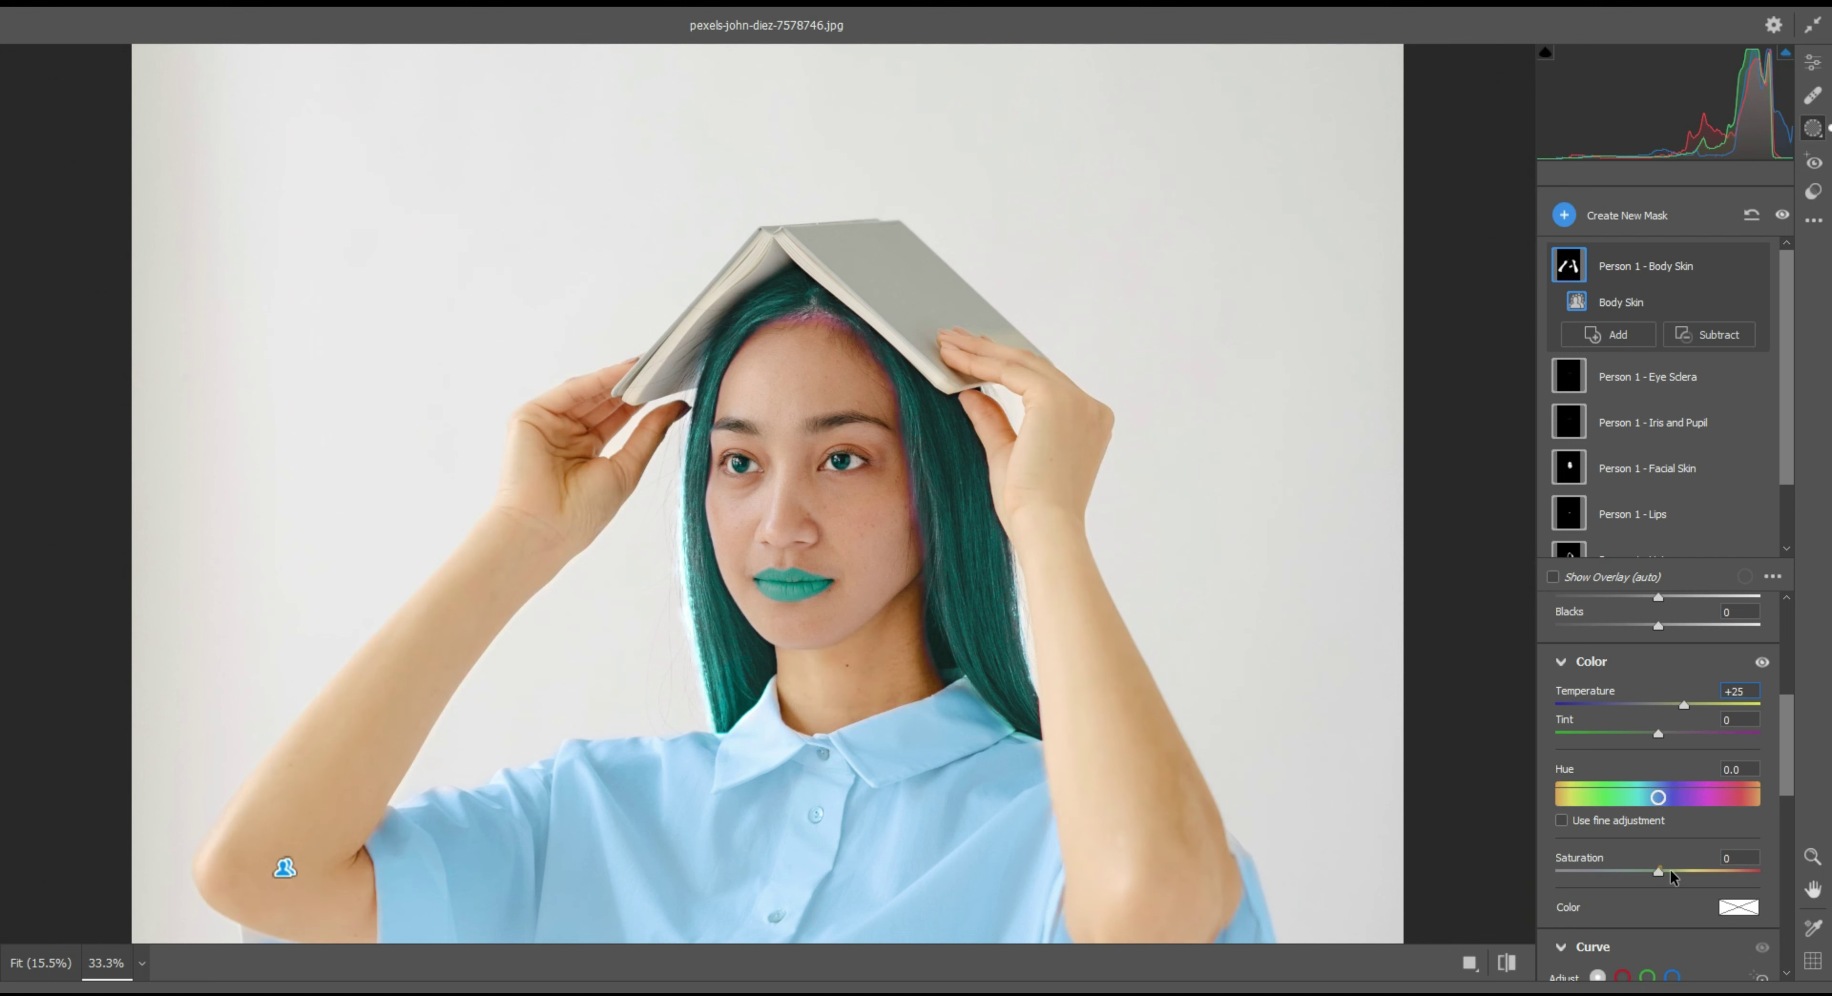
{"action": "left_click_drag", "start_coordinate": [1671, 872], "coordinate": [1680, 875]}
{"action": "scroll", "coordinate": [1173, 526], "scroll_direction": "up", "scroll_amount": 3}
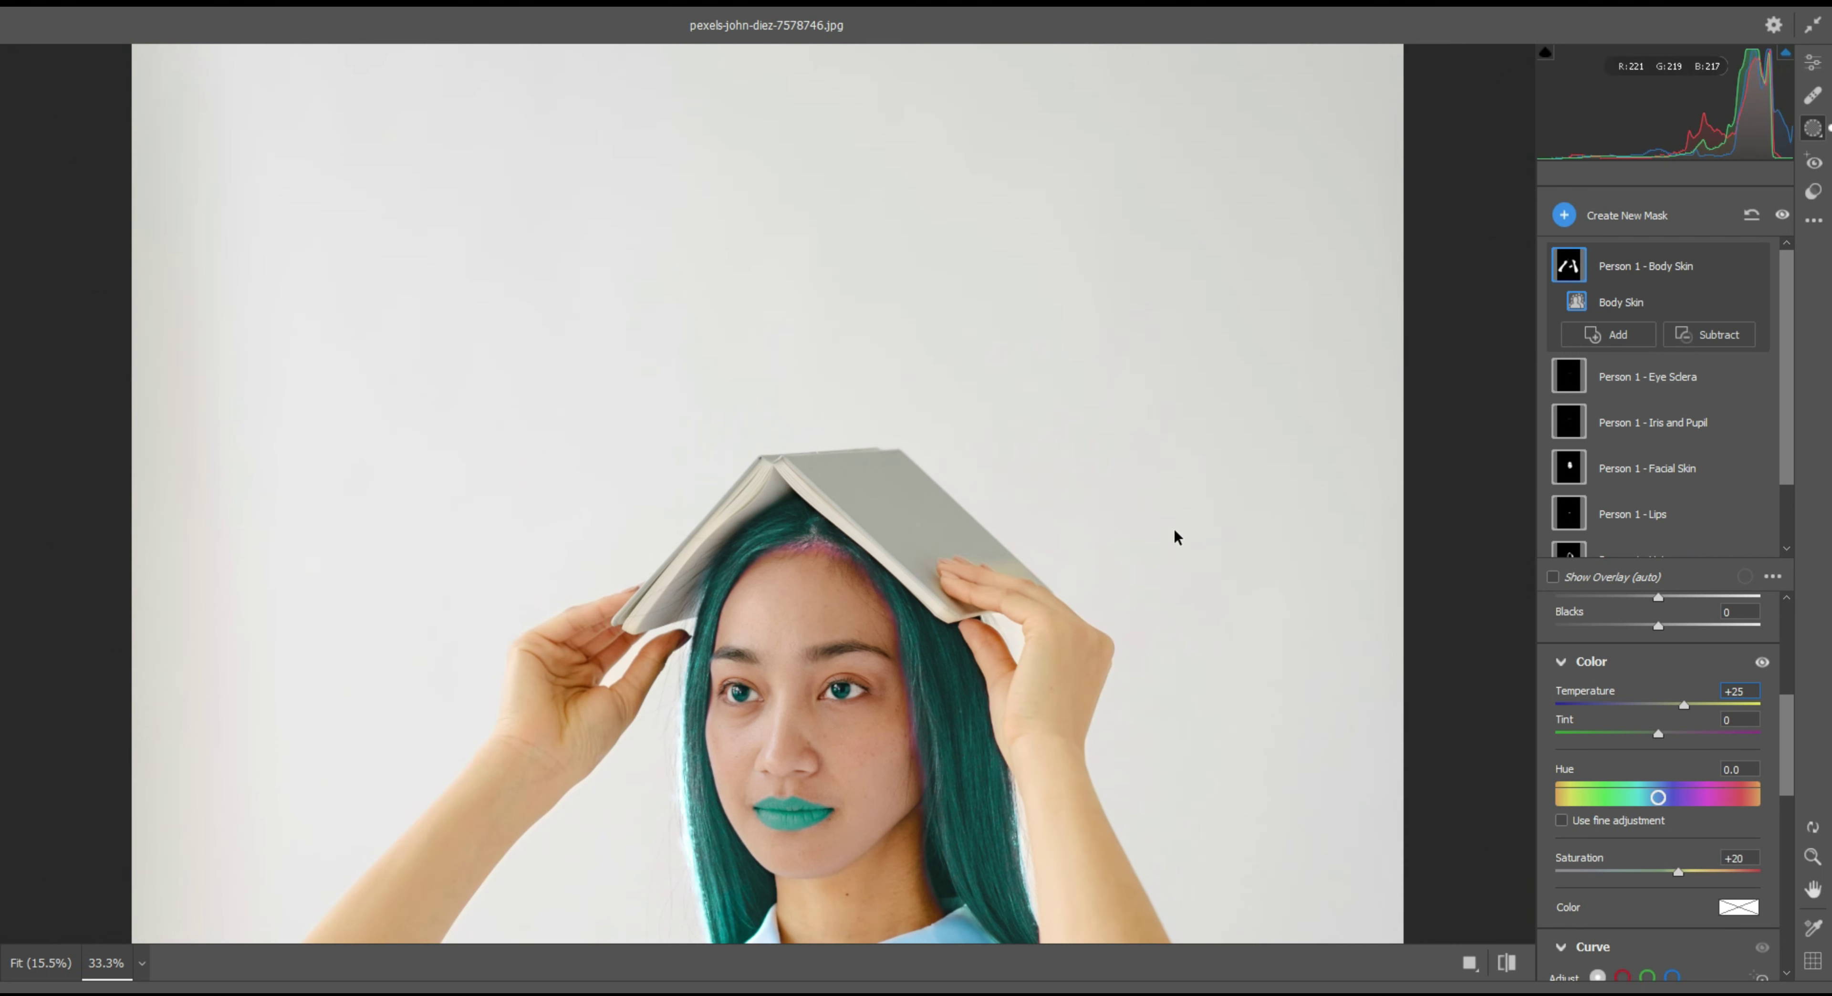
{"action": "scroll", "coordinate": [1175, 530], "scroll_direction": "down", "scroll_amount": 3}
{"action": "scroll", "coordinate": [1174, 530], "scroll_direction": "down", "scroll_amount": 2}
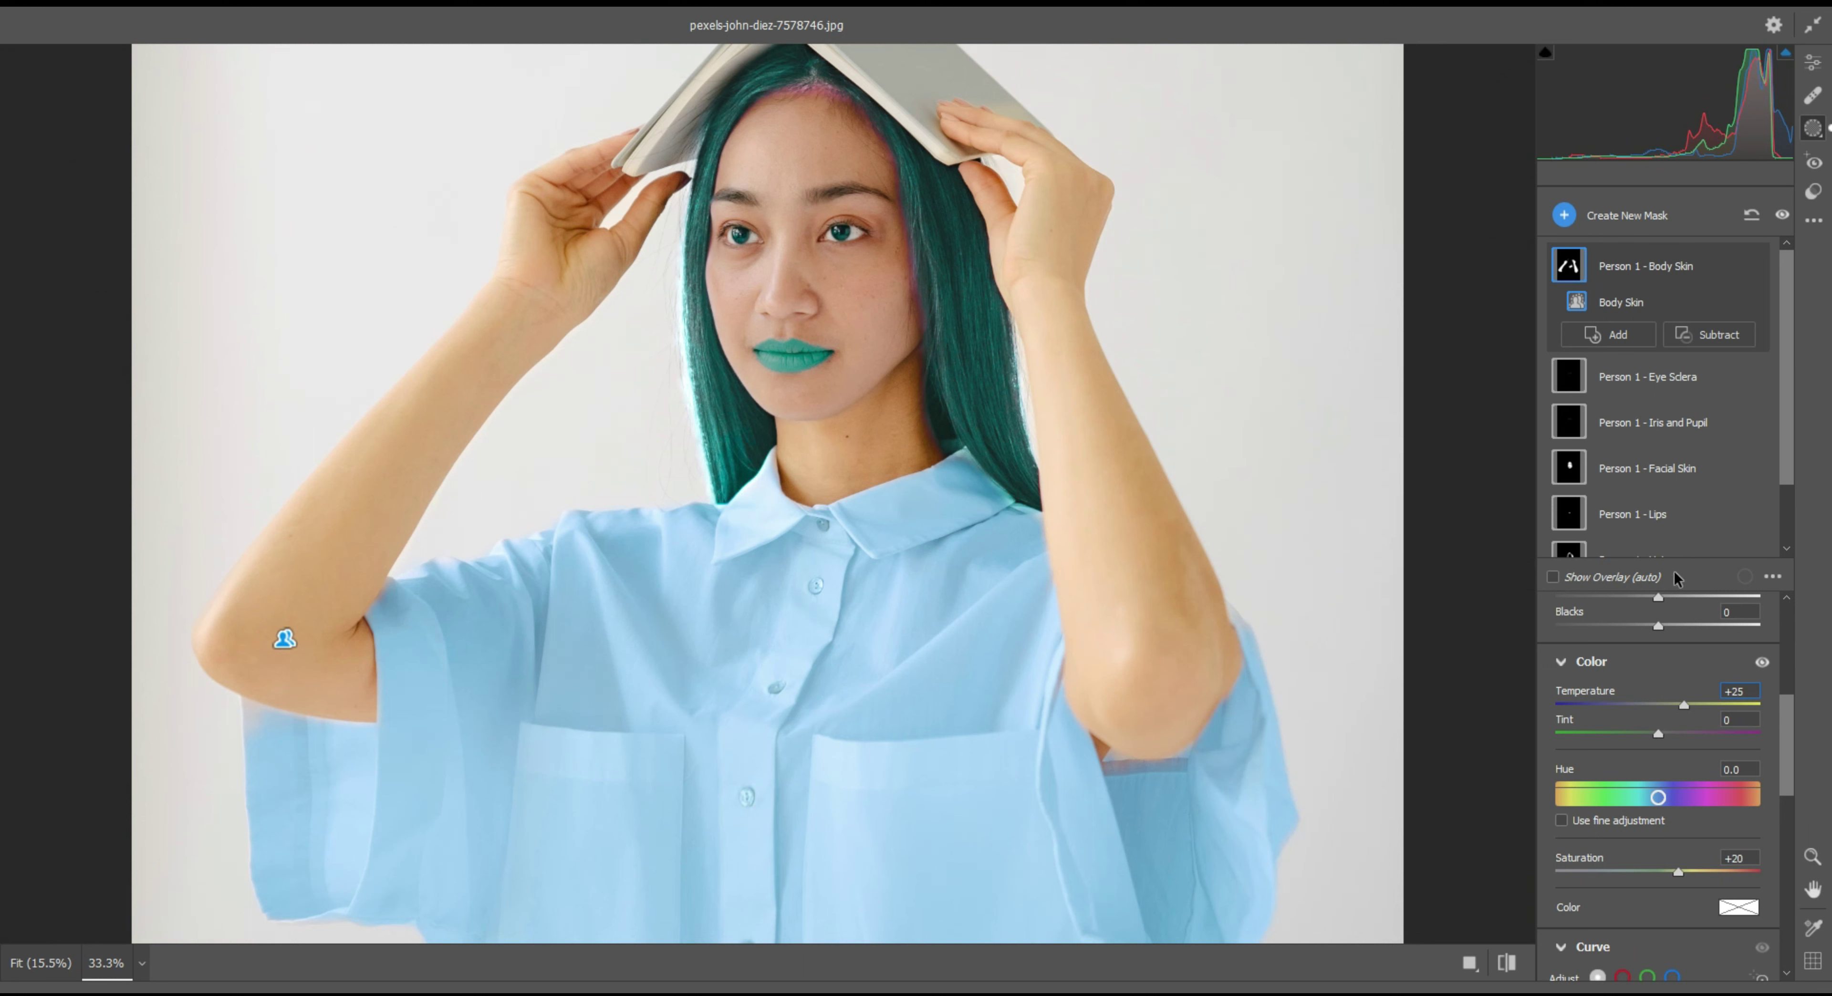
{"action": "scroll", "coordinate": [1671, 450], "scroll_direction": "down", "scroll_amount": 1}
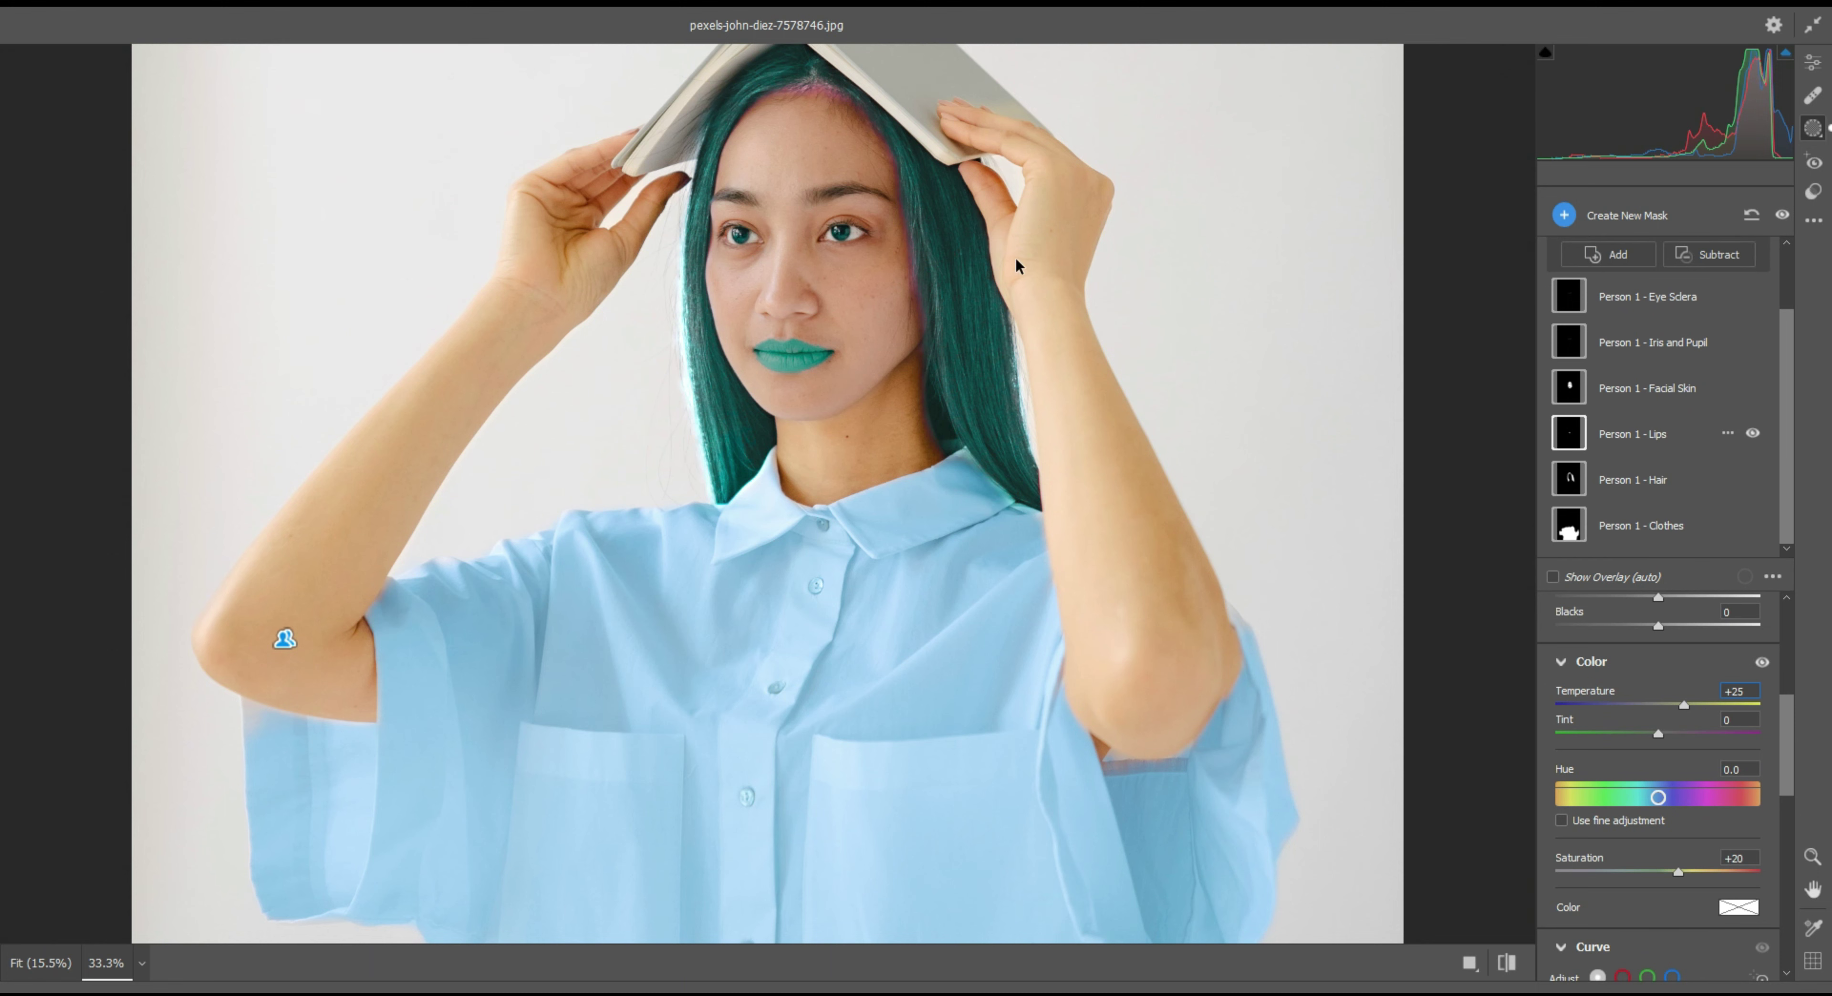
{"action": "key", "text": "ctrl+minus"}
{"action": "key", "text": "ctrl+minus"}
{"action": "key", "text": "ctrl+minus"}
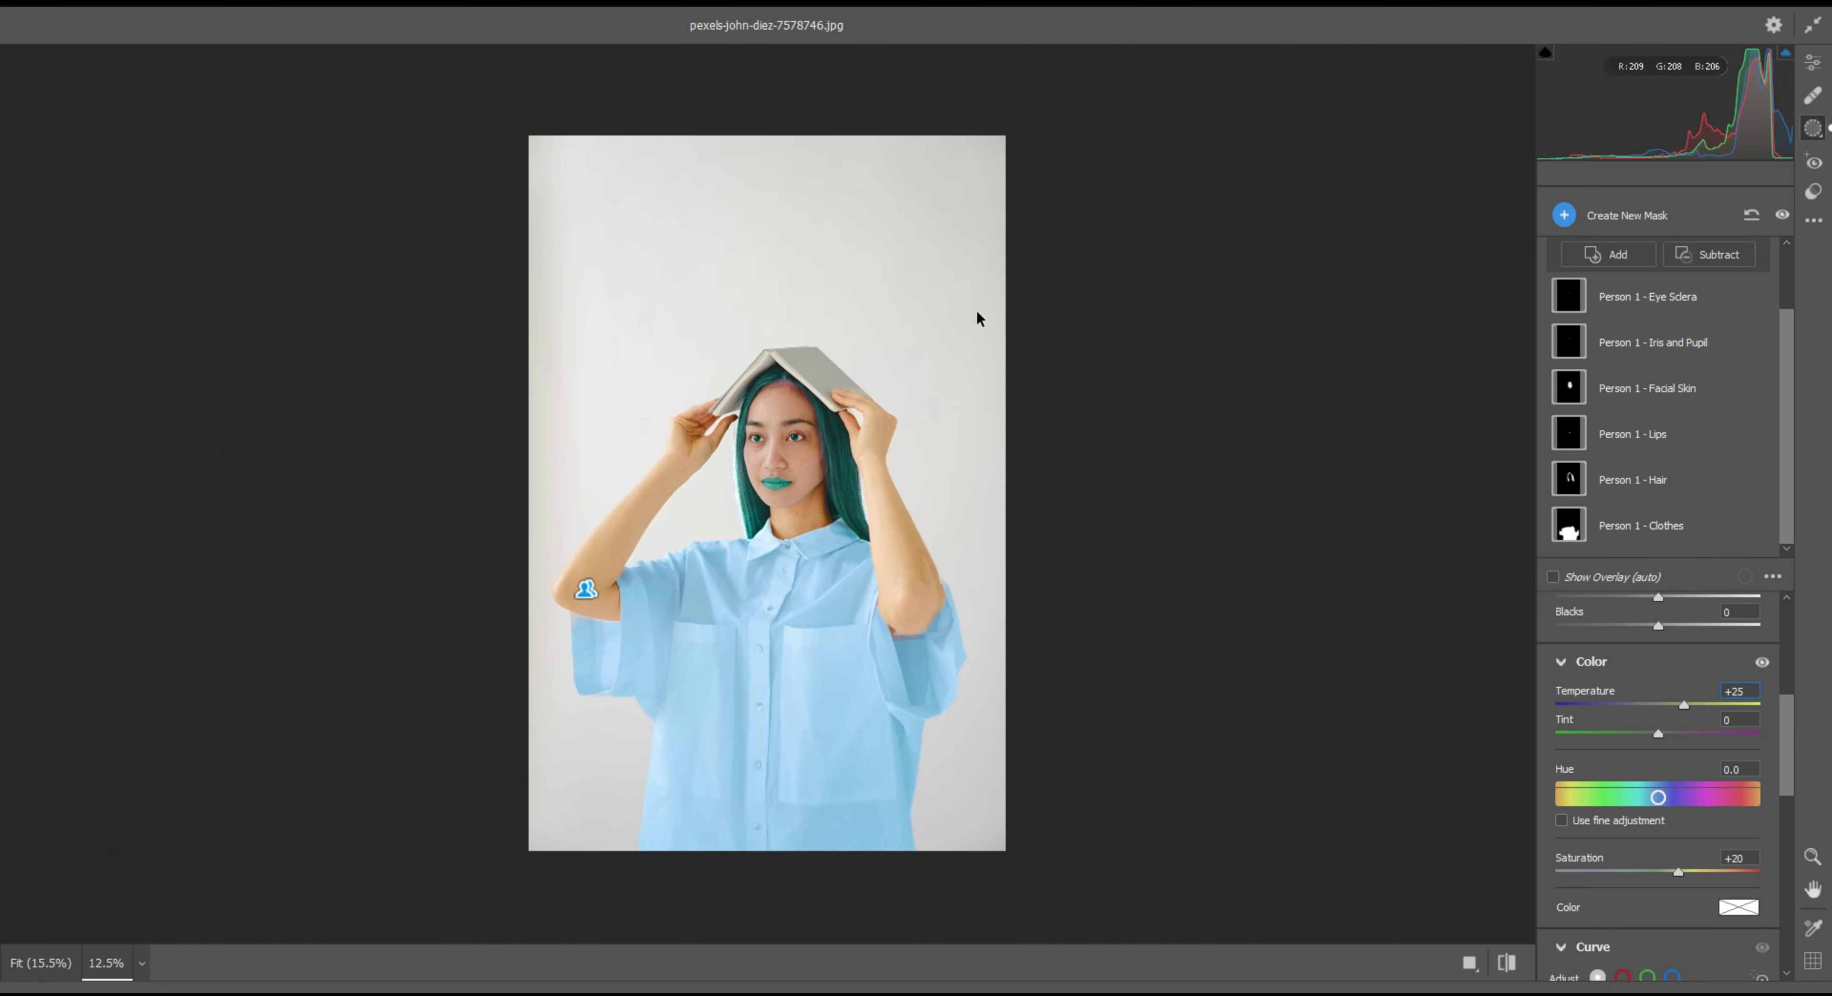
Shift the Clothes mask Hue to -51.3 to turn the shirt mint-teal
{"action": "key", "text": "ctrl+plus"}
{"action": "key", "text": "ctrl+minus"}
{"action": "mouse_move", "coordinate": [1660, 296]}
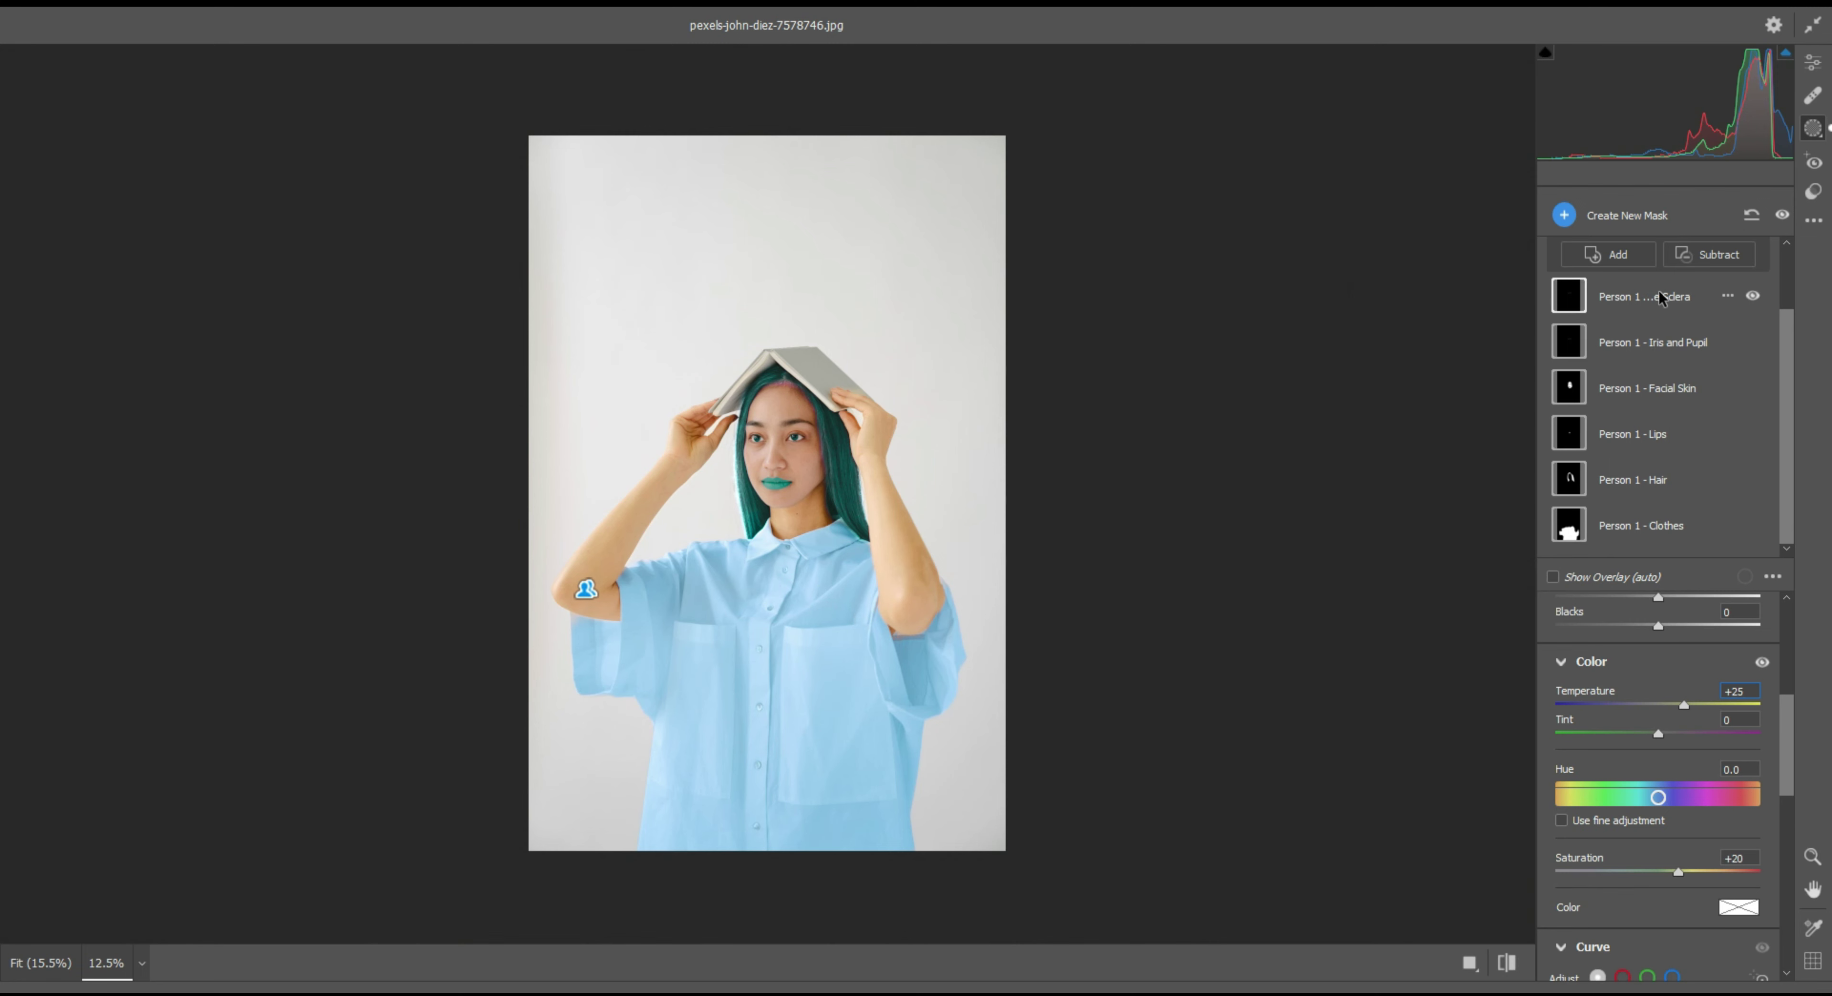
{"action": "left_click", "coordinate": [1574, 529]}
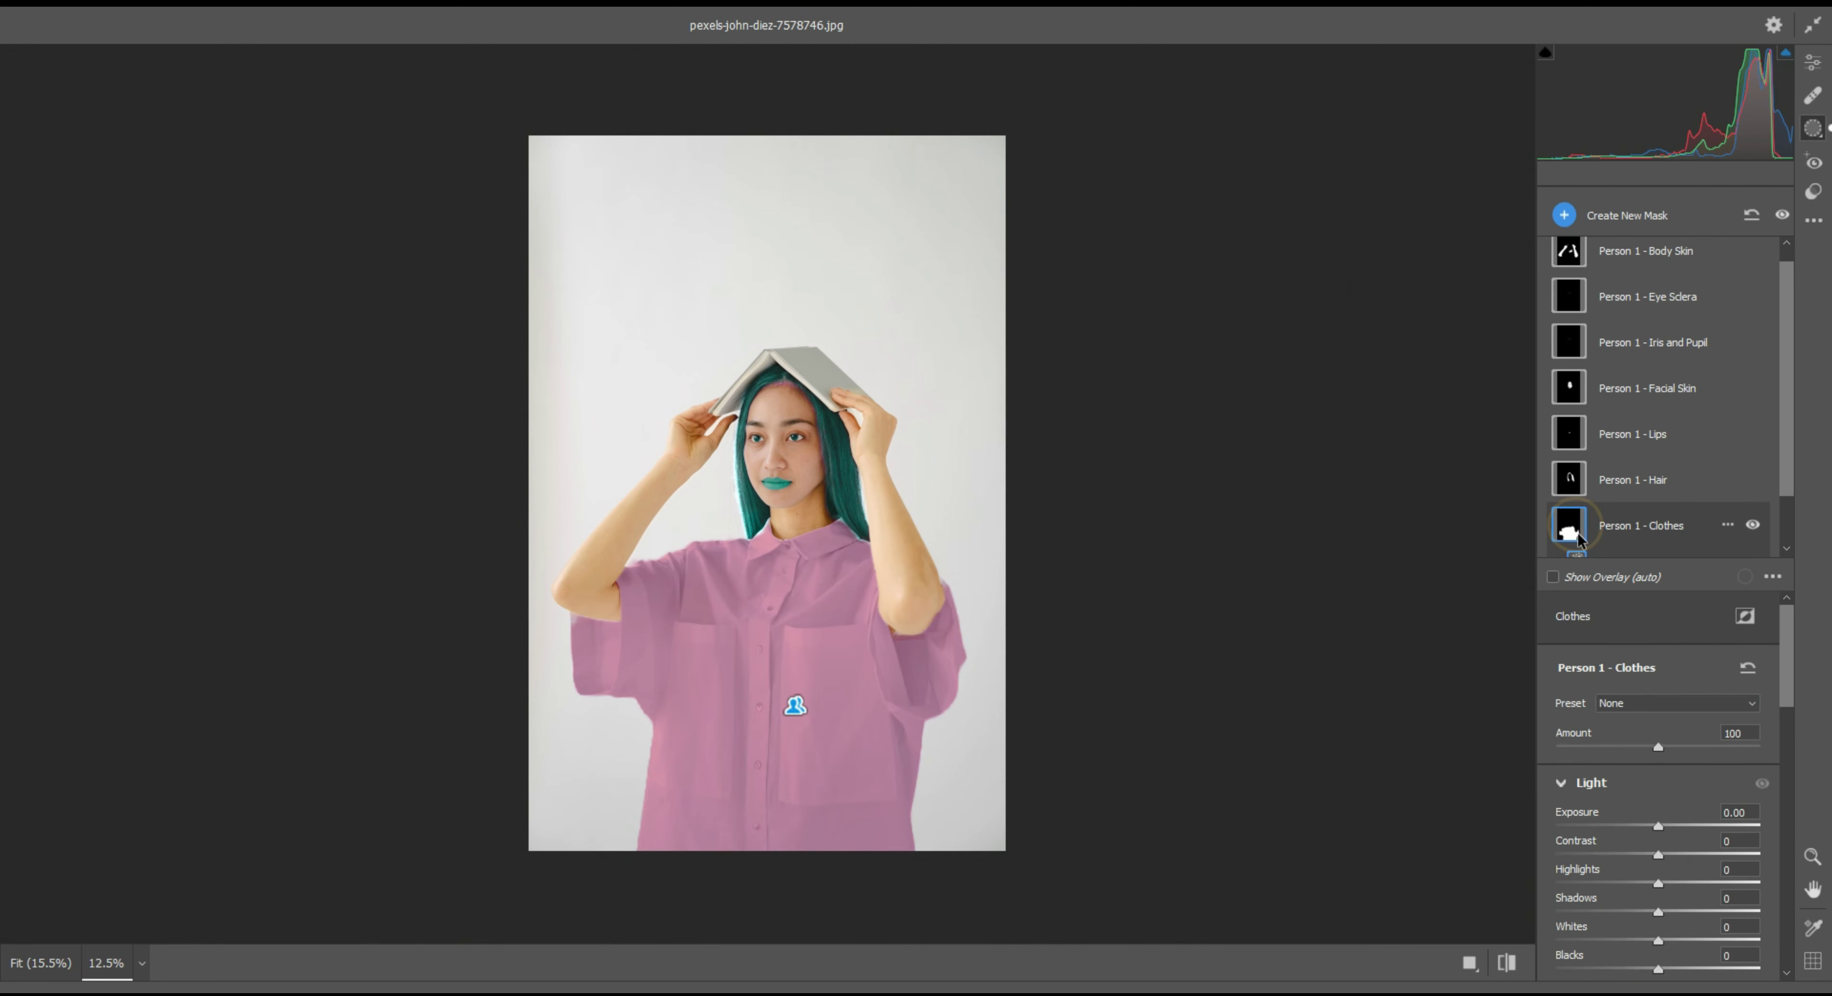
{"action": "scroll", "coordinate": [1674, 735], "scroll_direction": "down", "scroll_amount": 5}
{"action": "left_click_drag", "start_coordinate": [1724, 793], "coordinate": [1629, 798]}
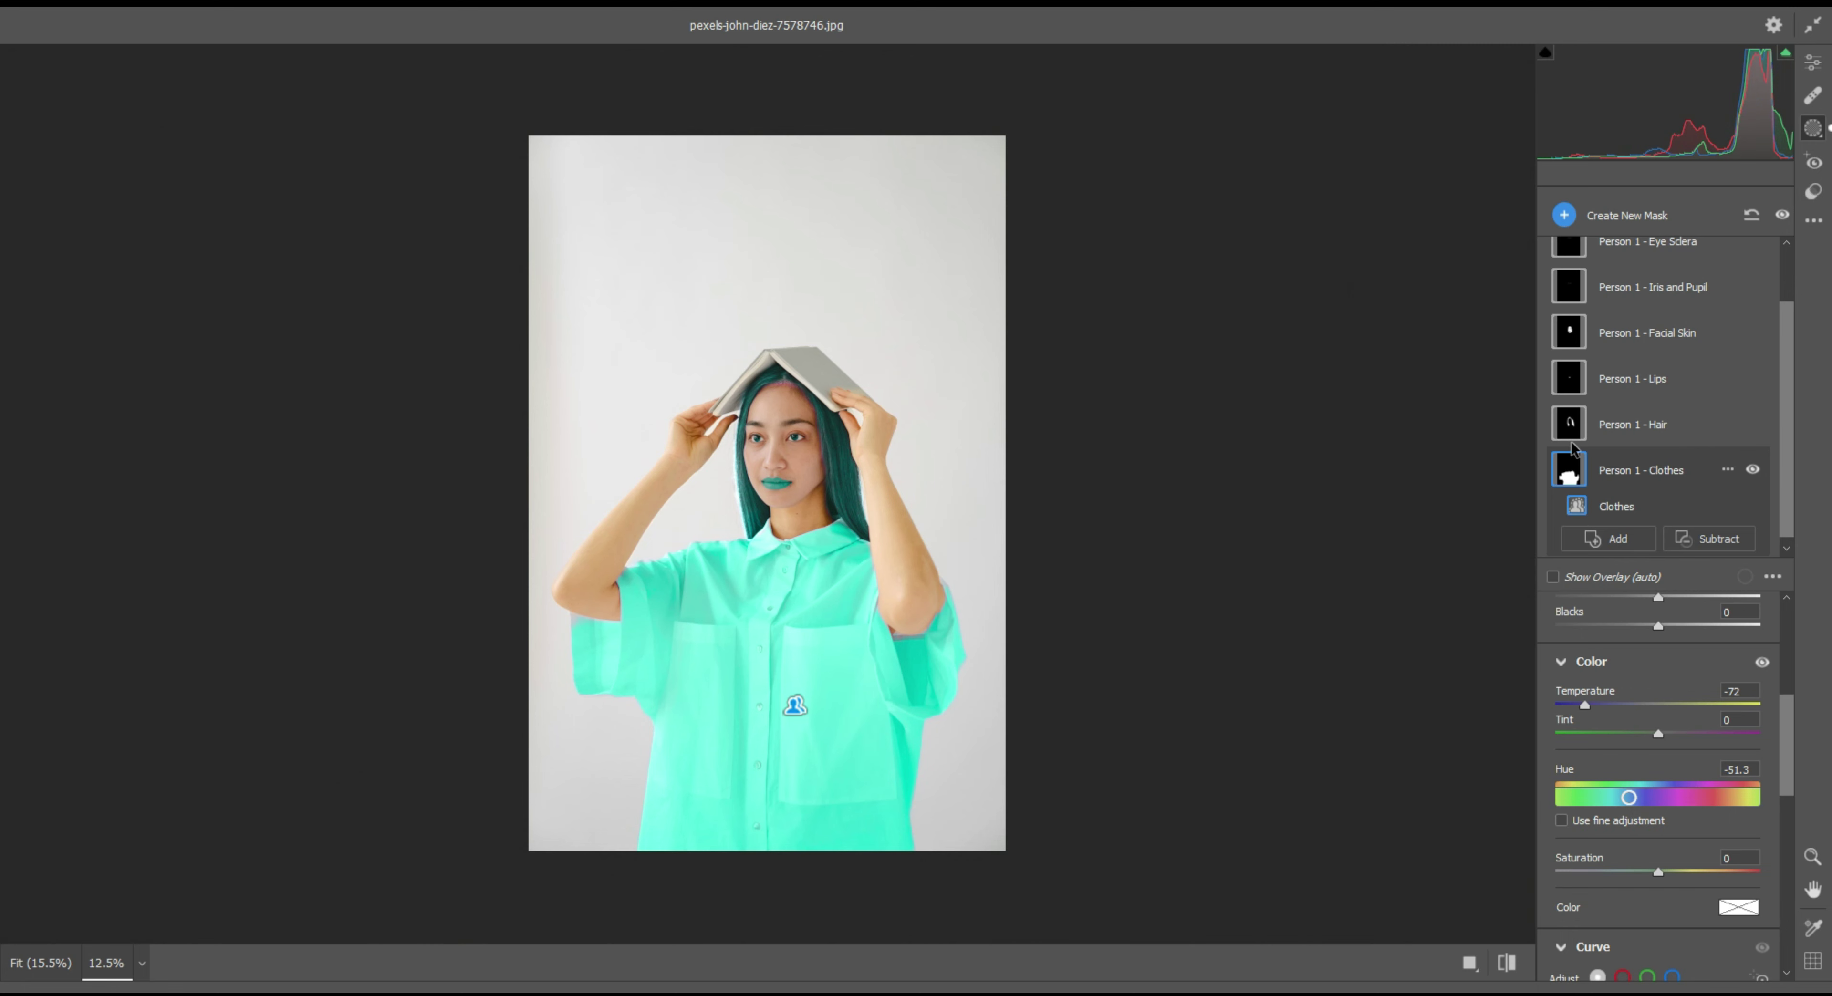
Darken the hair via the Hair mask: Exposure +0.45, Hue -100, Saturation -93
{"action": "left_click", "coordinate": [1569, 424]}
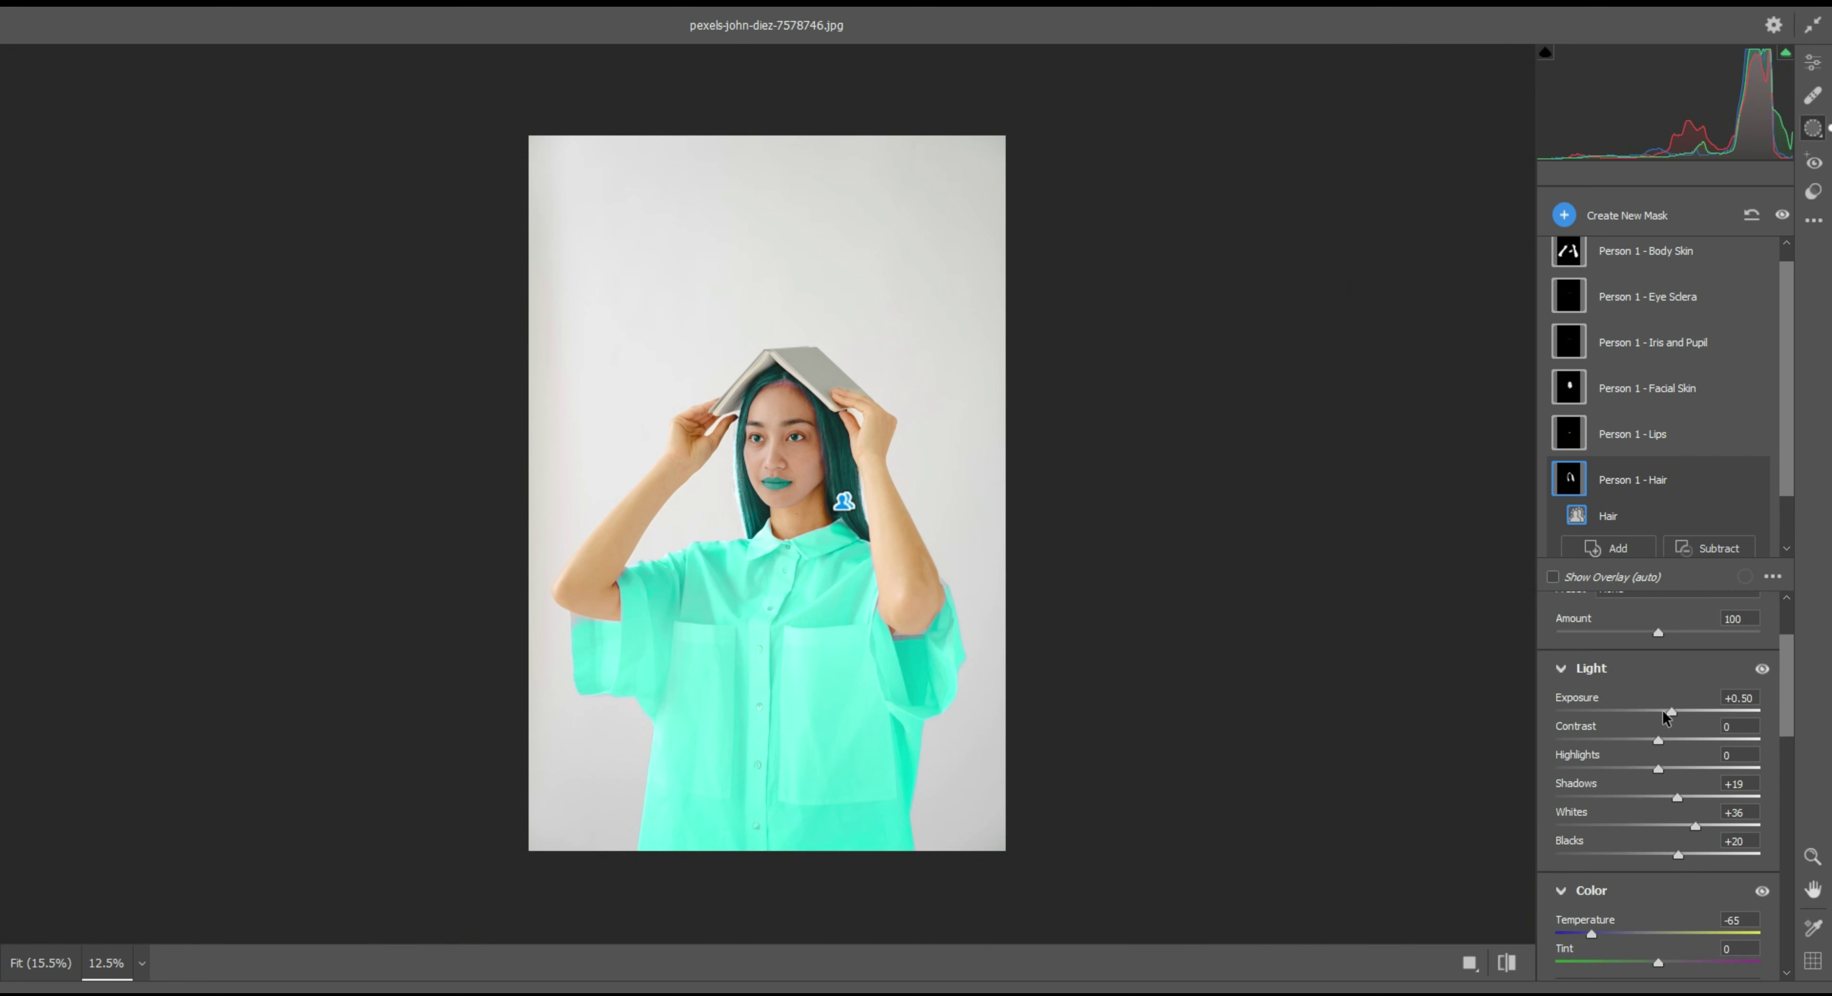
{"action": "left_click_drag", "start_coordinate": [1664, 716], "coordinate": [1669, 717]}
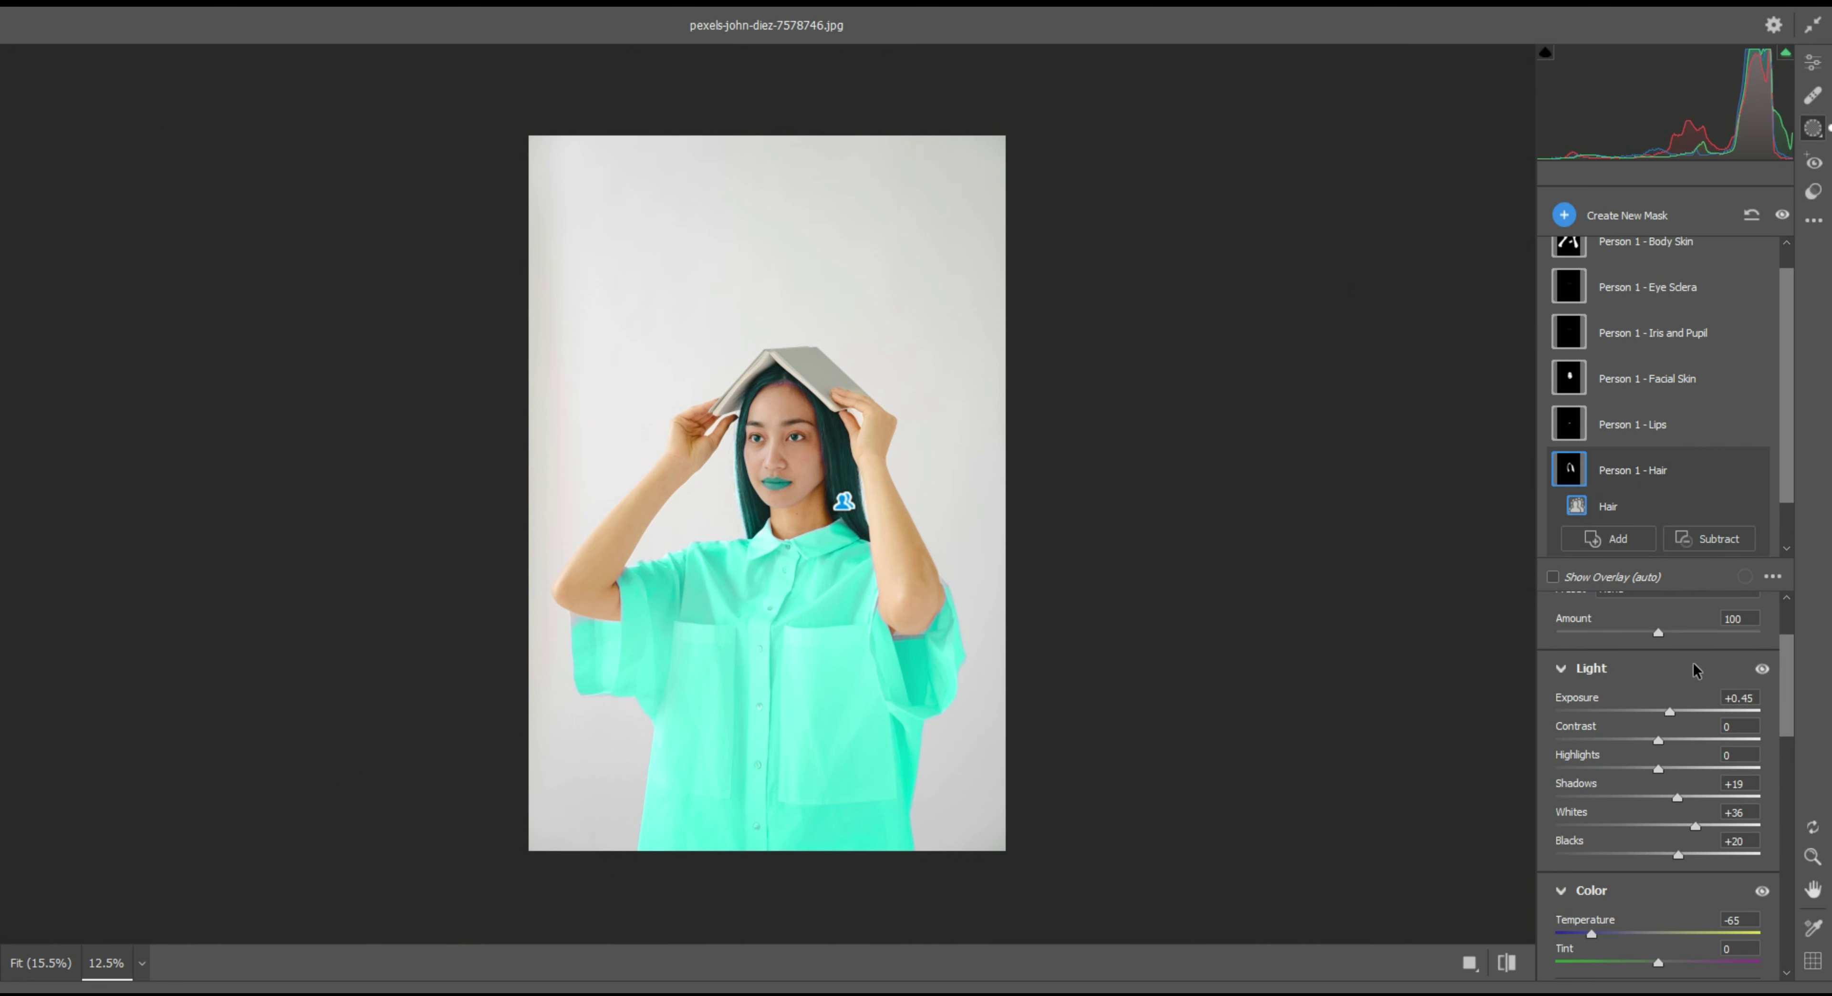
{"action": "scroll", "coordinate": [1693, 663], "scroll_direction": "down", "scroll_amount": 5}
{"action": "mouse_move", "coordinate": [1645, 795]}
{"action": "left_mouse_down"}
{"action": "mouse_move", "coordinate": [1699, 795]}
{"action": "mouse_move", "coordinate": [1601, 796]}
{"action": "left_mouse_up"}
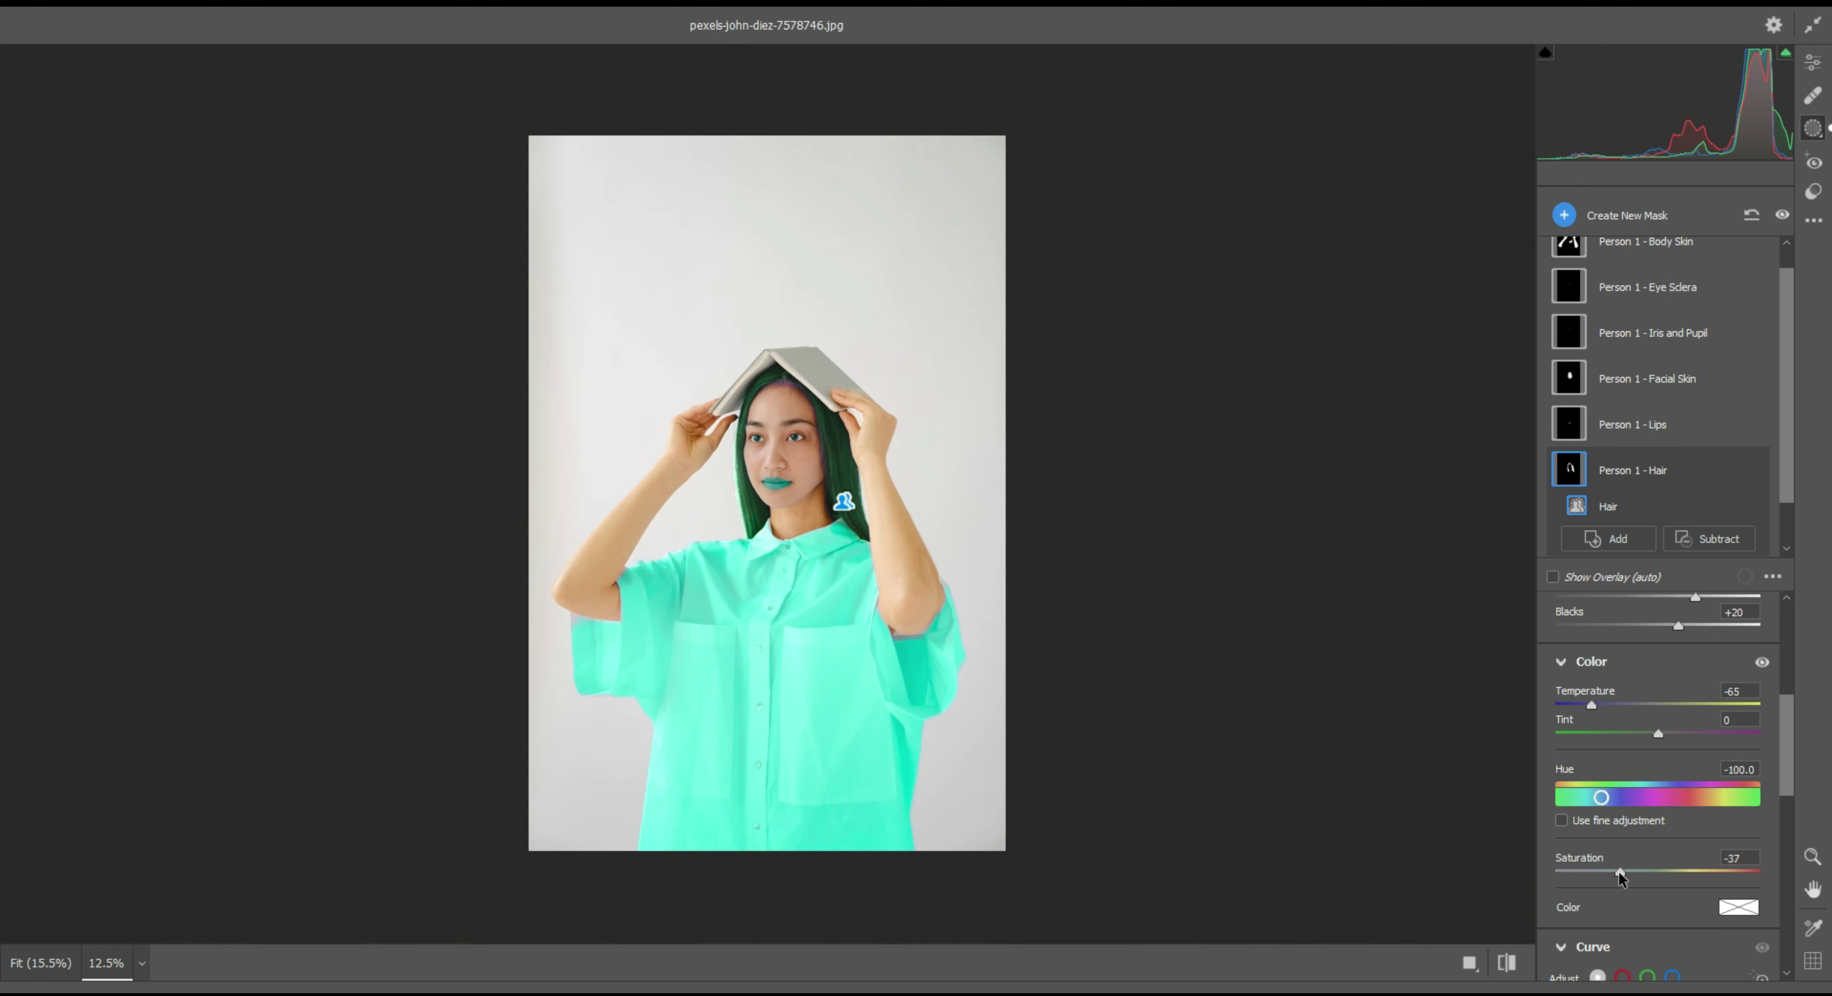
{"action": "left_click_drag", "start_coordinate": [1619, 874], "coordinate": [1564, 874]}
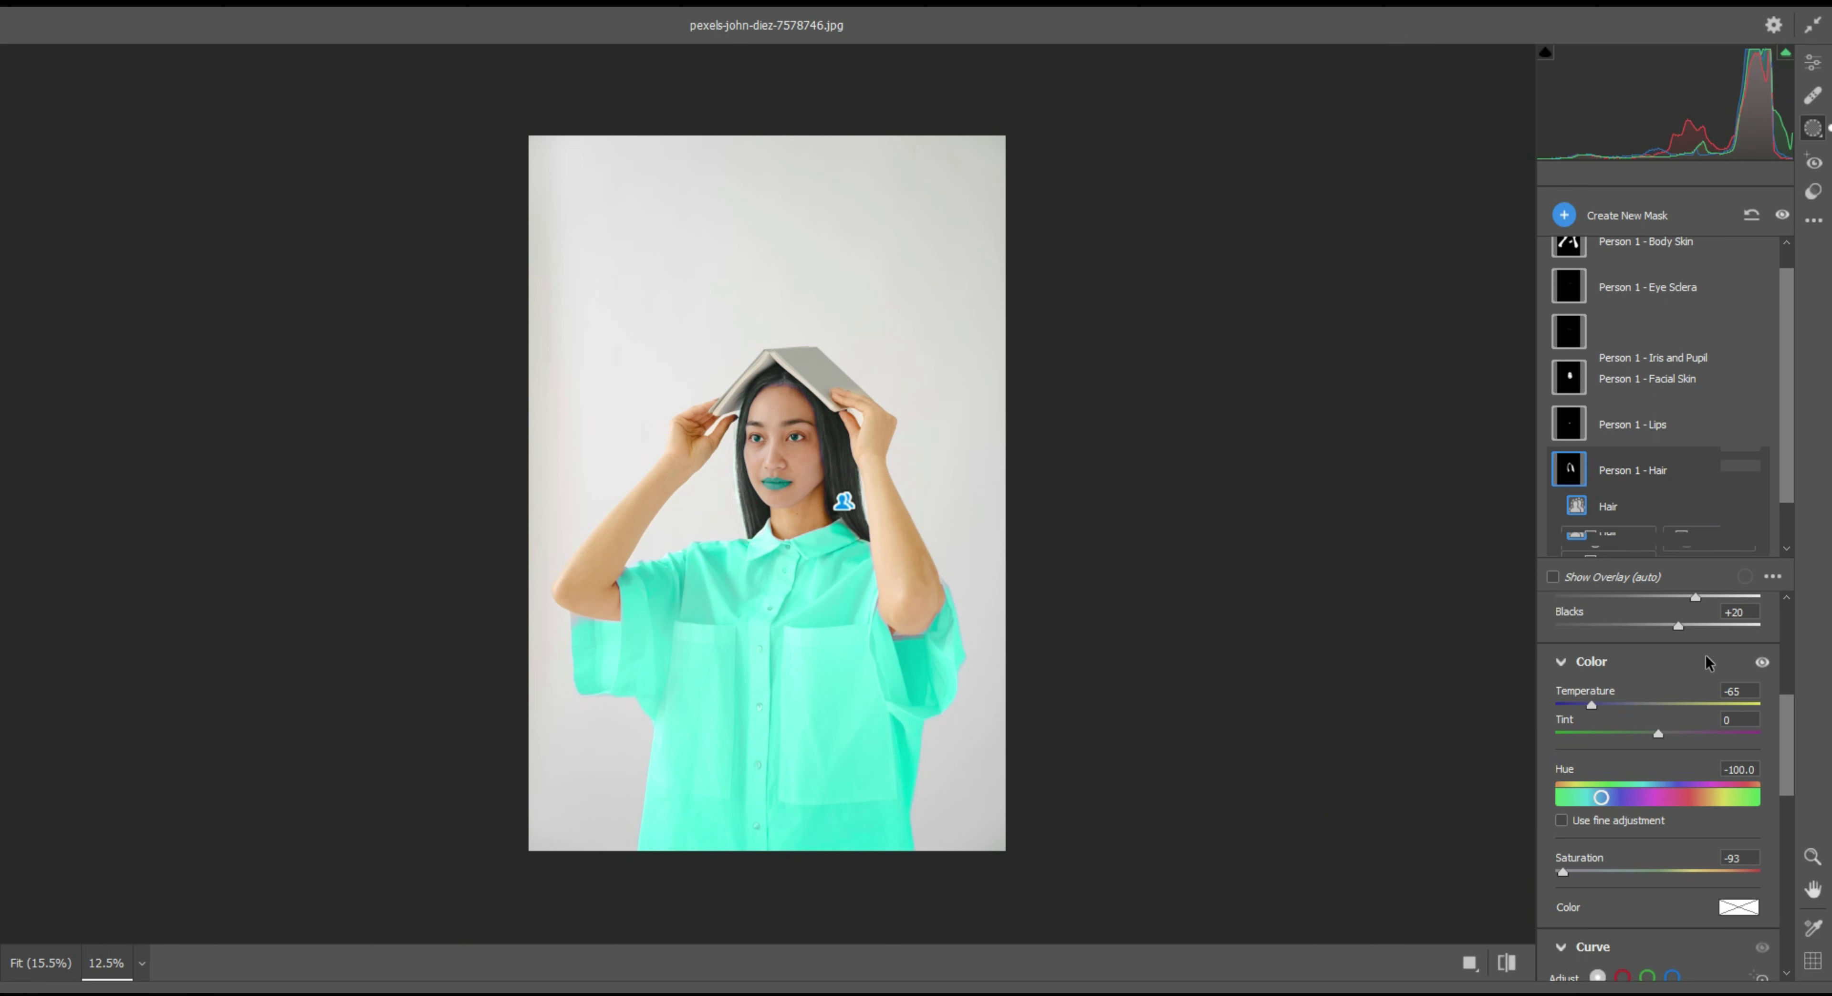
{"action": "left_click", "coordinate": [1645, 426]}
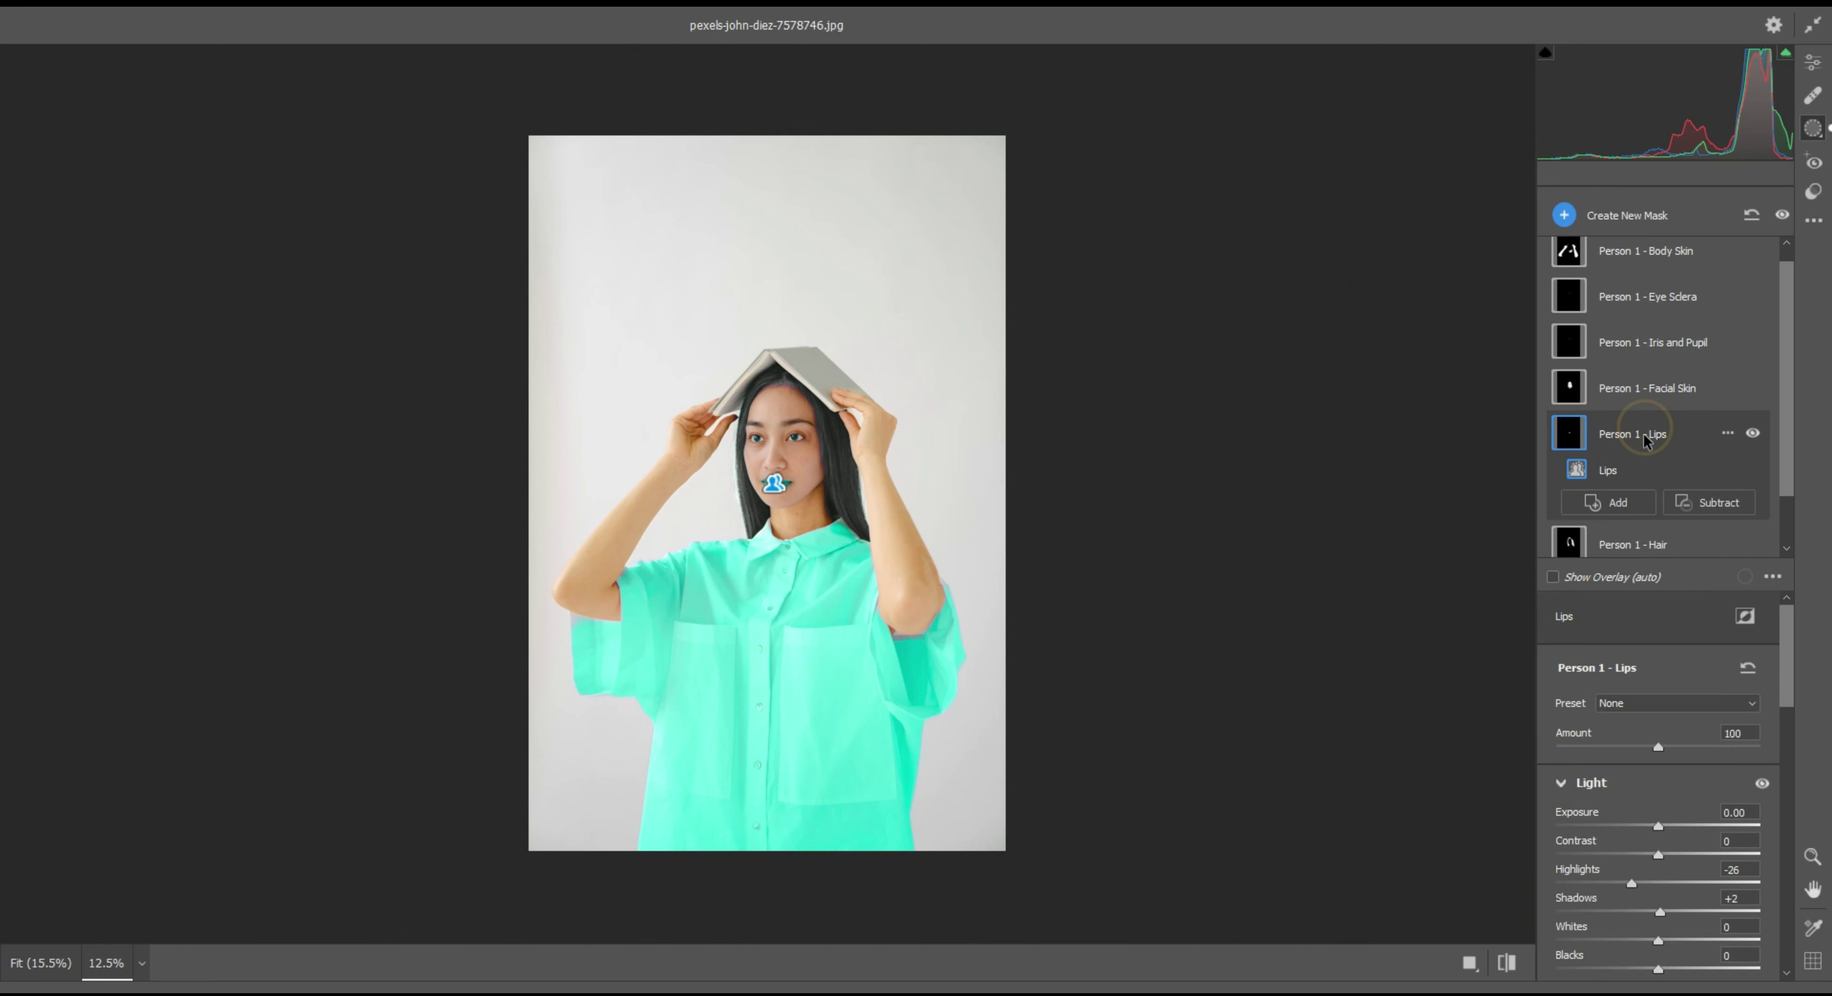
Set the Lips mask Hue to +146.9 so the lips turn teal
{"action": "scroll", "coordinate": [1641, 783], "scroll_direction": "down", "scroll_amount": 2}
{"action": "mouse_move", "coordinate": [1742, 687]}
{"action": "left_mouse_down"}
{"action": "mouse_move", "coordinate": [1591, 707]}
{"action": "mouse_move", "coordinate": [1787, 691]}
{"action": "left_mouse_up"}
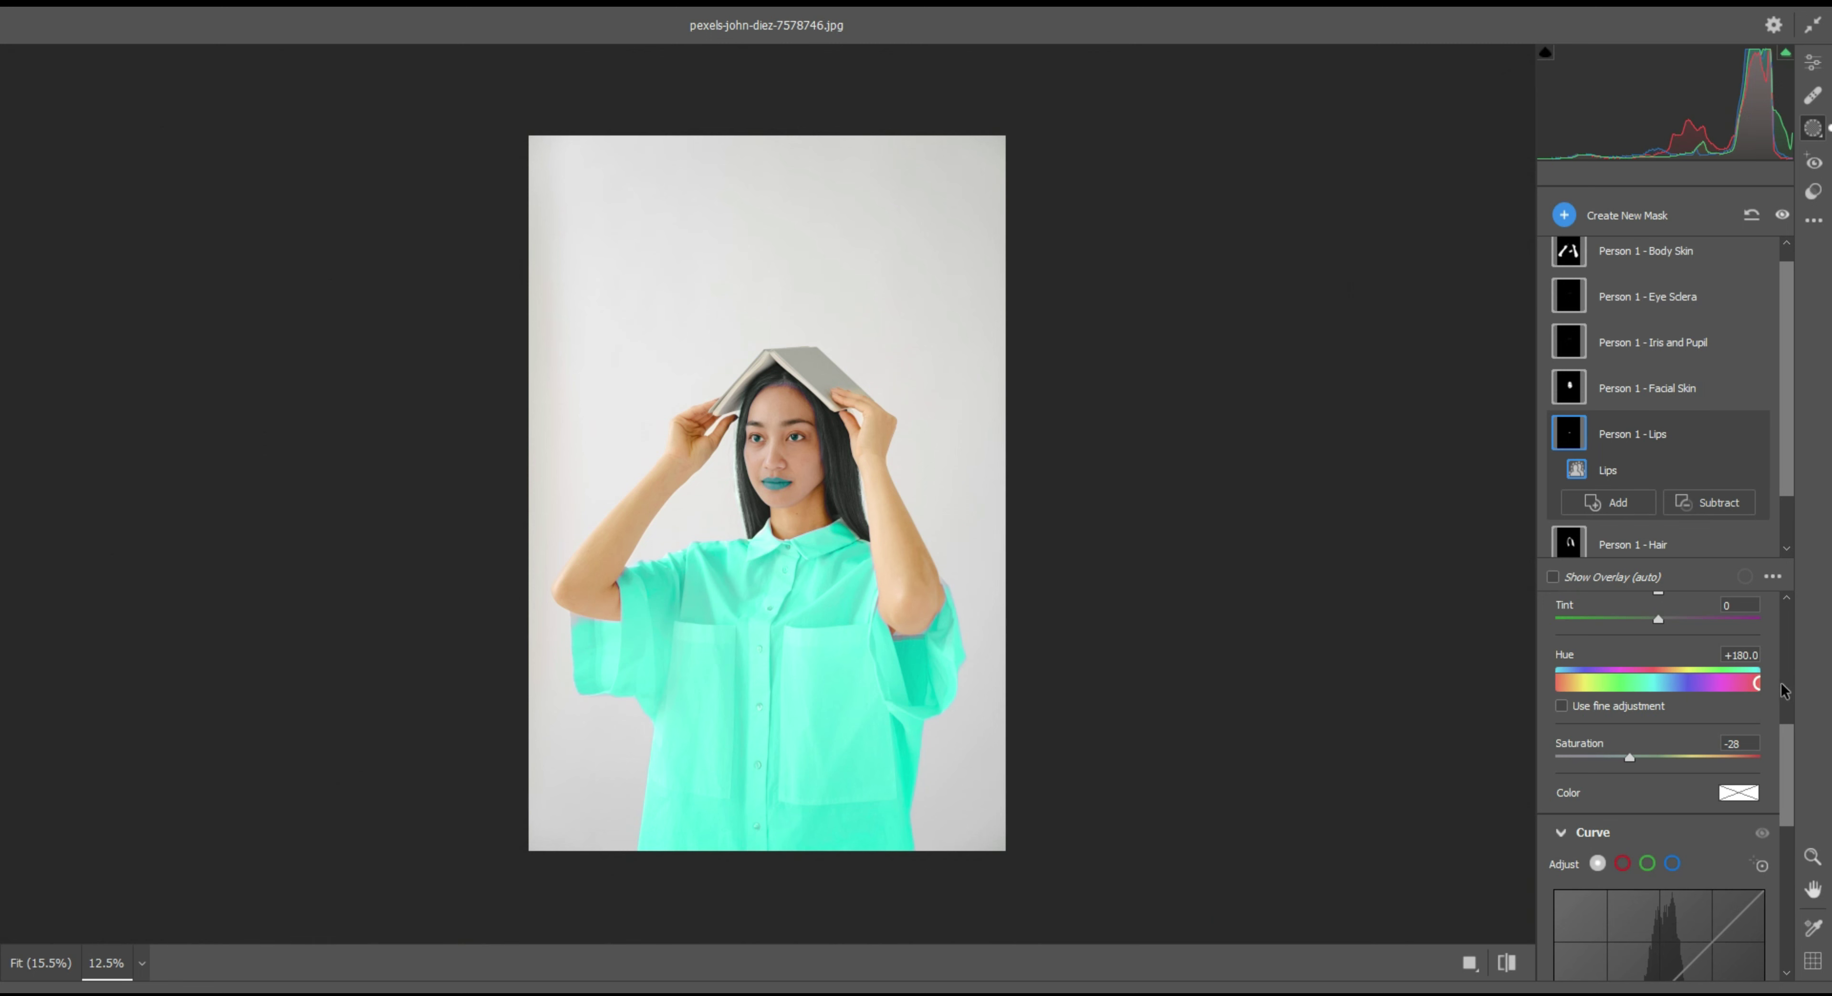
{"action": "left_click_drag", "start_coordinate": [1786, 692], "coordinate": [1693, 683]}
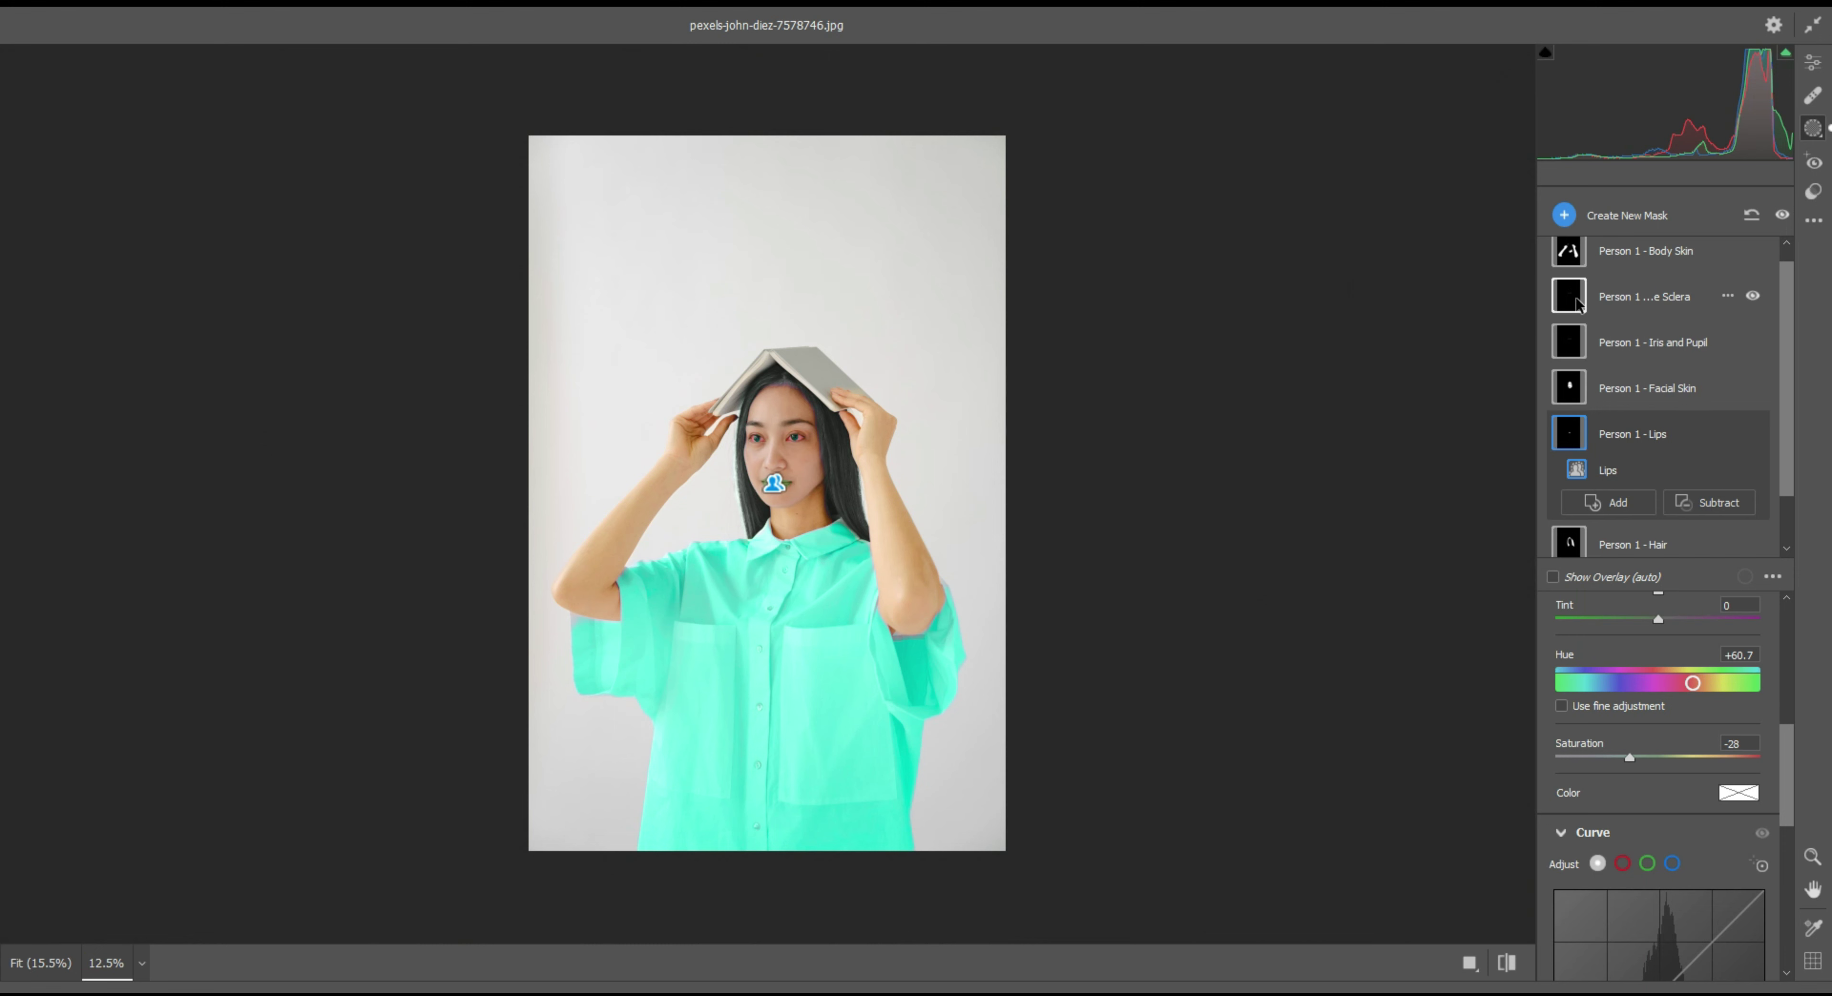
{"action": "scroll", "coordinate": [1570, 298], "scroll_direction": "up", "scroll_amount": 1}
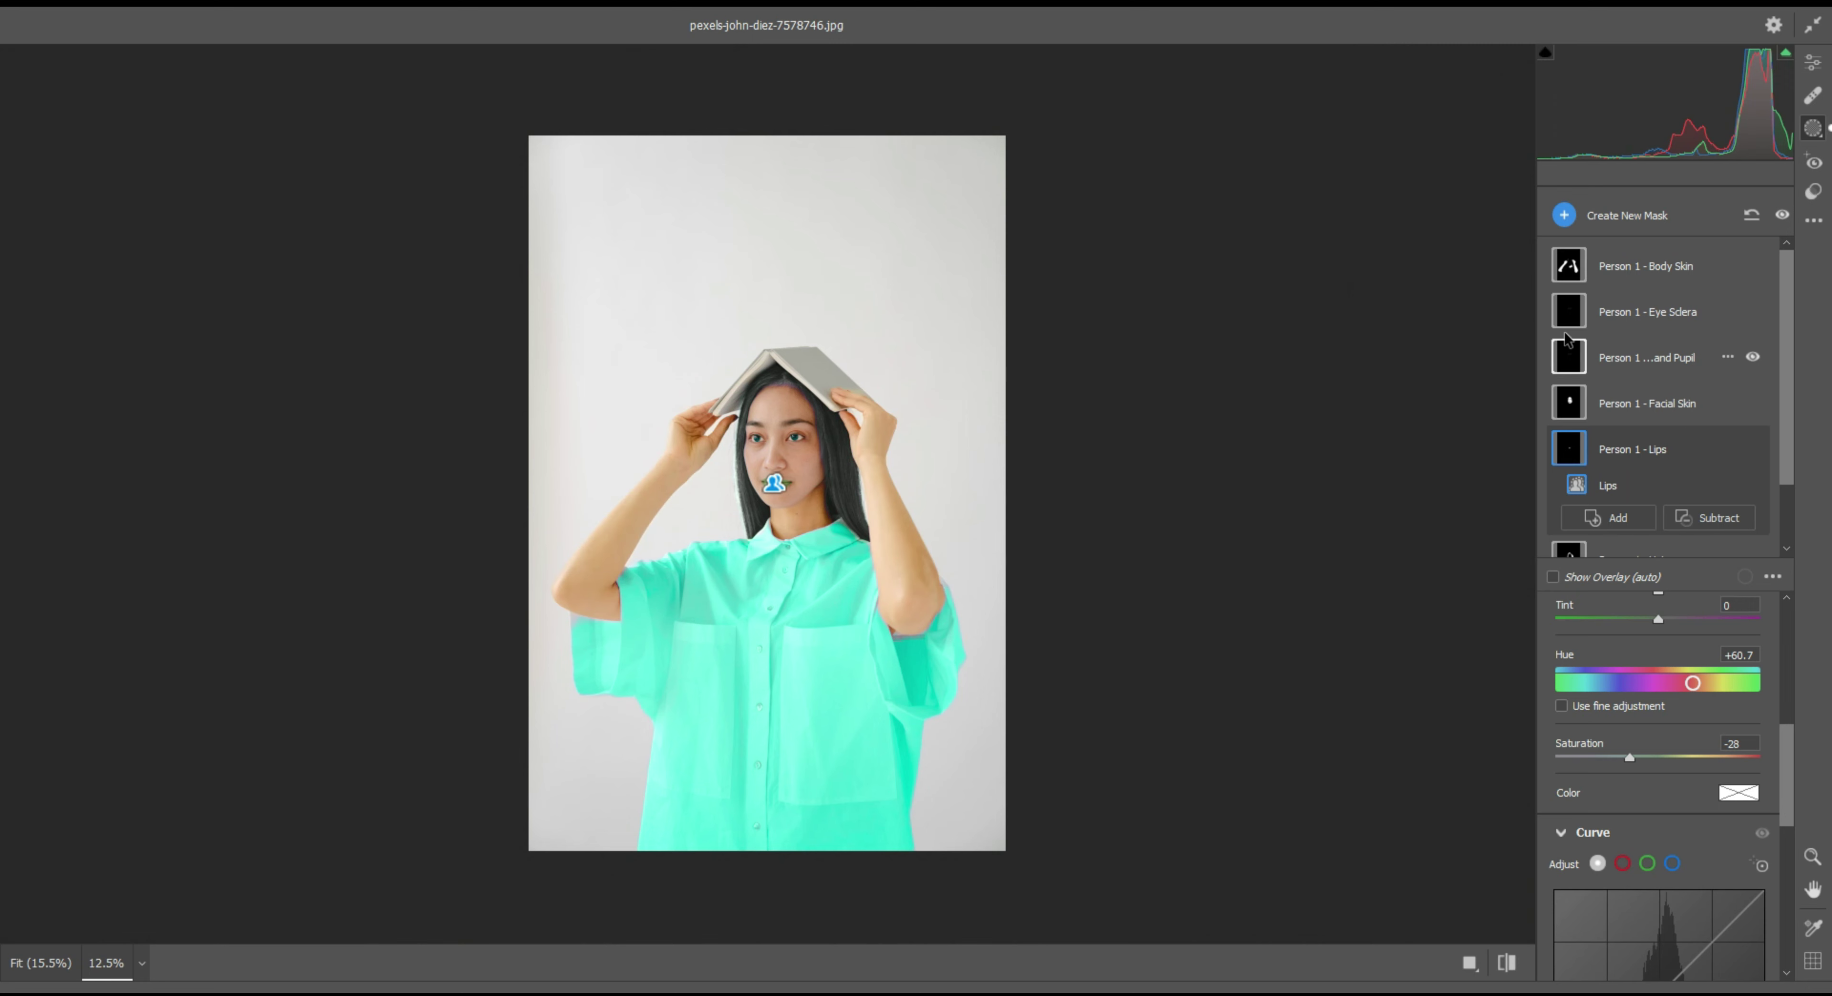
{"action": "scroll", "coordinate": [1569, 341], "scroll_direction": "down", "scroll_amount": 2}
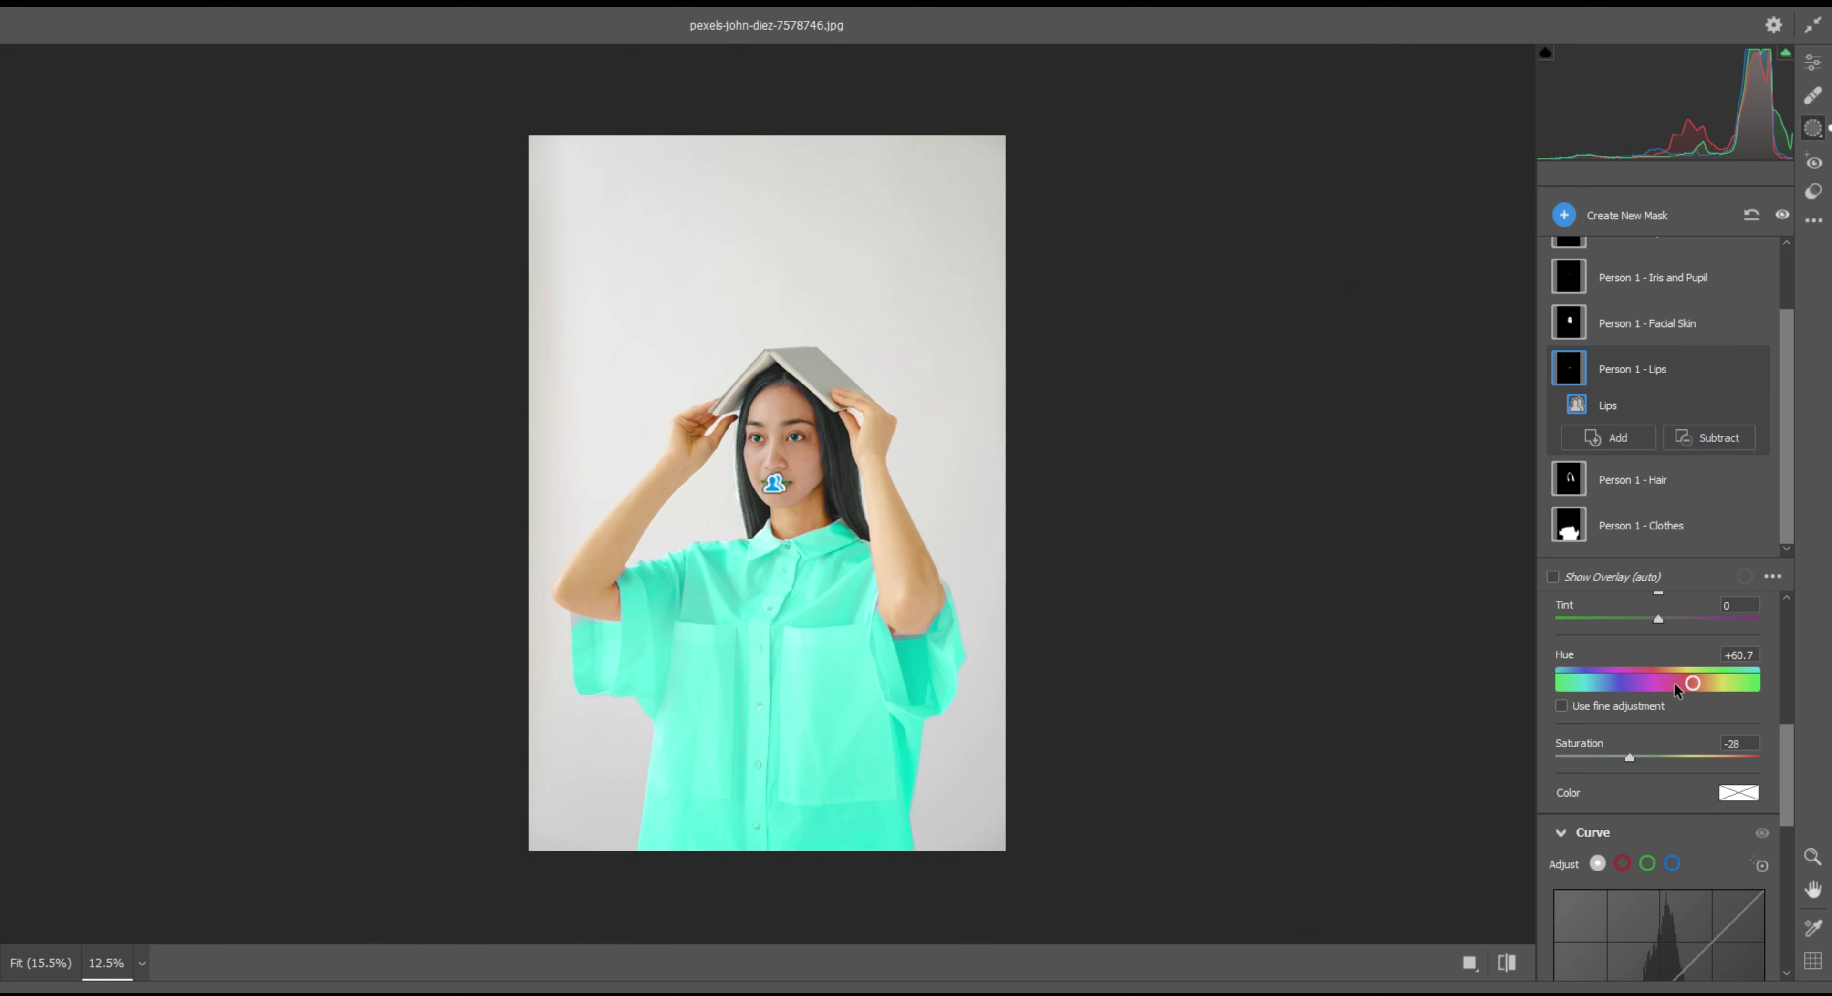
{"action": "left_click_drag", "start_coordinate": [1676, 684], "coordinate": [1741, 681]}
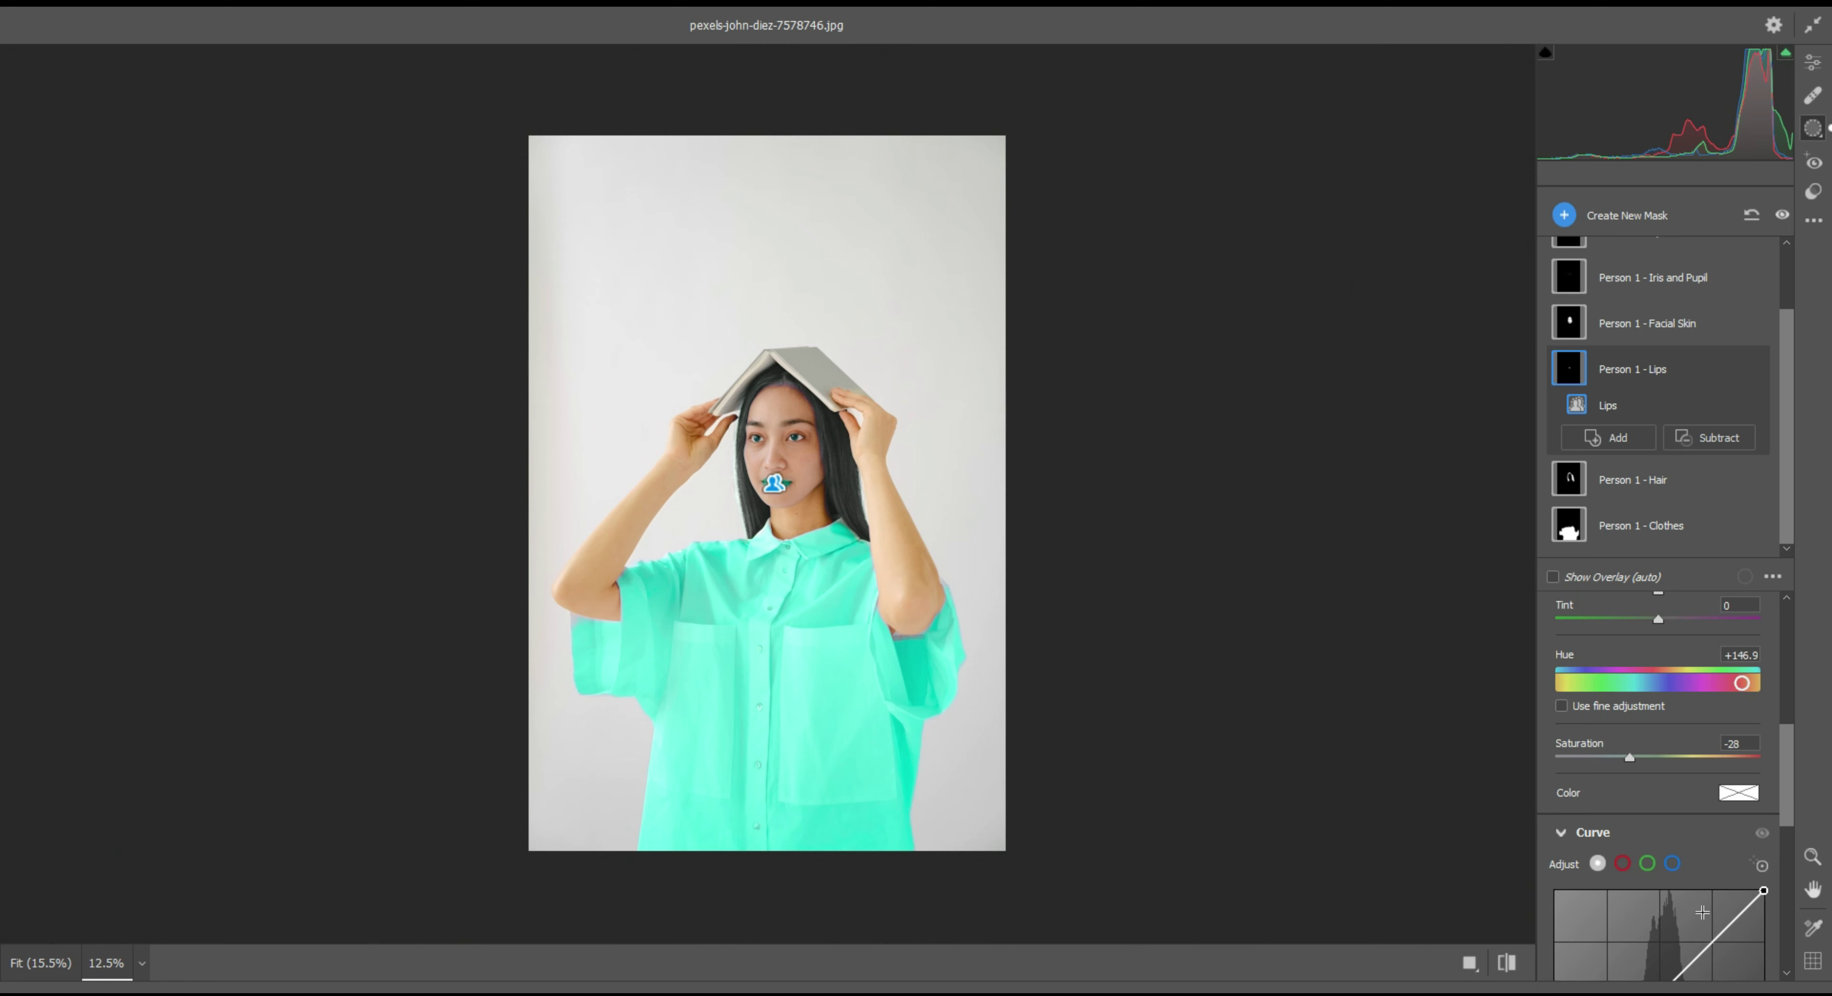
Zoom the Camera Raw preview out and back, undoing the last change to review the edits
{"action": "key", "text": "ctrl+minus"}
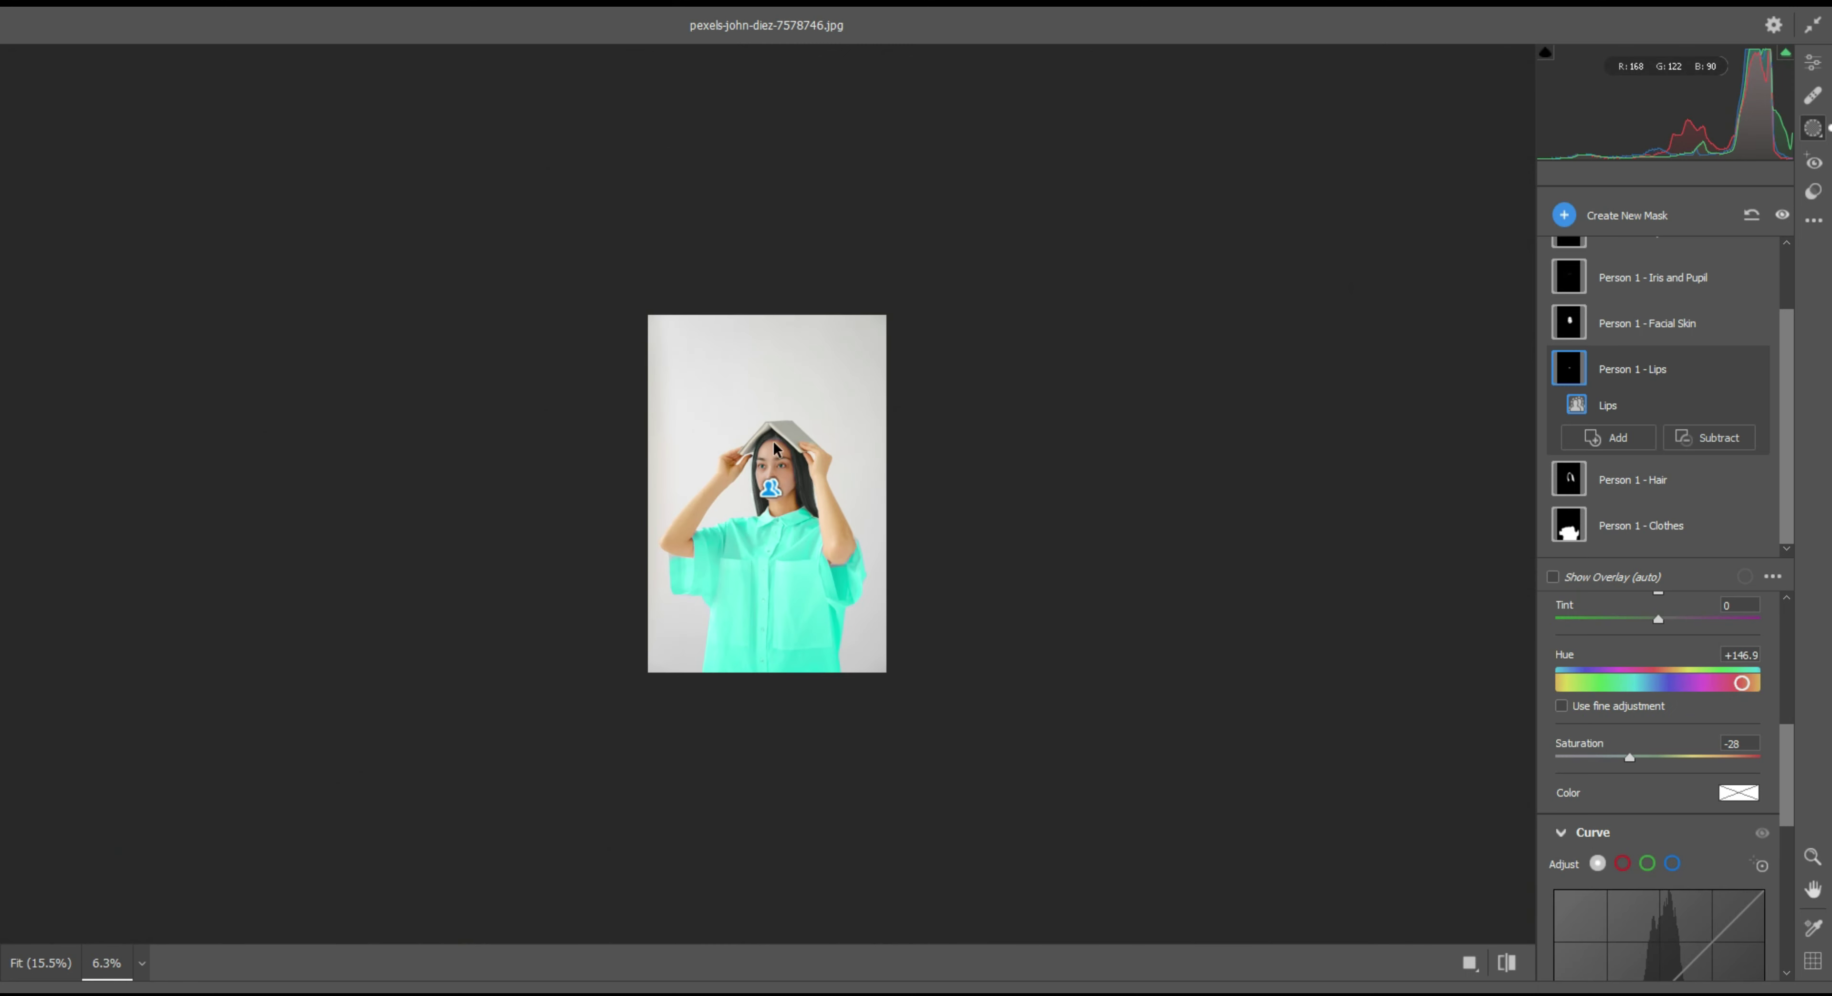
{"action": "key", "text": "ctrl+equal"}
{"action": "key", "text": "ctrl+equal"}
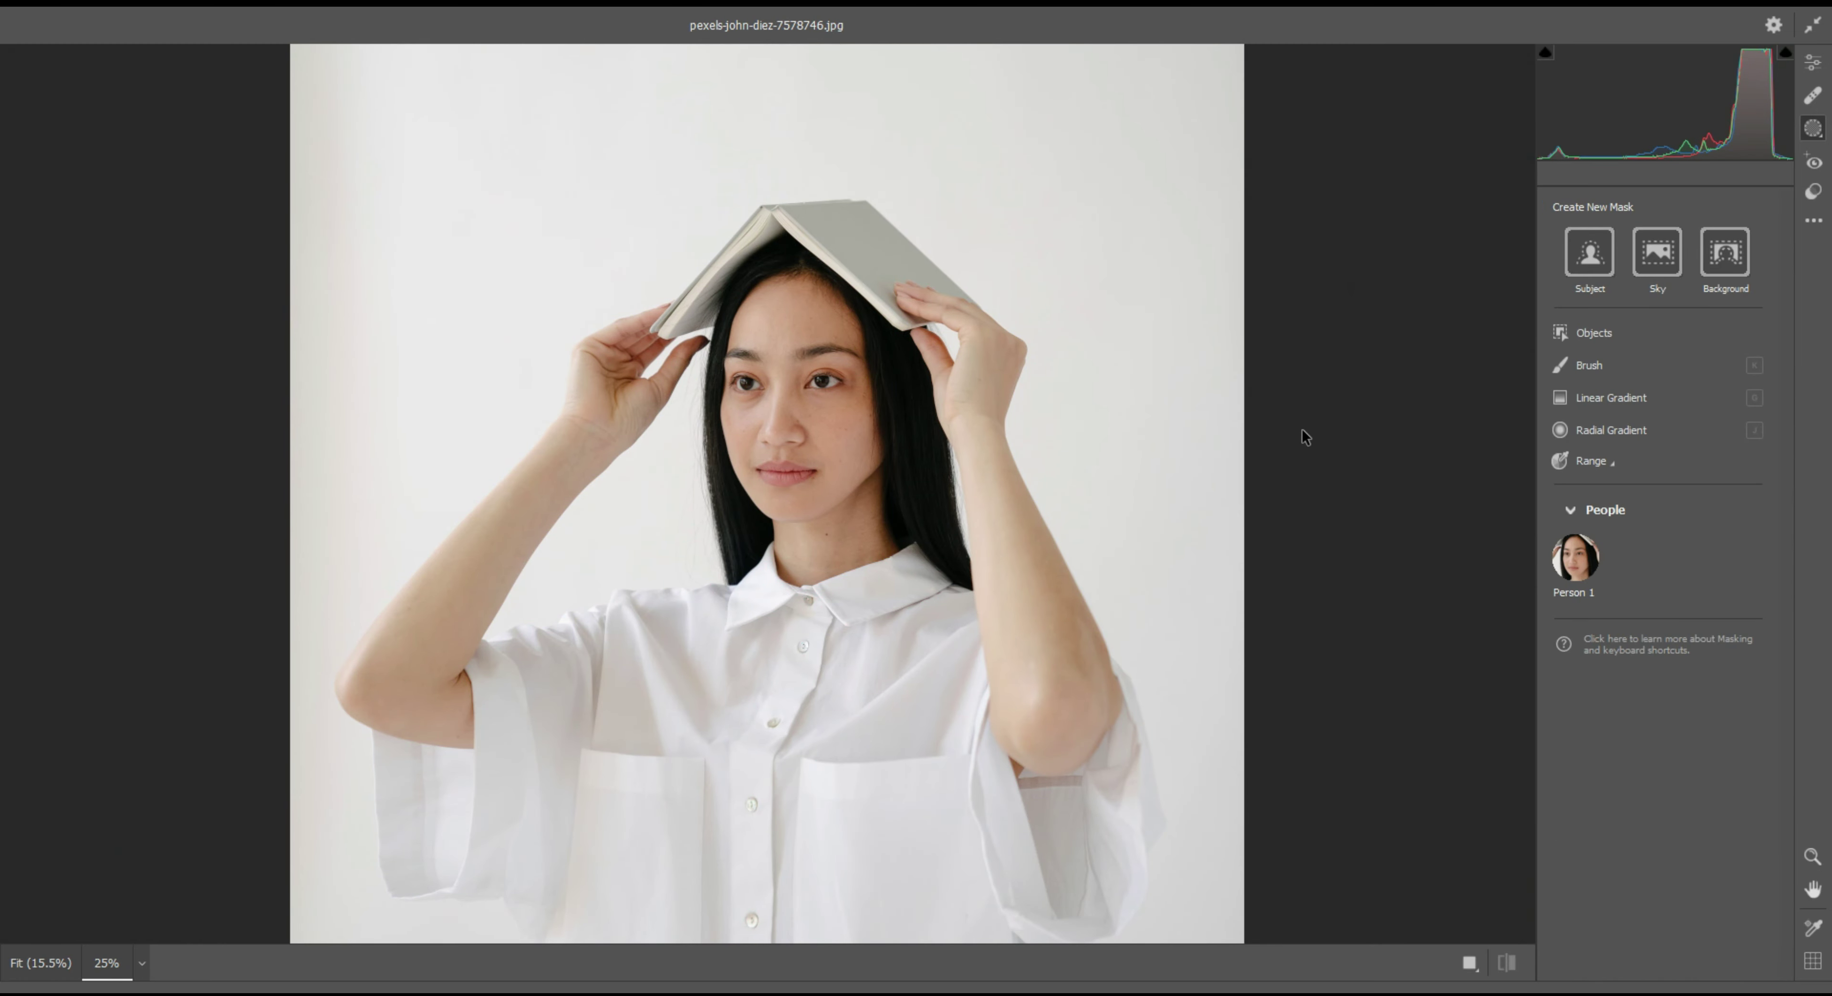
{"action": "key", "text": "ctrl+z"}
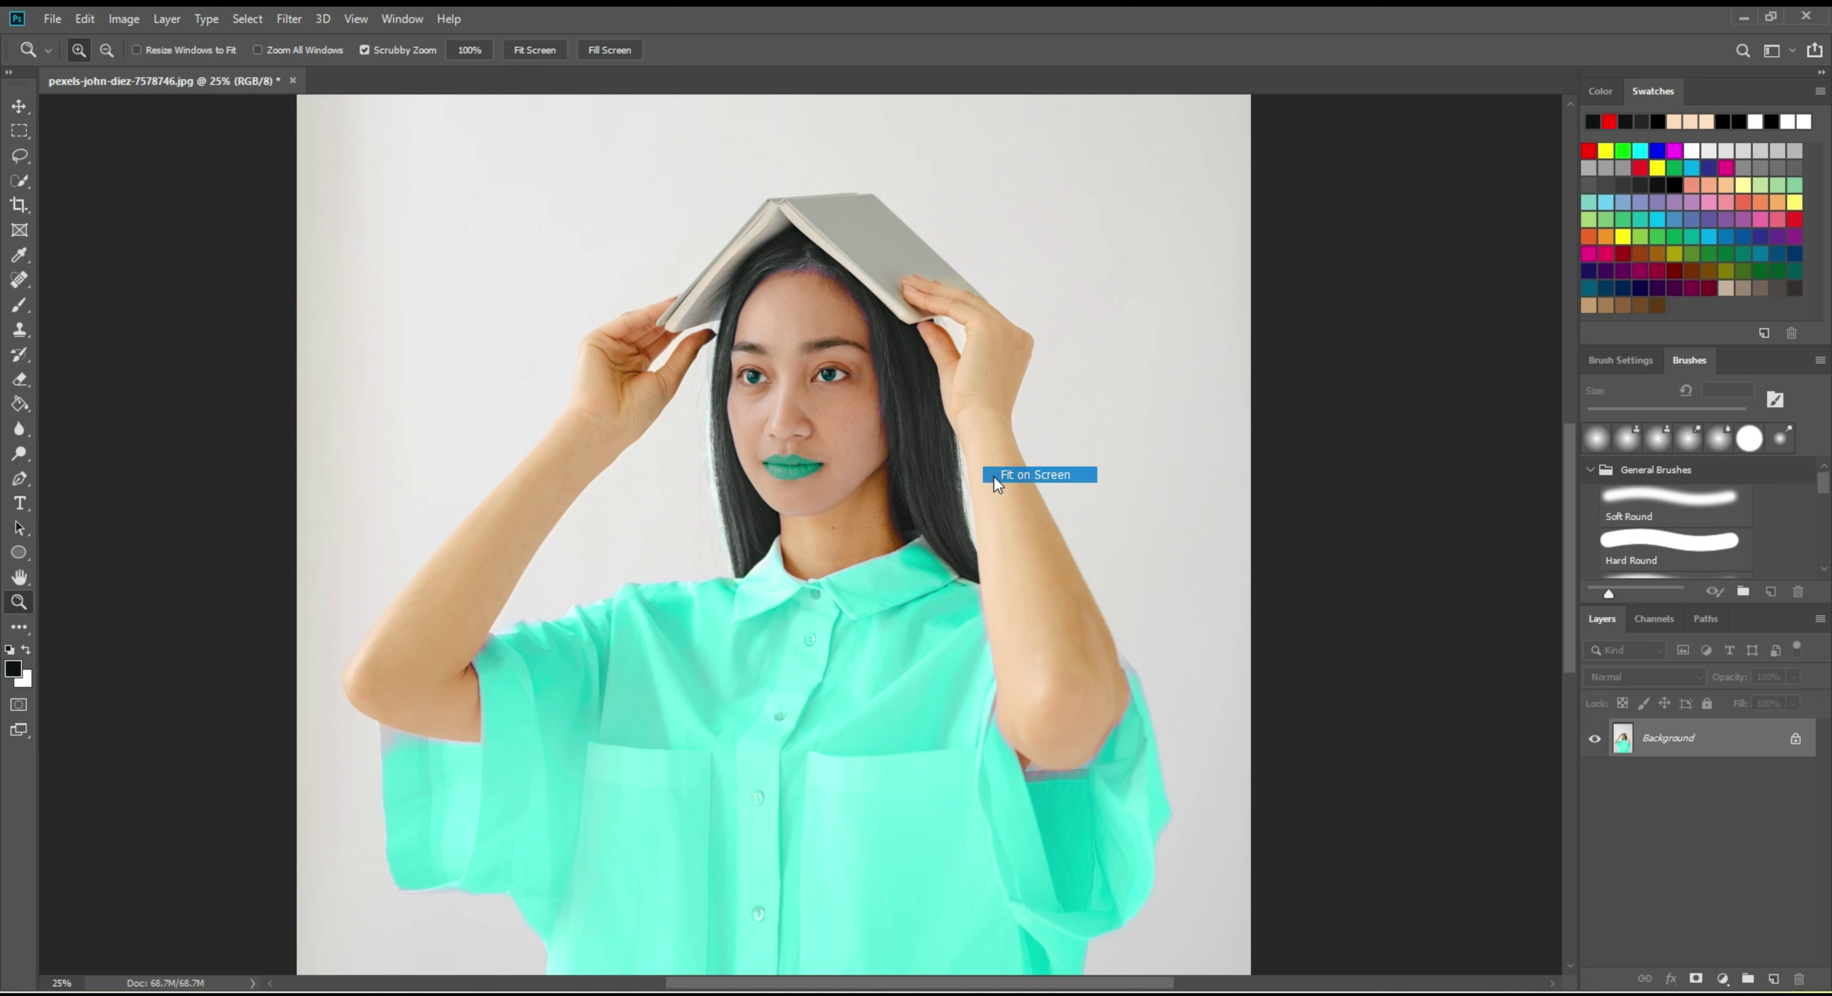
Use the Zoom tool's Fit on Screen to show the full-length portrait
{"action": "left_click", "coordinate": [993, 476], "text": "alt"}
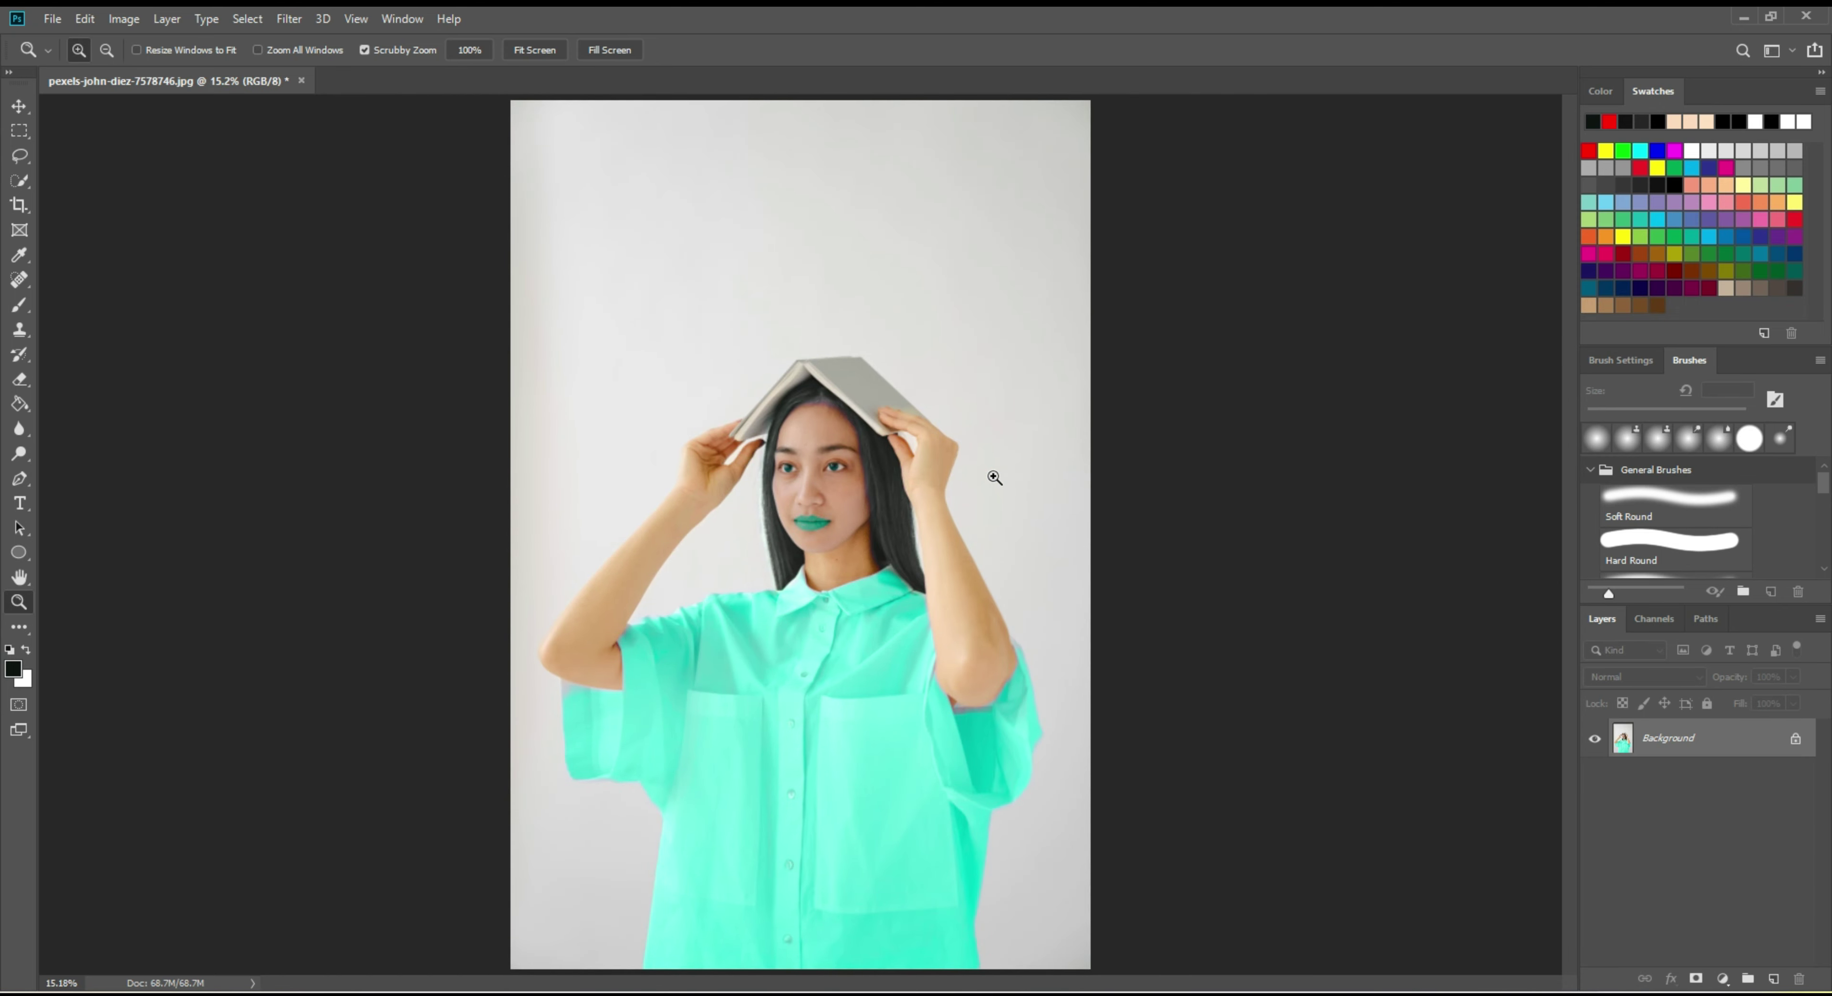